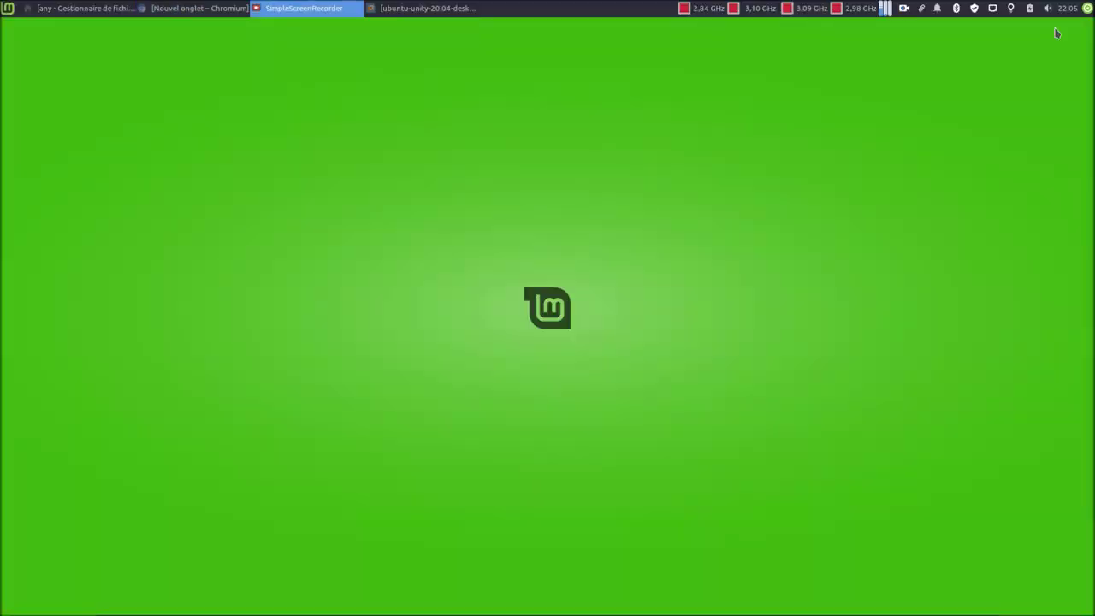
Step: Switch to VMware Workstation, power on the ubuntu-unity-20.04 virtual machine and cancel its filesystem check
{"action": "left_click", "coordinate": [409, 10]}
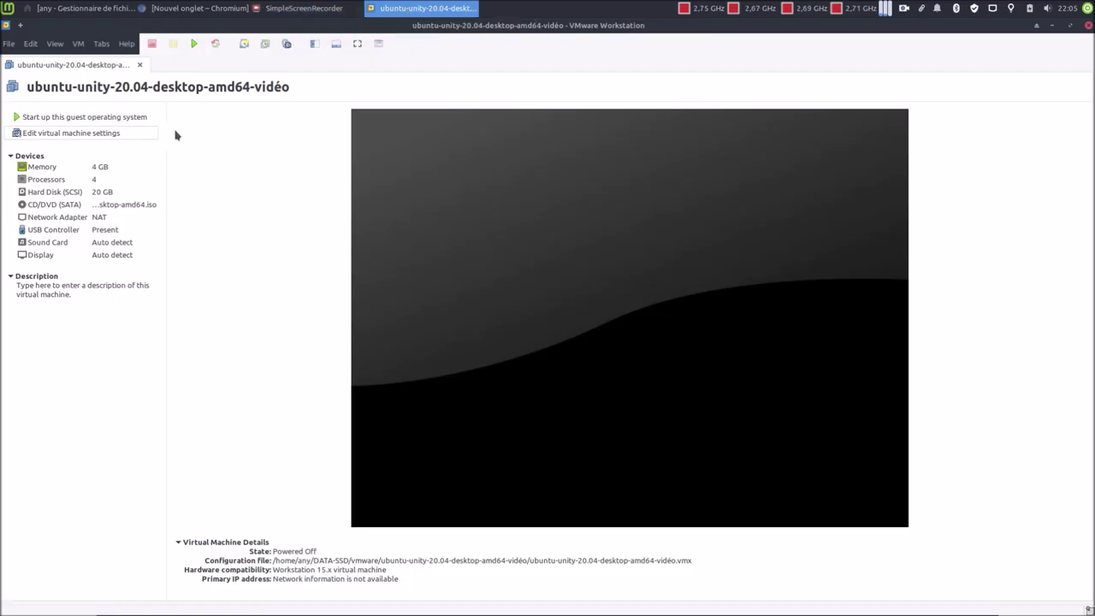
{"action": "left_click", "coordinate": [103, 120]}
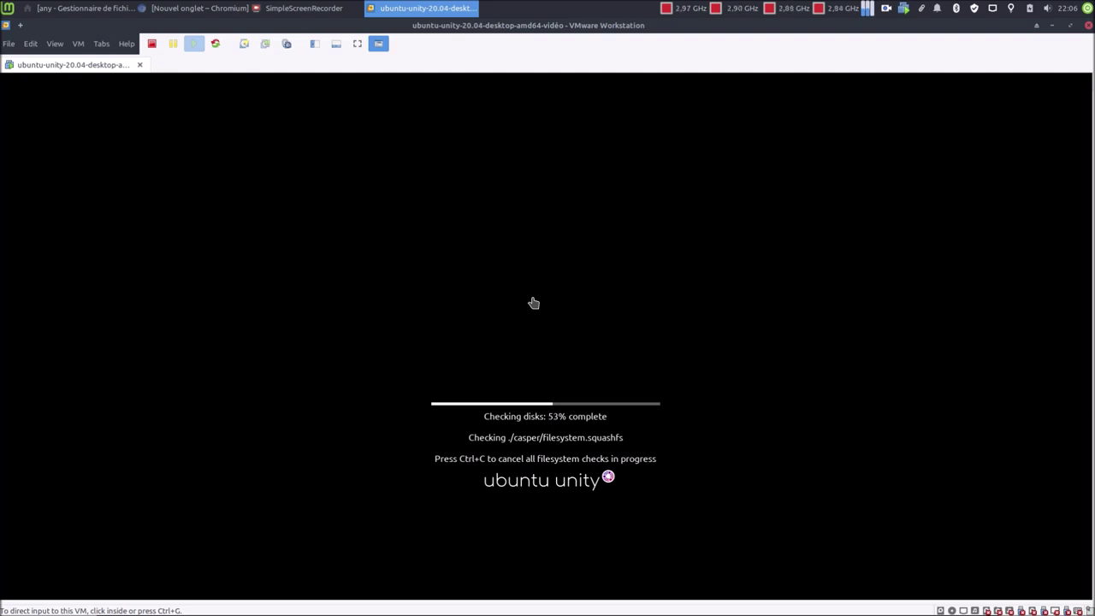
{"action": "left_click", "coordinate": [533, 301]}
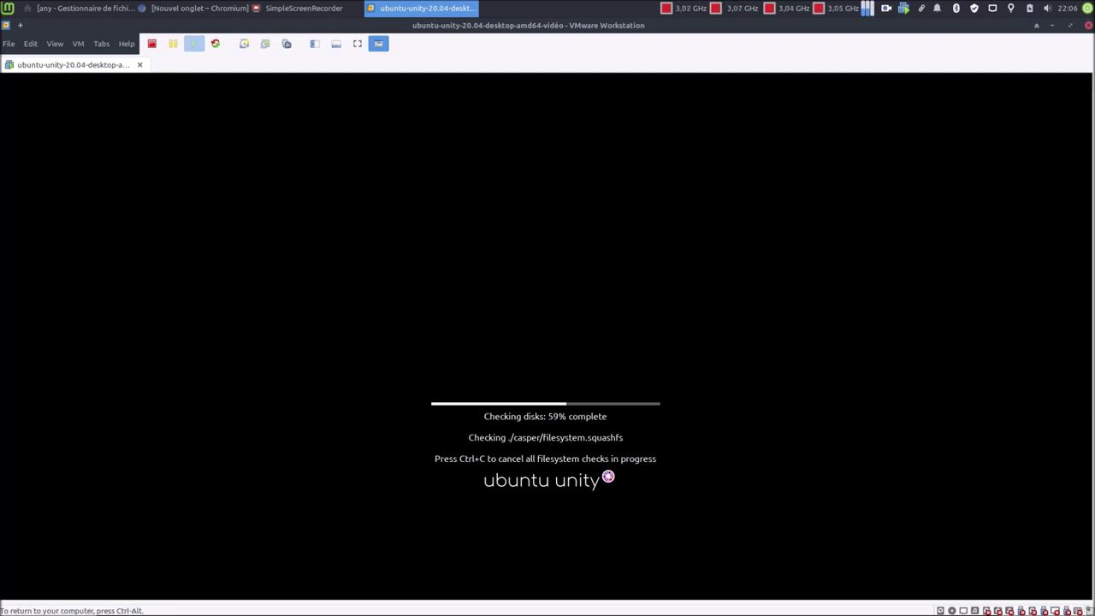
{"action": "key", "text": "ctrl+c"}
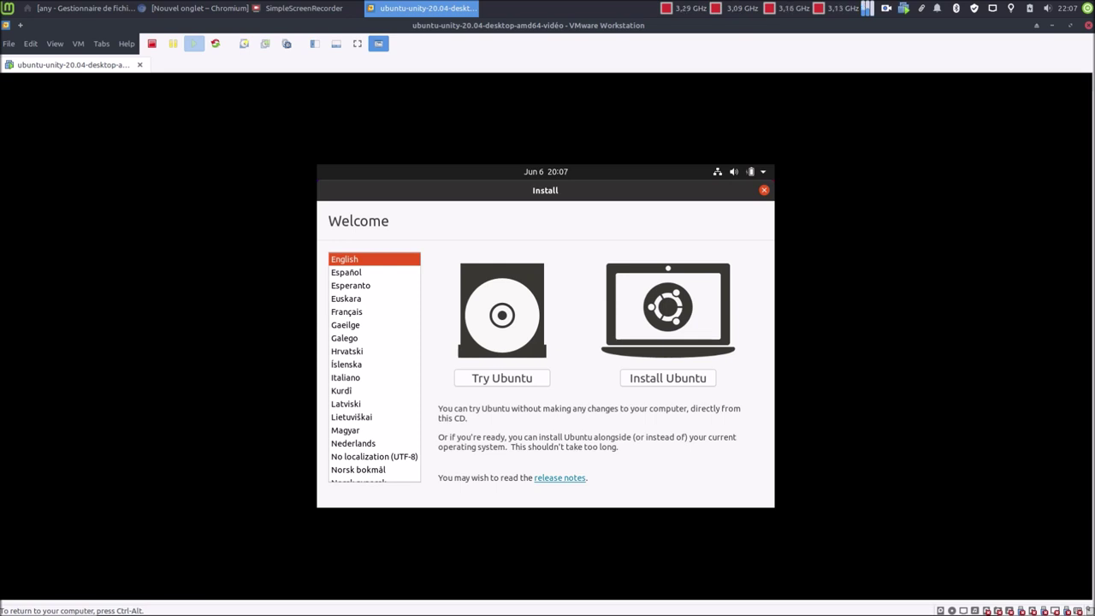
Step: Begin the Ubuntu installation in Français and set the keyboard layout to Belgian
{"action": "left_click", "coordinate": [346, 311]}
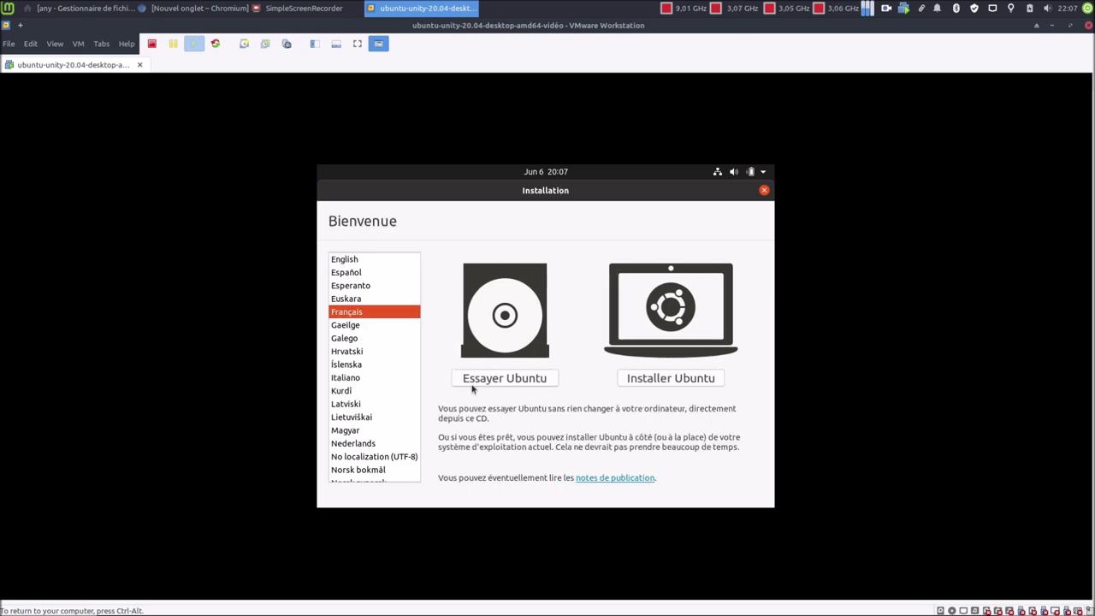
{"action": "left_click", "coordinate": [666, 378]}
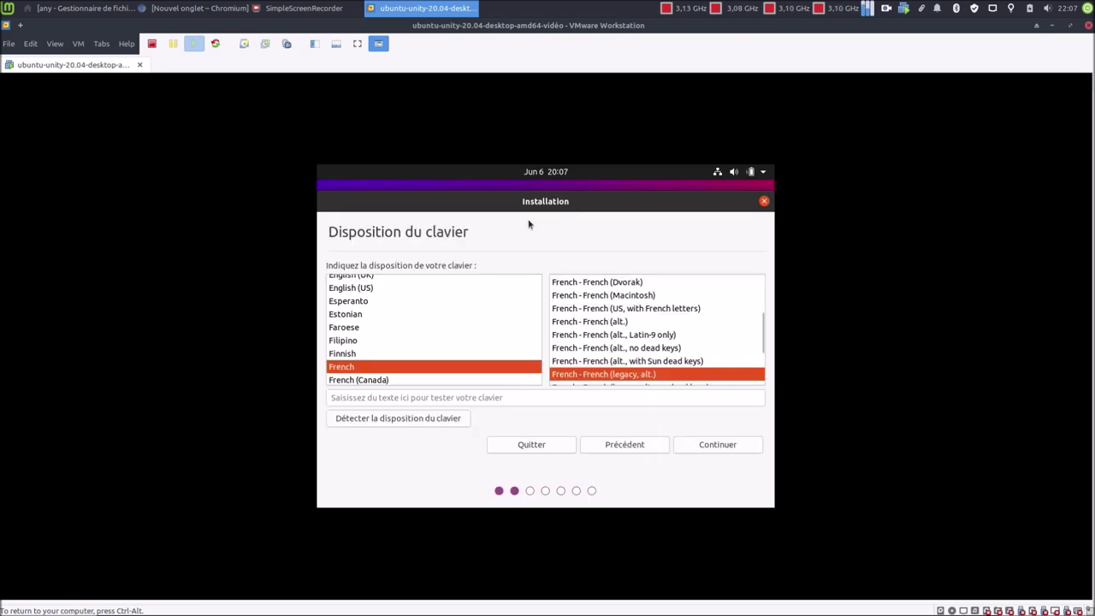
{"action": "type", "text": "b"}
{"action": "left_click", "coordinate": [358, 369]}
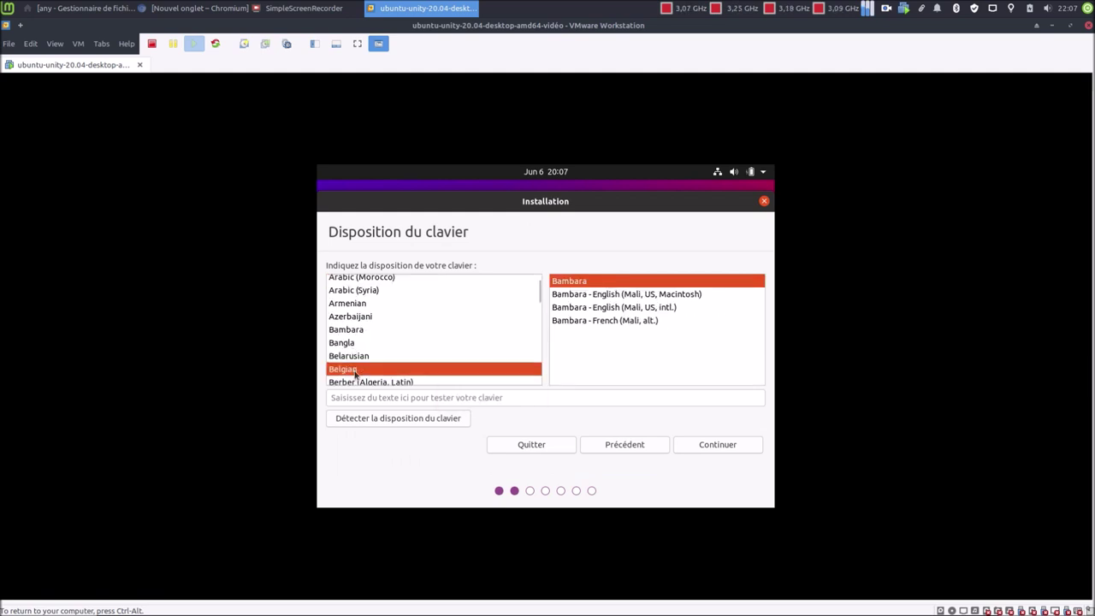
{"action": "left_click", "coordinate": [702, 445]}
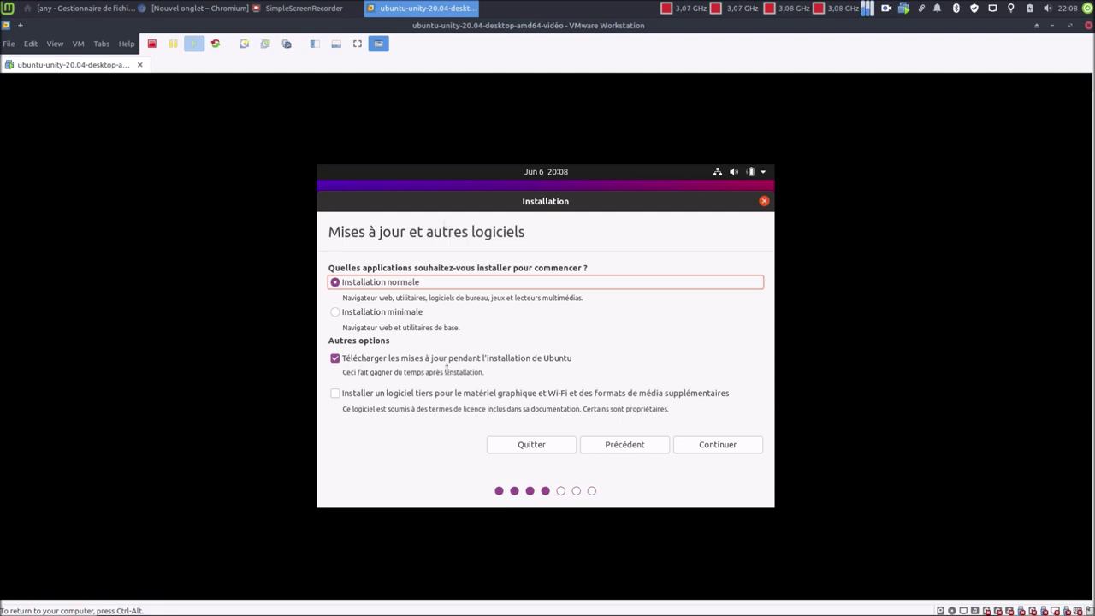
Step: Add third-party graphics, Wi-Fi and media software to the normal installation and proceed to the installation type
{"action": "left_click", "coordinate": [404, 395]}
{"action": "left_click", "coordinate": [710, 443]}
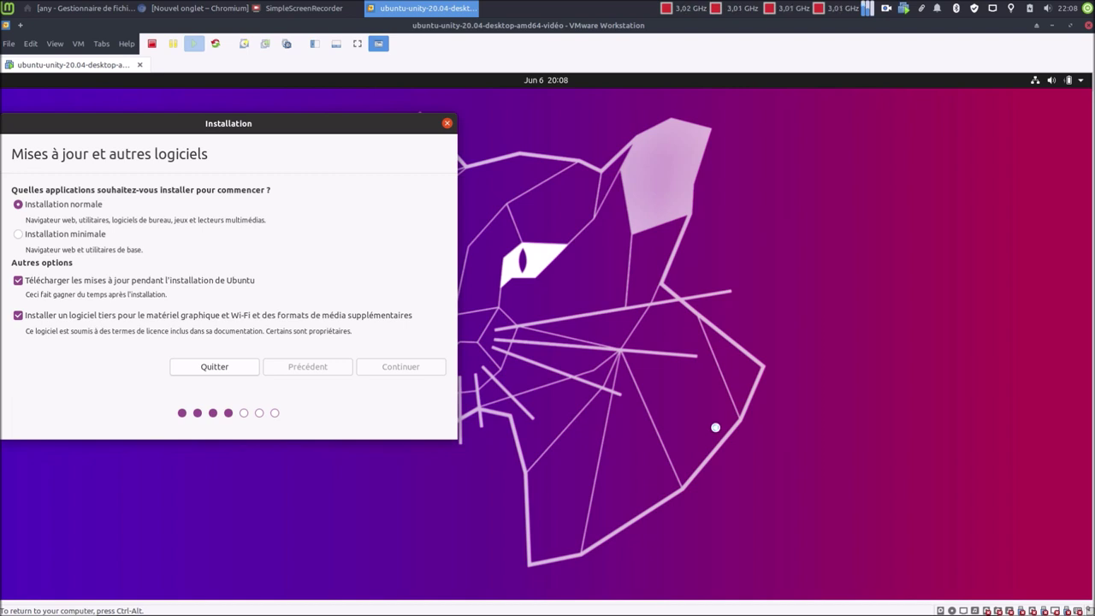
{"action": "left_click_drag", "start_coordinate": [376, 125], "coordinate": [578, 179]}
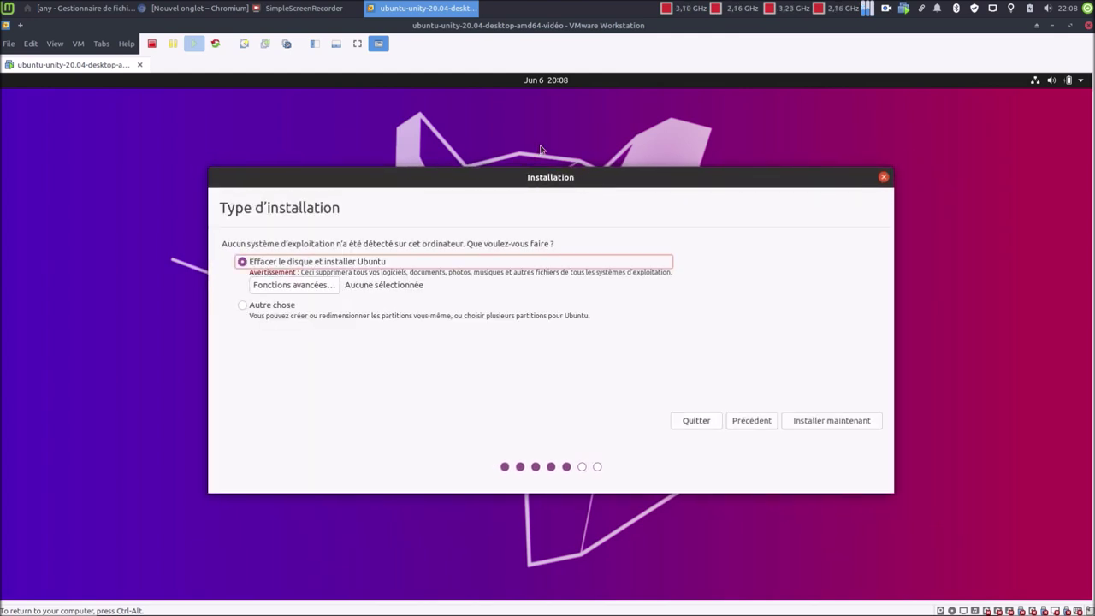
Step: Install Ubuntu by erasing the whole disk, apply the partition changes and accept Brussels as the location
{"action": "left_click", "coordinate": [836, 418]}
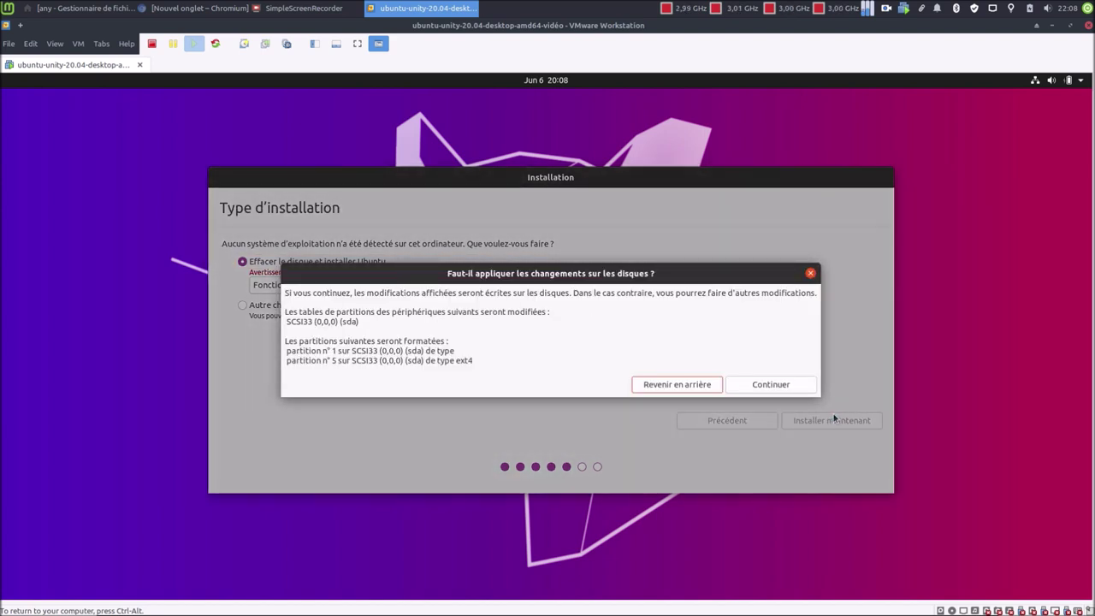
{"action": "left_click", "coordinate": [768, 385]}
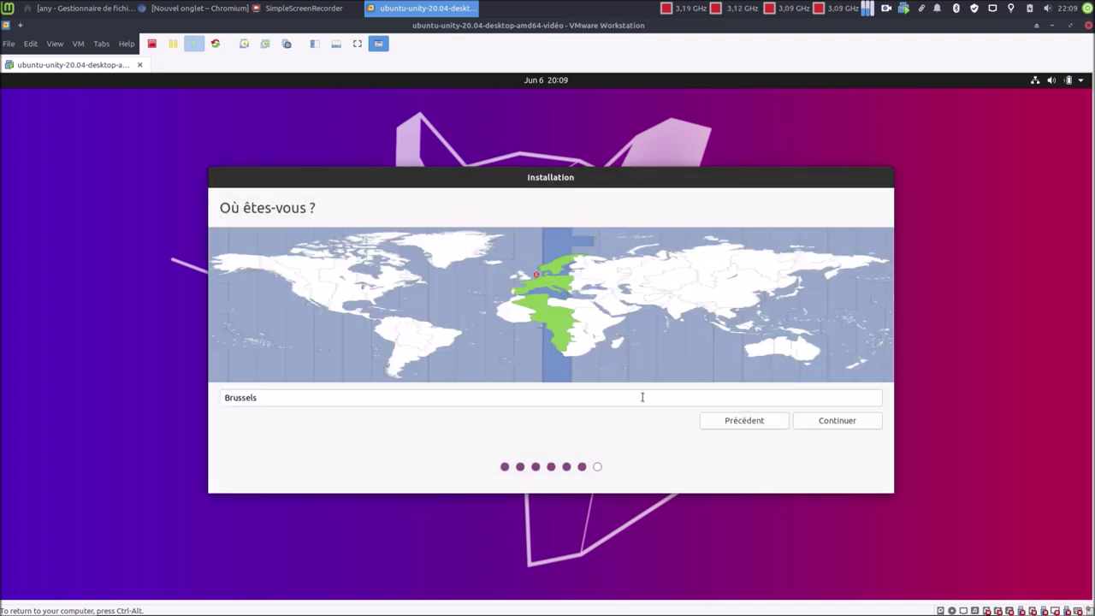
{"action": "left_click", "coordinate": [818, 419]}
Step: Fill in the account details: the user's name, the username bbl, and the account password with its confirmation
{"action": "type", "text": "blq"}
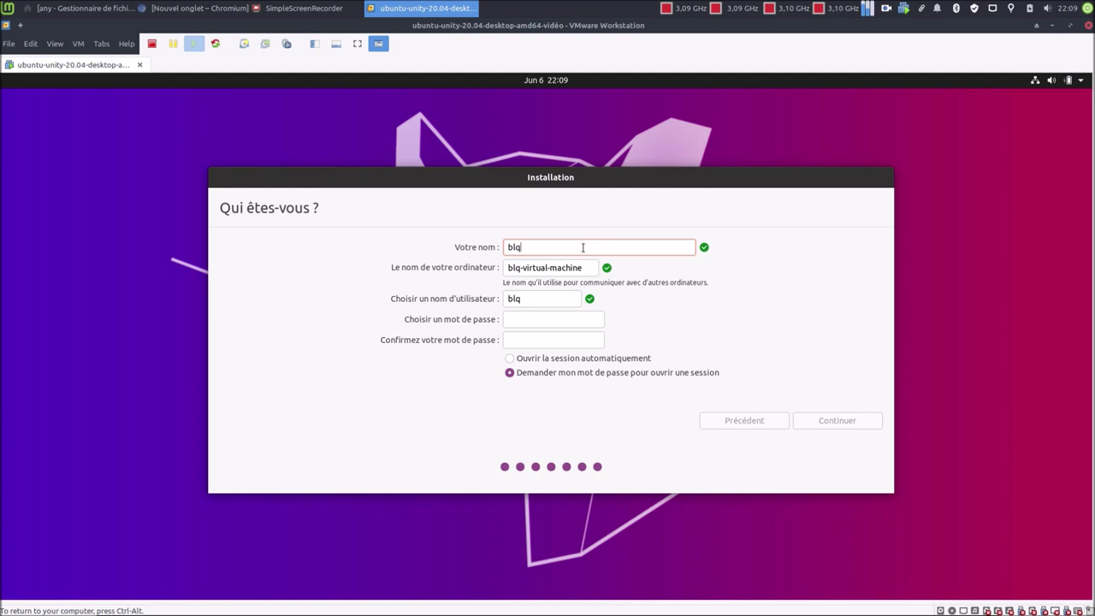
{"action": "left_click", "coordinate": [1080, 82]}
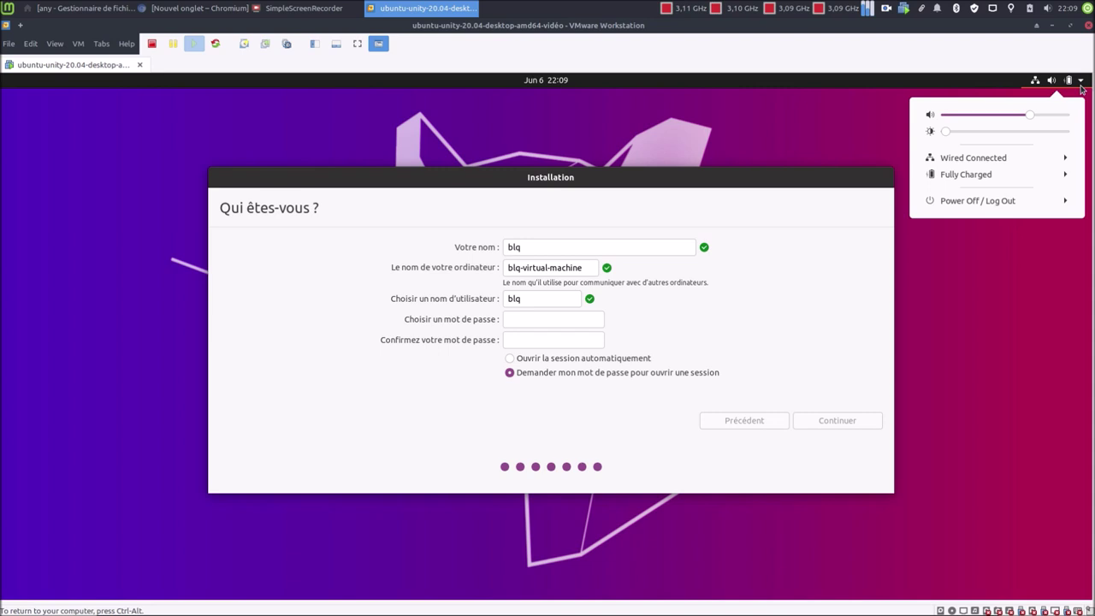
{"action": "left_click", "coordinate": [683, 148]}
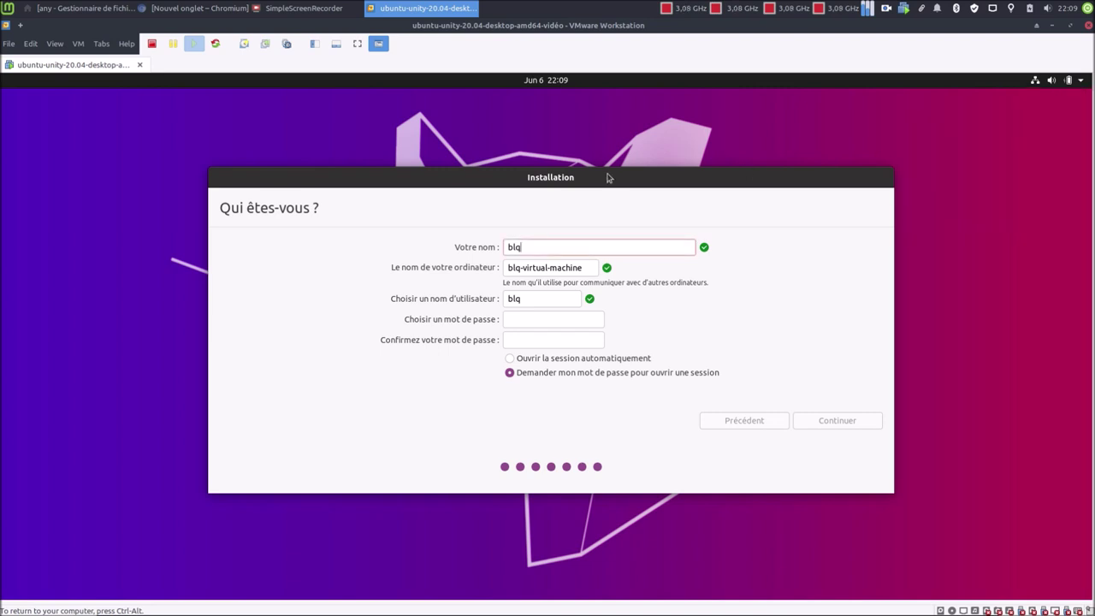
{"action": "left_click_drag", "start_coordinate": [604, 179], "coordinate": [587, 178]}
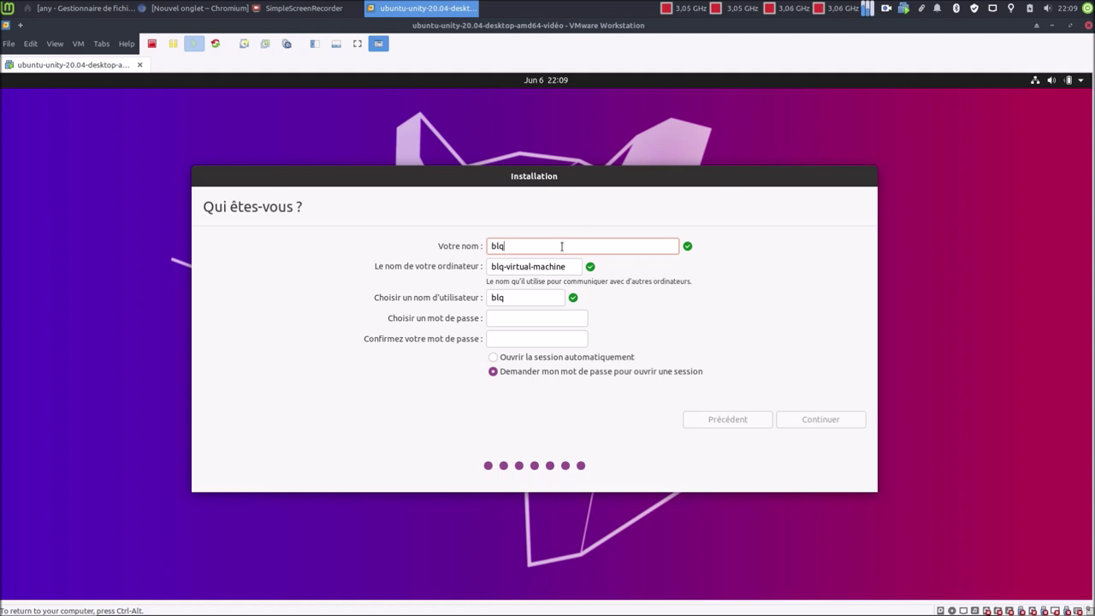
{"action": "key", "text": "BackSpace"}
{"action": "type", "text": "ablateur"}
{"action": "key", "text": "Tab"}
{"action": "key", "text": "Tab"}
{"action": "type", "text": "bbl"}
{"action": "key", "text": "Tab"}
{"action": "type", "text": "●●●●●●"}
{"action": "key", "text": "Tab"}
{"action": "type", "text": "●●●●●●"}
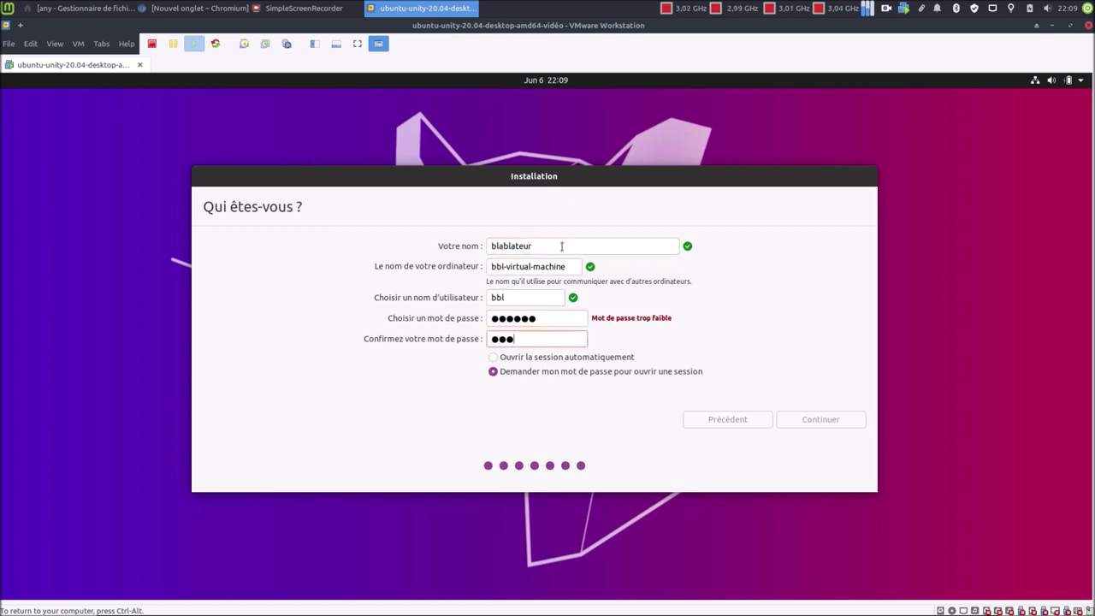
Step: Rename the computer to bbl-uu2004-vm and continue with the installation
{"action": "left_click", "coordinate": [574, 268]}
{"action": "key", "text": "BackSpace"}
{"action": "key", "text": "BackSpace"}
{"action": "key", "text": "BackSpace"}
{"action": "key", "text": "BackSpace"}
{"action": "key", "text": "BackSpace"}
{"action": "key", "text": "BackSpace"}
{"action": "key", "text": "BackSpace"}
{"action": "key", "text": "BackSpace"}
{"action": "key", "text": "BackSpace"}
{"action": "key", "text": "BackSpace"}
{"action": "key", "text": "BackSpace"}
{"action": "key", "text": "BackSpace"}
{"action": "key", "text": "BackSpace"}
{"action": "key", "text": "BackSpace"}
{"action": "key", "text": "BackSpace"}
{"action": "type", "text": "uu2004-"}
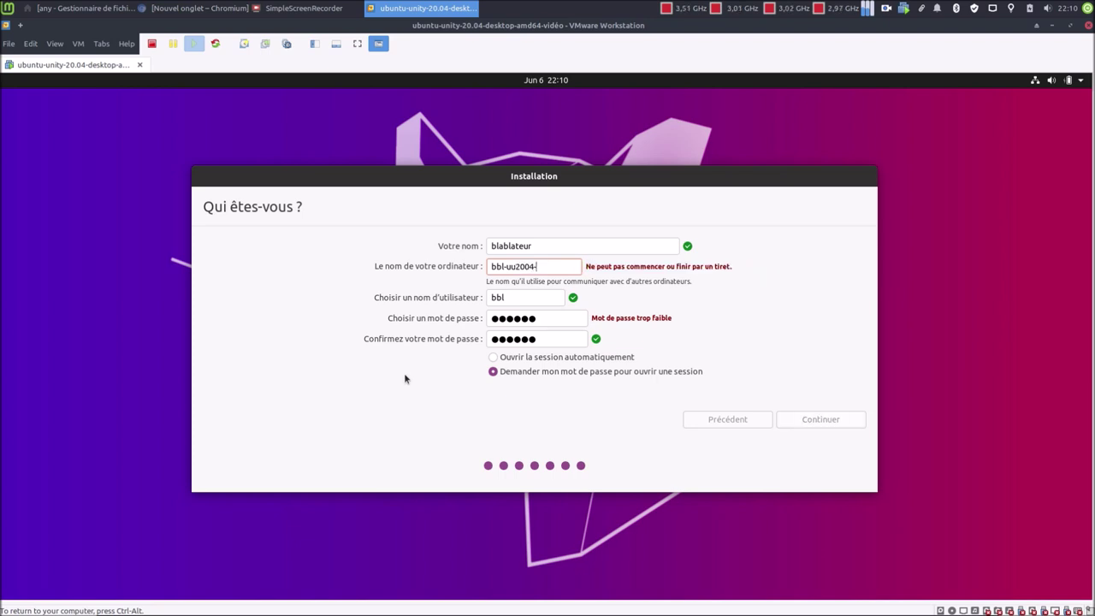
{"action": "type", "text": "vm"}
{"action": "left_click", "coordinate": [833, 421]}
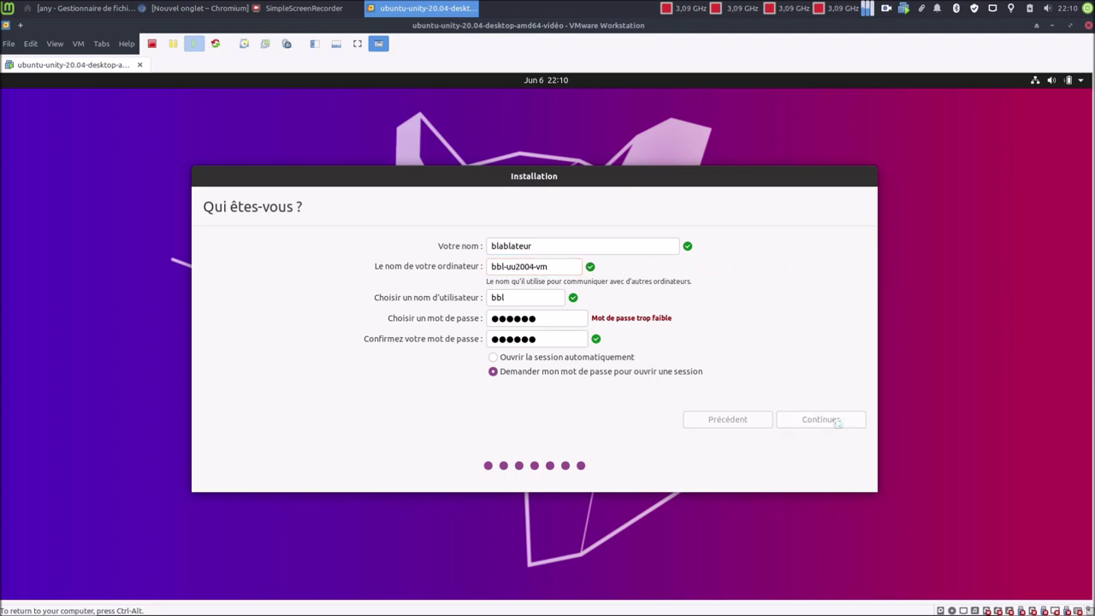
{"action": "left_click_drag", "start_coordinate": [665, 192], "coordinate": [675, 192]}
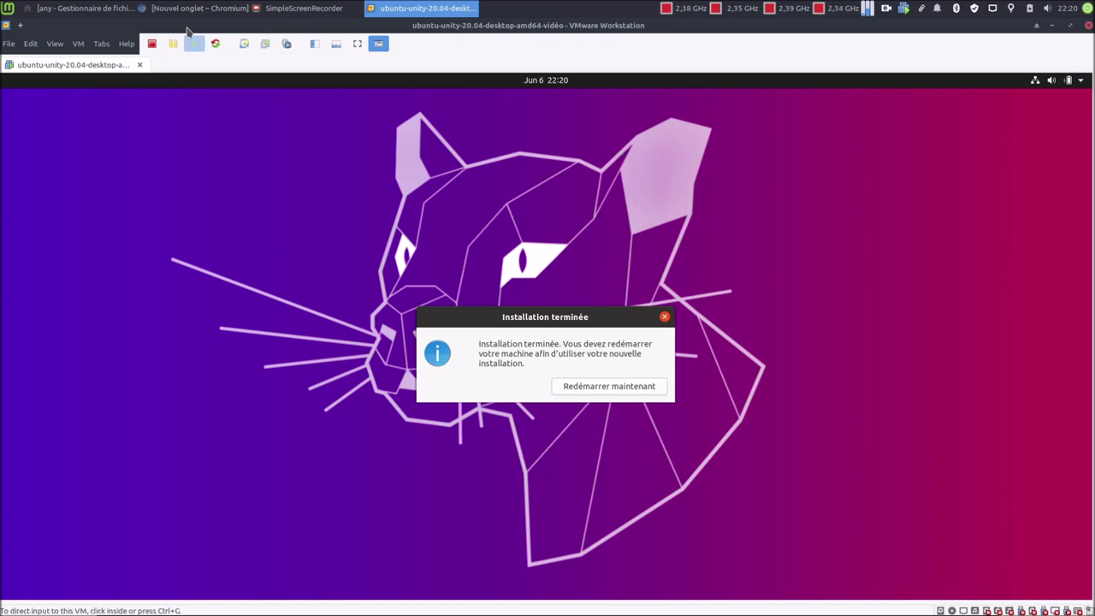
Step: Compare the file sizes of the ubuntu-unity-20.04 and ubuntu-20.04 desktop ISOs in the DATA/ISO folder, then close the file manager
{"action": "left_click", "coordinate": [60, 9]}
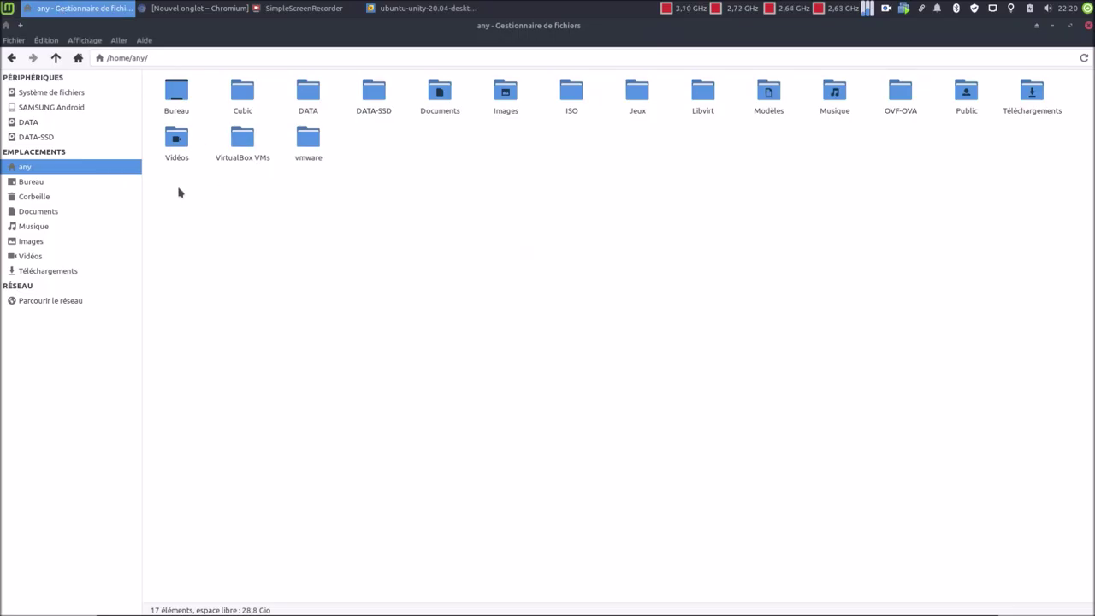
{"action": "double_click", "coordinate": [307, 96]}
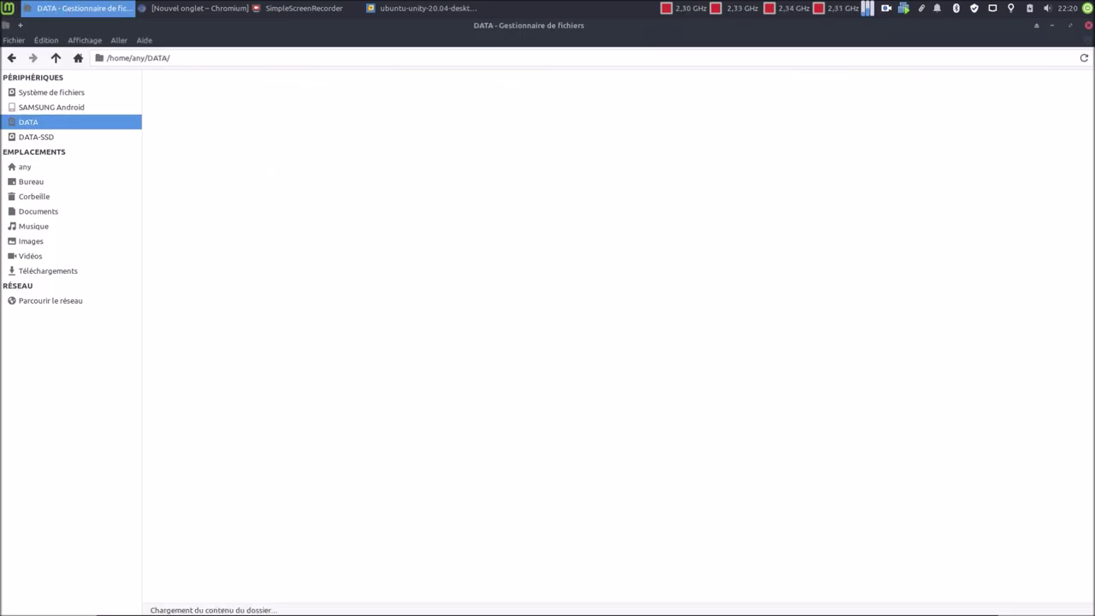
{"action": "double_click", "coordinate": [174, 100]}
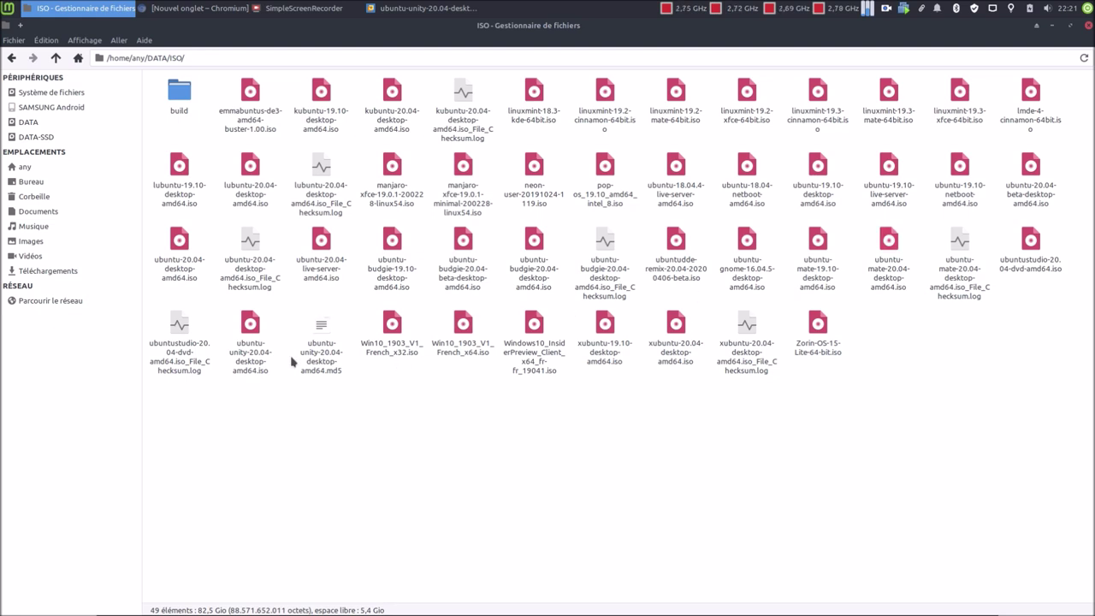
{"action": "left_click", "coordinate": [248, 366]}
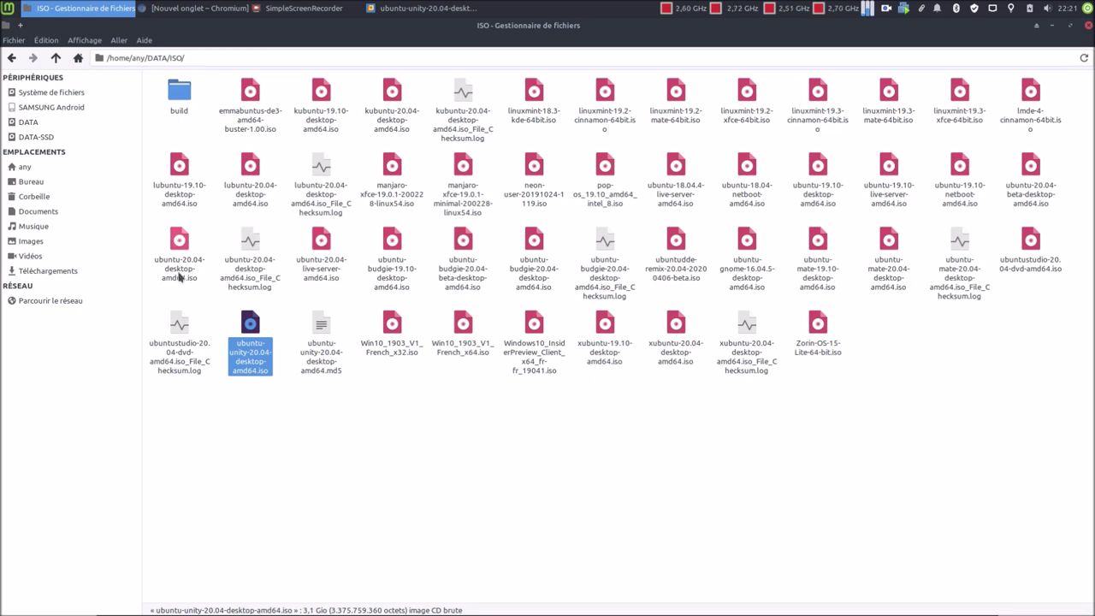
{"action": "left_click", "coordinate": [179, 275]}
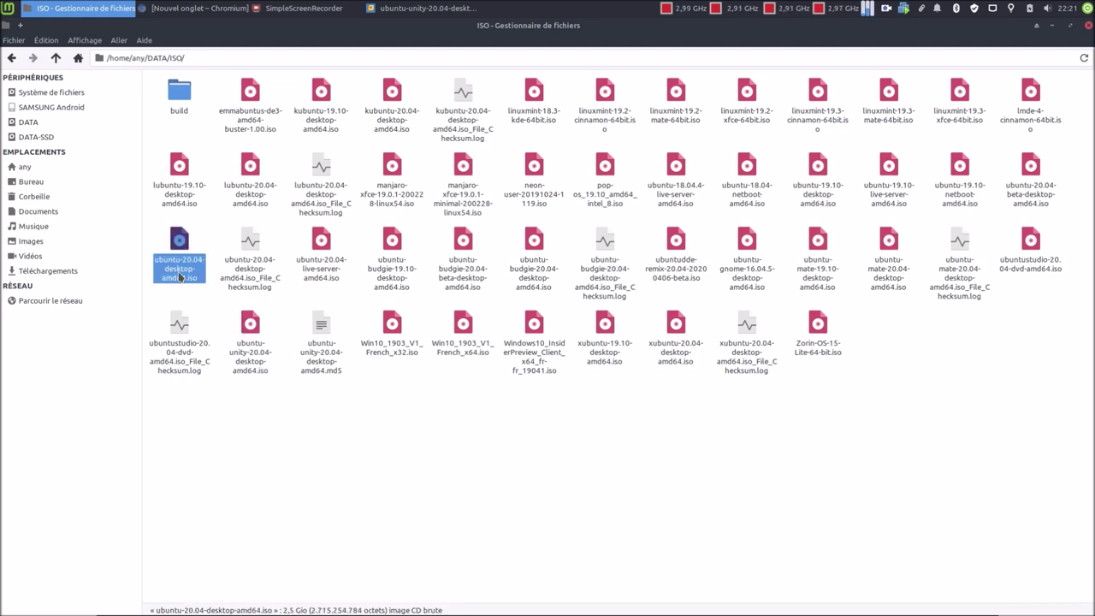
{"action": "left_click", "coordinate": [259, 344]}
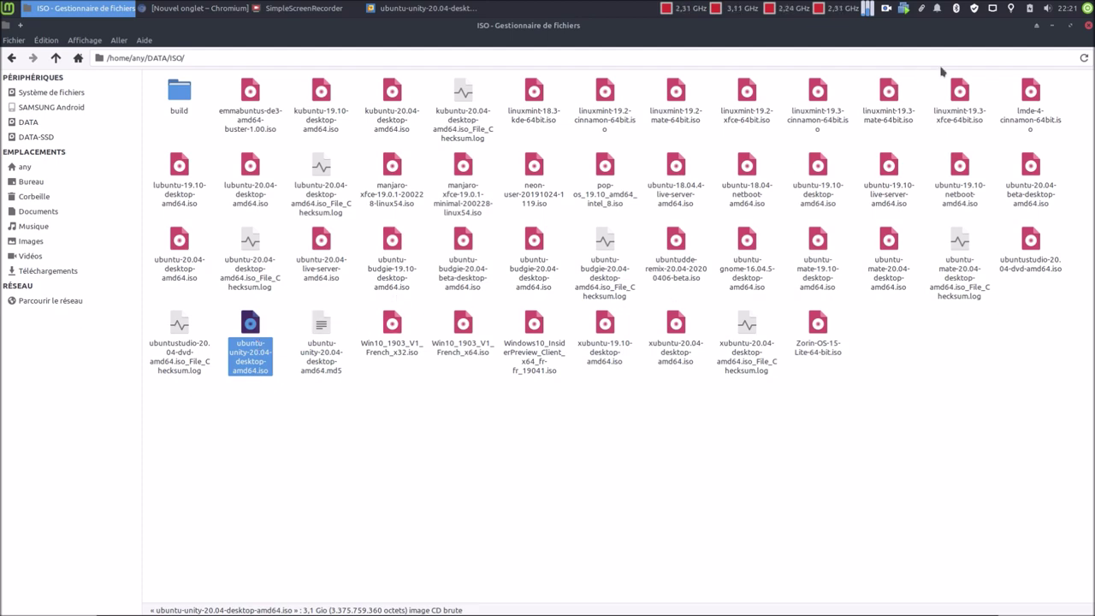
{"action": "left_click", "coordinate": [1087, 25]}
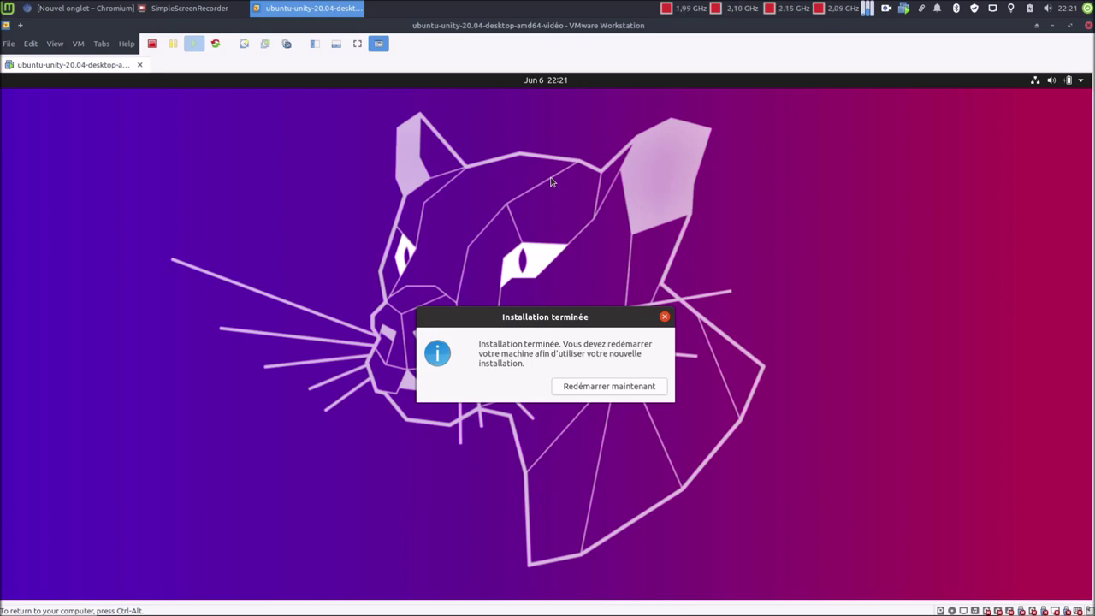
Step: Inspect the installer session's calendar with notifications and its system menu
{"action": "left_click", "coordinate": [549, 83]}
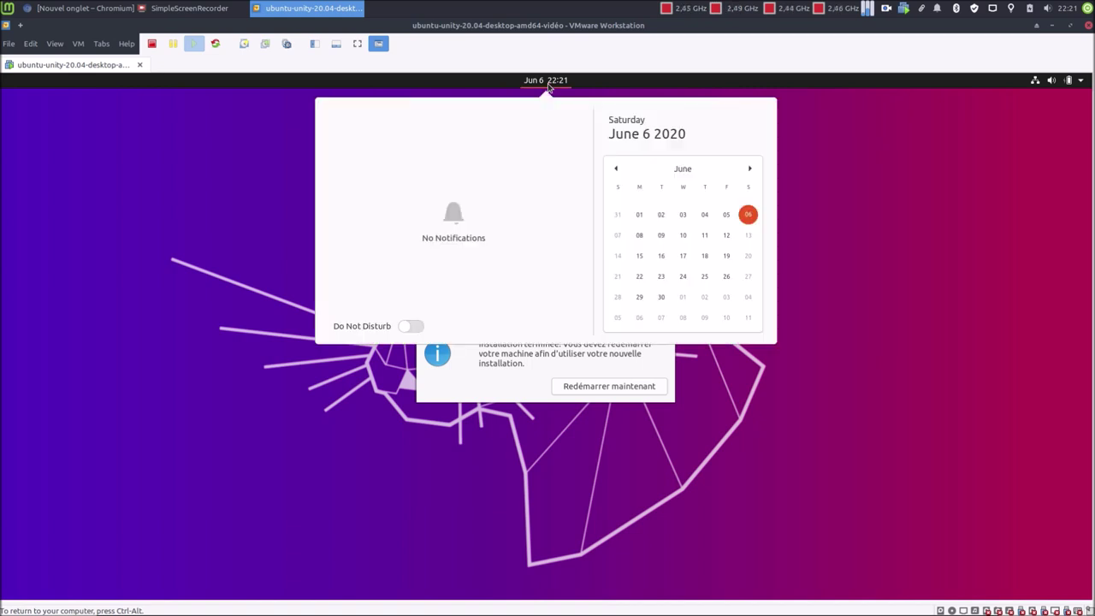
{"action": "left_click", "coordinate": [548, 83]}
{"action": "left_click", "coordinate": [1081, 81]}
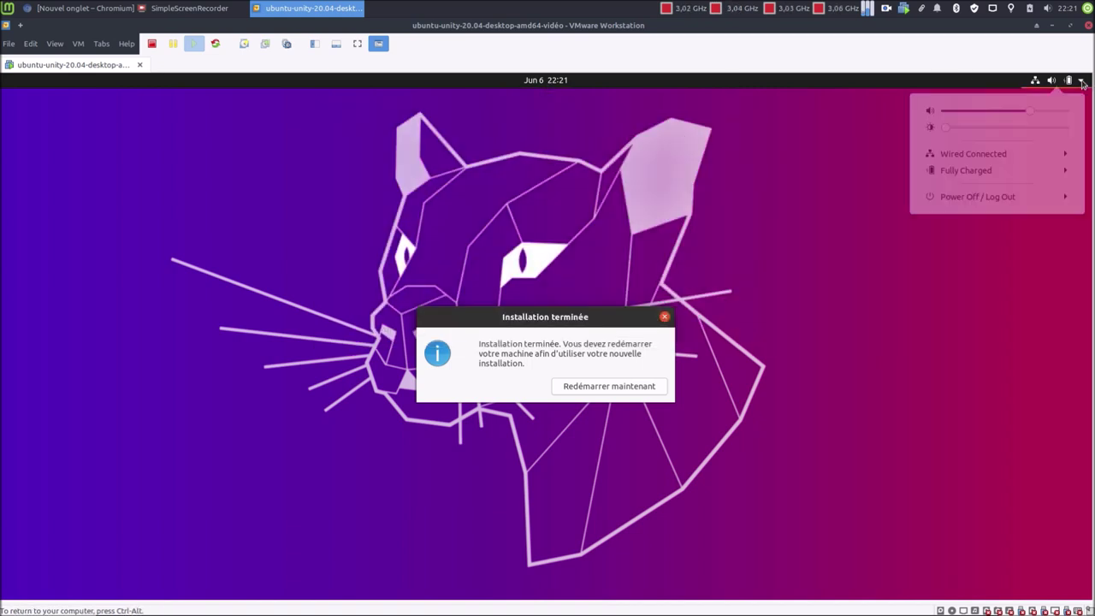
{"action": "left_click", "coordinate": [611, 142]}
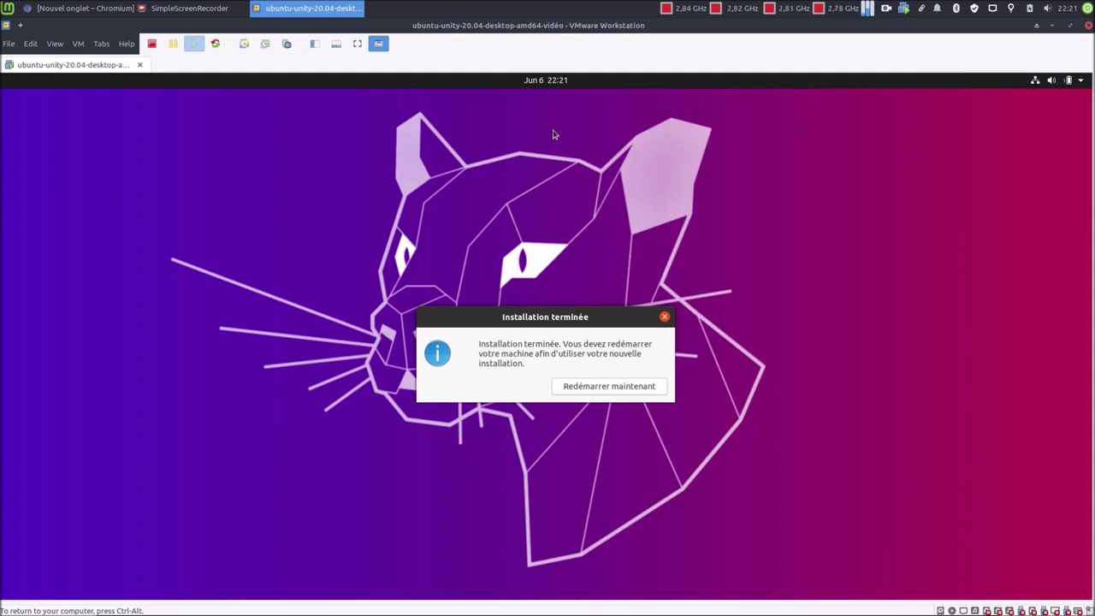
Step: Restart the virtual machine into the new installation and log in with the account password
{"action": "left_click", "coordinate": [609, 386]}
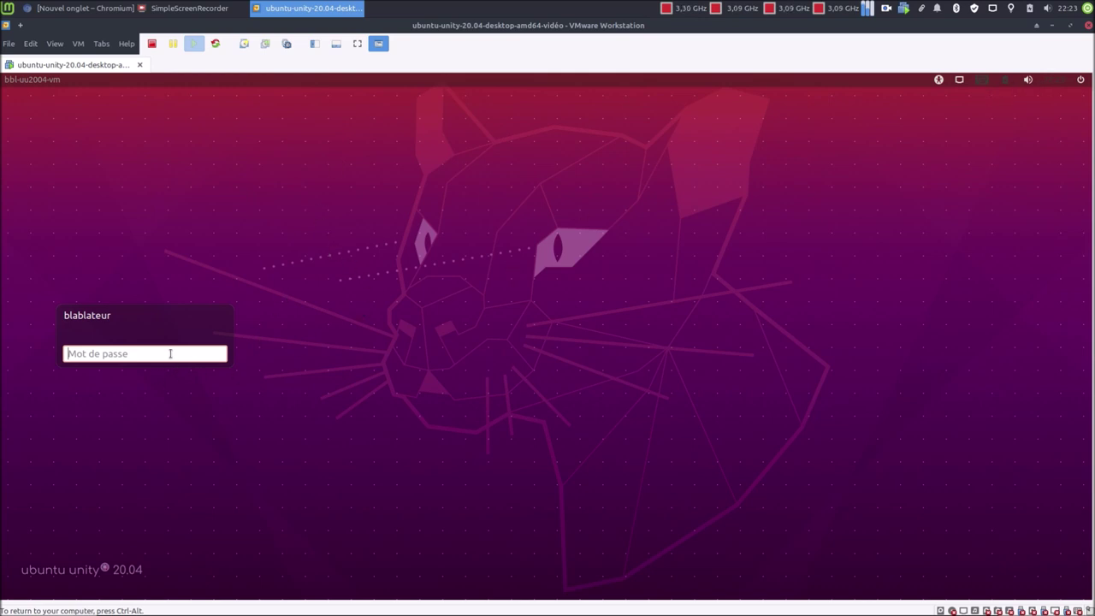
{"action": "type", "text": "******"}
{"action": "key", "text": "Return"}
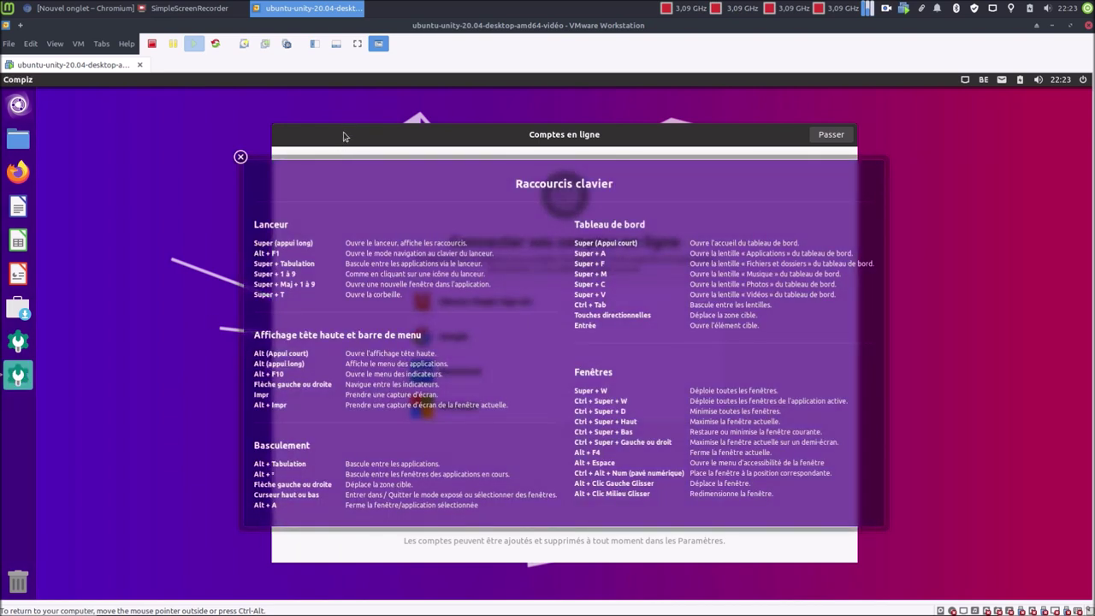
Step: Show the virtual machine full screen with the guest display fitted to it, and dismiss the keyboard shortcuts overlay
{"action": "left_click", "coordinate": [358, 44]}
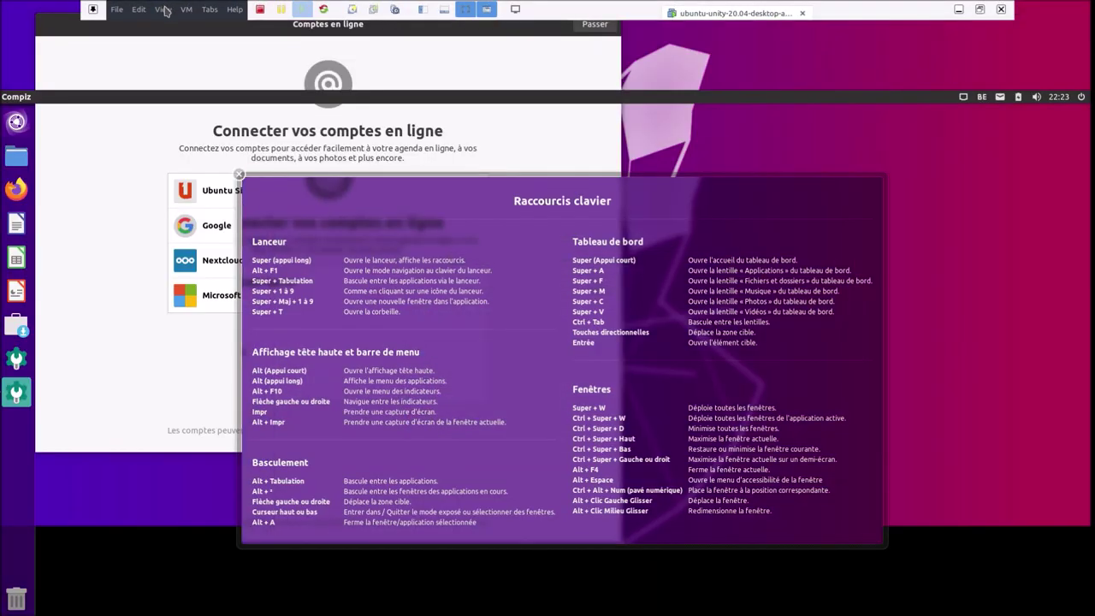
{"action": "left_click", "coordinate": [165, 10]}
{"action": "left_click", "coordinate": [178, 42]}
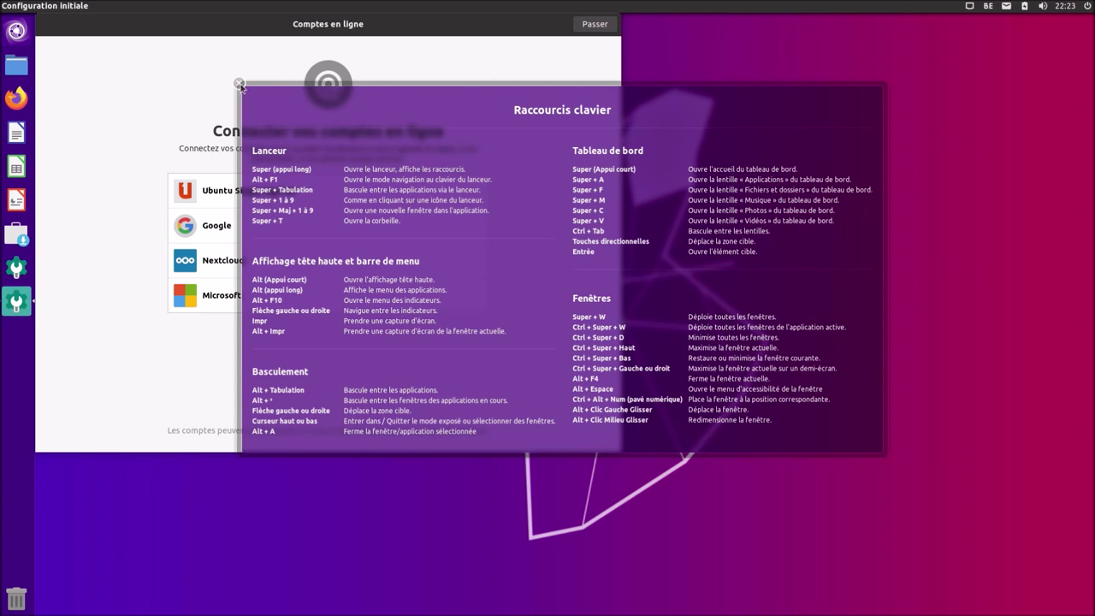
{"action": "left_click", "coordinate": [240, 86]}
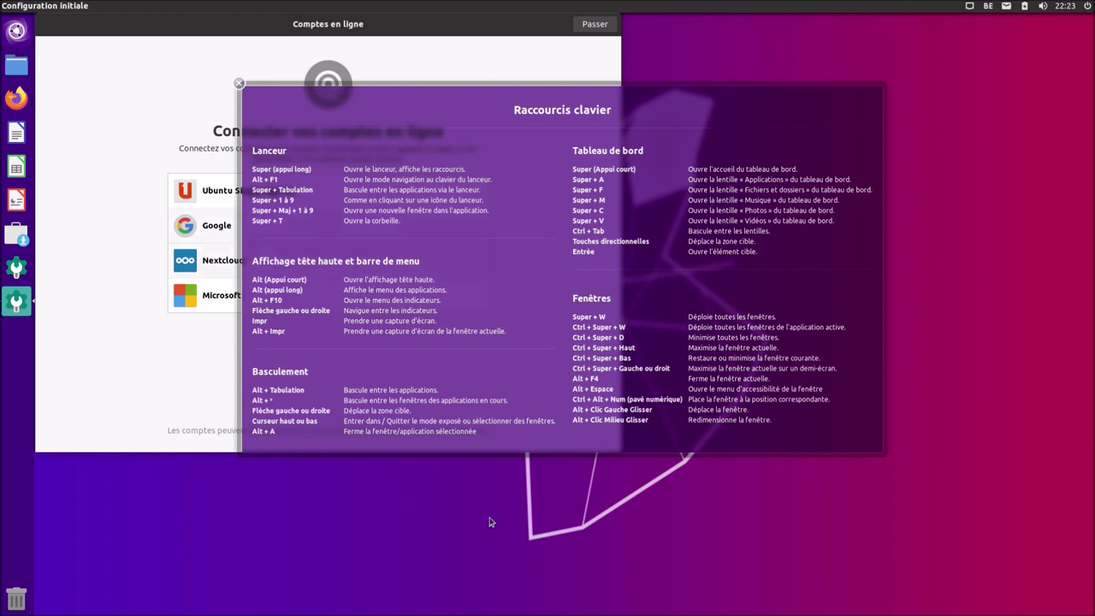
Step: Complete the initial setup, skipping online accounts and Livepatch, keeping system information sharing with Canonical, and enabling location services
{"action": "left_click_drag", "start_coordinate": [461, 29], "coordinate": [719, 126]}
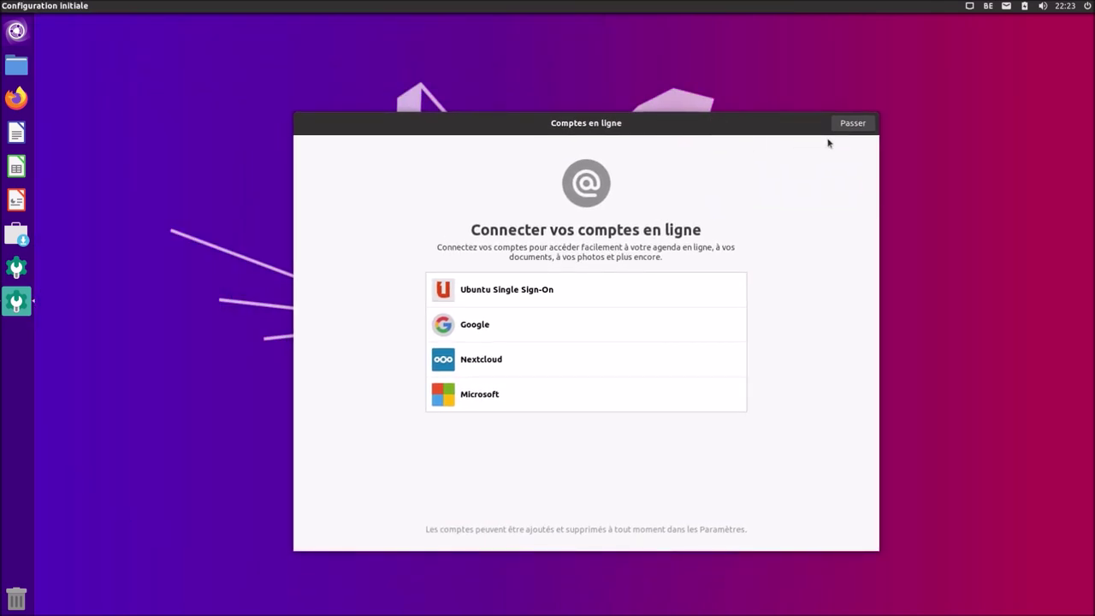
{"action": "left_click", "coordinate": [851, 124]}
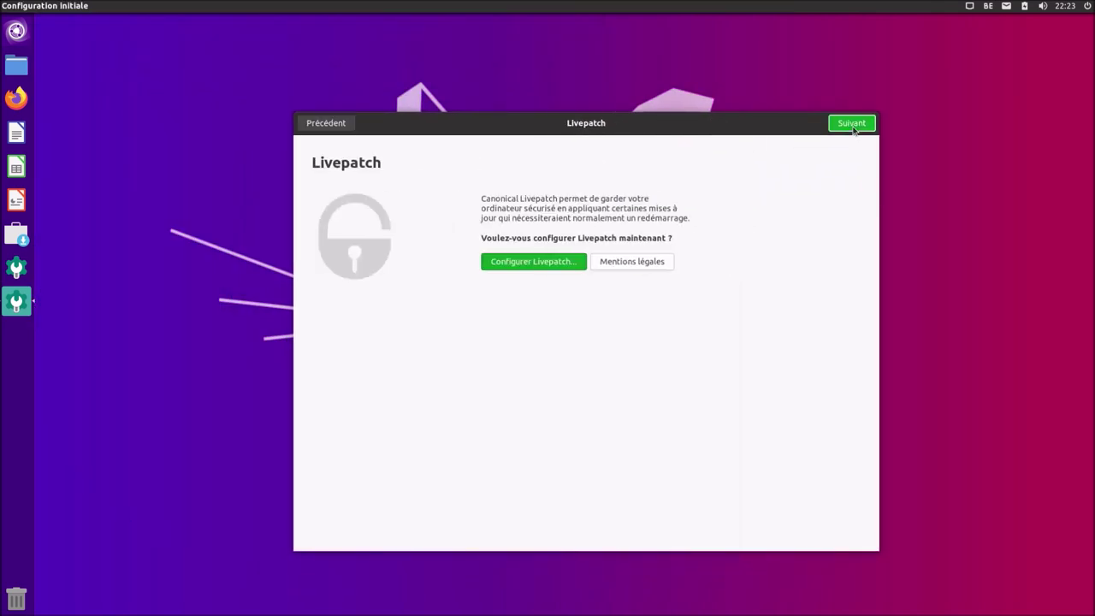
{"action": "left_click", "coordinate": [851, 124]}
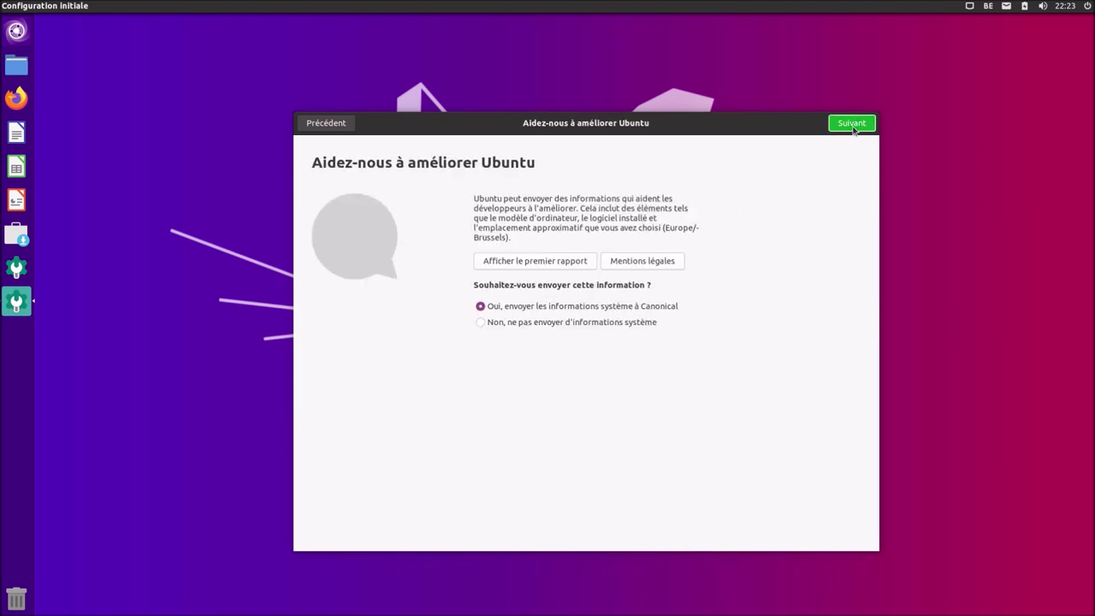
{"action": "left_click", "coordinate": [852, 124]}
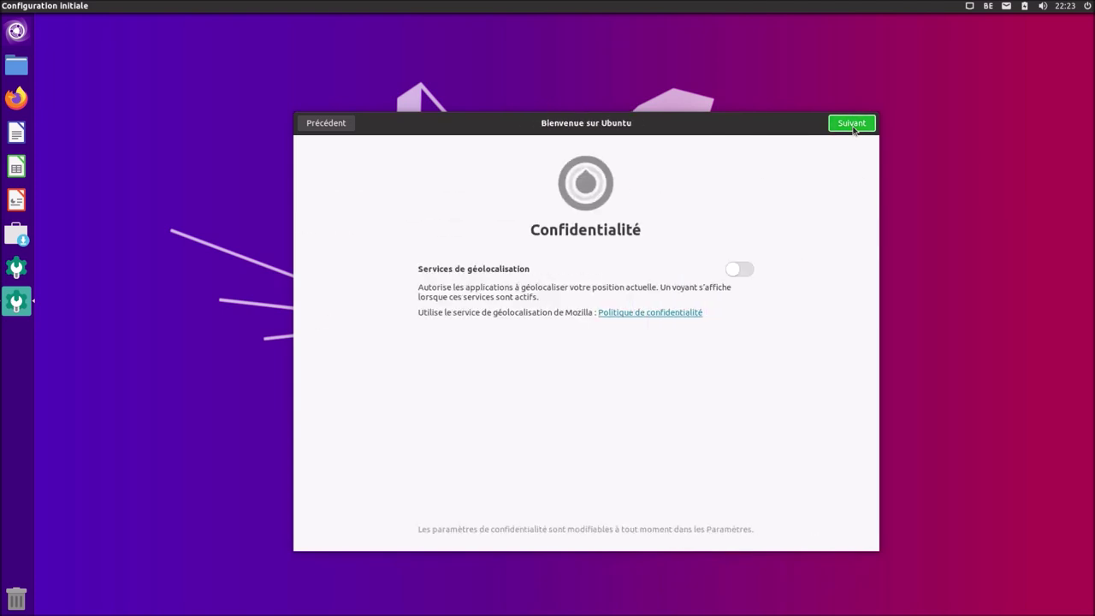
{"action": "left_click", "coordinate": [742, 269]}
{"action": "left_click", "coordinate": [850, 124]}
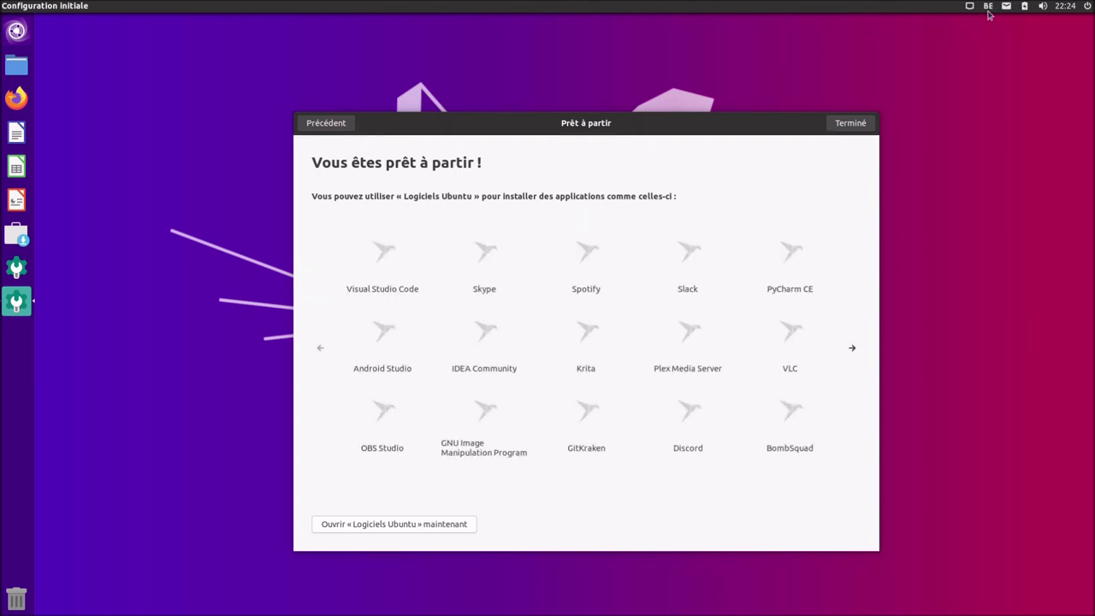
{"action": "left_click", "coordinate": [851, 126]}
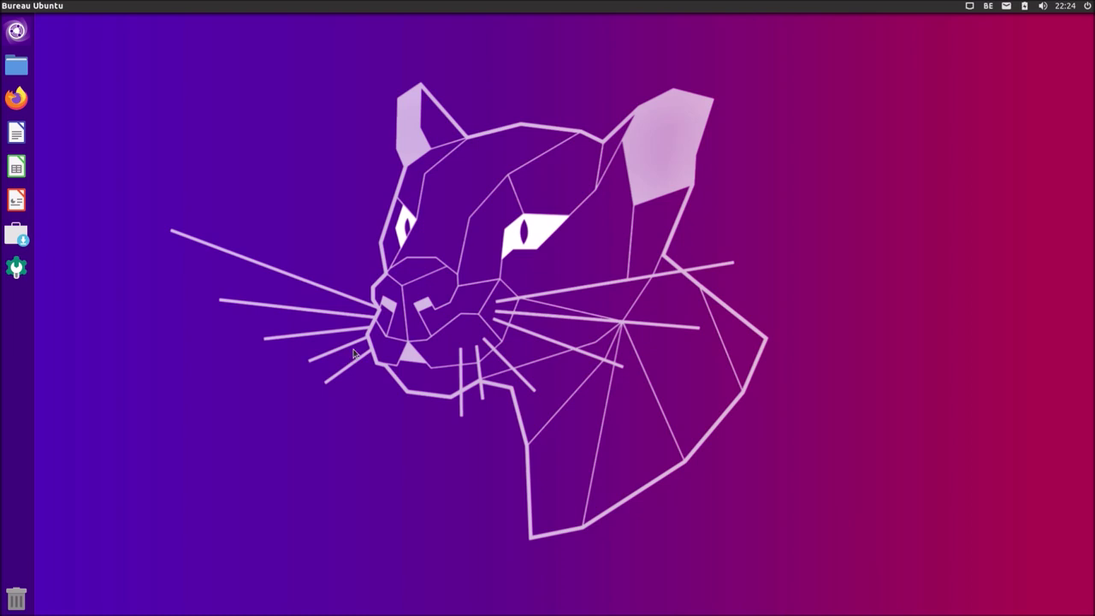
Step: Inspect the desktop's context menu and the home view of the Unity dash, closing each again
{"action": "right_click", "coordinate": [327, 197]}
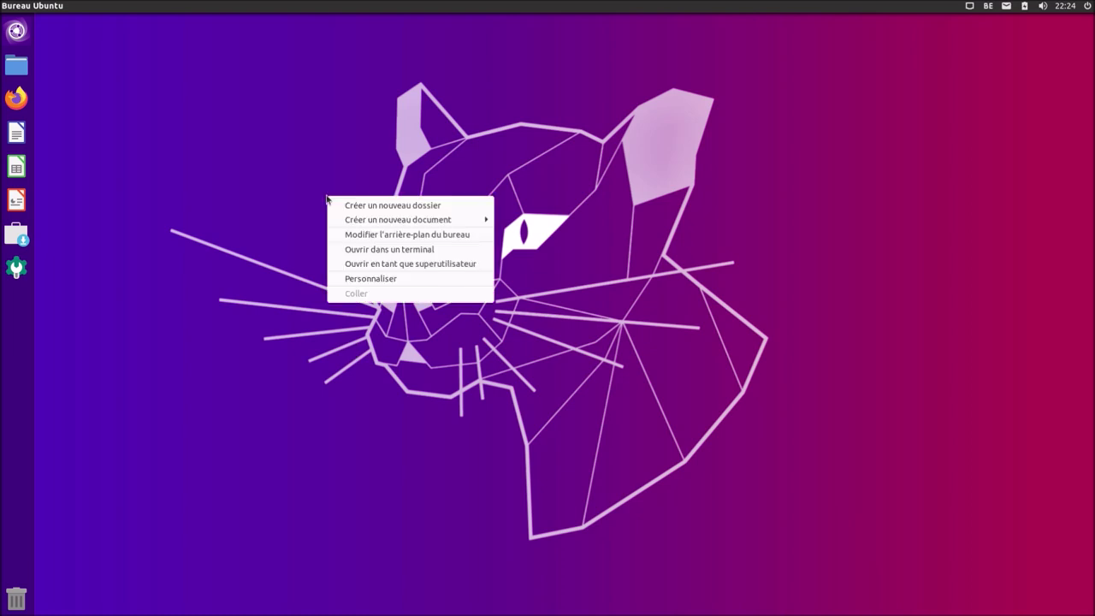
{"action": "left_click", "coordinate": [205, 124]}
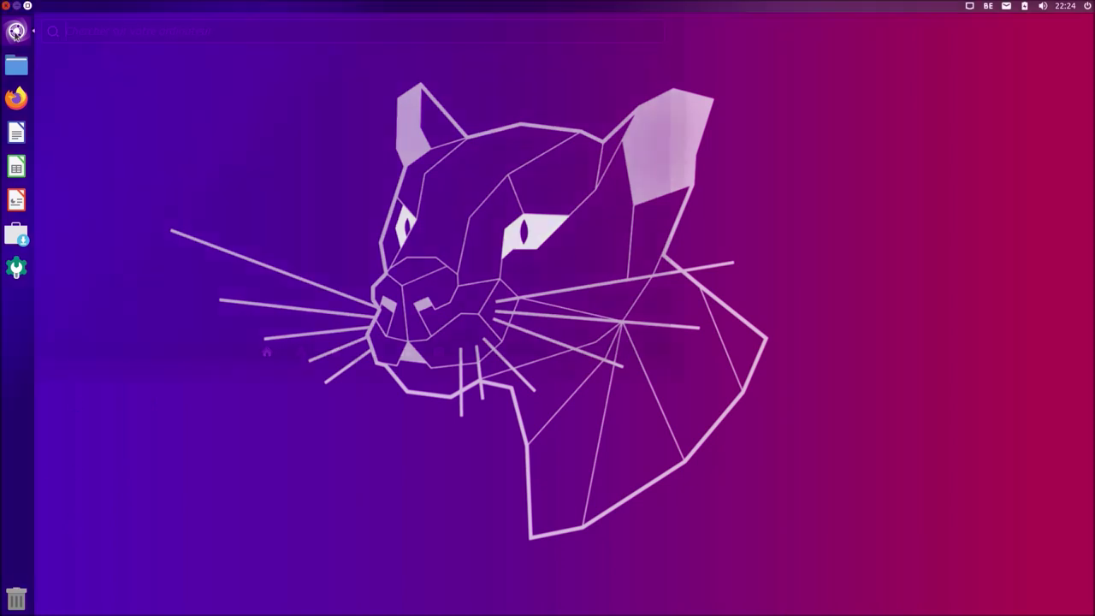
{"action": "left_click", "coordinate": [15, 32]}
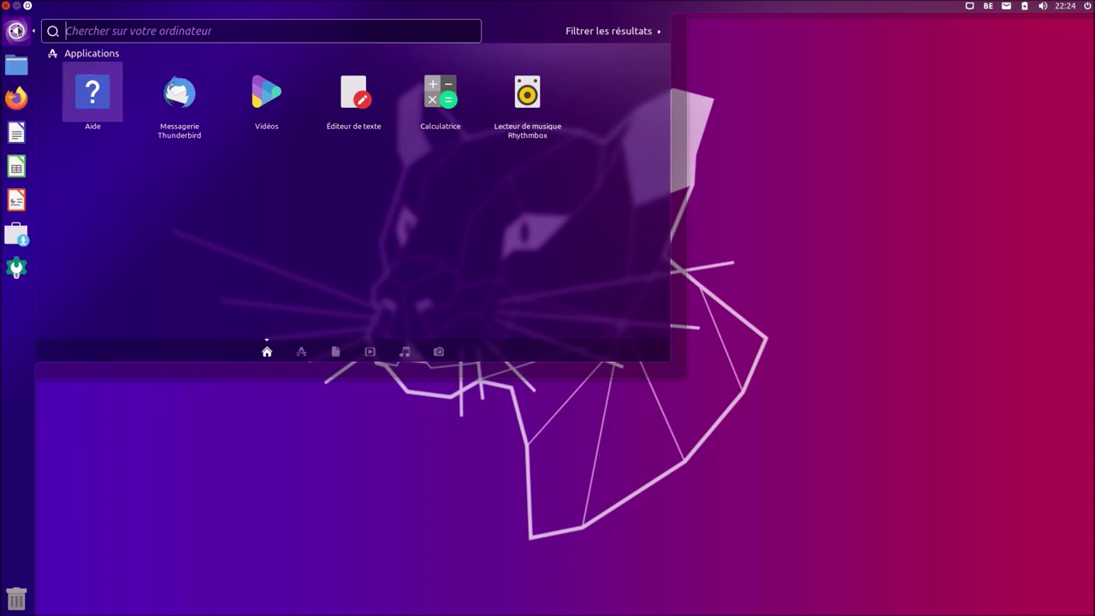
{"action": "key", "text": "Escape"}
{"action": "right_click", "coordinate": [214, 168]}
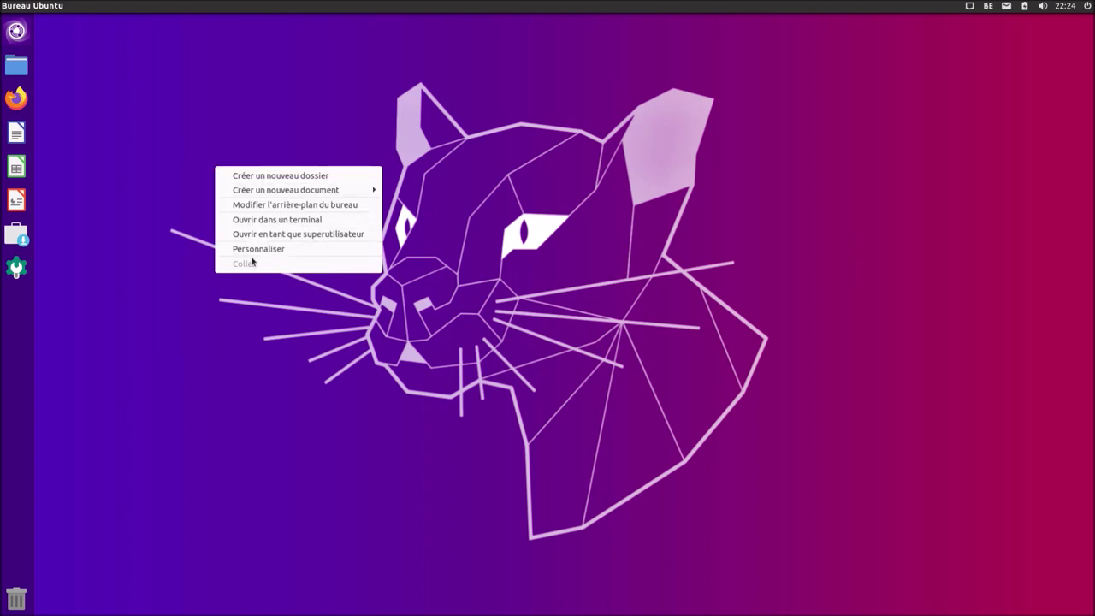
{"action": "left_click", "coordinate": [148, 193]}
Step: Search the dash for "para" and open Paramètres système
{"action": "left_click", "coordinate": [15, 32]}
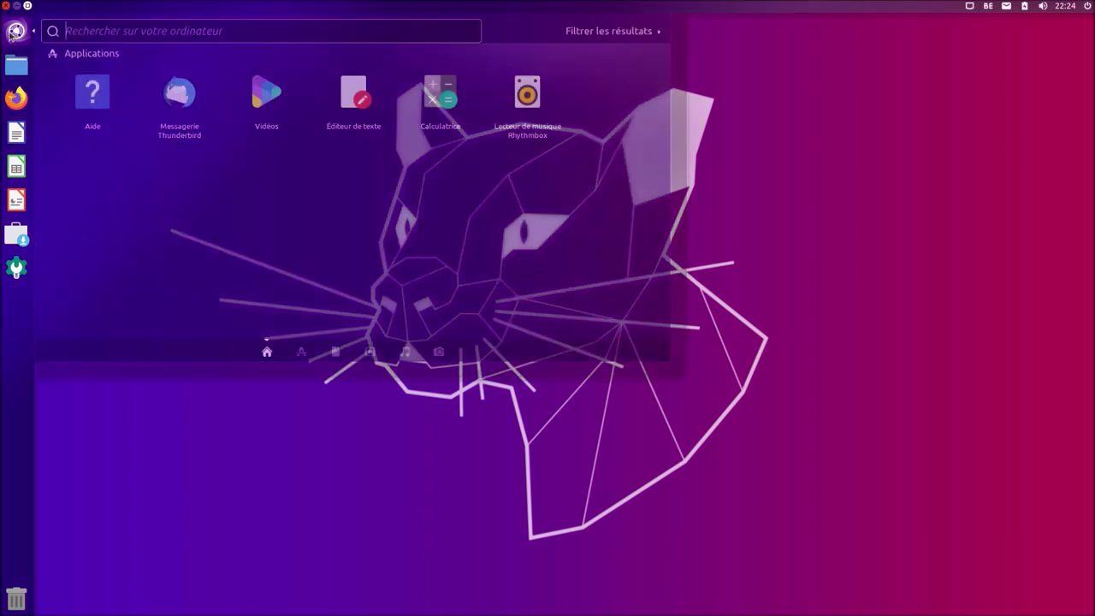
{"action": "type", "text": "para"}
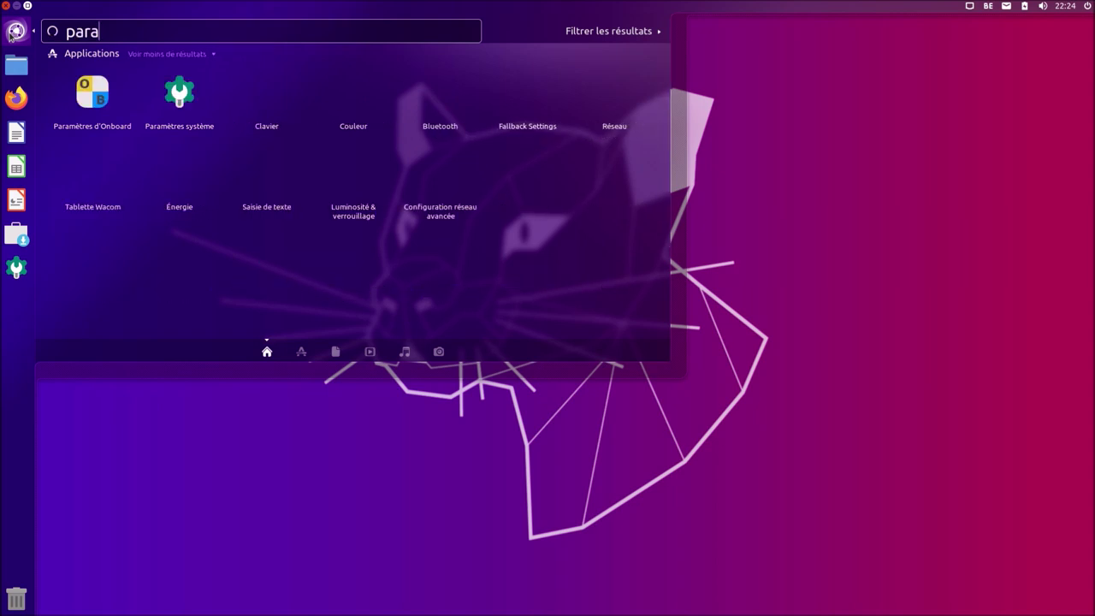
{"action": "left_click", "coordinate": [195, 96]}
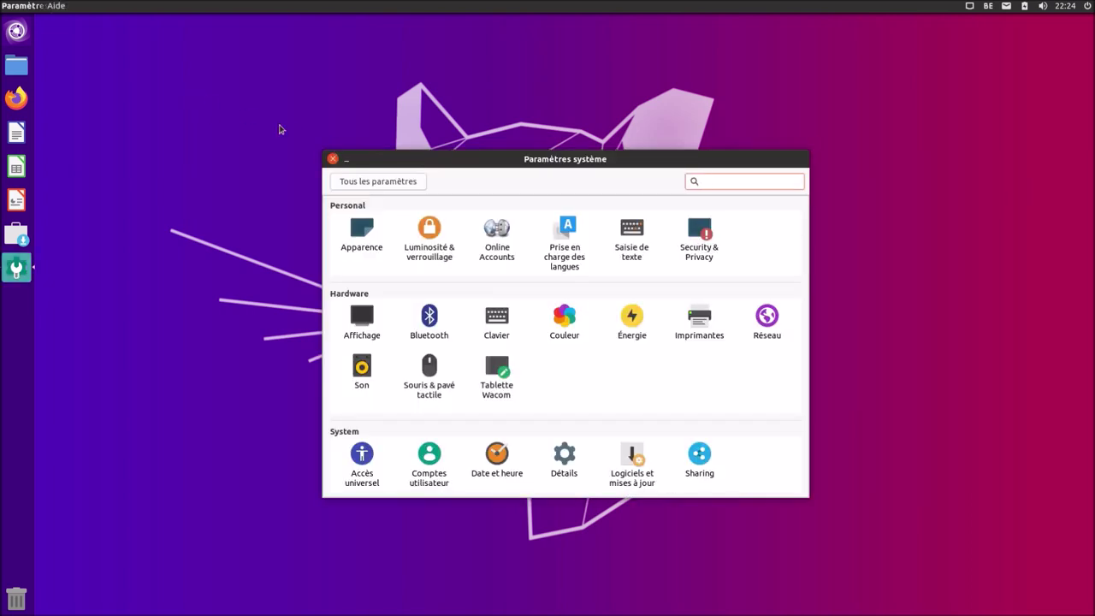
Step: Find Unity Tweak Tool in the dash with "uni", open it, and arrange it side by side with the system settings window
{"action": "left_click", "coordinate": [26, 31]}
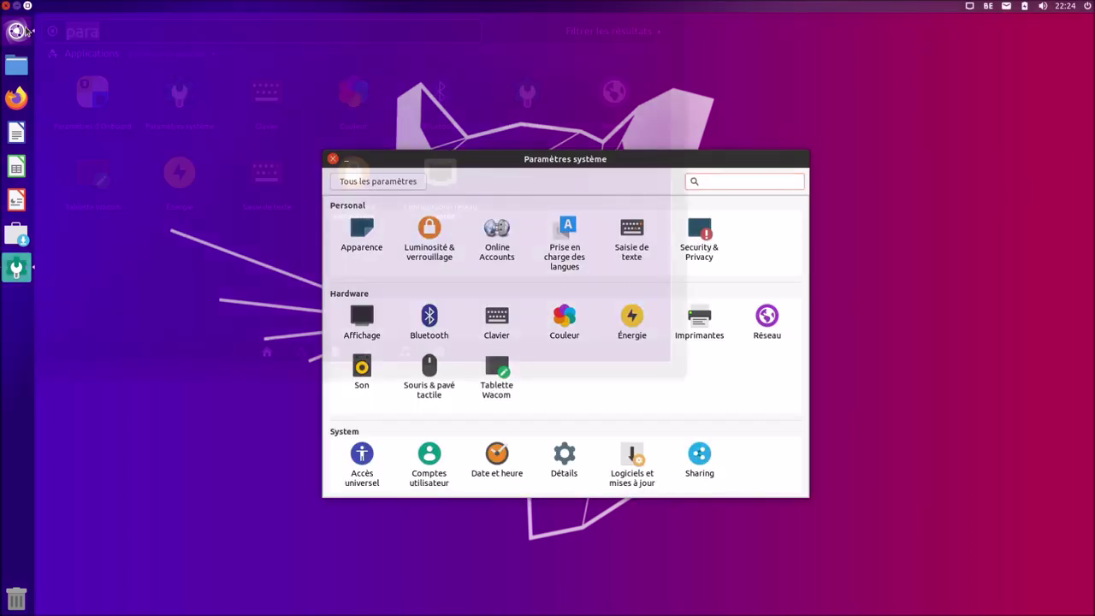
{"action": "type", "text": "uni"}
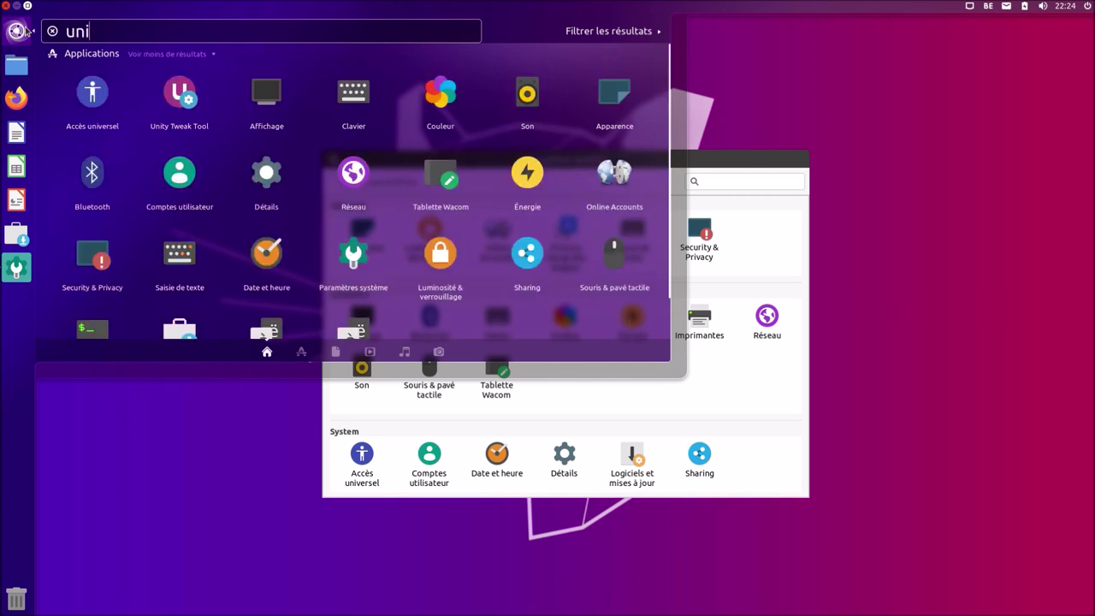
{"action": "left_click", "coordinate": [177, 92]}
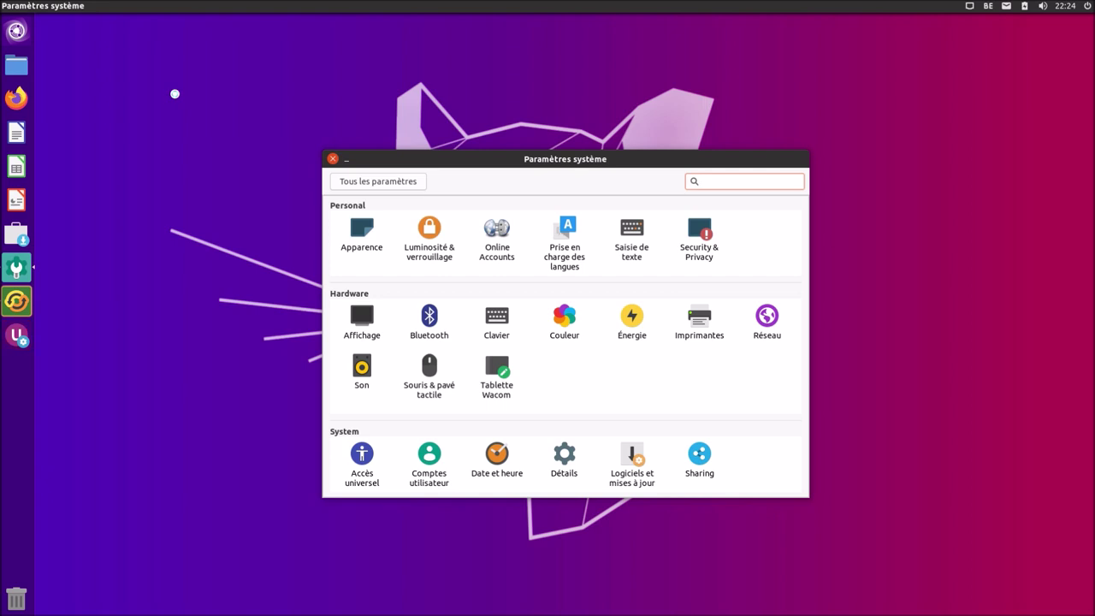
{"action": "left_click_drag", "start_coordinate": [405, 164], "coordinate": [202, 143]}
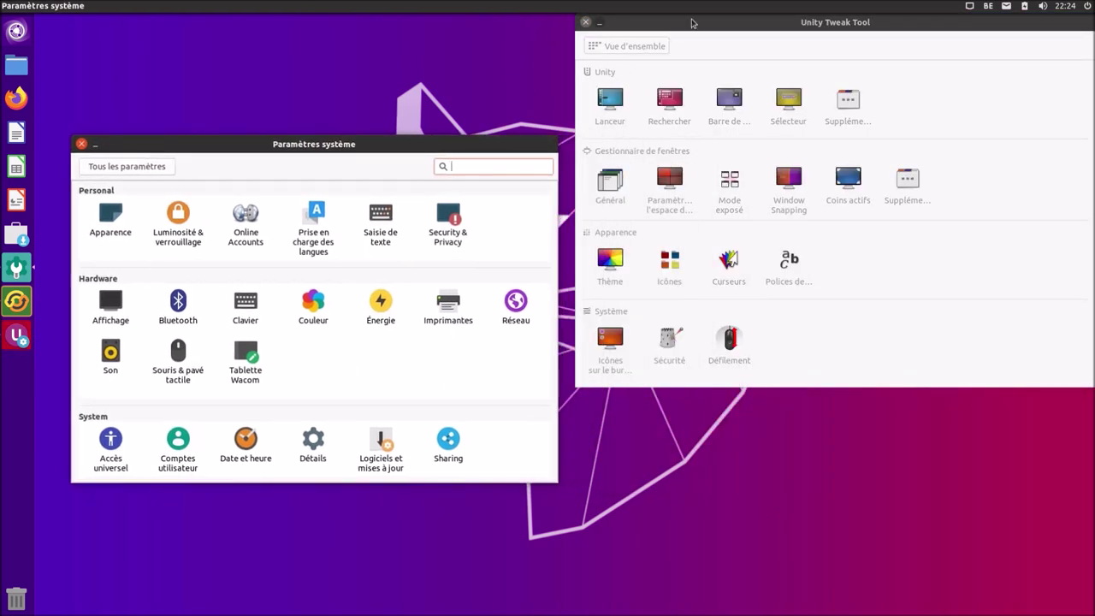
{"action": "left_click_drag", "start_coordinate": [692, 22], "coordinate": [679, 141]}
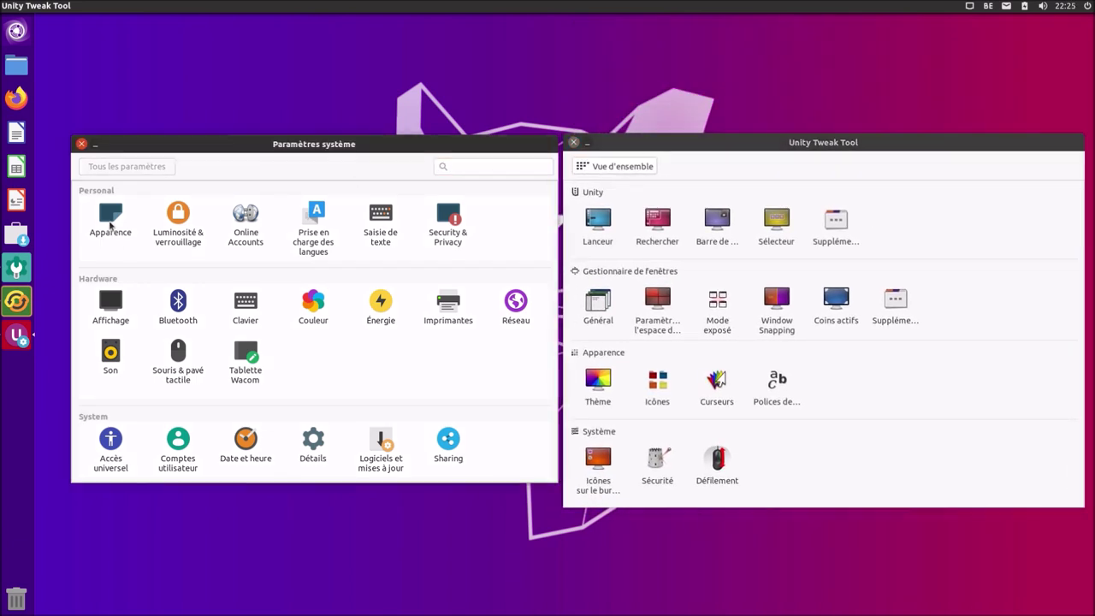
Step: Open the Apparence settings and browse the available wallpapers
{"action": "left_click", "coordinate": [111, 224]}
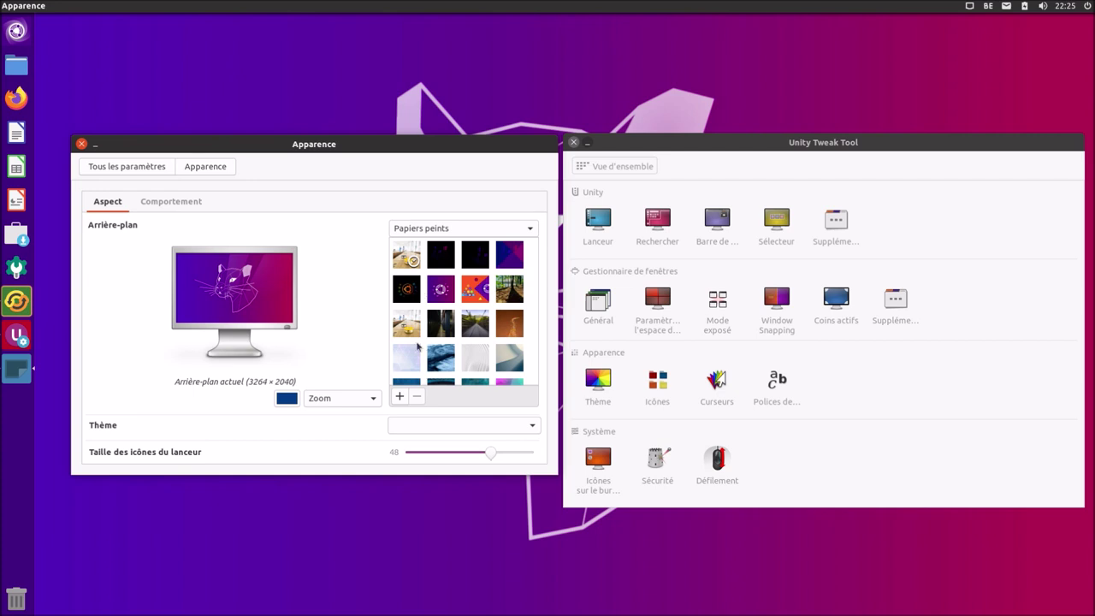
{"action": "left_click_drag", "start_coordinate": [449, 146], "coordinate": [437, 128]}
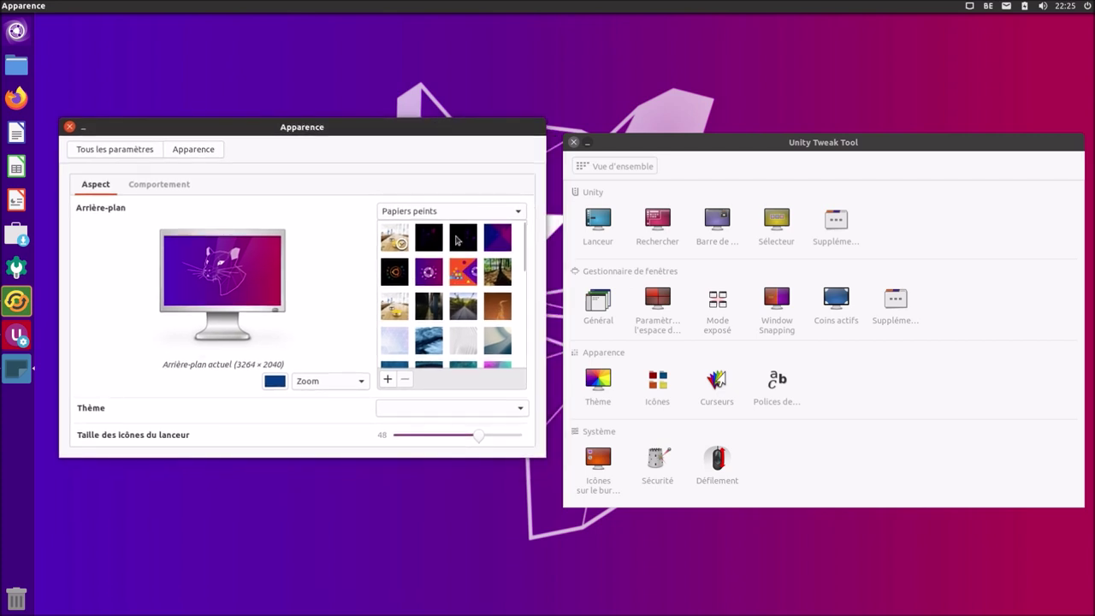
{"action": "scroll", "coordinate": [462, 290], "scroll_direction": "down", "scroll_amount": 10}
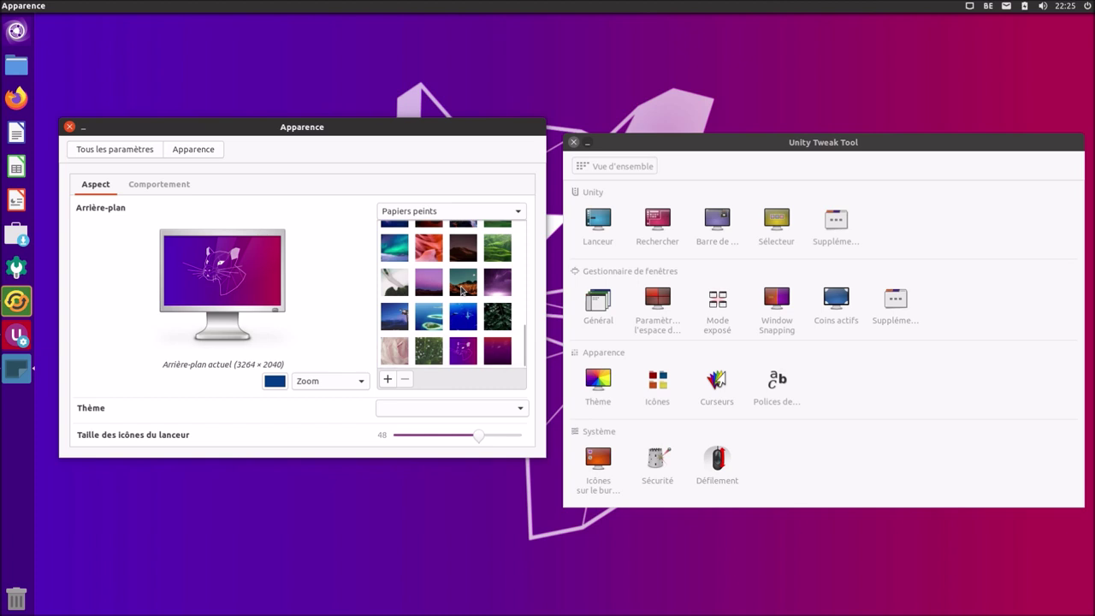
{"action": "scroll", "coordinate": [462, 291], "scroll_direction": "up", "scroll_amount": 10}
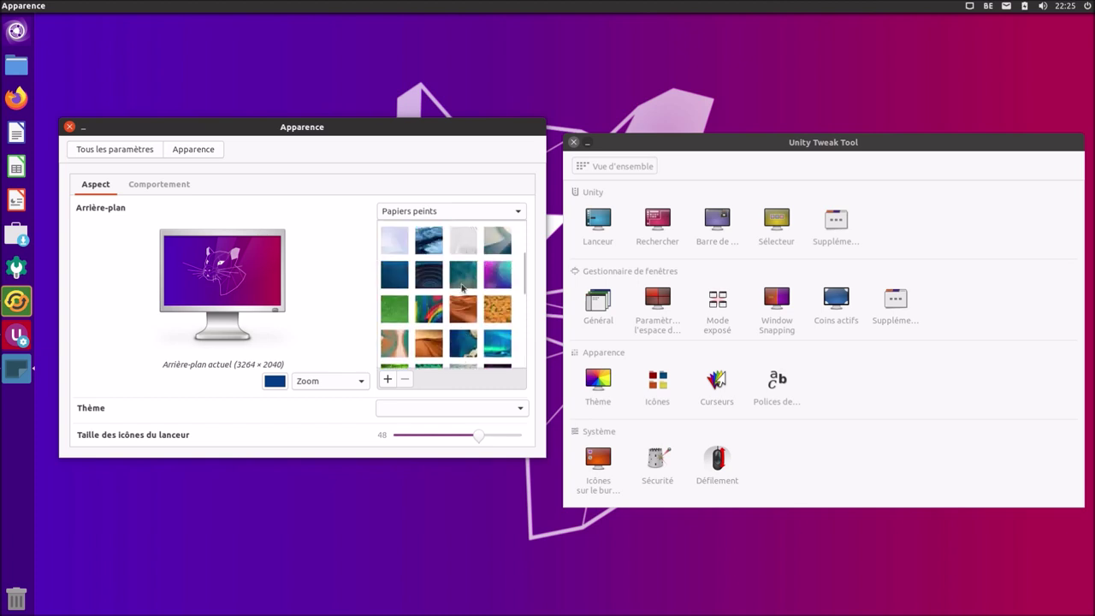
Step: Try the Ubuntu Unity Dark, Ubuntu Unity Colors and Ubuntu Unity World wallpapers, and set the desktop background to Unity For All
{"action": "left_click", "coordinate": [428, 238]}
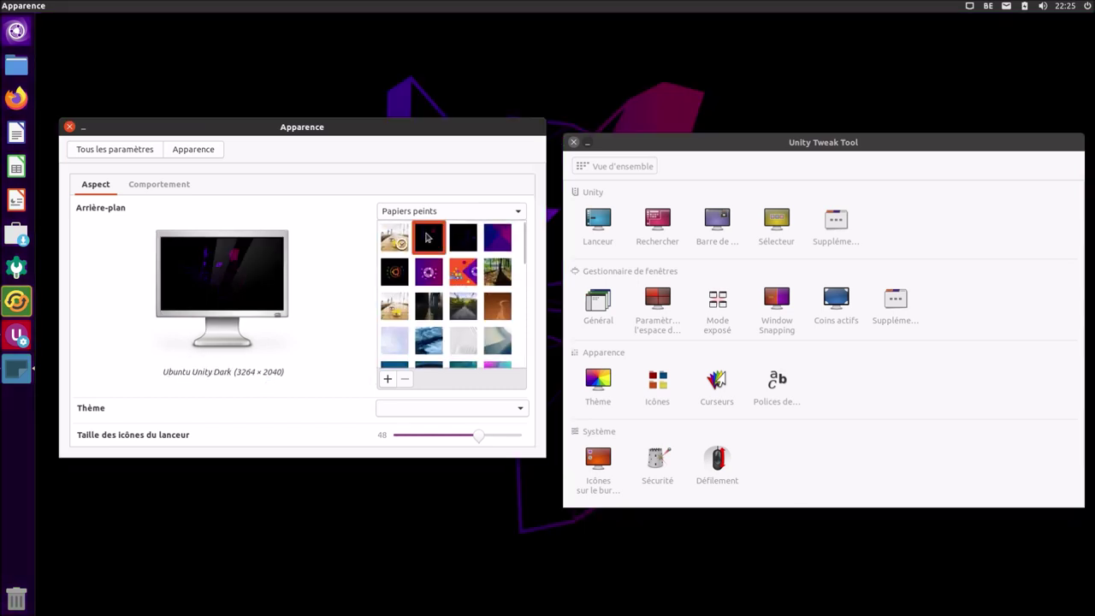
{"action": "left_click", "coordinate": [433, 272]}
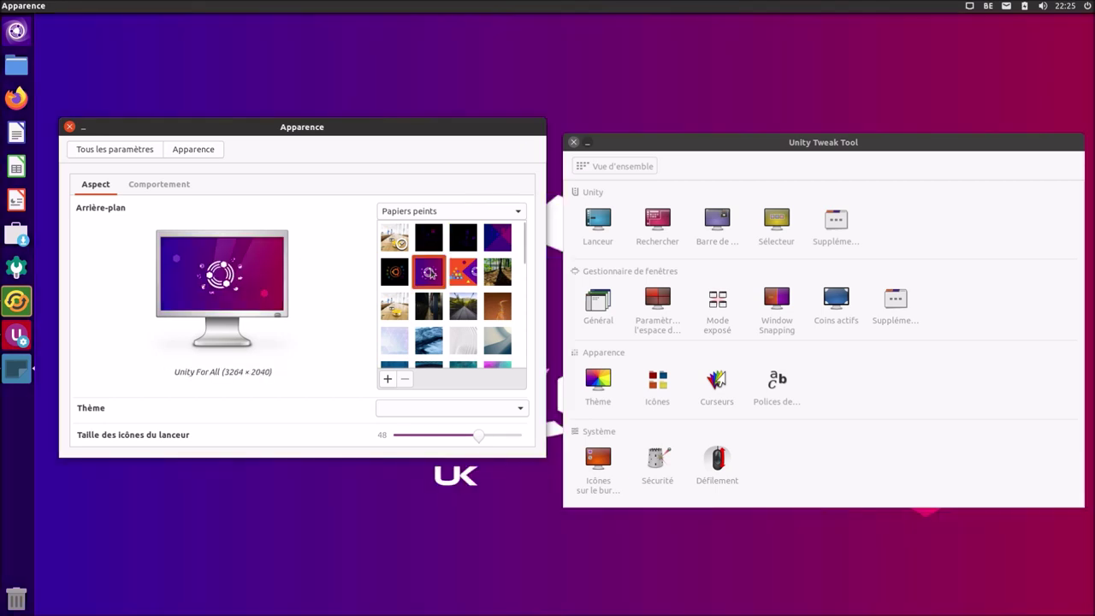
{"action": "left_click", "coordinate": [499, 238]}
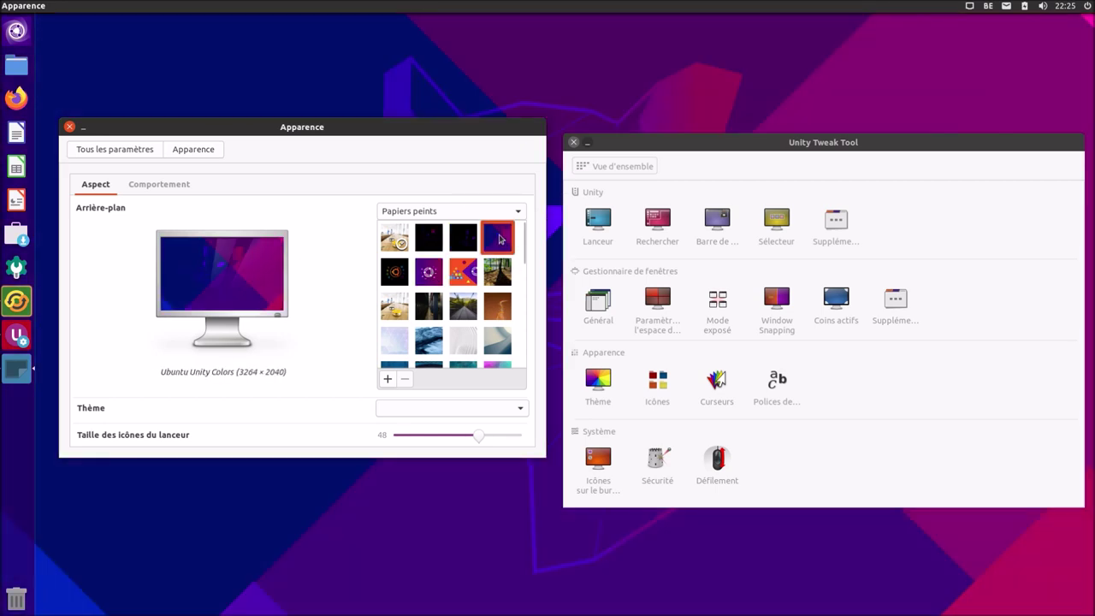
{"action": "left_click", "coordinate": [428, 273]}
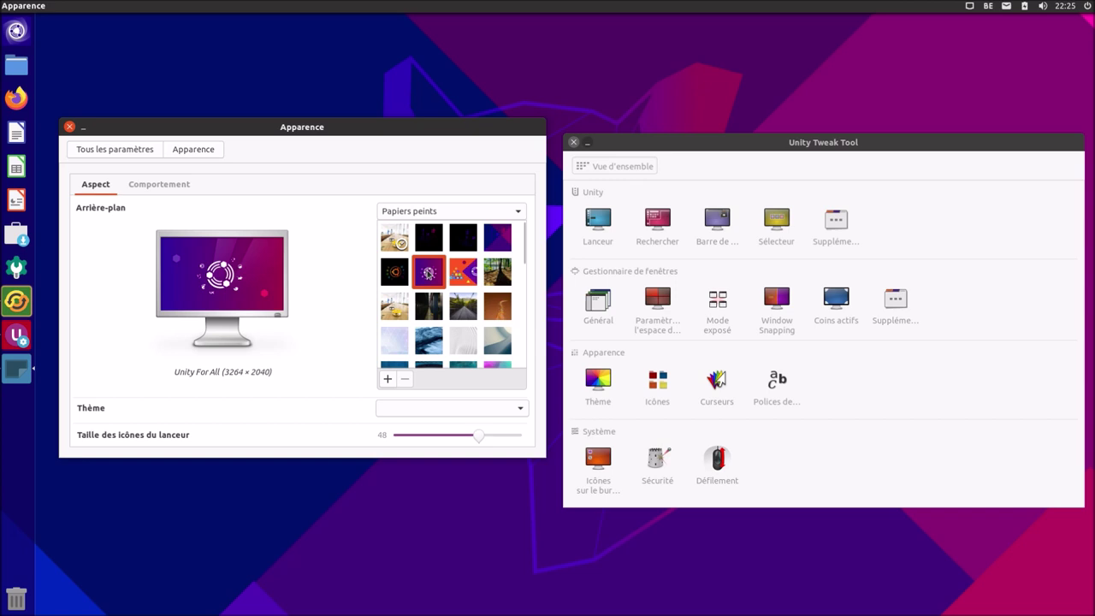
{"action": "left_click", "coordinate": [462, 271]}
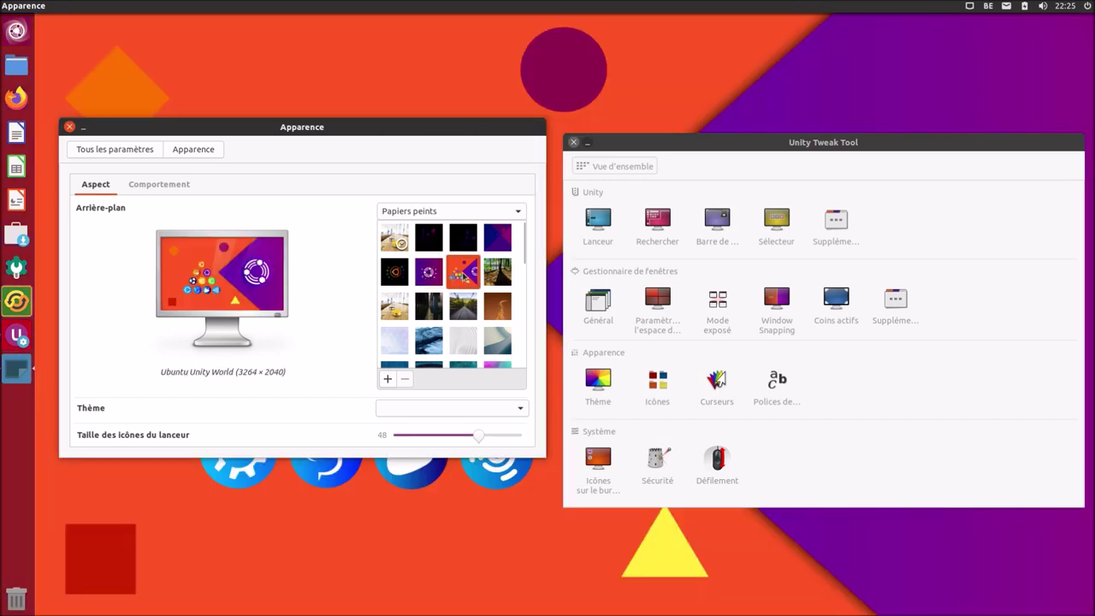
{"action": "left_click", "coordinate": [431, 275]}
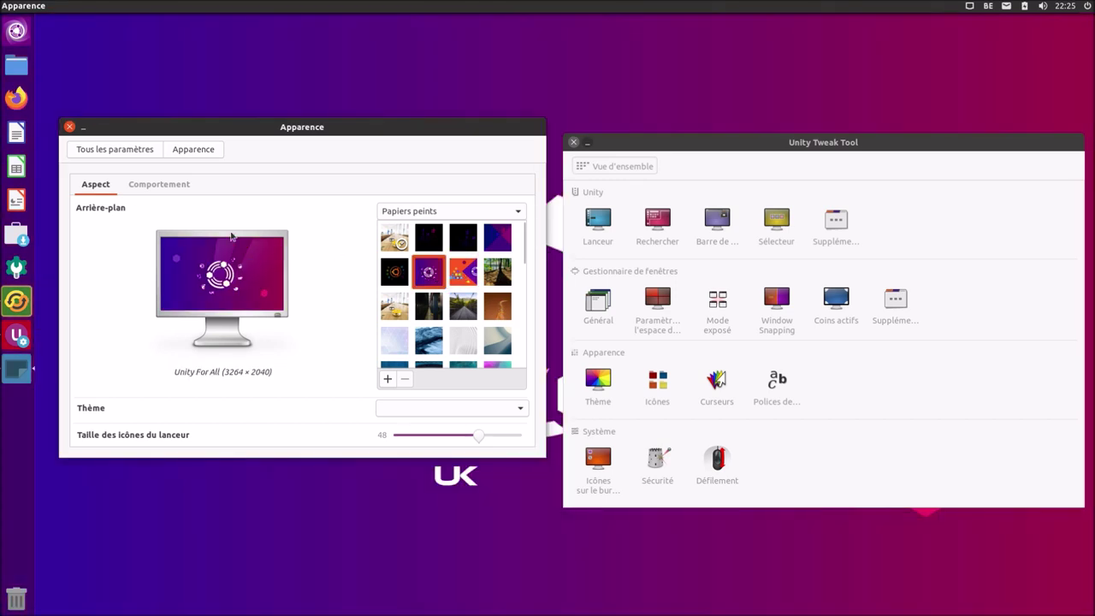
Step: Decline the software updates for now and install the missing language support from the system settings, authenticating with the account password
{"action": "left_click", "coordinate": [116, 150]}
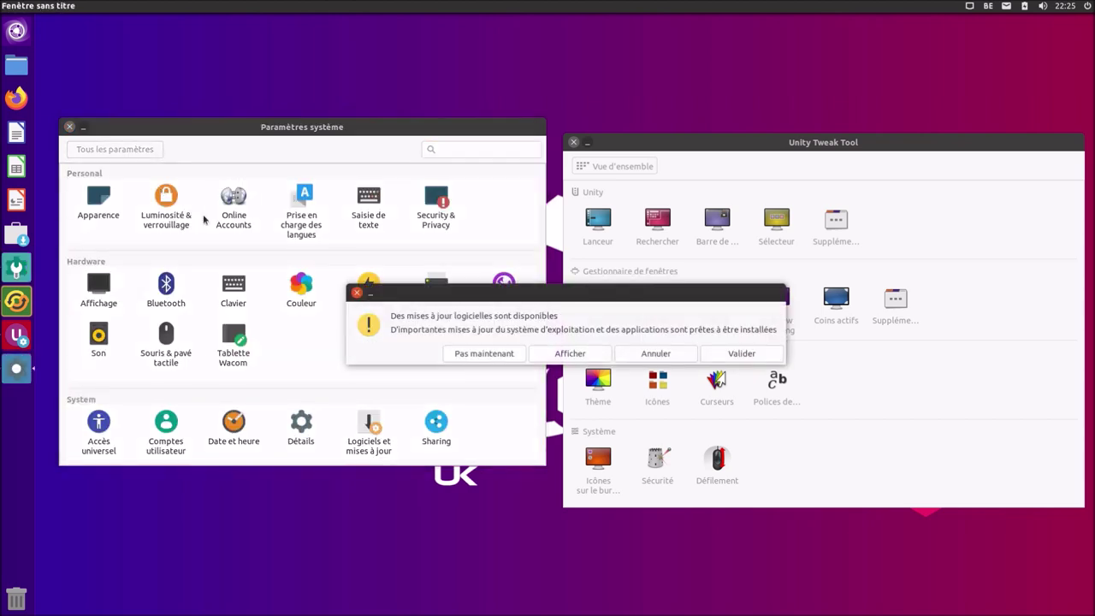
{"action": "left_click", "coordinate": [484, 353]}
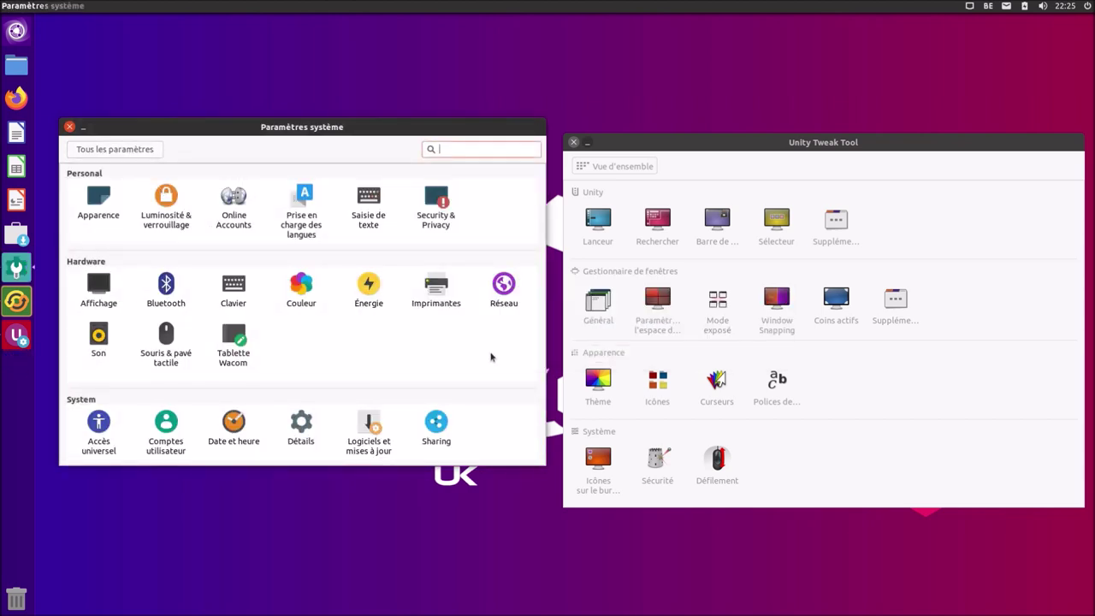
{"action": "left_click", "coordinate": [297, 214]}
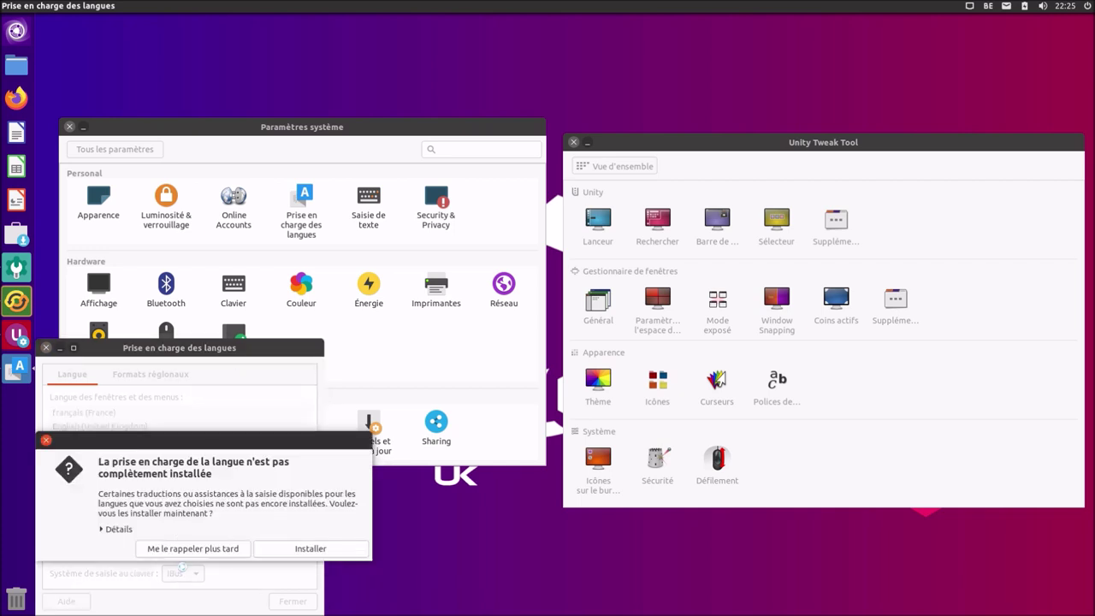
{"action": "left_click", "coordinate": [296, 549]}
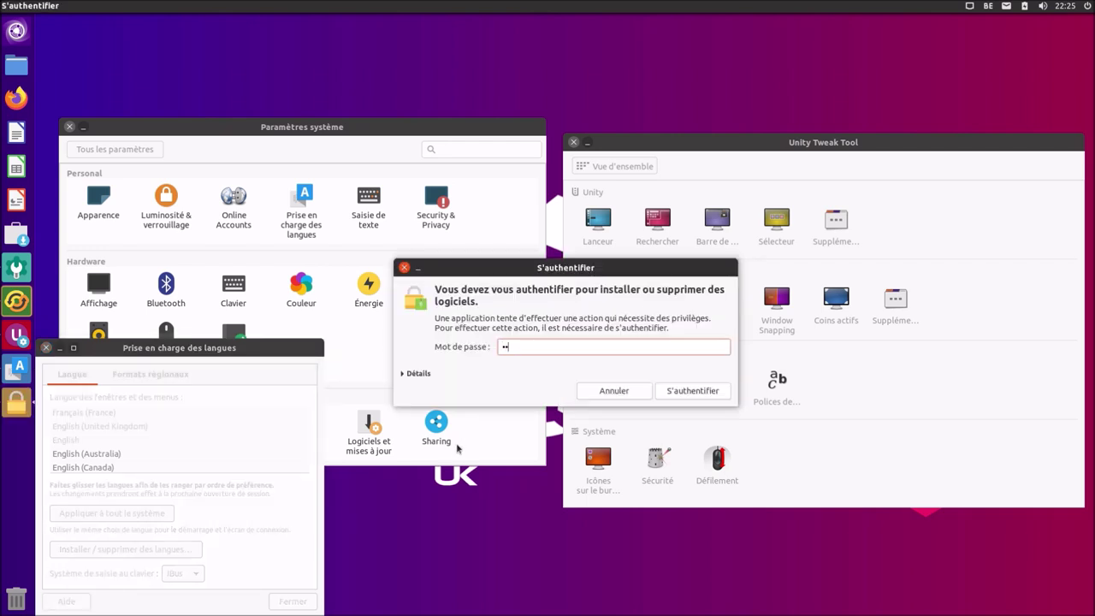
{"action": "key", "text": "Return"}
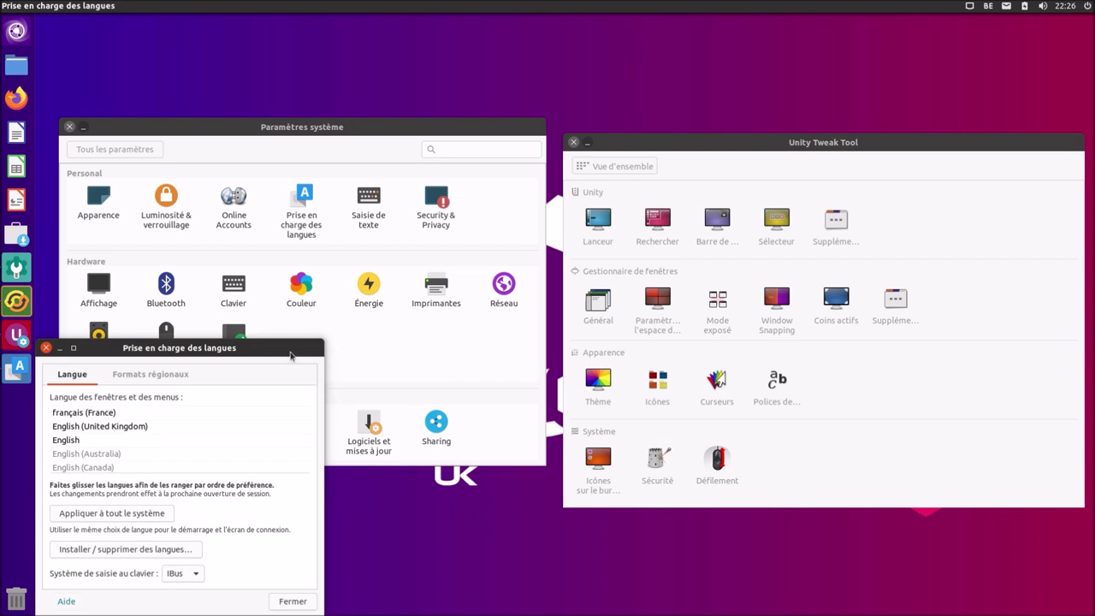
Step: Remove English (anglais) from the installed languages and apply the change
{"action": "left_click_drag", "start_coordinate": [291, 353], "coordinate": [387, 320]}
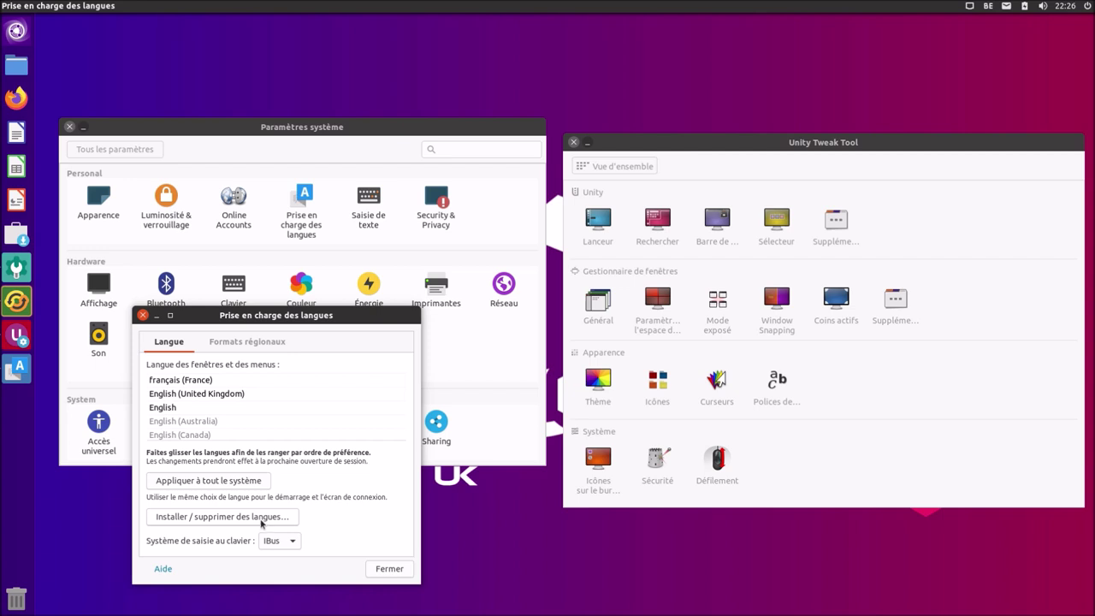
{"action": "left_click", "coordinate": [261, 518]}
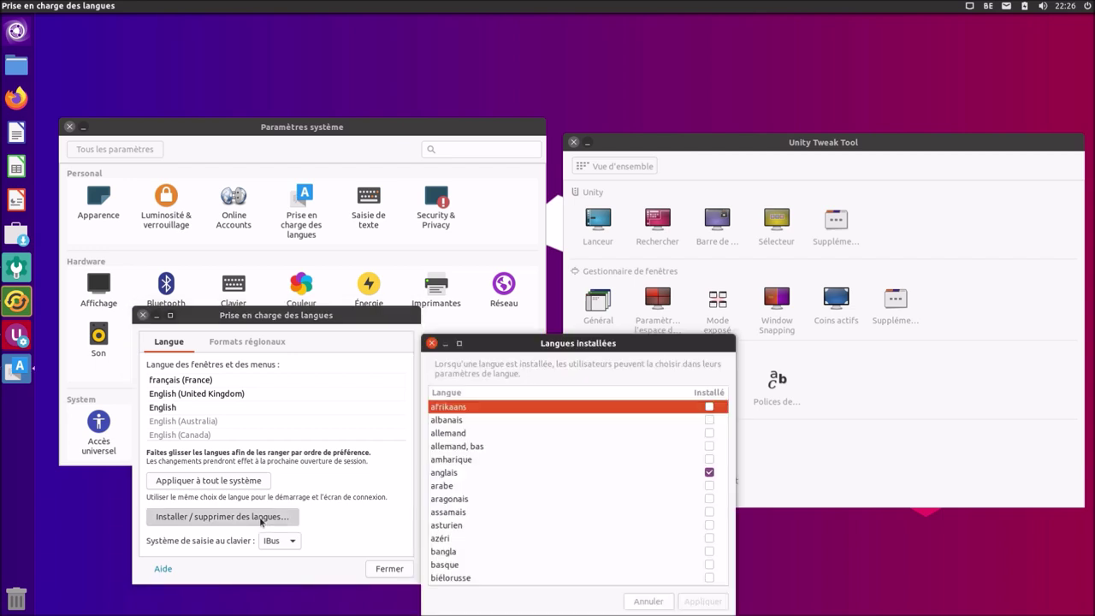
{"action": "left_click", "coordinate": [709, 473]}
{"action": "left_click", "coordinate": [702, 601]}
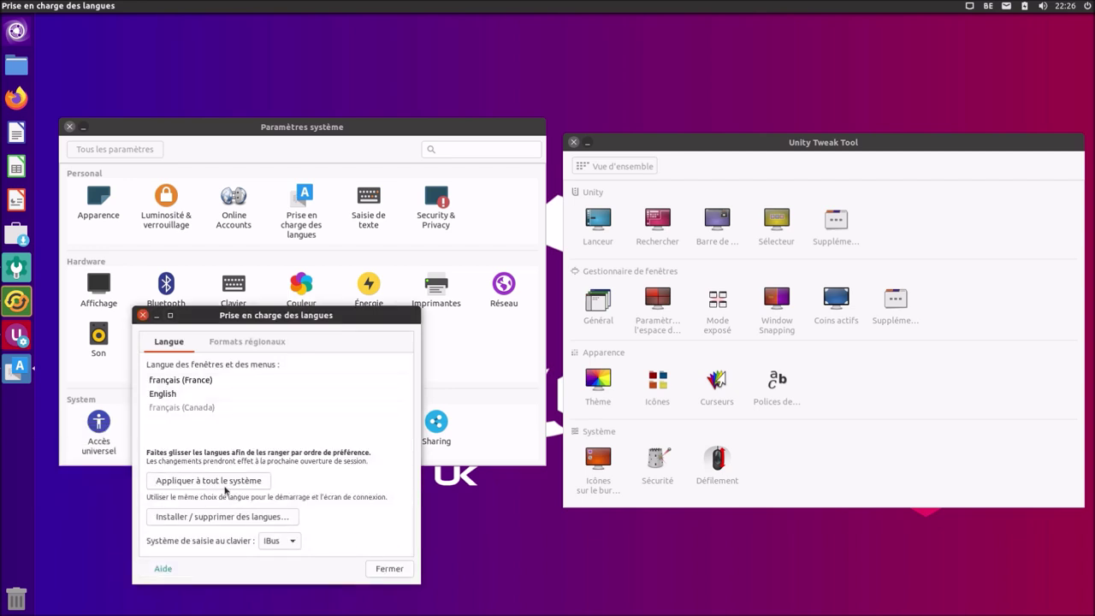
Step: Apply the language choice to the whole system with the account password, check the regional formats, and close the language support settings
{"action": "left_click", "coordinate": [218, 482]}
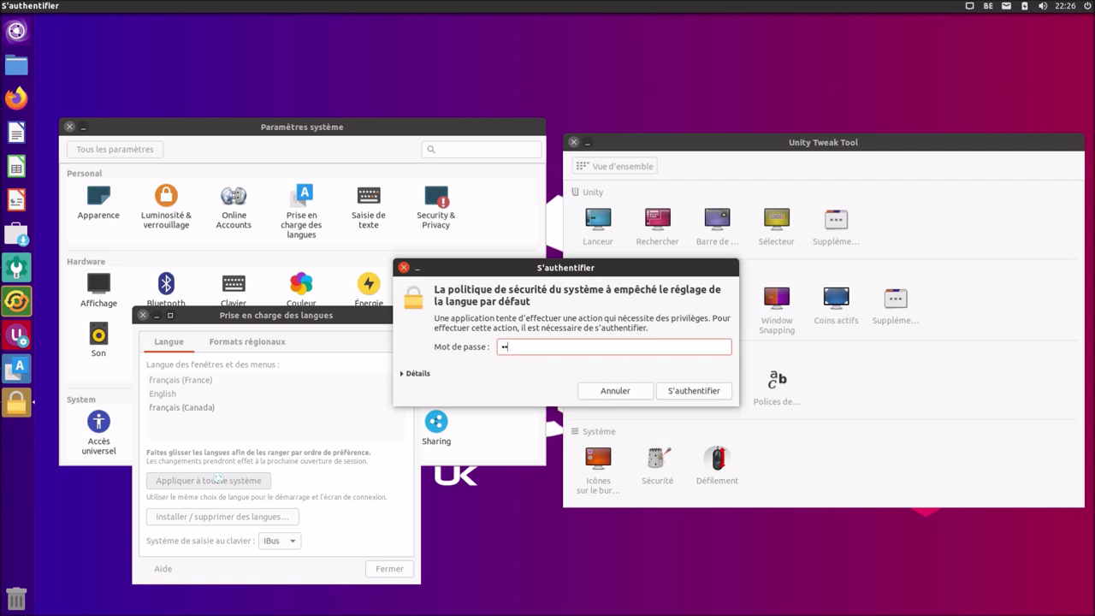
{"action": "key", "text": "Return"}
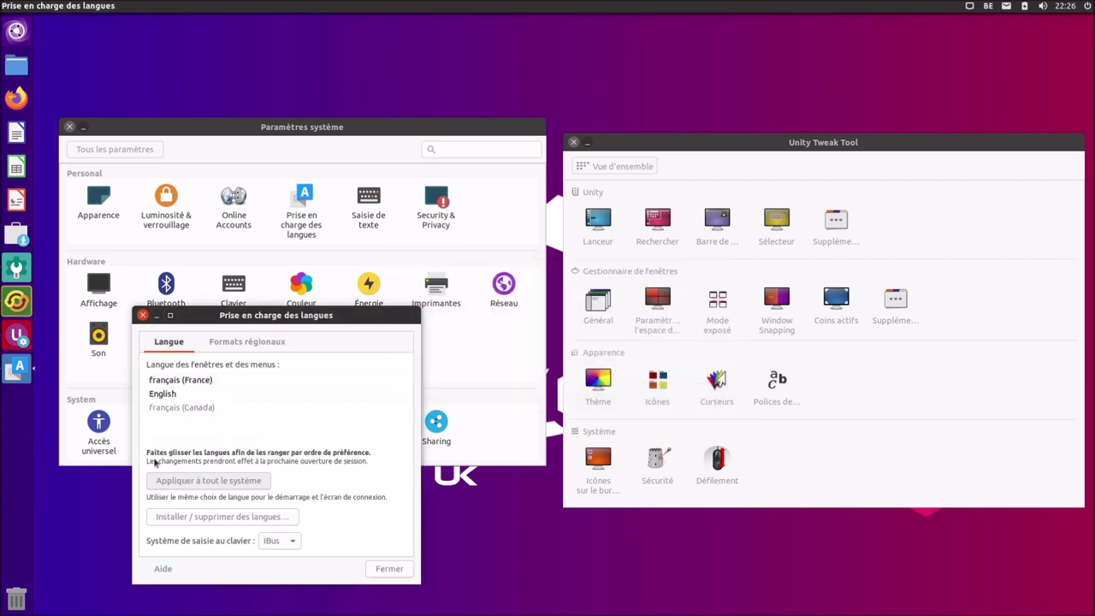
{"action": "left_click", "coordinate": [253, 340]}
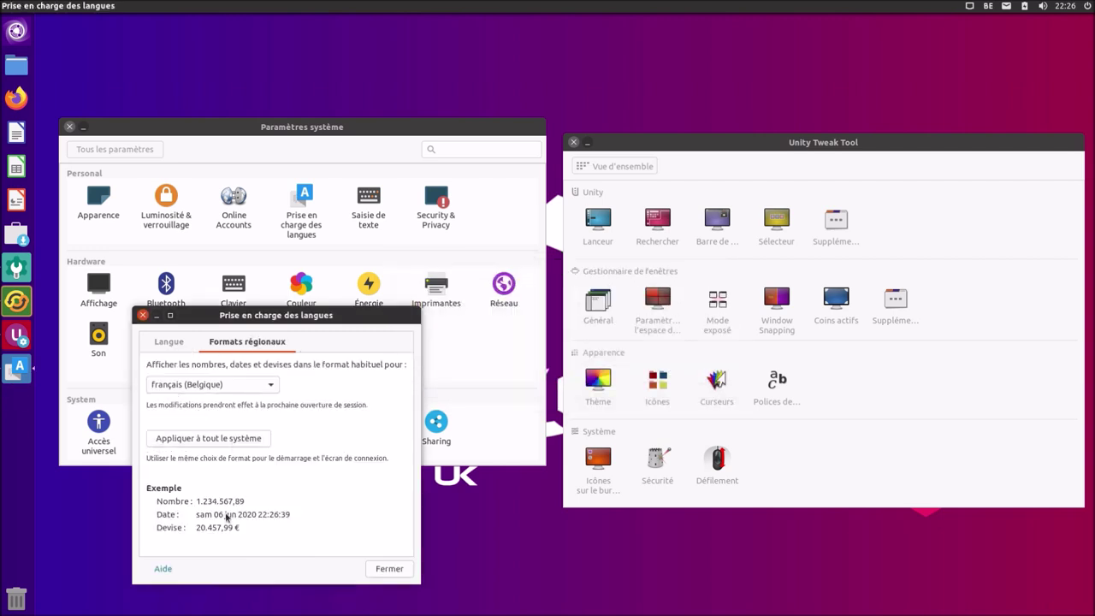
{"action": "left_click", "coordinate": [387, 568]}
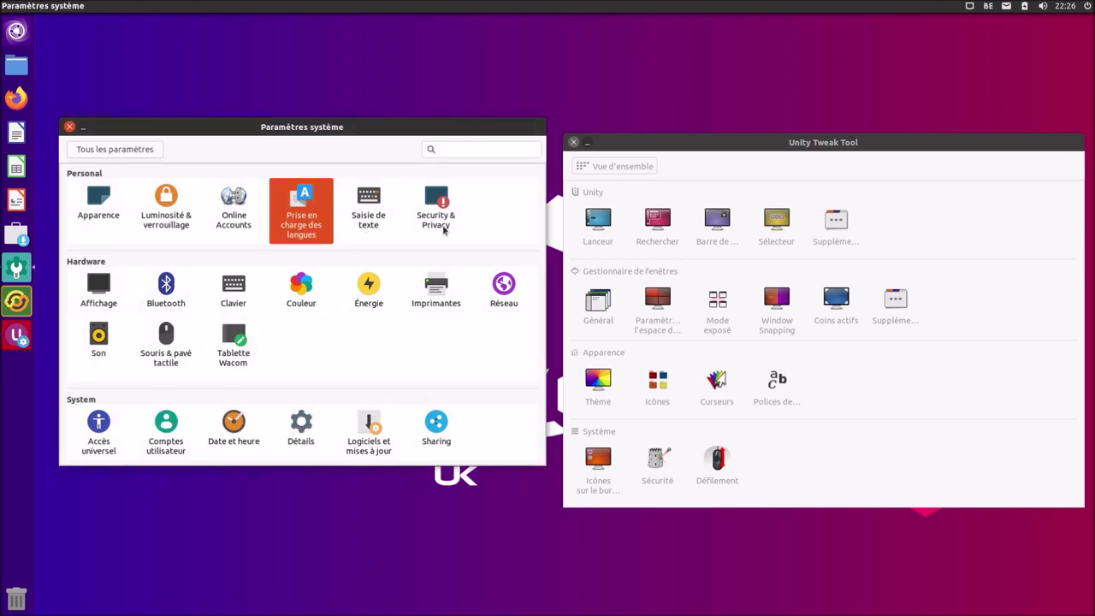
Step: Look through the Security & Privacy, display and sound settings, returning to the overview of all settings
{"action": "left_click", "coordinate": [438, 224]}
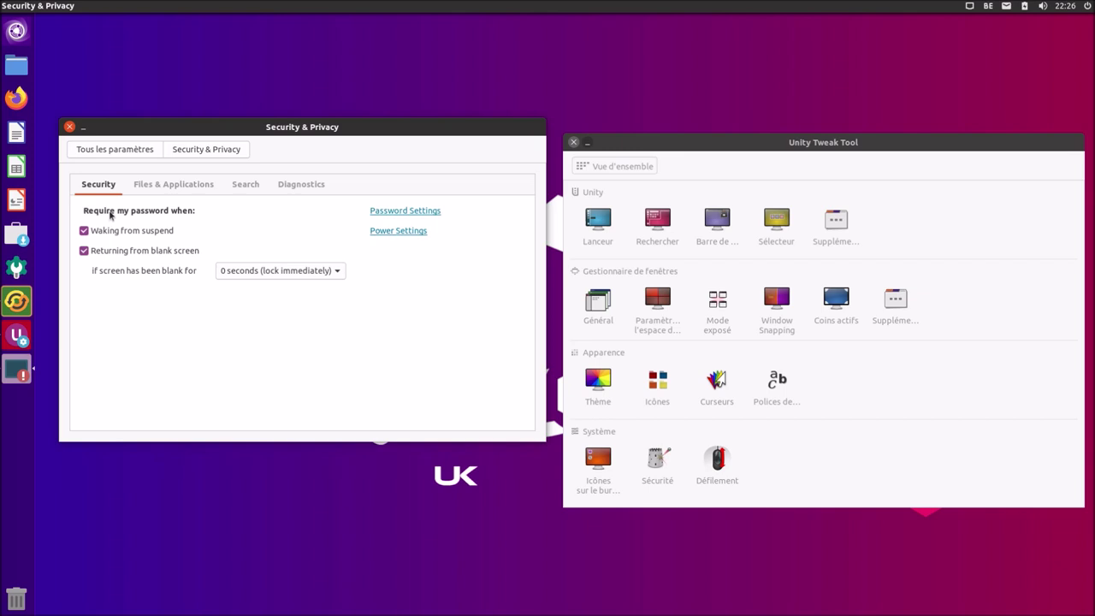
{"action": "left_click", "coordinate": [121, 150]}
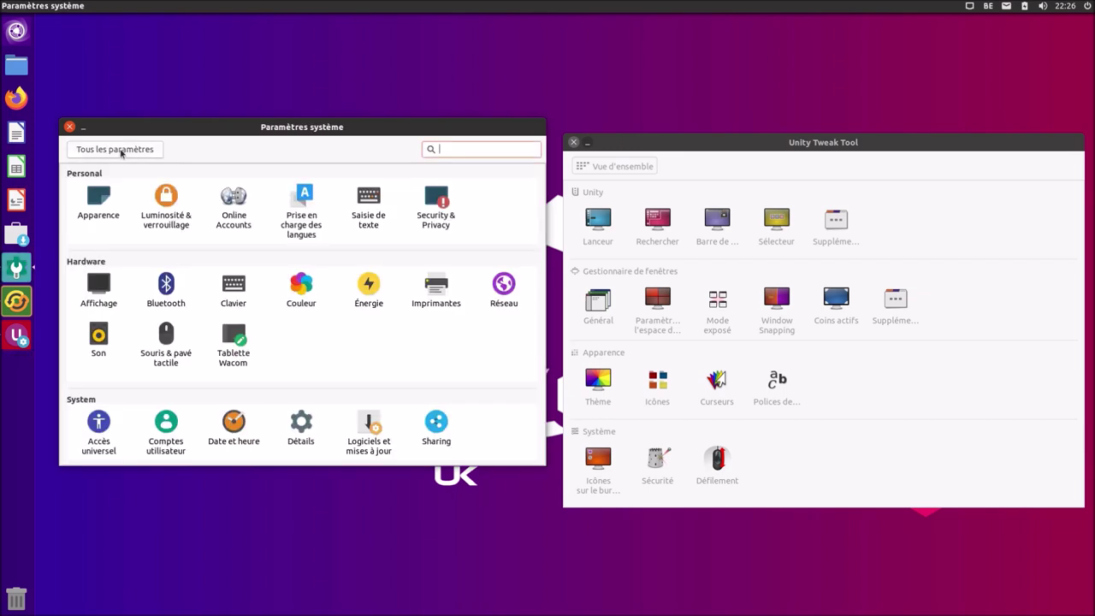
{"action": "left_click", "coordinate": [101, 289]}
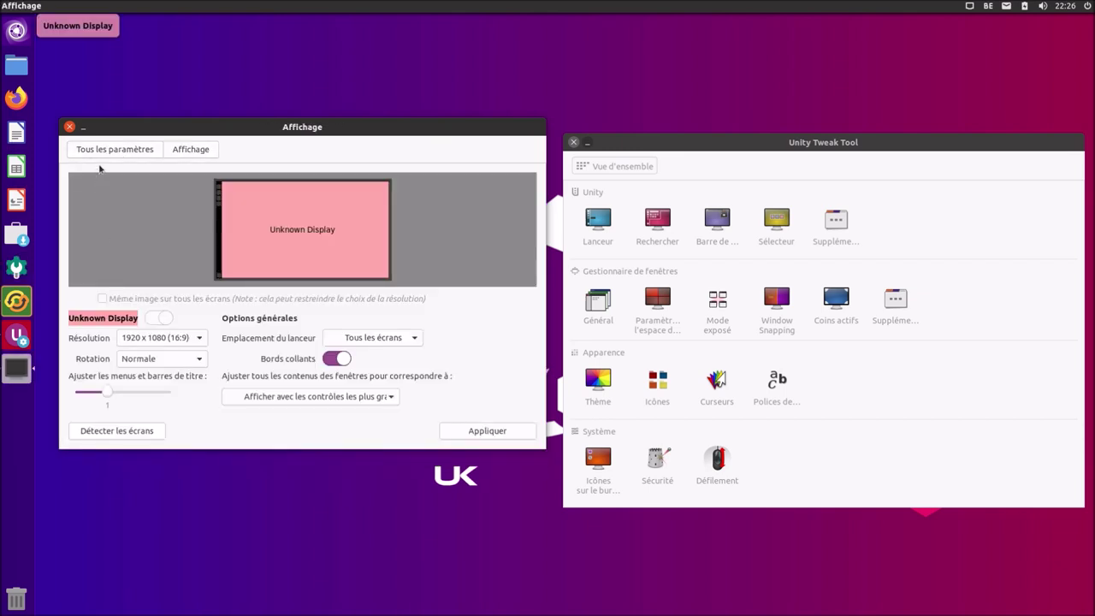
{"action": "left_click", "coordinate": [105, 150]}
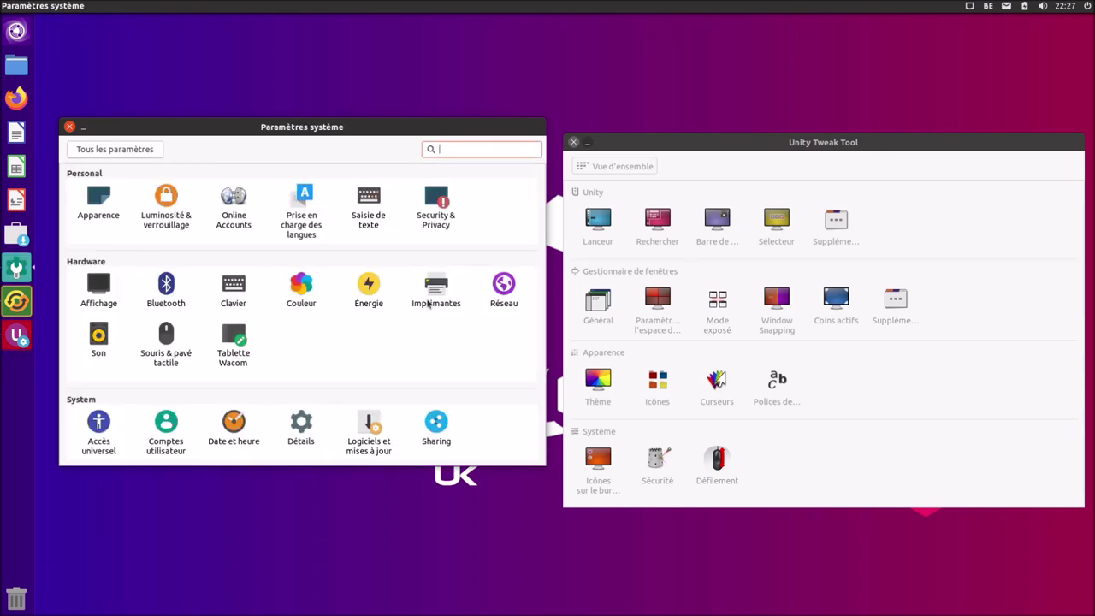
{"action": "left_click", "coordinate": [99, 340]}
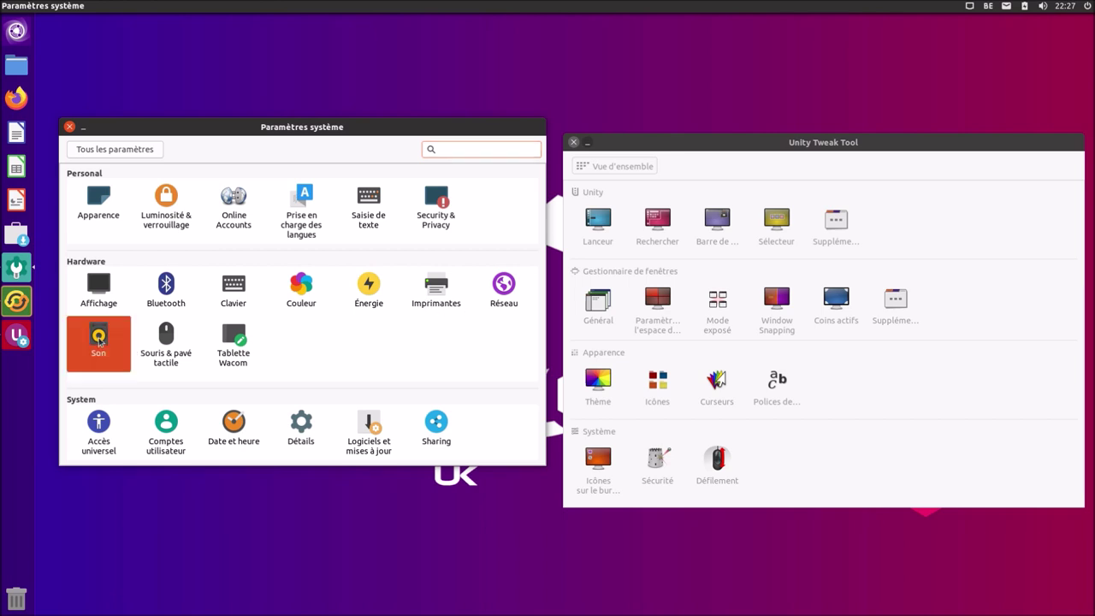
{"action": "left_click", "coordinate": [106, 150]}
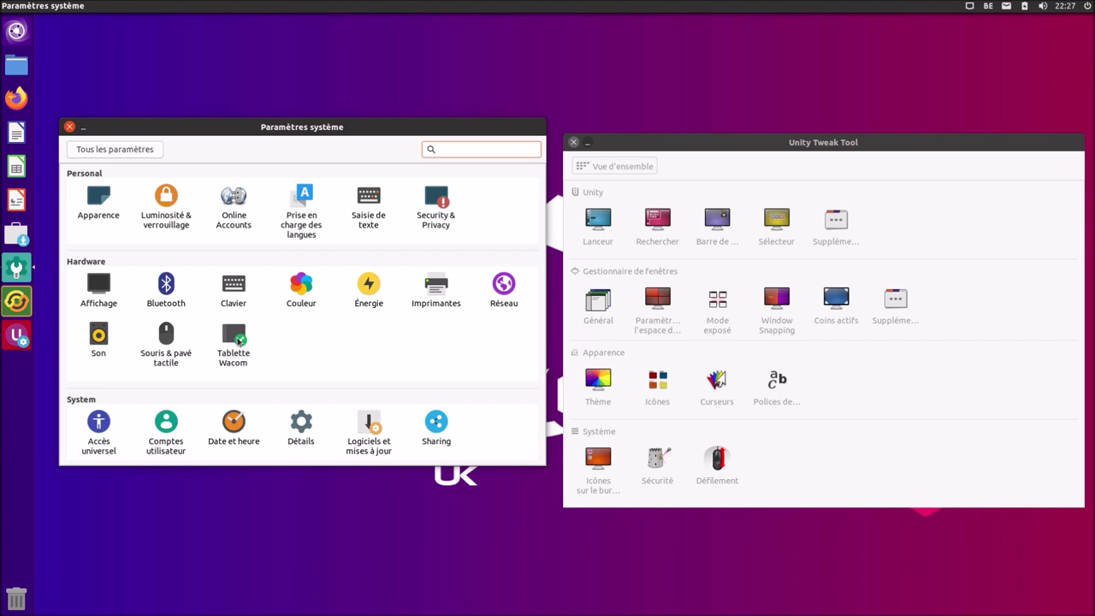
Step: Look through the user accounts, date and time, system details and Sharing settings, returning to the overview of all settings
{"action": "left_click", "coordinate": [168, 425]}
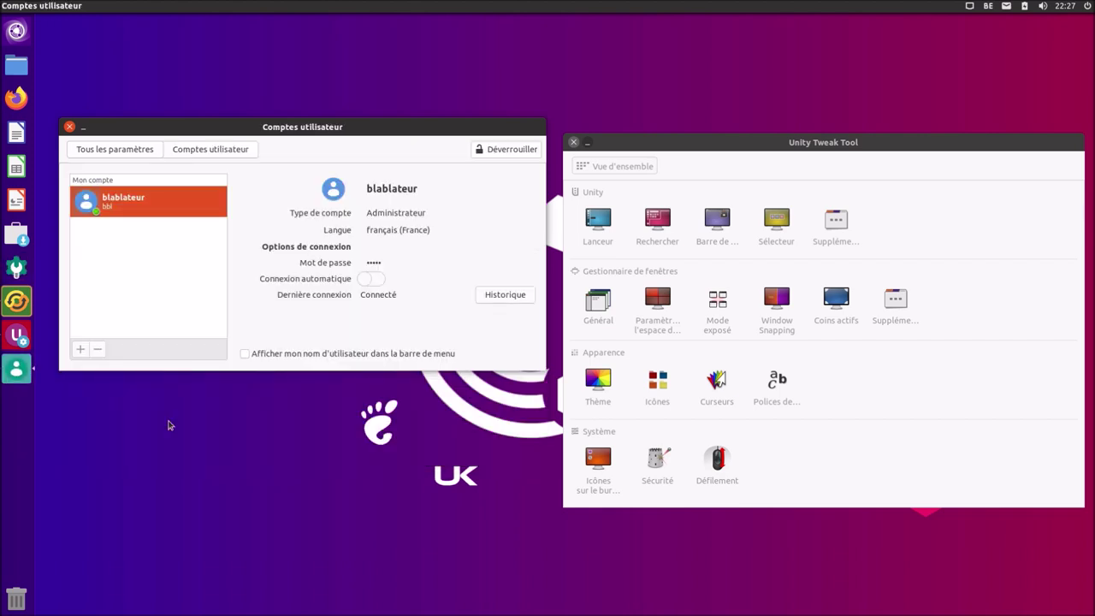
{"action": "left_click", "coordinate": [99, 156]}
{"action": "left_click", "coordinate": [233, 428]}
{"action": "left_click", "coordinate": [100, 151]}
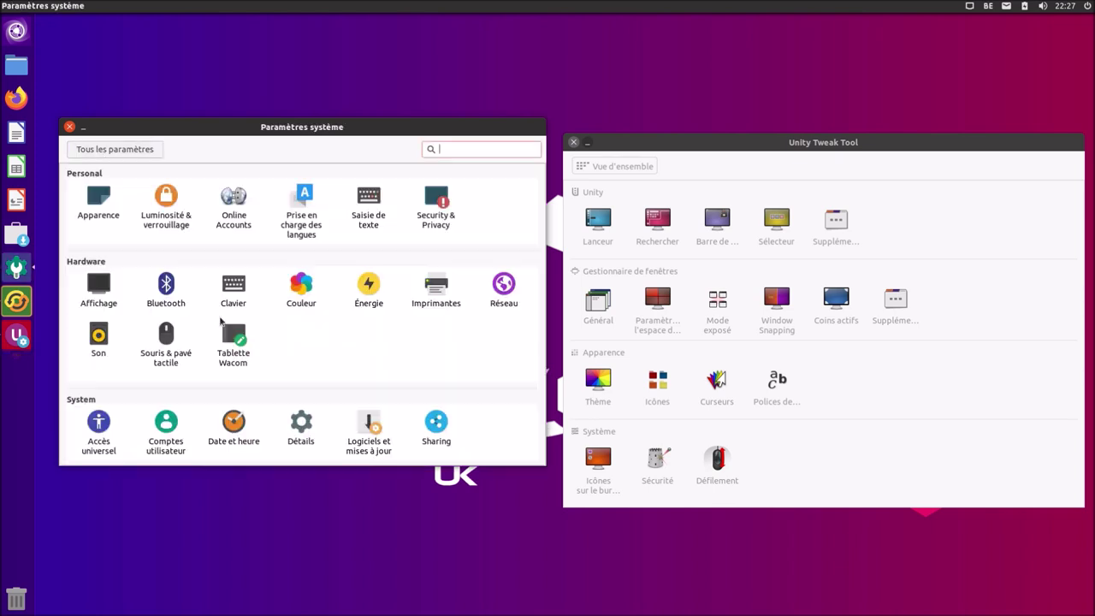
{"action": "left_click", "coordinate": [295, 433]}
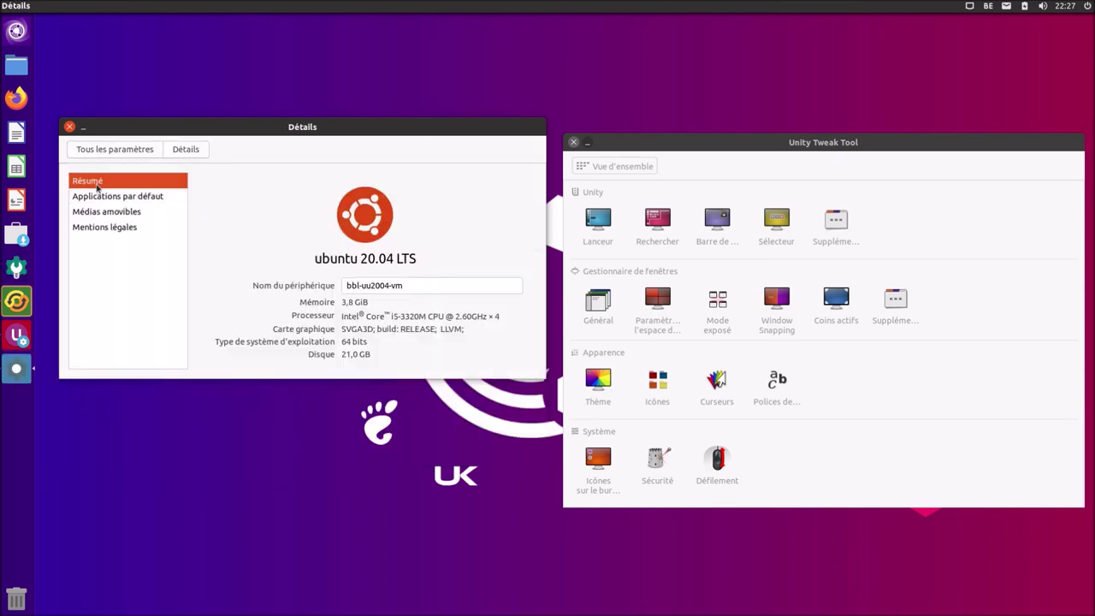
{"action": "left_click", "coordinate": [86, 151]}
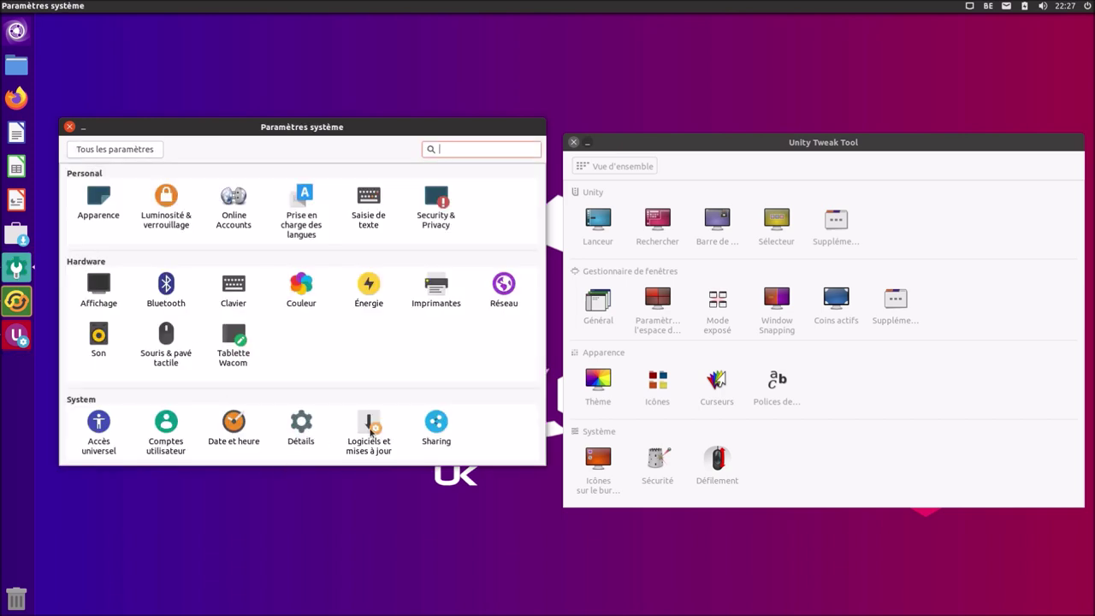
{"action": "left_click", "coordinate": [435, 428]}
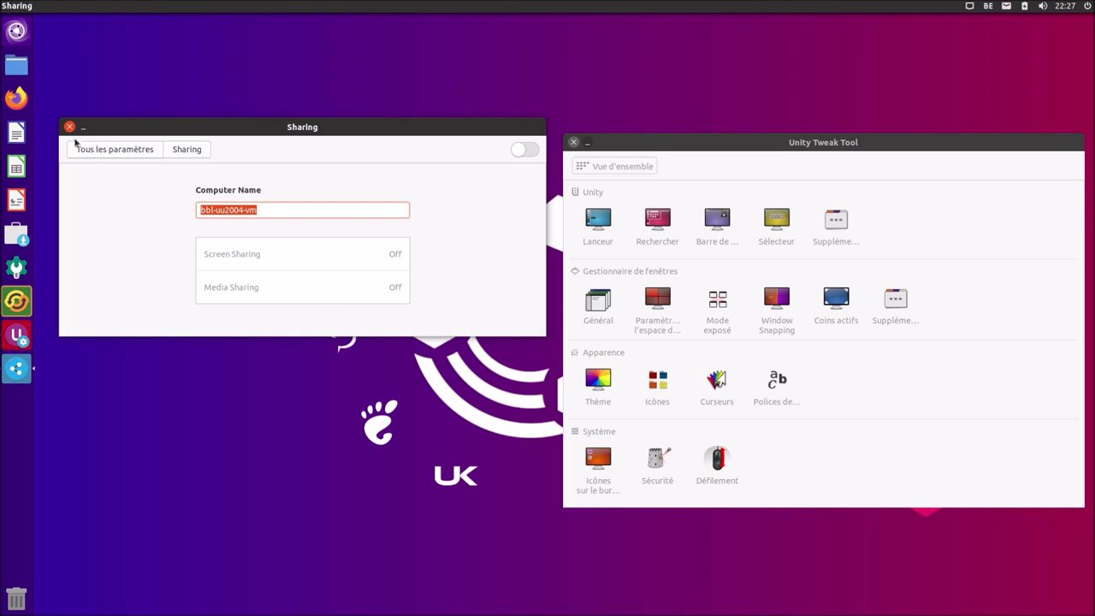
{"action": "left_click", "coordinate": [96, 153]}
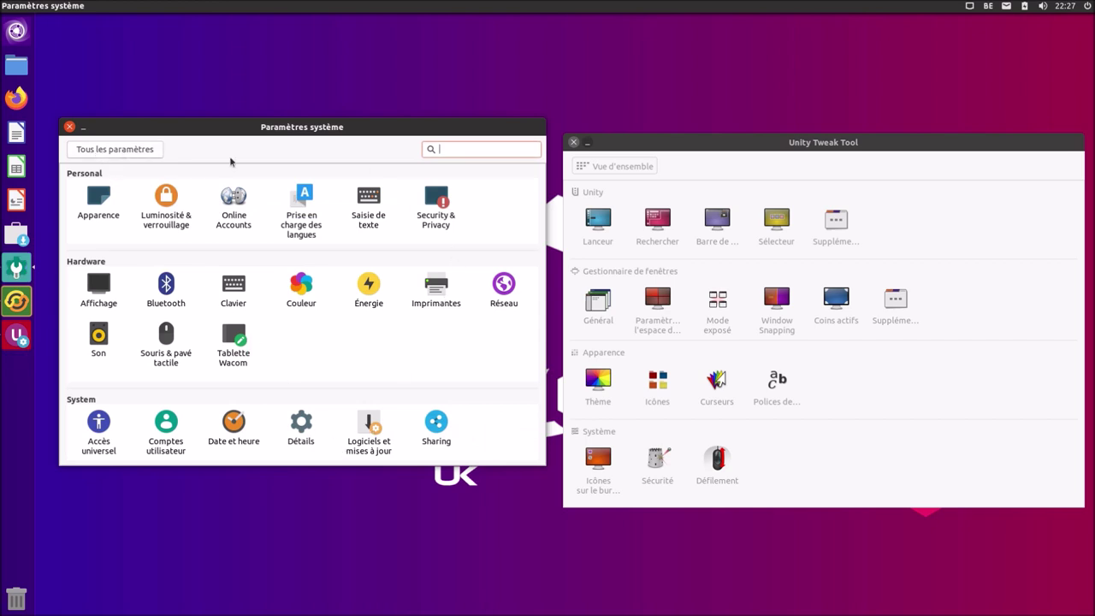
Step: Close the system settings and move the Unity Tweak Tool window to the middle of the desktop
{"action": "left_click", "coordinate": [70, 127]}
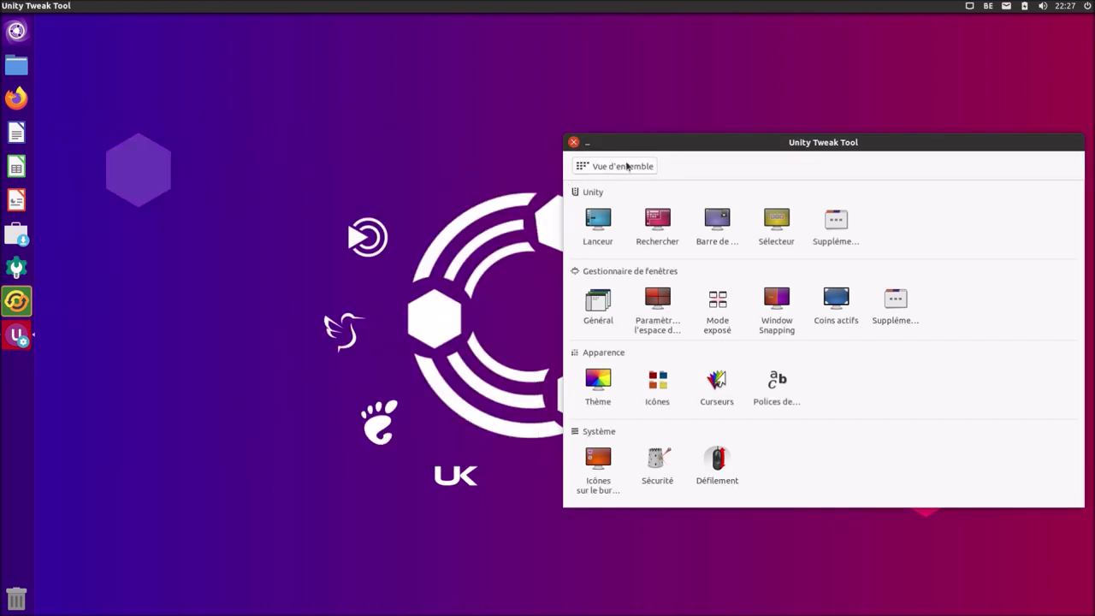
{"action": "left_click_drag", "start_coordinate": [640, 145], "coordinate": [376, 123]}
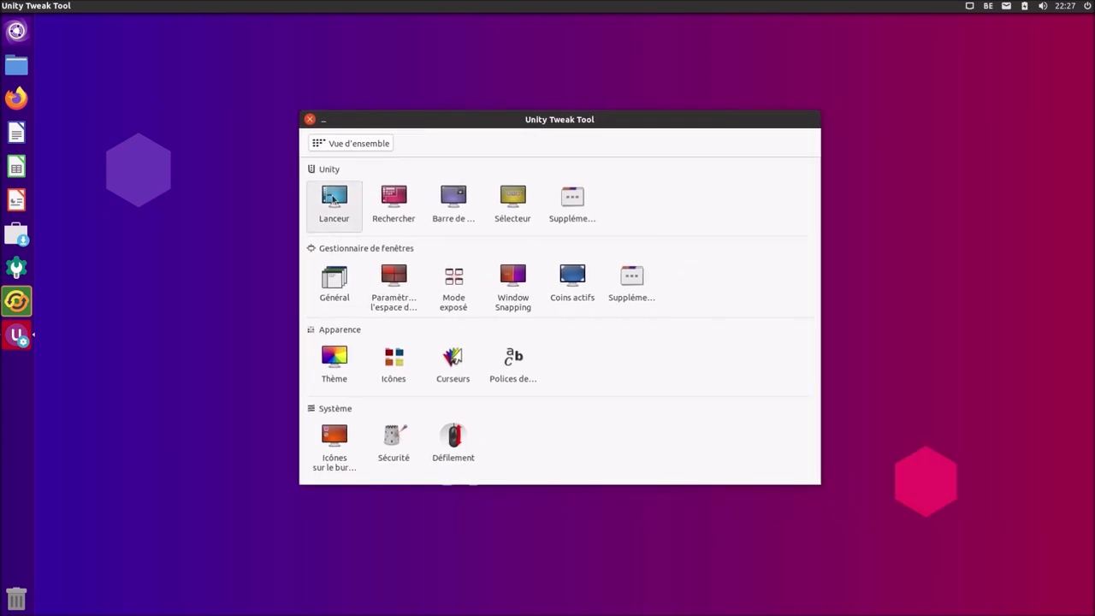
Step: Try out automatic hiding of the launcher in its Unity Tweak Tool settings, and switch it off again
{"action": "left_click", "coordinate": [333, 198]}
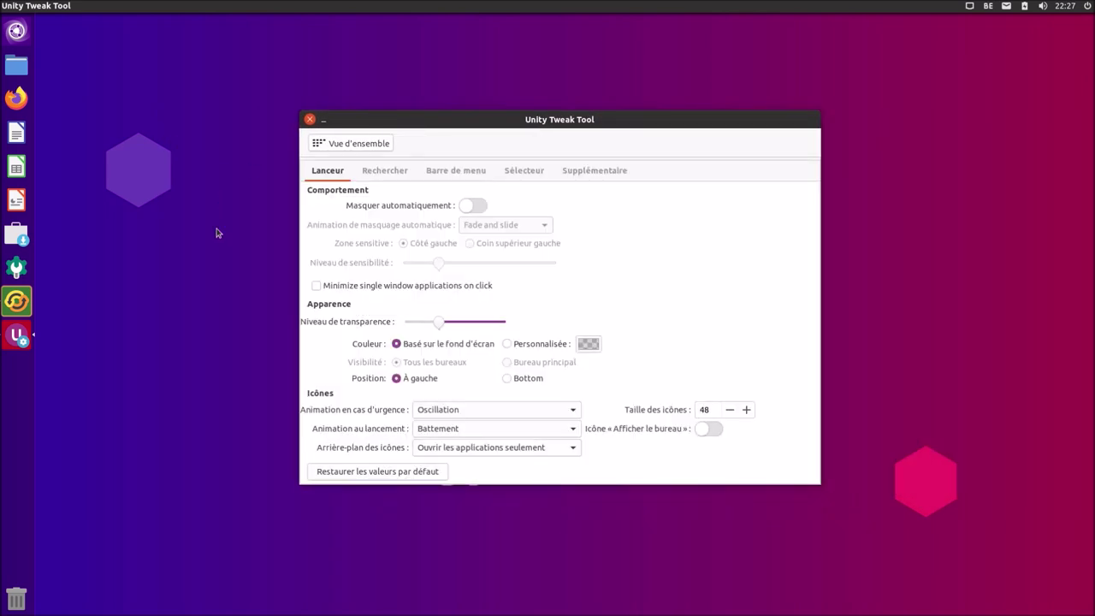
{"action": "left_click", "coordinate": [473, 207]}
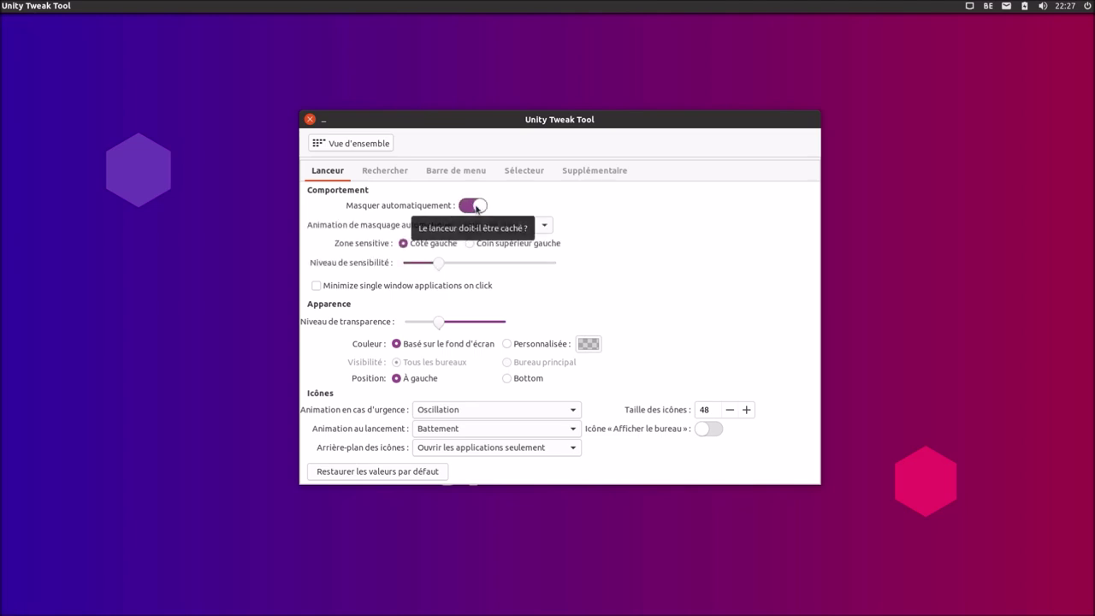
{"action": "left_click", "coordinate": [477, 209]}
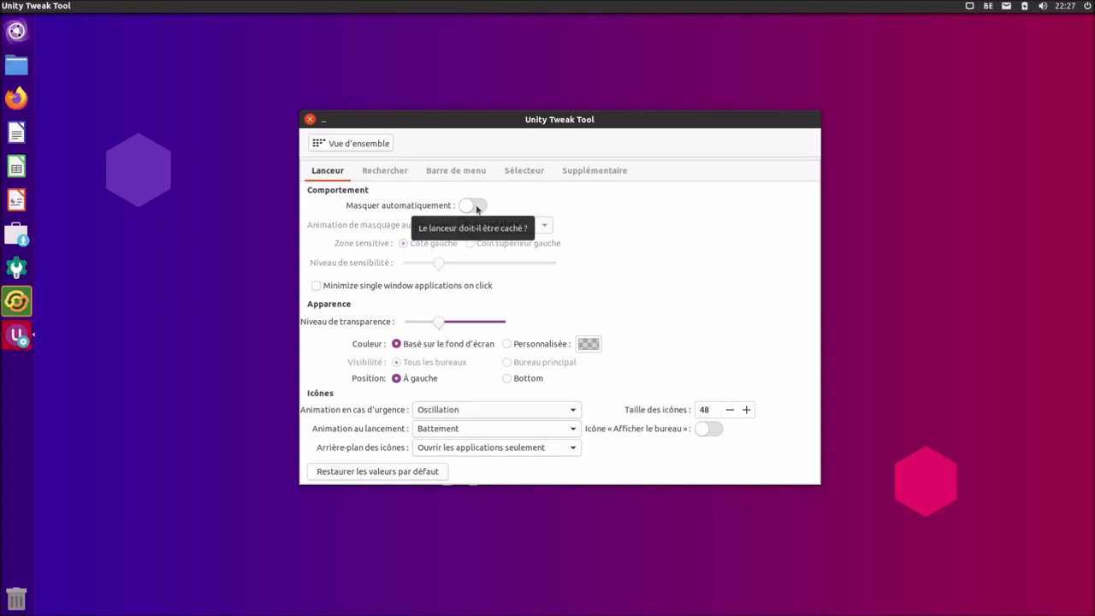
Step: Look through Unity's search, menu bar, switcher and additional settings, and return to the overview
{"action": "left_click", "coordinate": [392, 171]}
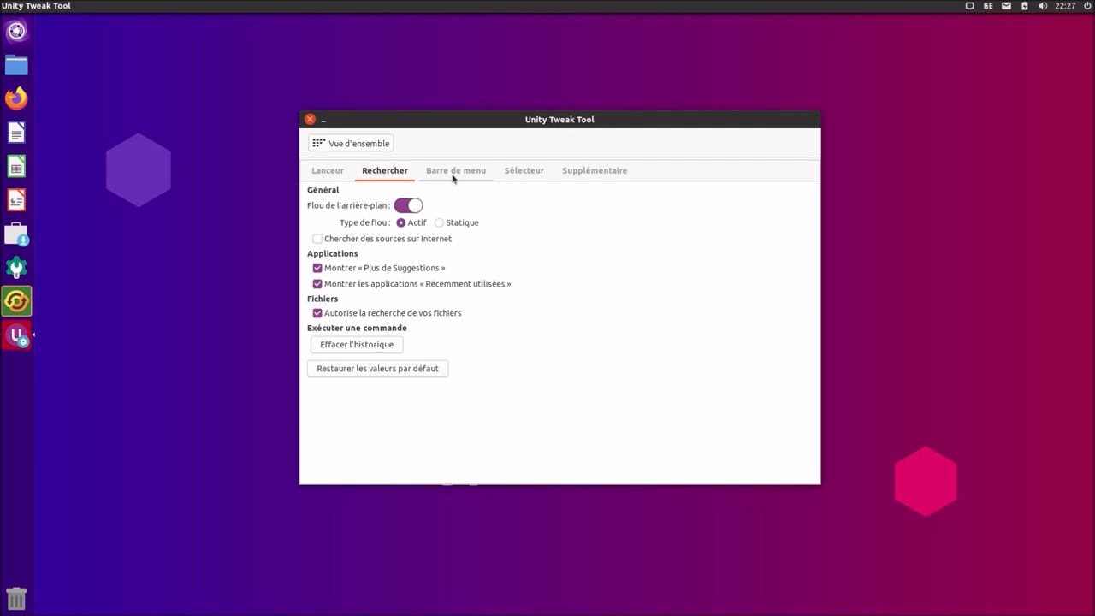
{"action": "left_click", "coordinate": [453, 175]}
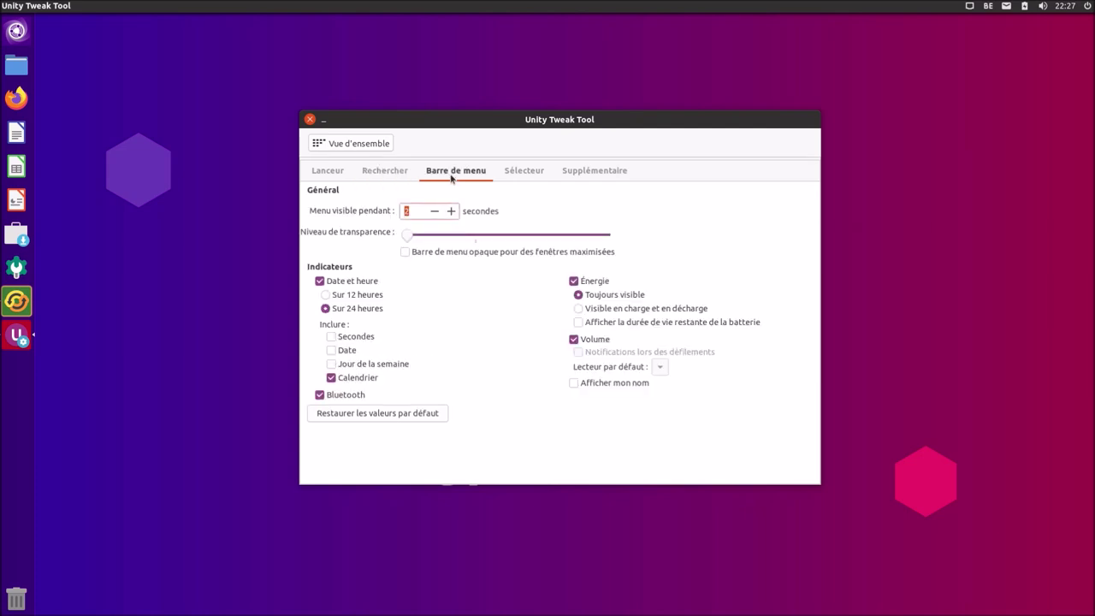
{"action": "left_click", "coordinate": [522, 175]}
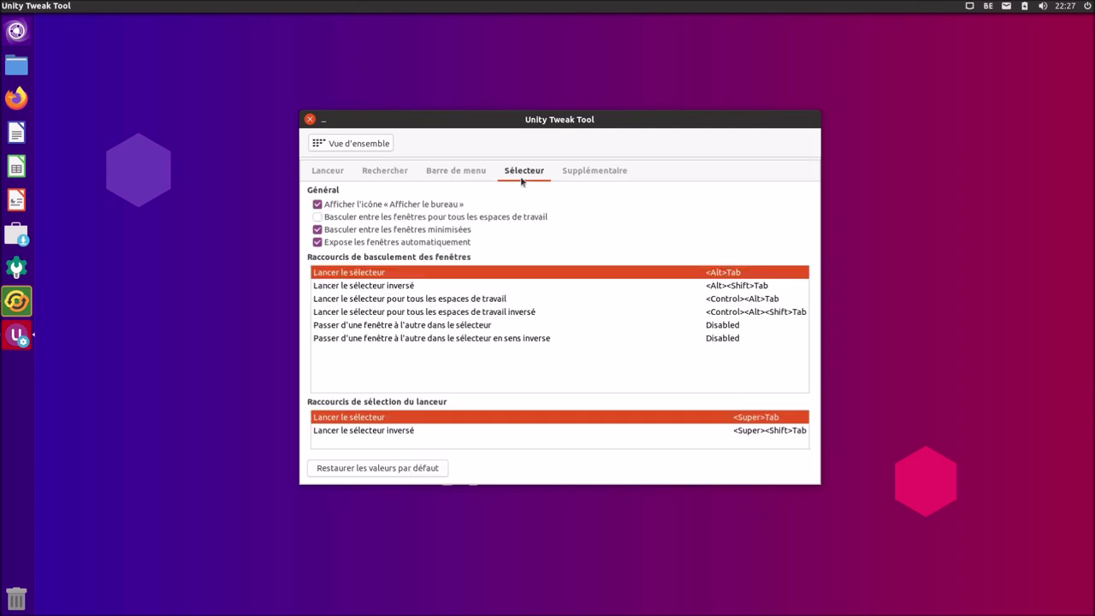
{"action": "left_click", "coordinate": [598, 173]}
{"action": "left_click", "coordinate": [349, 146]}
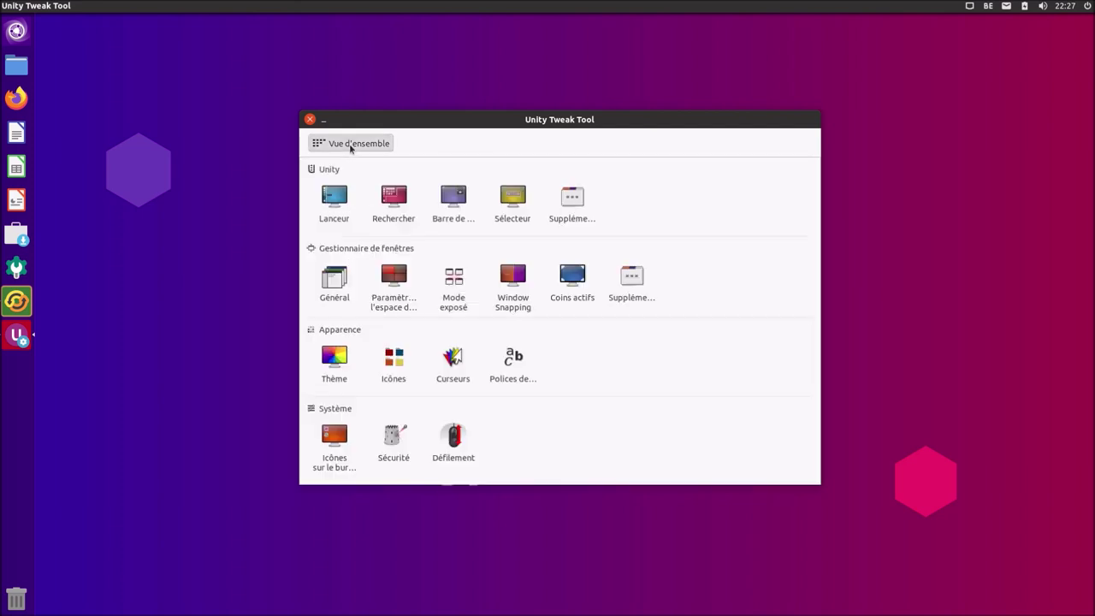
Step: Look through the window manager settings for general behaviour, workspaces, exposé mode, window snapping, hot corners and extras, and reopen the launcher settings
{"action": "left_click", "coordinate": [335, 277]}
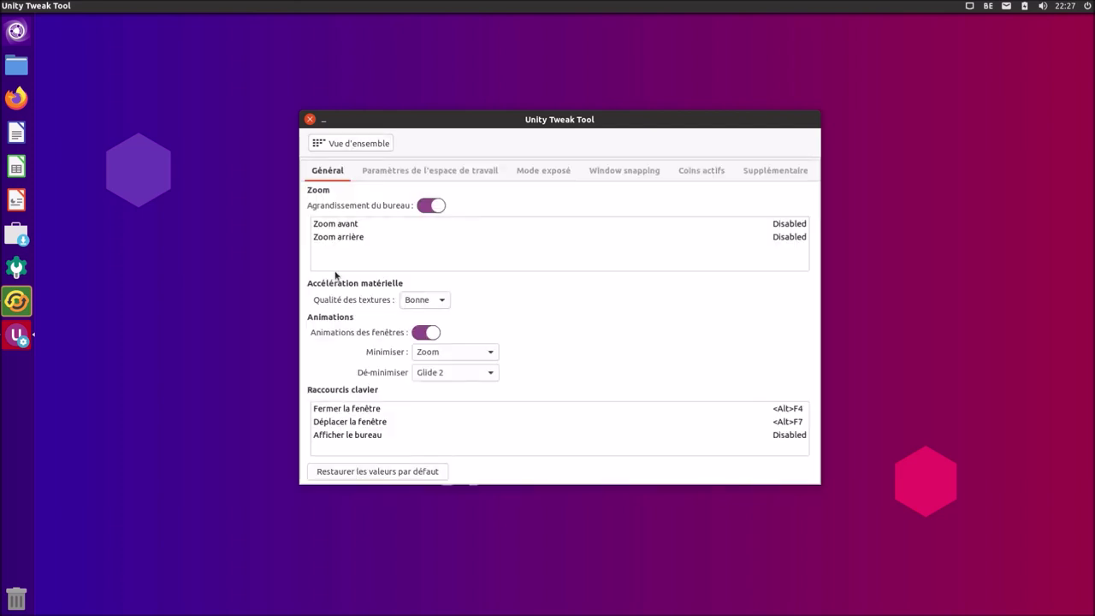
{"action": "left_click", "coordinate": [409, 176]}
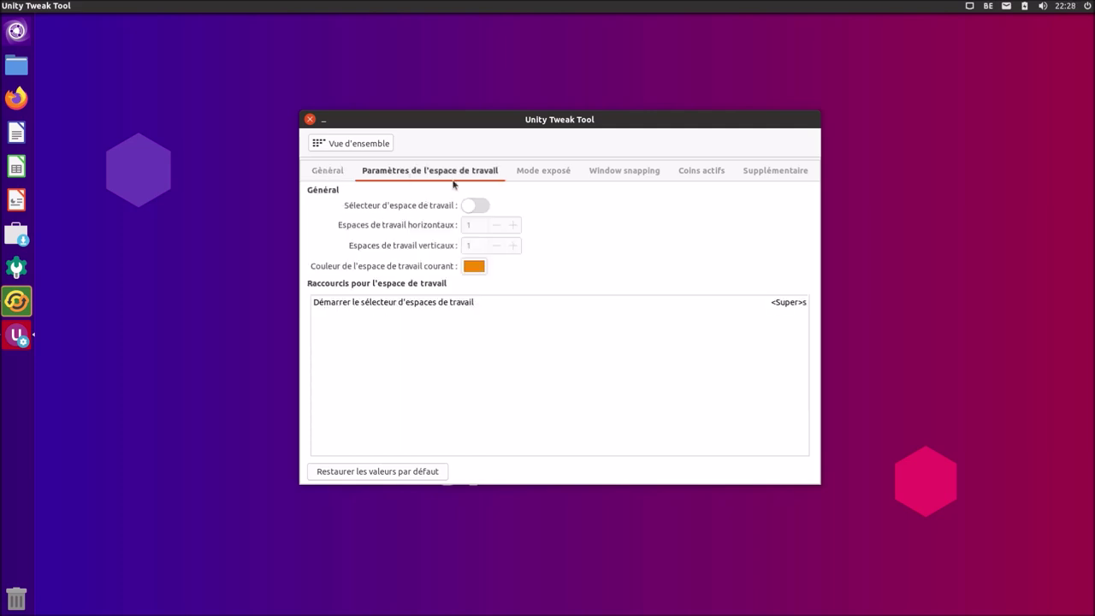
{"action": "left_click", "coordinate": [552, 177]}
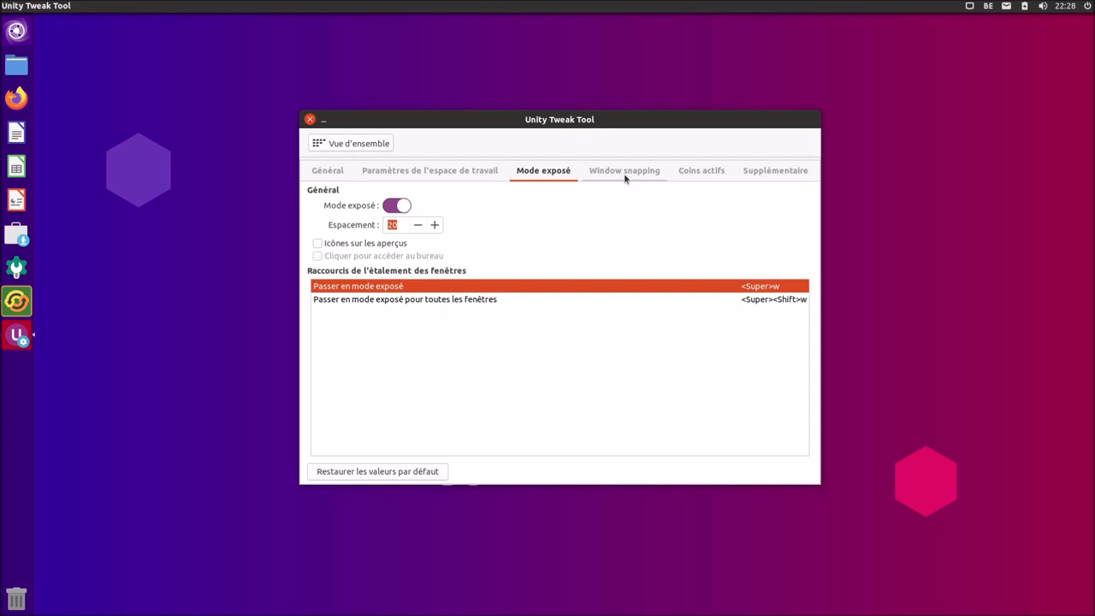
{"action": "left_click", "coordinate": [625, 176]}
{"action": "left_click", "coordinate": [699, 176]}
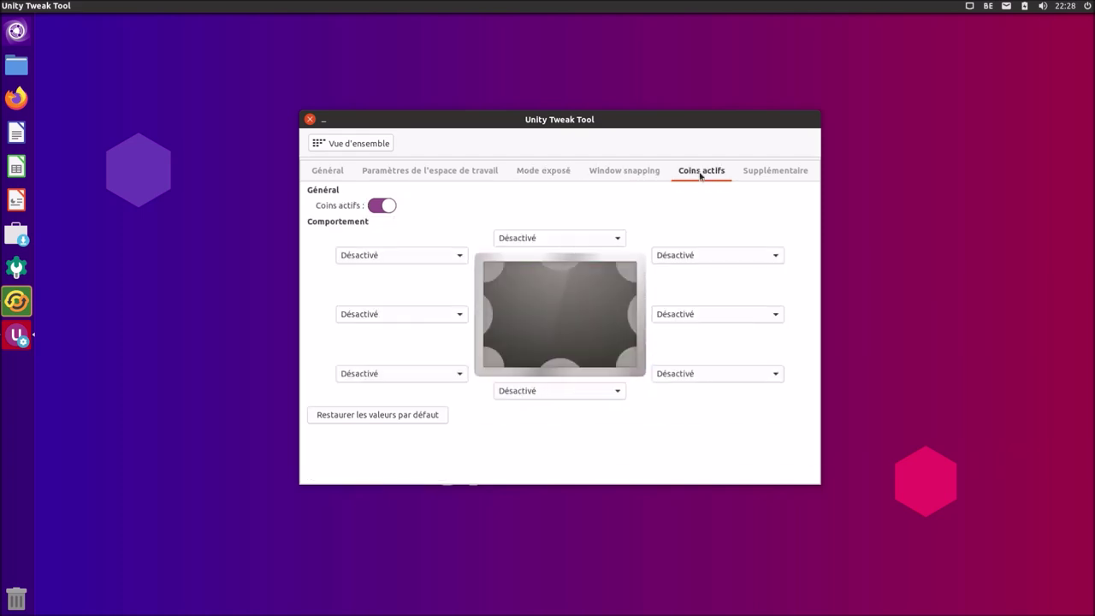
{"action": "left_click", "coordinate": [760, 176]}
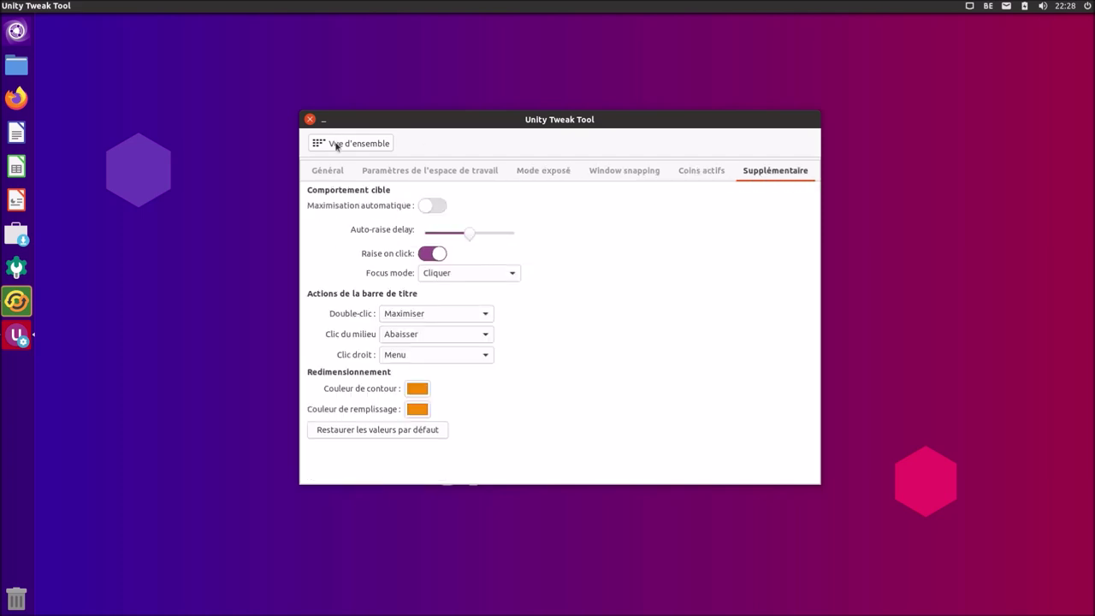
{"action": "left_click", "coordinate": [329, 174]}
{"action": "left_click", "coordinate": [341, 145]}
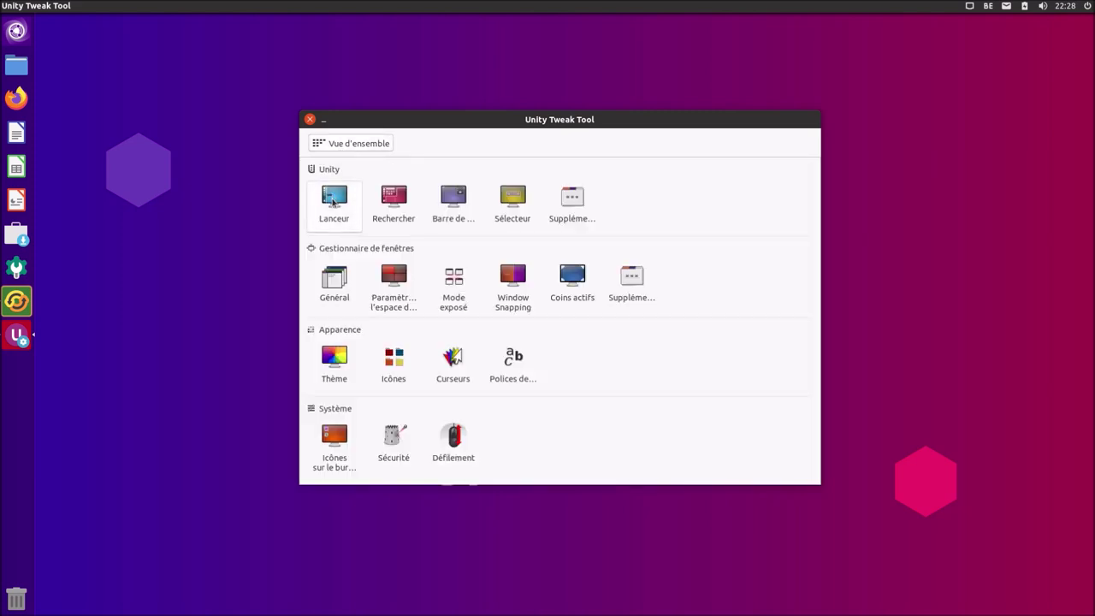
{"action": "left_click", "coordinate": [333, 200]}
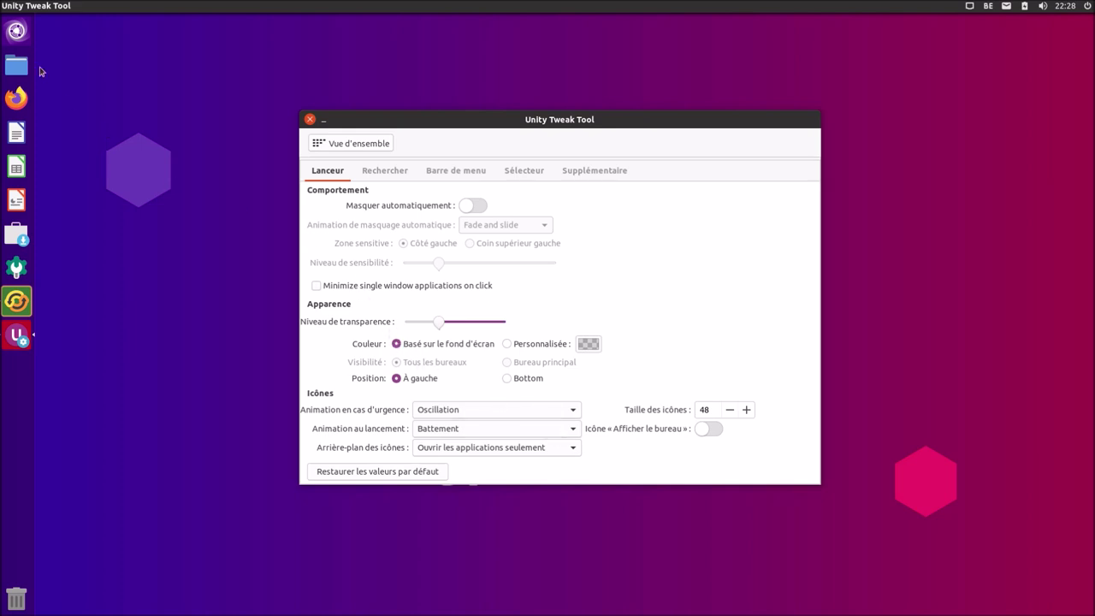
Step: Enable workspaces and add the "Afficher le bureau" icon to the launcher in the system's Appearance behaviour settings, and close them
{"action": "left_click", "coordinate": [16, 33]}
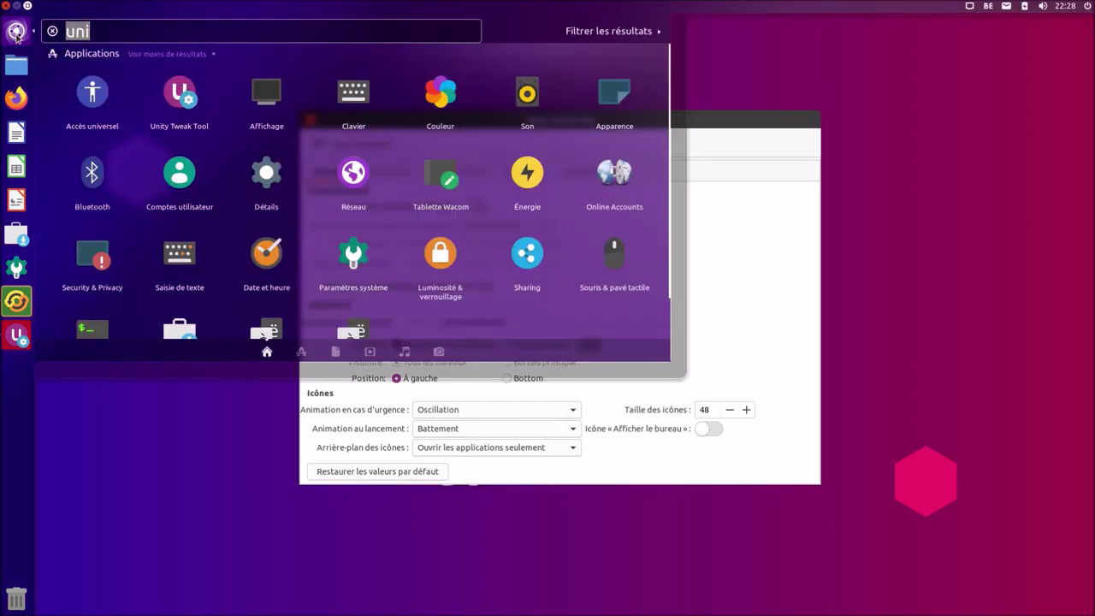
{"action": "type", "text": "para"}
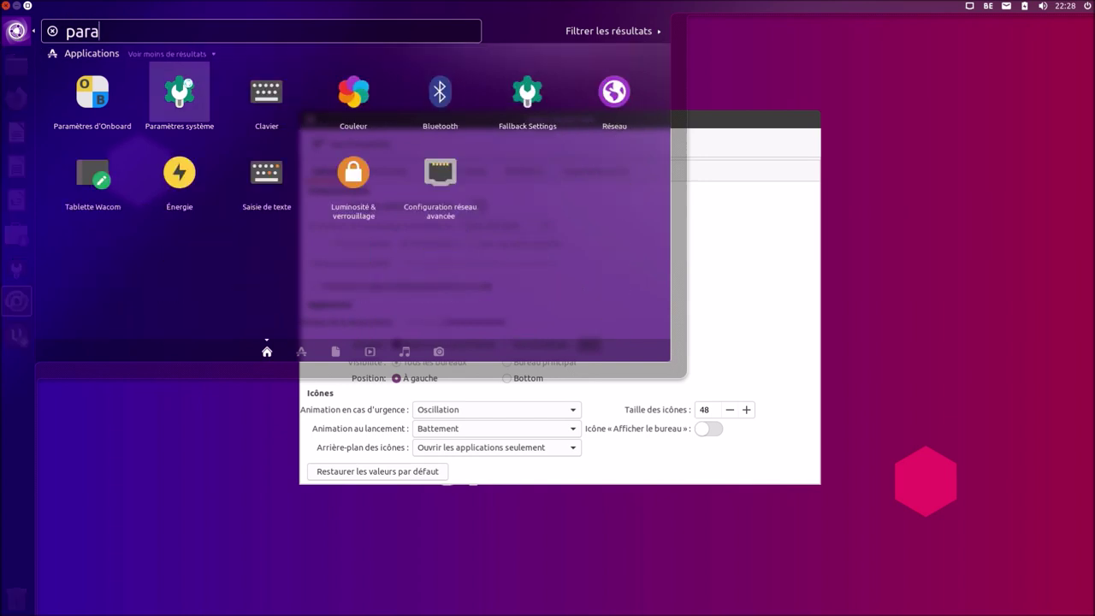
{"action": "left_click", "coordinate": [186, 86]}
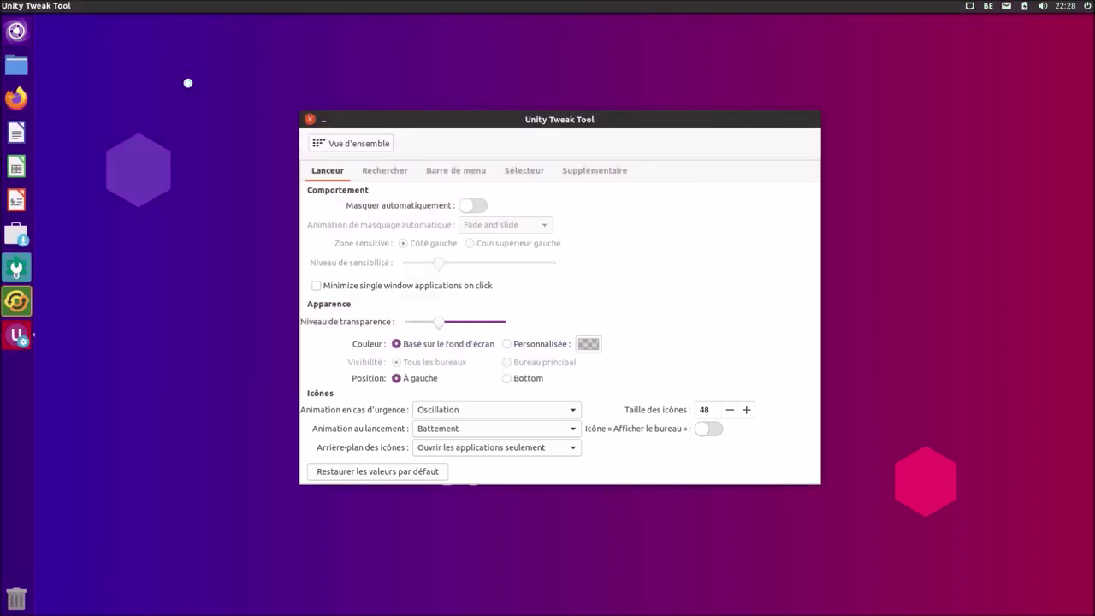
{"action": "left_click", "coordinate": [359, 231]}
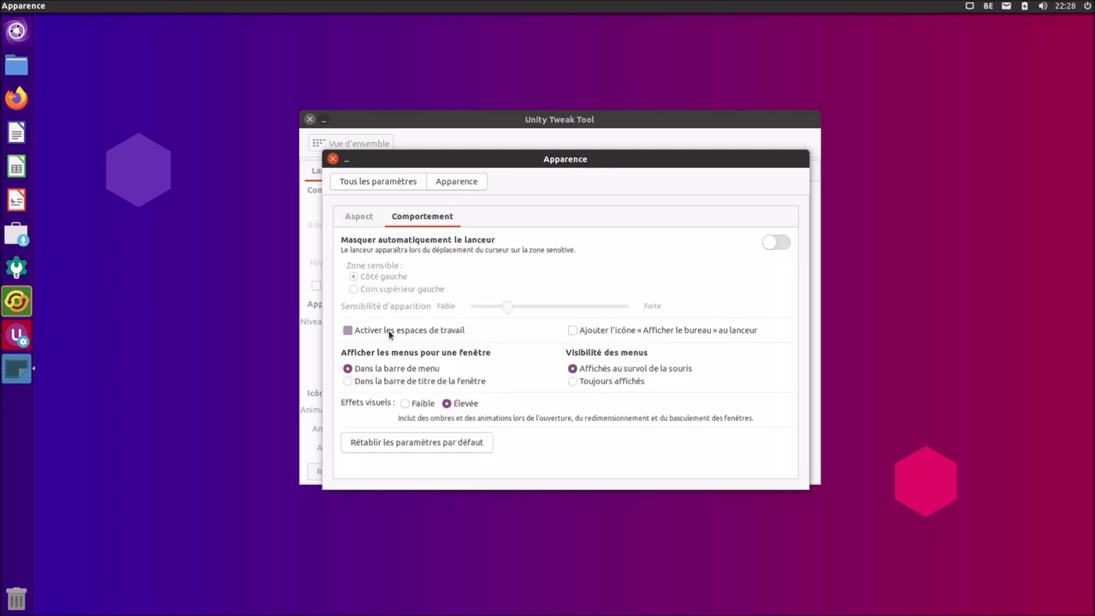
{"action": "left_click", "coordinate": [389, 334]}
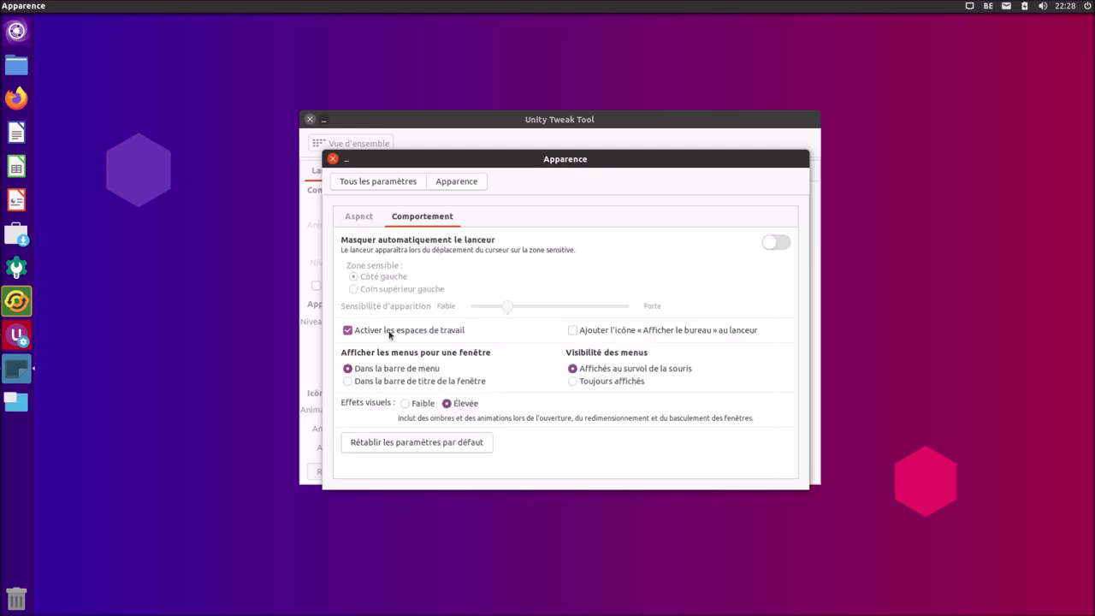
{"action": "left_click", "coordinate": [624, 335]}
{"action": "left_click", "coordinate": [333, 158]}
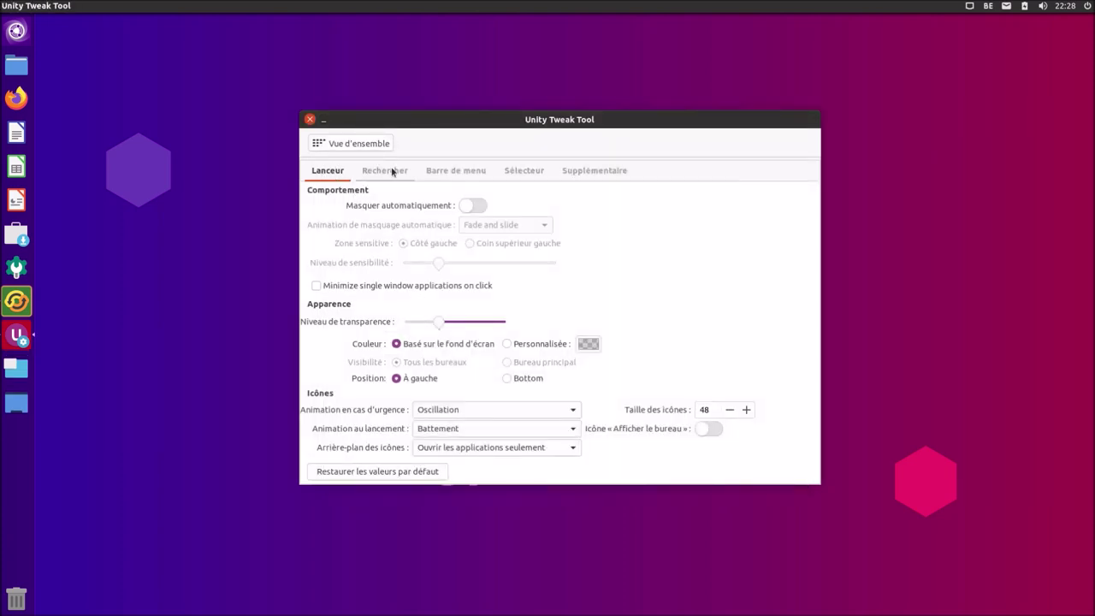
Step: Look through Unity Tweak Tool's window manager settings from general to extras, and return to the hot corner settings
{"action": "left_click", "coordinate": [345, 145]}
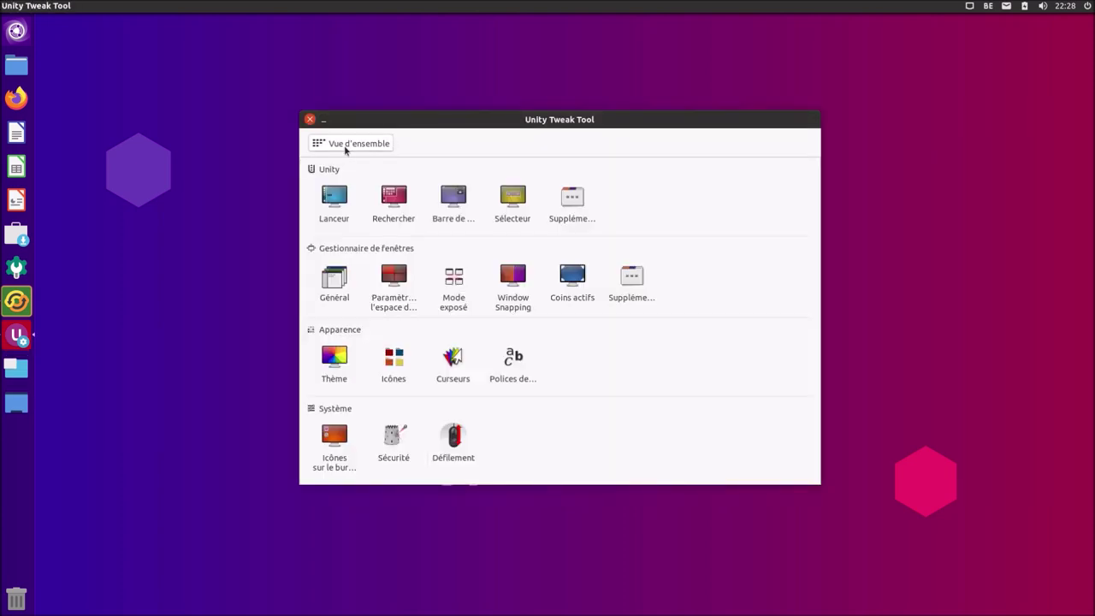
{"action": "left_click", "coordinate": [342, 277]}
{"action": "left_click", "coordinate": [393, 171]}
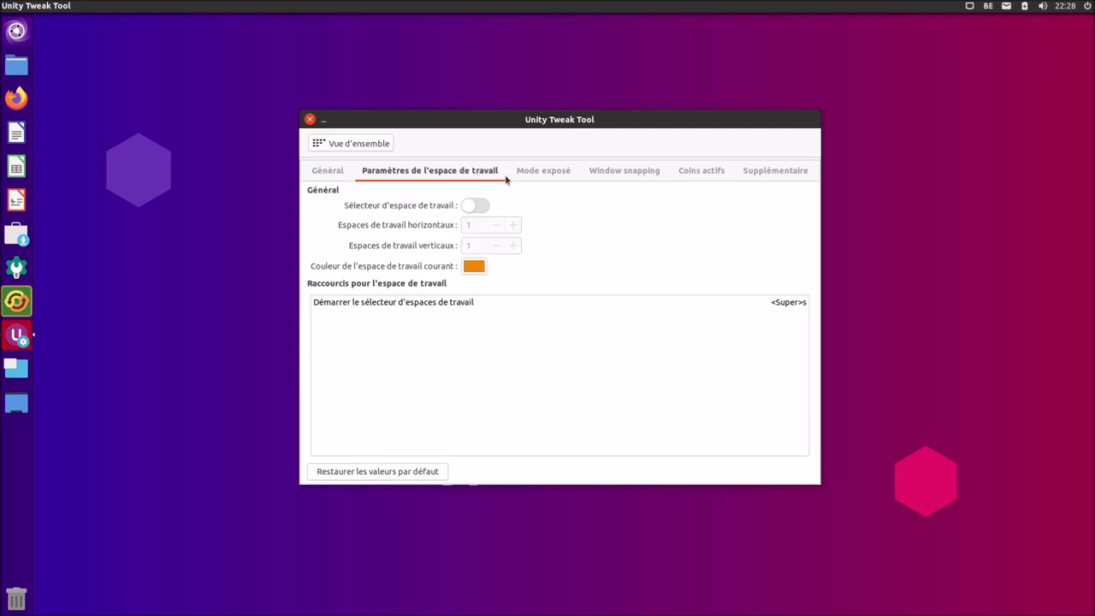
{"action": "left_click", "coordinate": [533, 176]}
{"action": "left_click", "coordinate": [617, 175]}
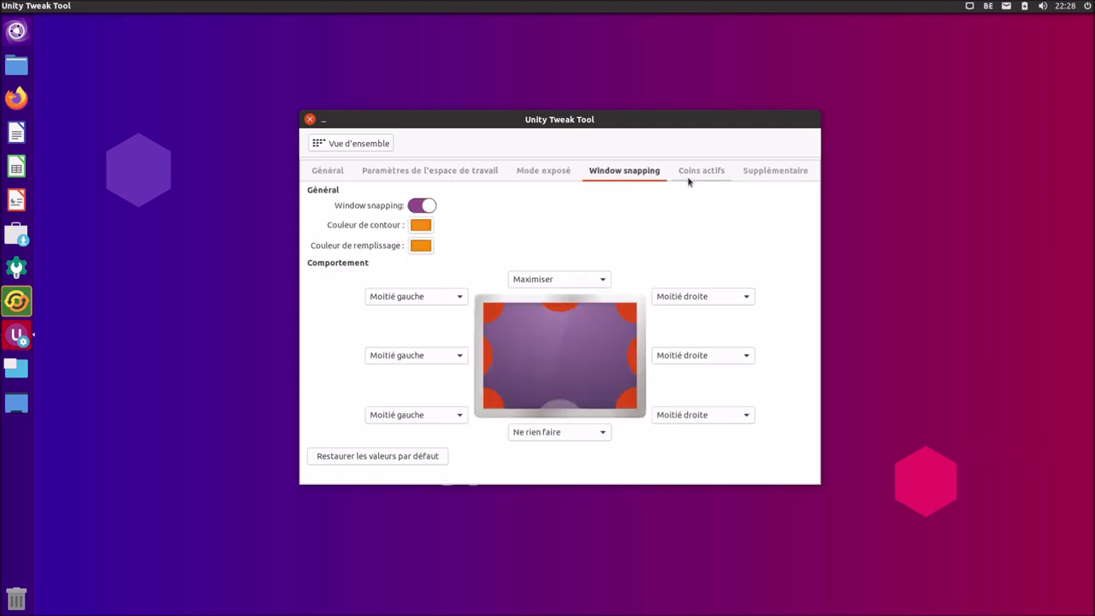
{"action": "left_click", "coordinate": [694, 175]}
{"action": "left_click", "coordinate": [767, 175]}
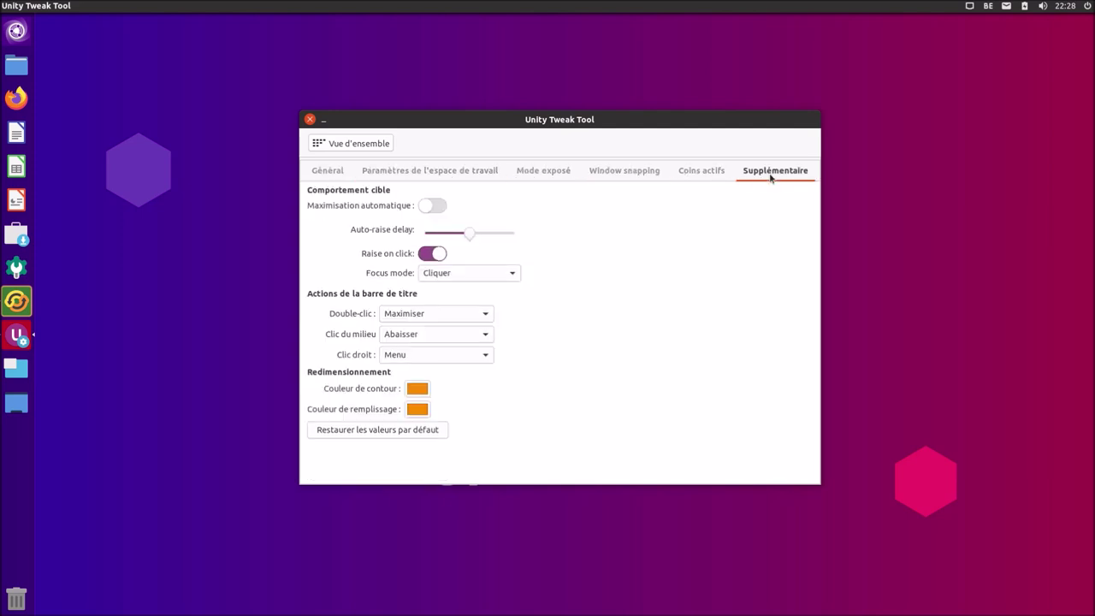
{"action": "left_click", "coordinate": [714, 174]}
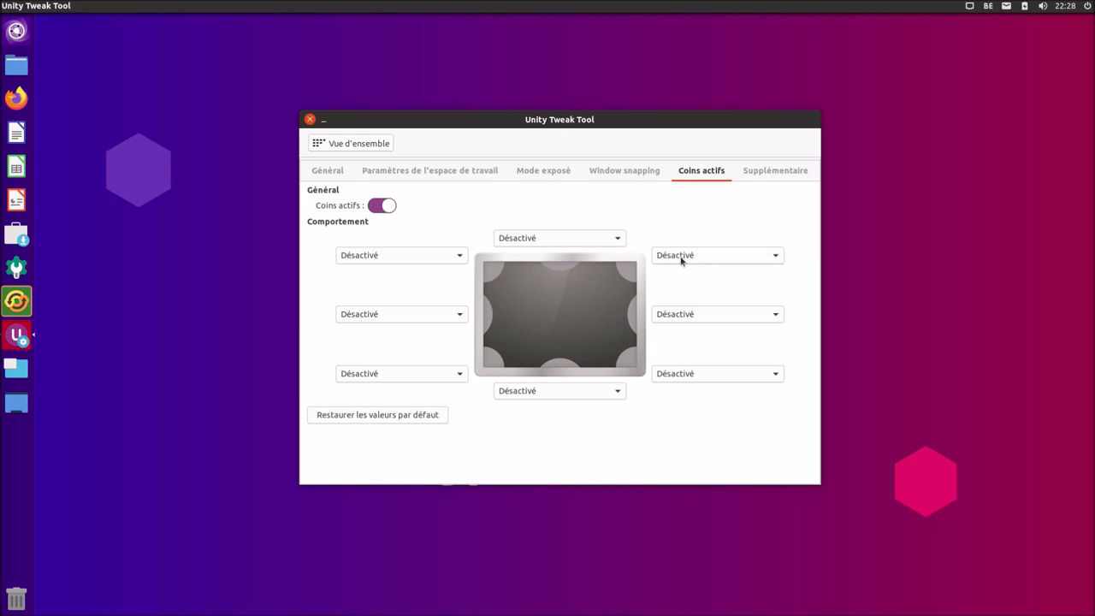
Step: Try out the upper-left hot corner with the action "Afficher les espaces de travail"
{"action": "left_click", "coordinate": [408, 256]}
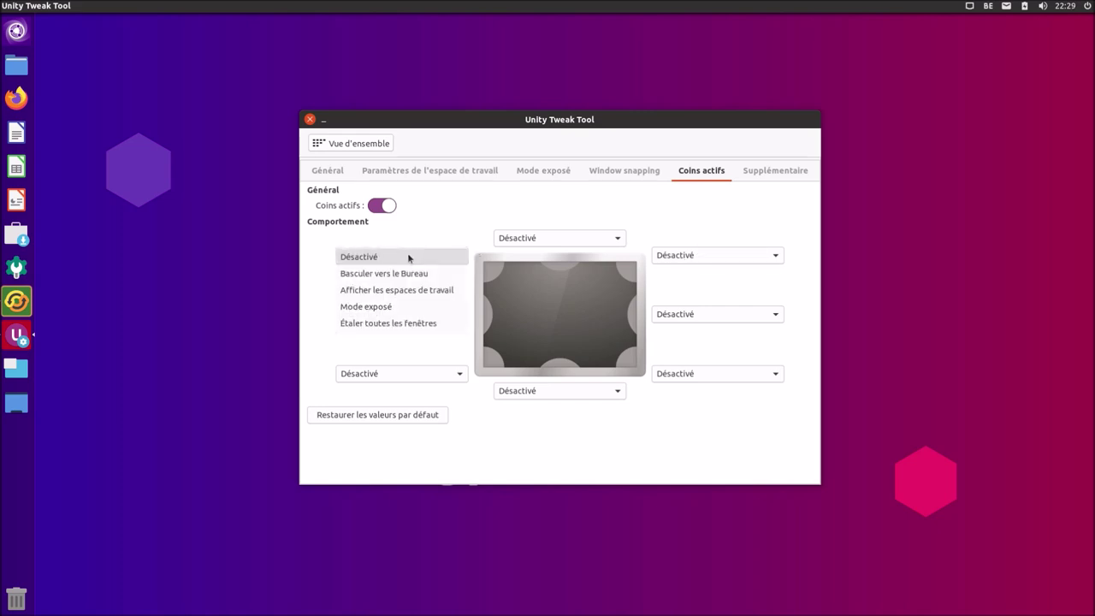
{"action": "left_click", "coordinate": [418, 293]}
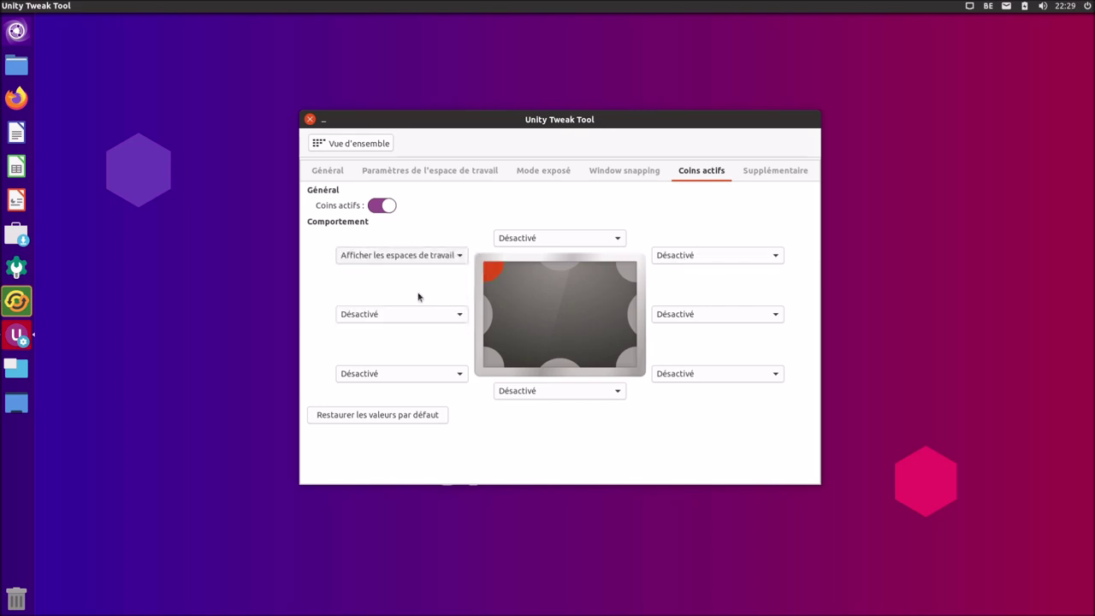
{"action": "mouse_move", "coordinate": [2, 2]}
{"action": "left_click", "coordinate": [159, 183]}
Step: Set the upper-left hot corner to "Étaler toutes les fenêtres" and the upper-right one to "Afficher les espaces de travail", and test the latter
{"action": "left_click", "coordinate": [404, 256]}
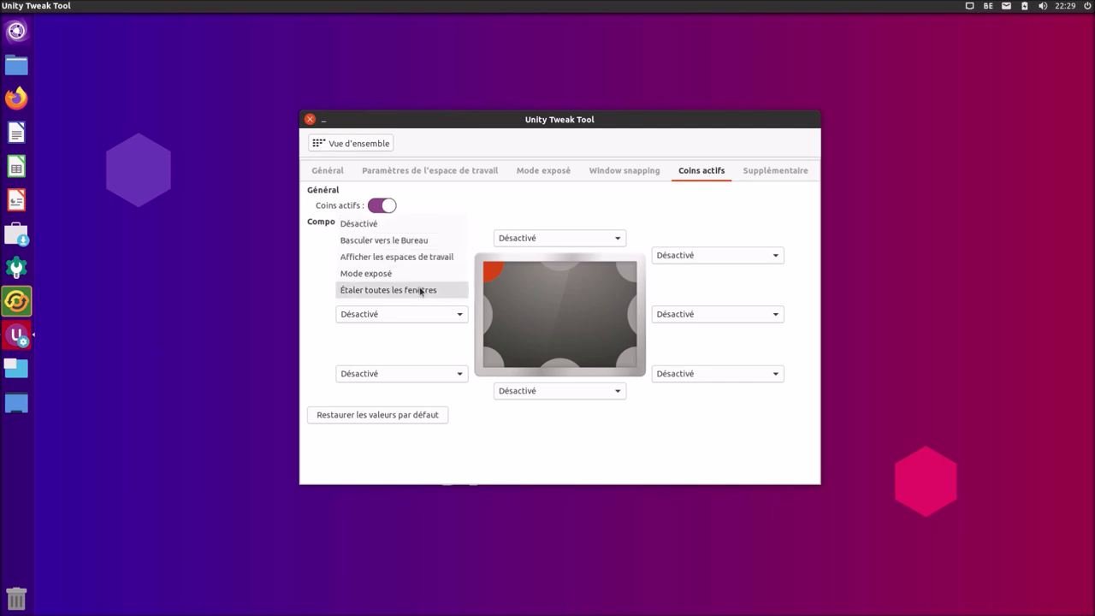
{"action": "left_click", "coordinate": [420, 290]}
{"action": "left_click", "coordinate": [708, 257]}
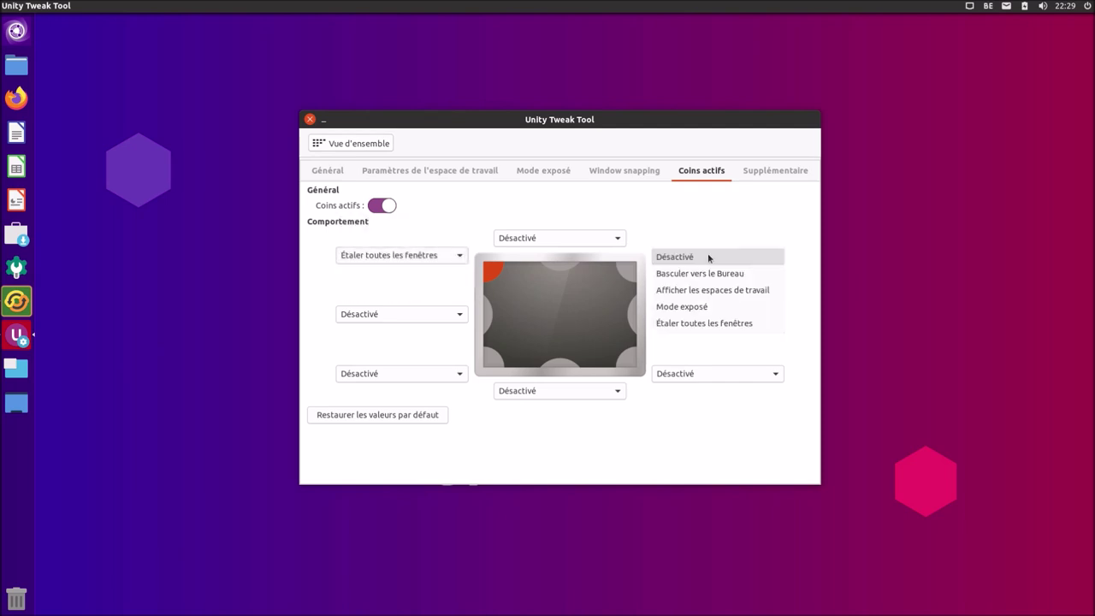
{"action": "left_click", "coordinate": [722, 291]}
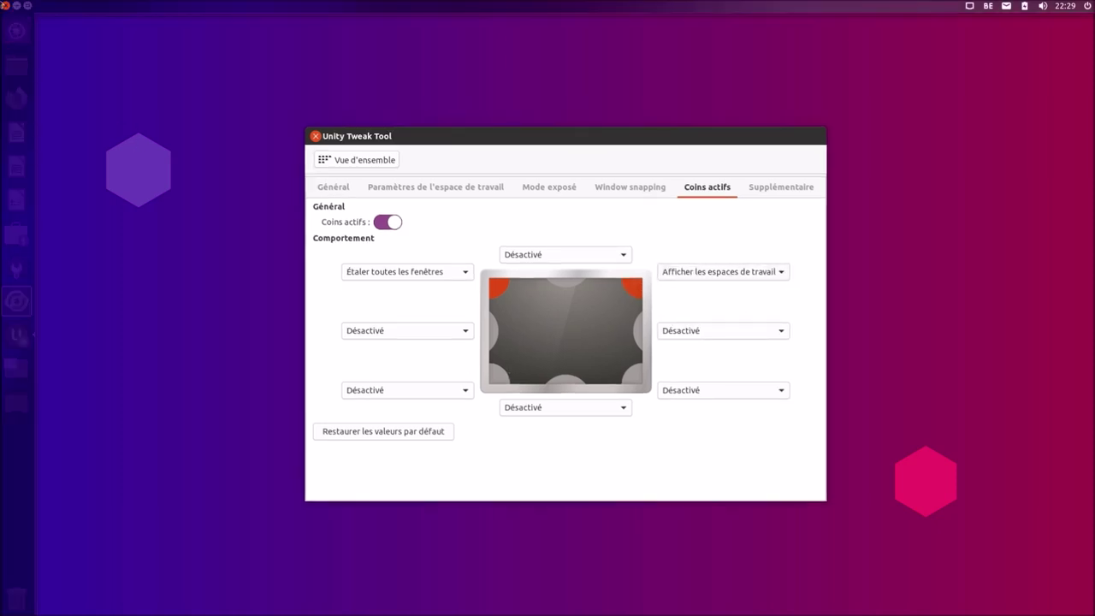
{"action": "mouse_move", "coordinate": [1093, 1]}
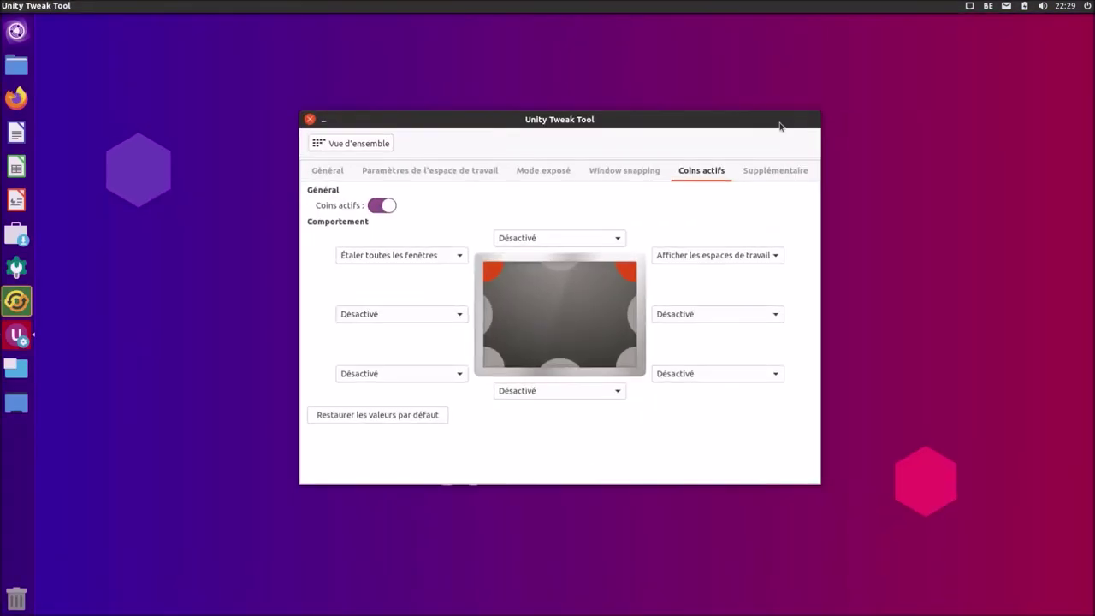
Step: Try out the Ambiance and Radiance themes in the appearance settings, and restore the default theme
{"action": "left_click", "coordinate": [750, 179]}
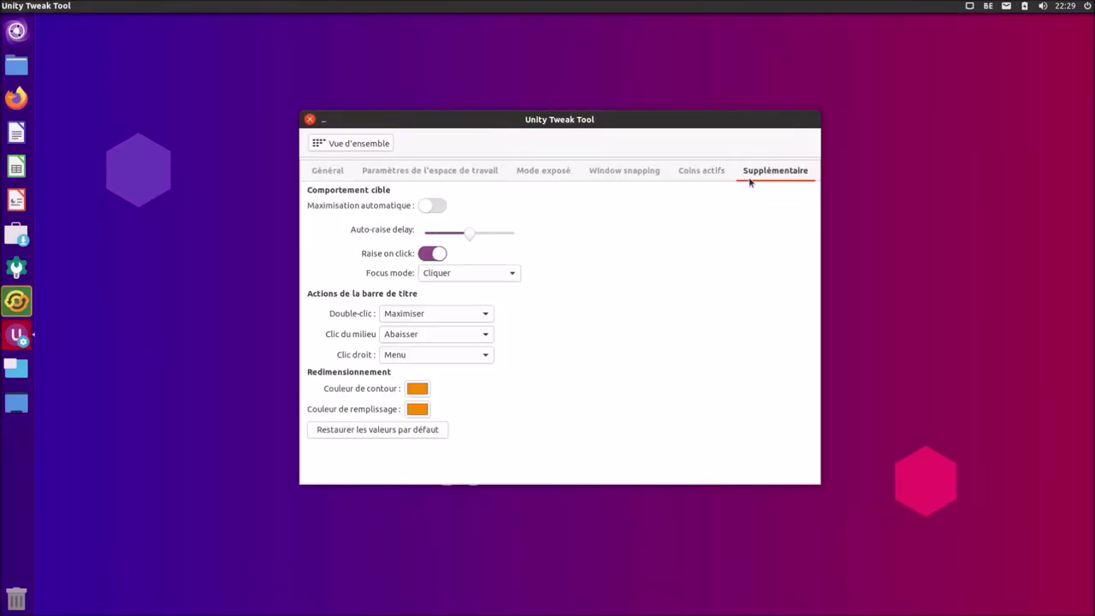
{"action": "left_click", "coordinate": [359, 143]}
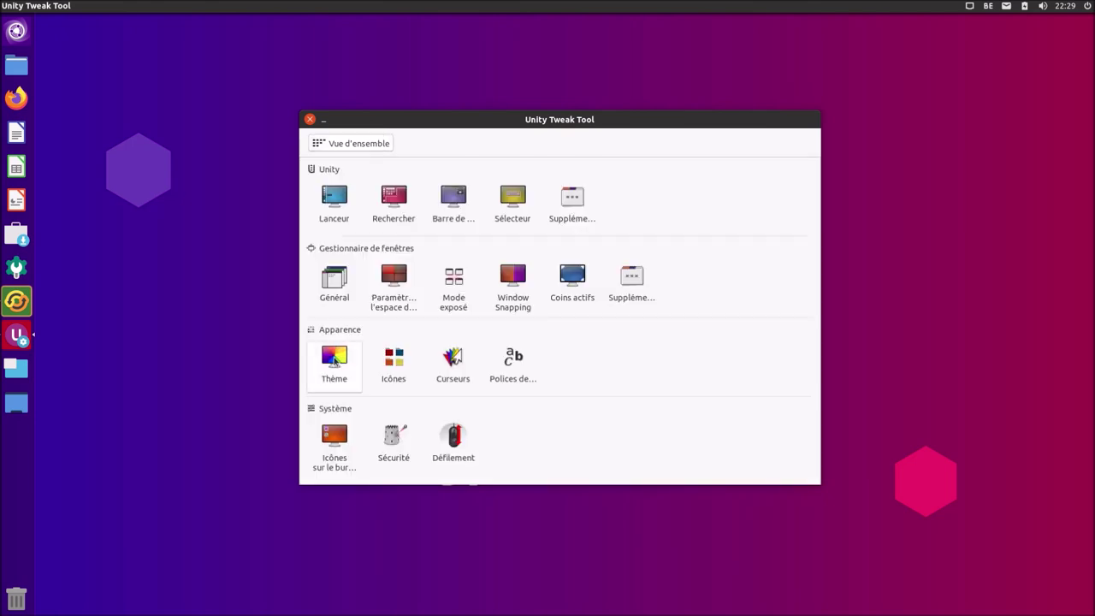
{"action": "left_click", "coordinate": [333, 355]}
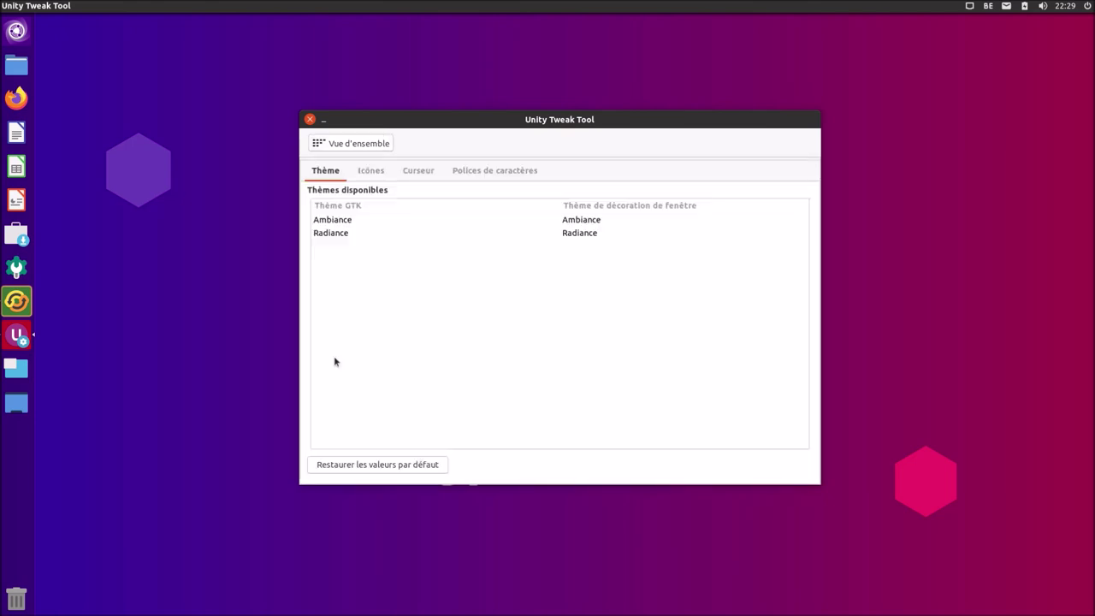
{"action": "left_click", "coordinate": [340, 220]}
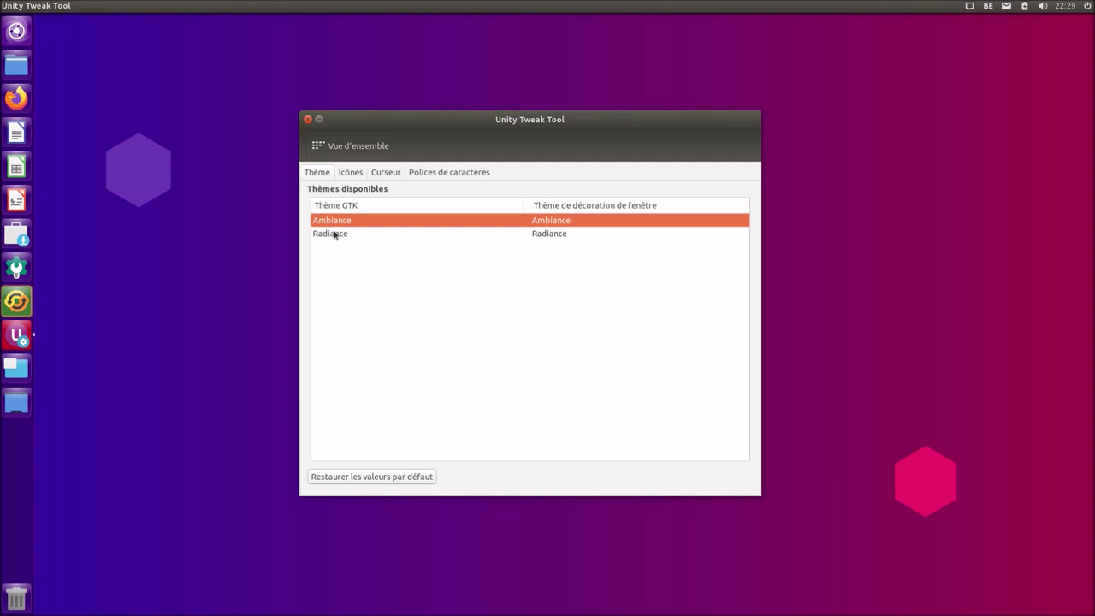
{"action": "left_click", "coordinate": [334, 235]}
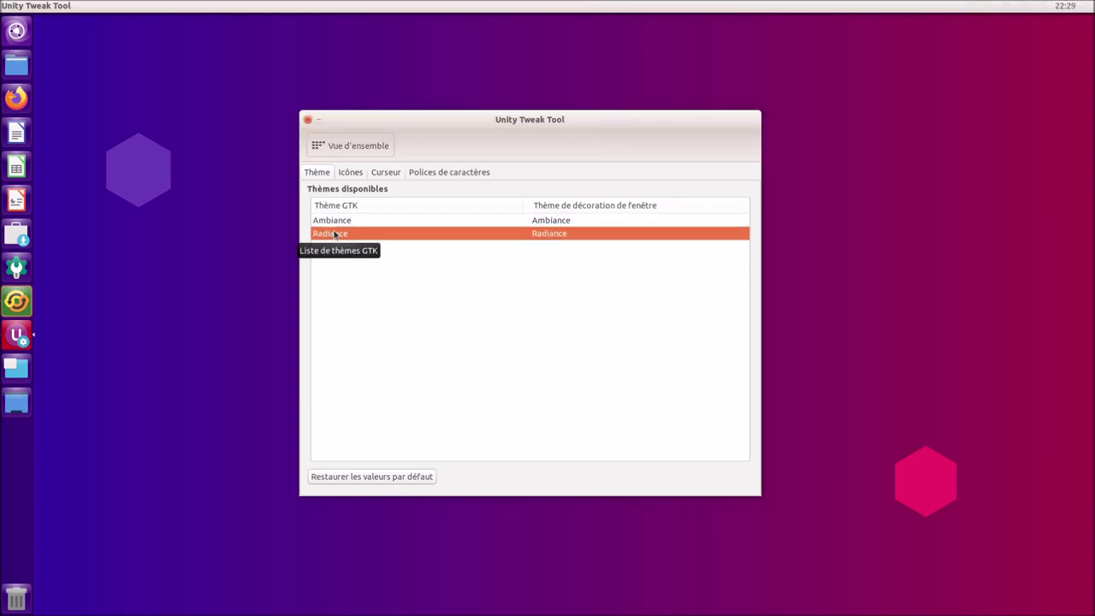
{"action": "left_click", "coordinate": [374, 476]}
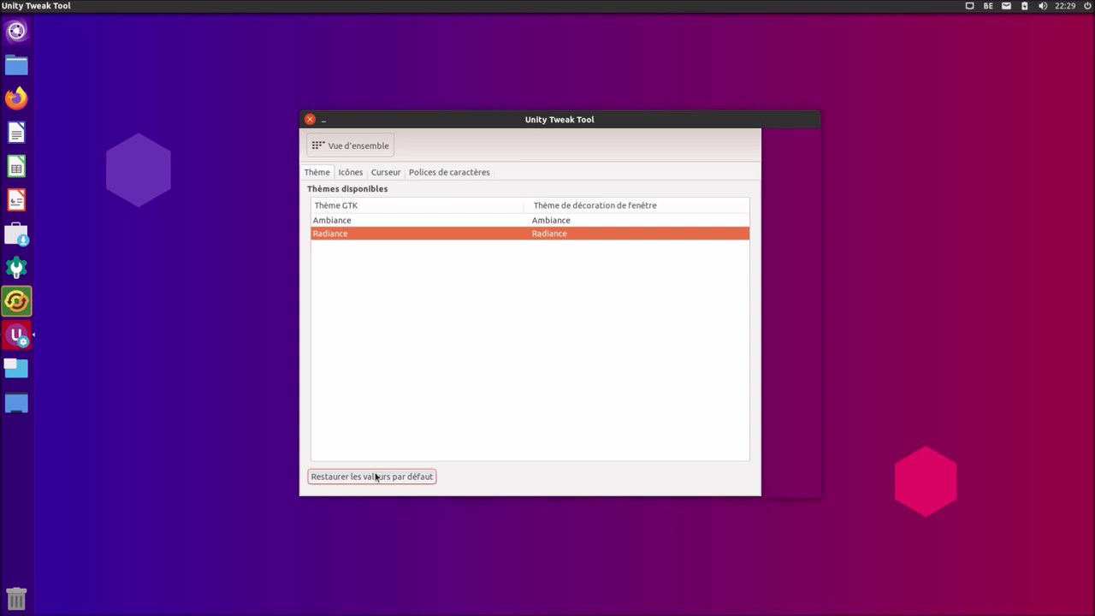
Step: Look through the icon theme, cursor and font settings, and return to the overview
{"action": "left_click", "coordinate": [369, 175]}
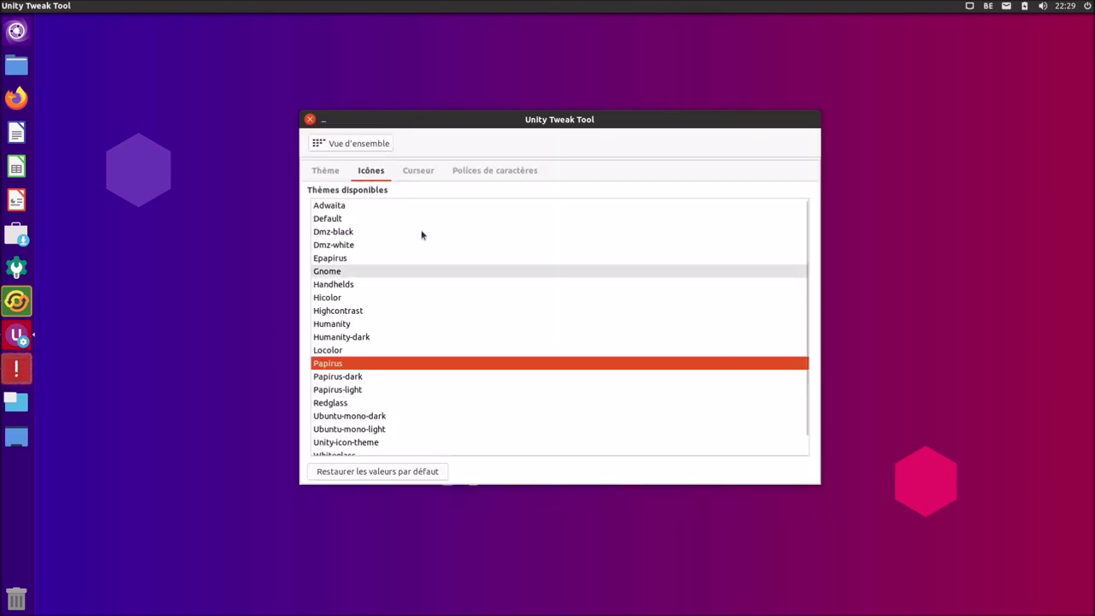
{"action": "left_click", "coordinate": [420, 174]}
{"action": "left_click", "coordinate": [498, 172]}
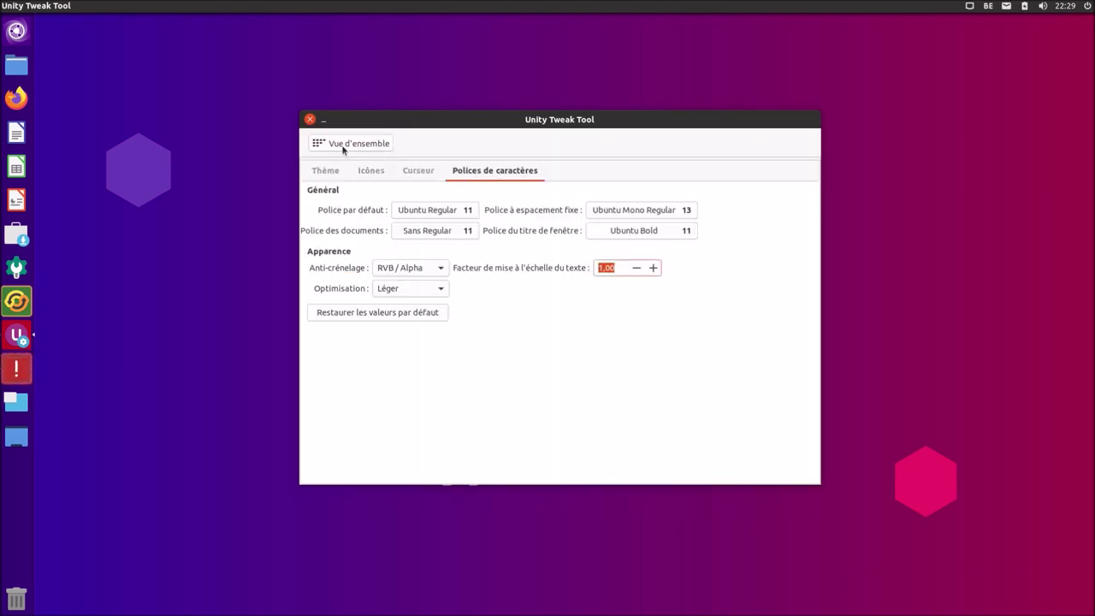
{"action": "left_click", "coordinate": [345, 145]}
Step: Look through the system settings for desktop icons, security and scrolling, and return to the overview
{"action": "left_click", "coordinate": [335, 438]}
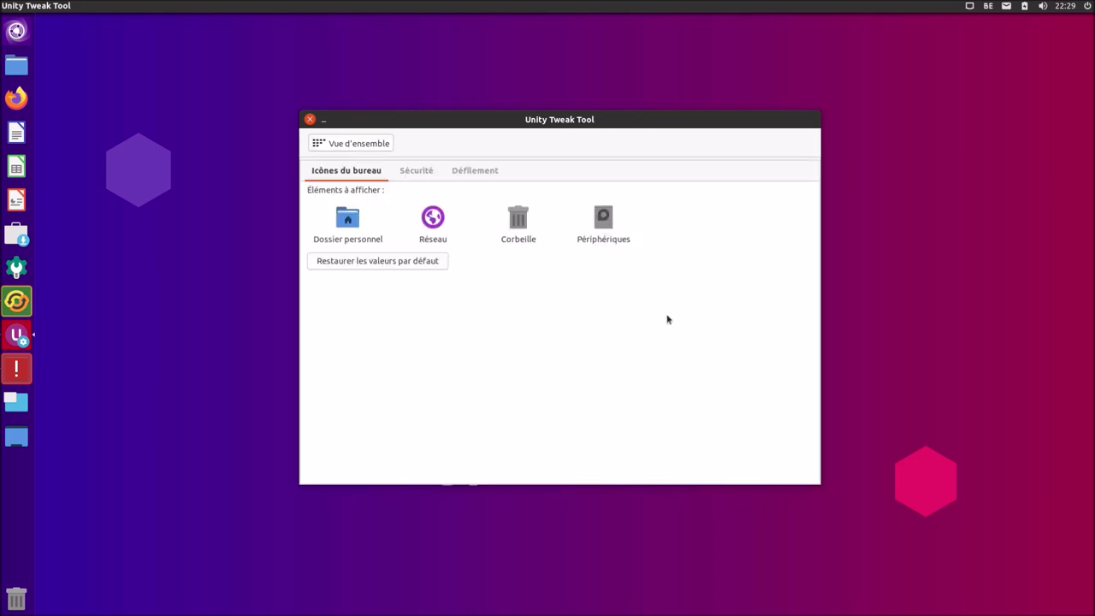
{"action": "left_click", "coordinate": [419, 170]}
{"action": "left_click", "coordinate": [466, 172]}
{"action": "left_click", "coordinate": [354, 143]}
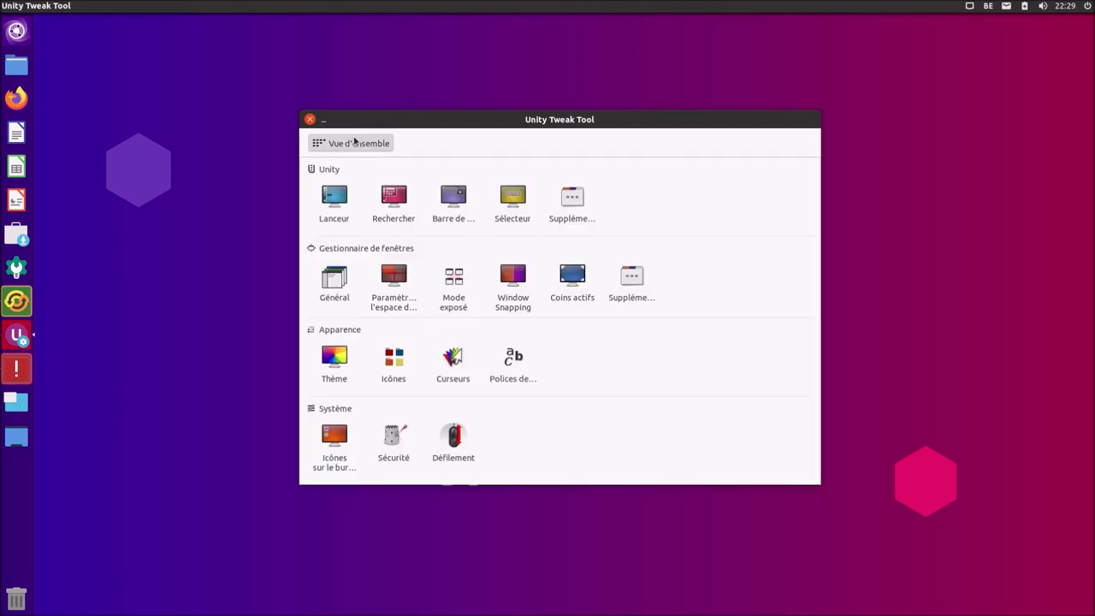
Step: Close Unity Tweak Tool and dismiss its crash report without sending it
{"action": "left_click", "coordinate": [310, 120]}
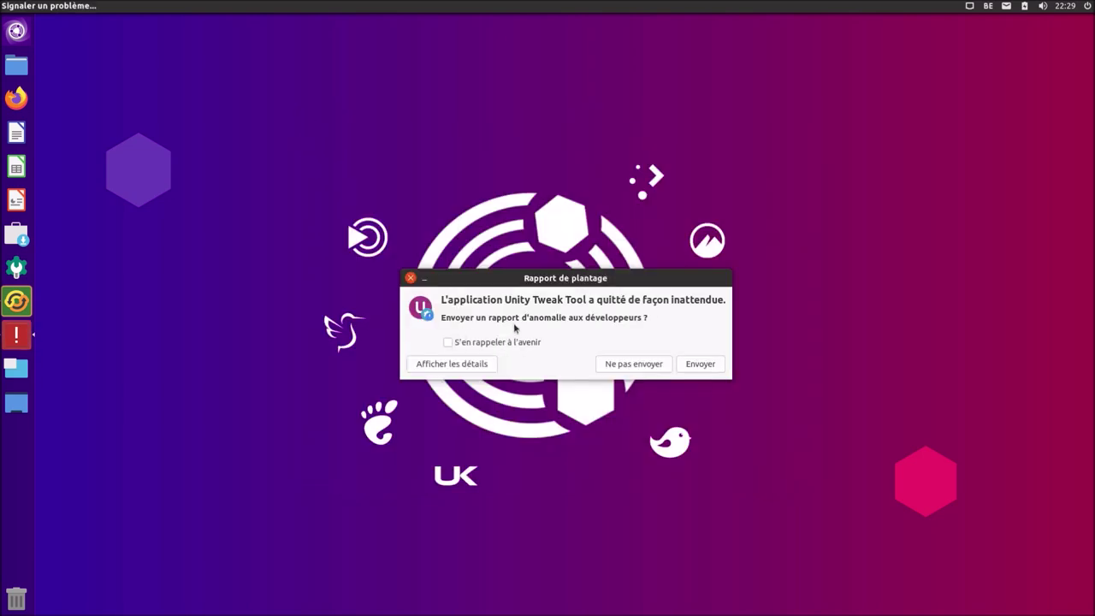
{"action": "left_click", "coordinate": [631, 364]}
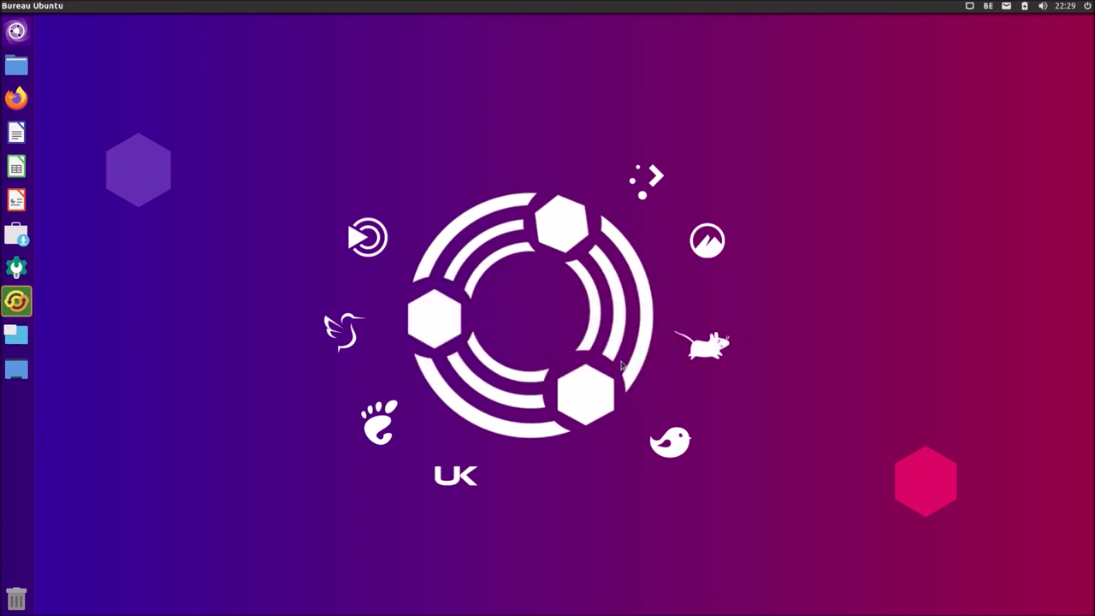
Step: View all workspaces with the launcher's workspace switcher and return to the desktop
{"action": "left_click", "coordinate": [24, 341]}
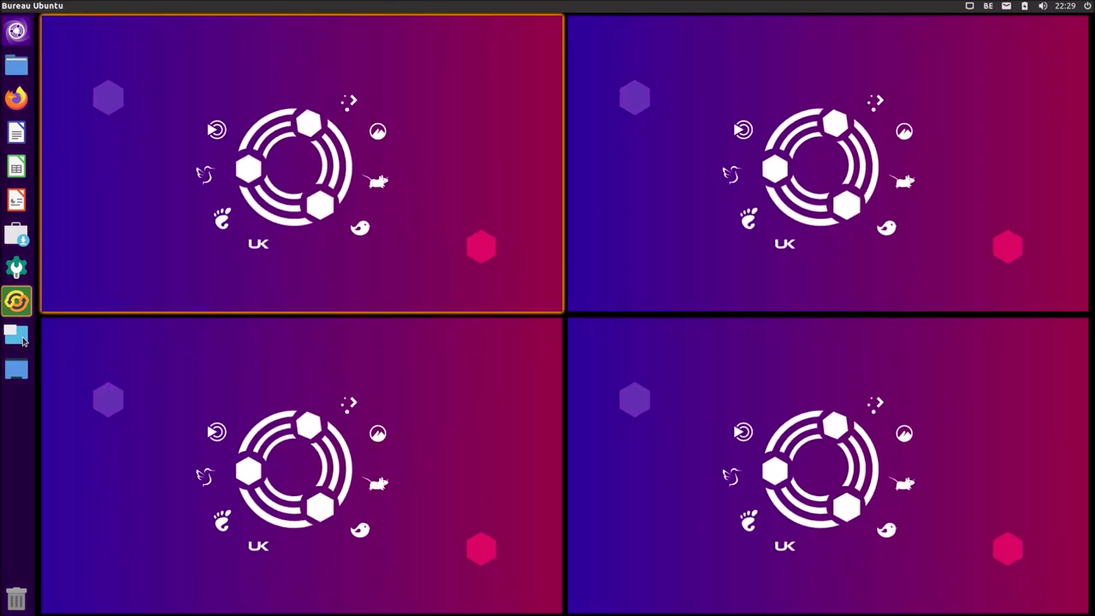
{"action": "left_click", "coordinate": [24, 341]}
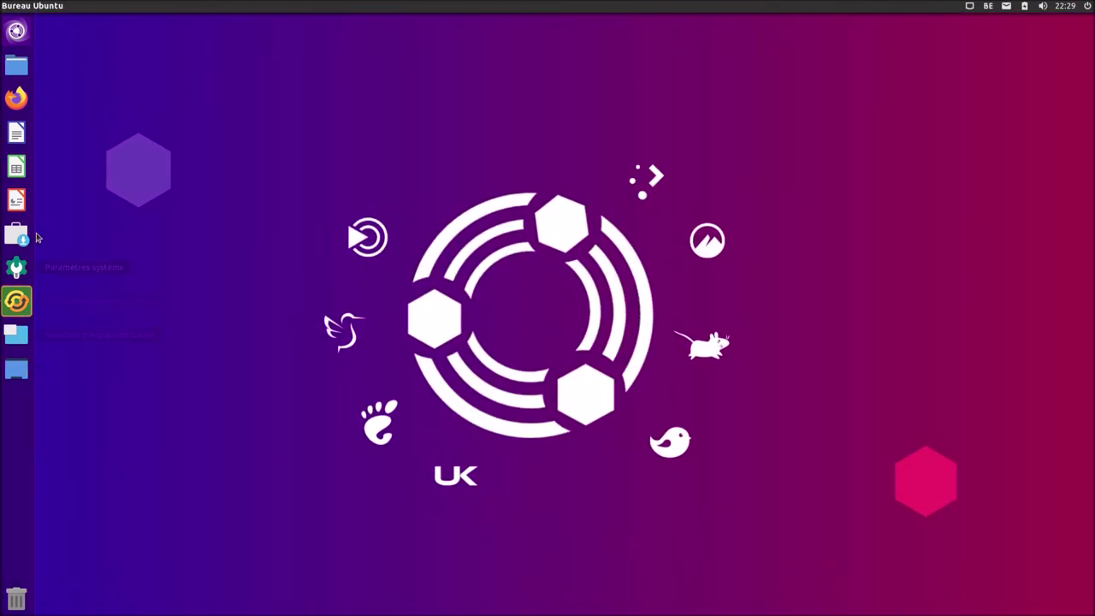
Step: Open the home folder in Files, hide and restore its window with the launcher's show-desktop function, and move it toward the desktop's middle
{"action": "left_click", "coordinate": [14, 69]}
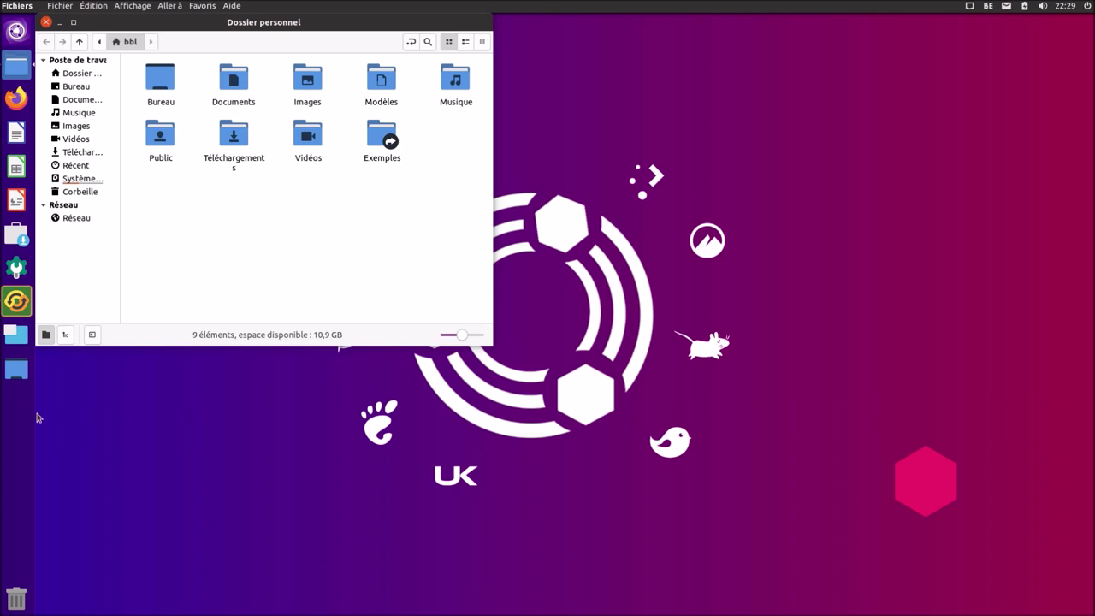
{"action": "left_click", "coordinate": [18, 370]}
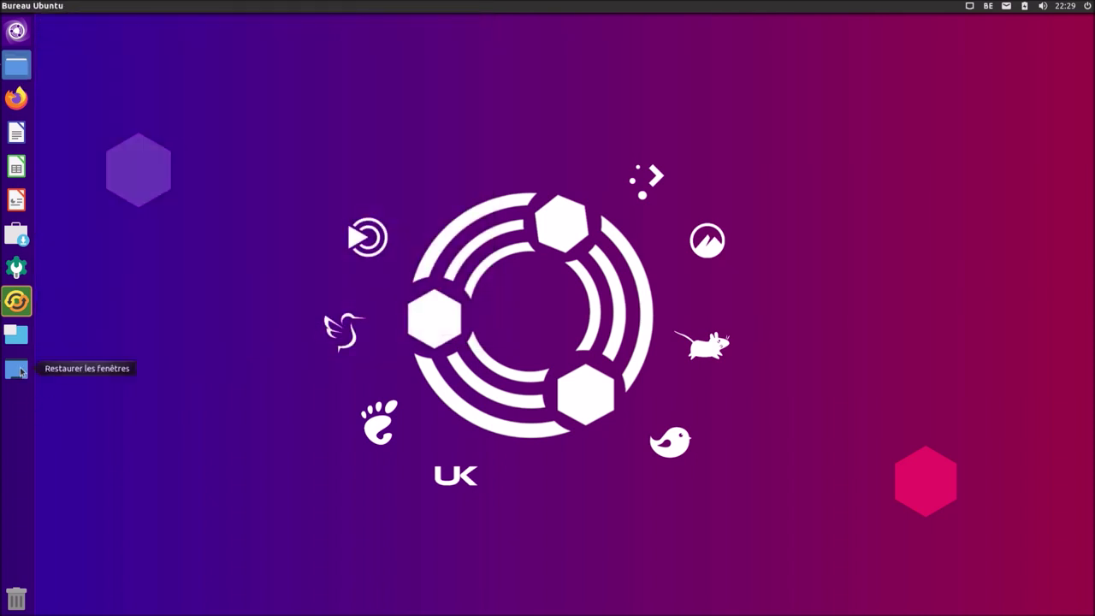
{"action": "left_click", "coordinate": [18, 371]}
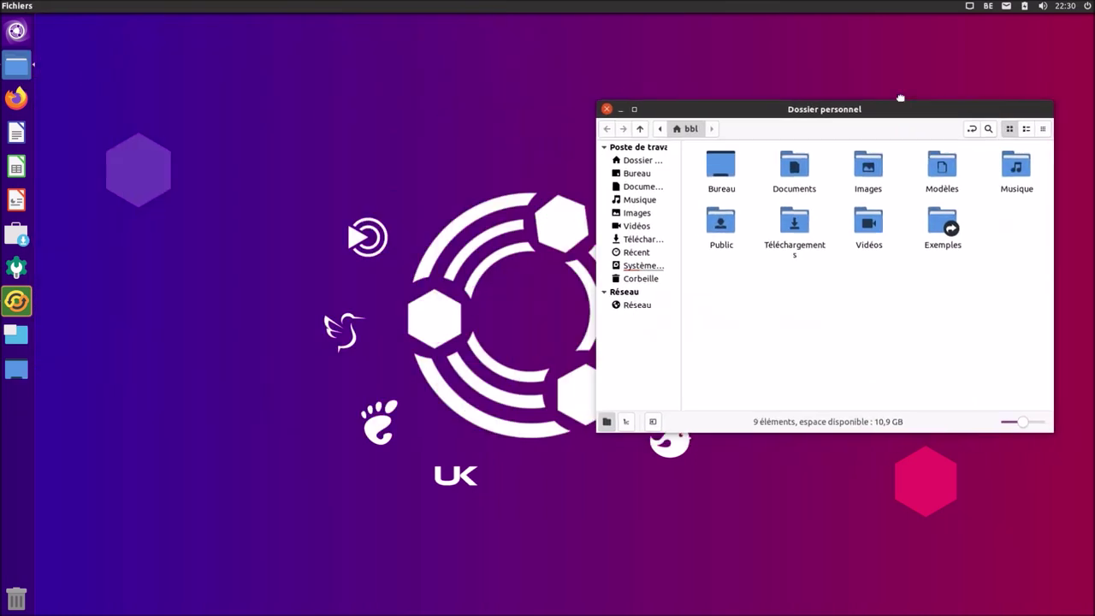
{"action": "left_click_drag", "start_coordinate": [645, 104], "coordinate": [562, 75]}
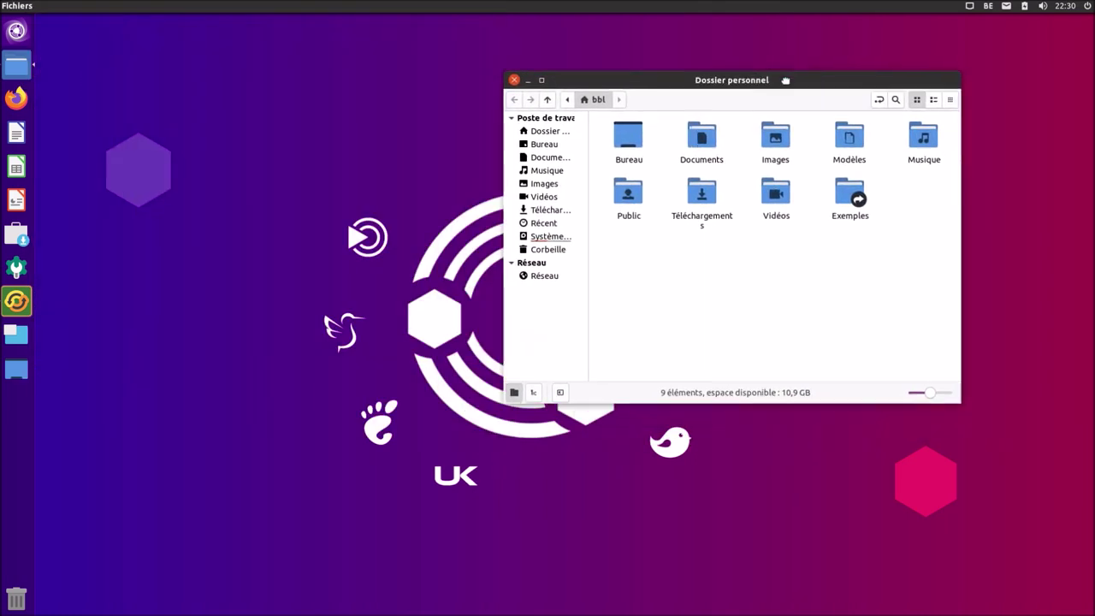
Step: Maximize the home folder window to browse the file manager's available commands, and close the window
{"action": "left_click", "coordinate": [541, 79]}
{"action": "mouse_move", "coordinate": [191, 4]}
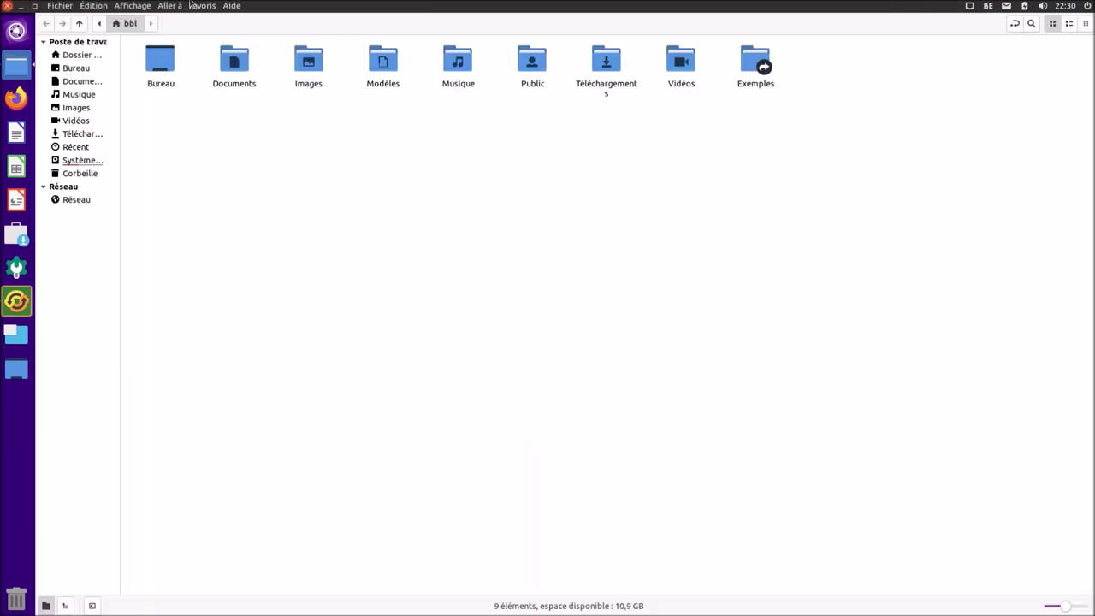
{"action": "left_click", "coordinate": [233, 7]}
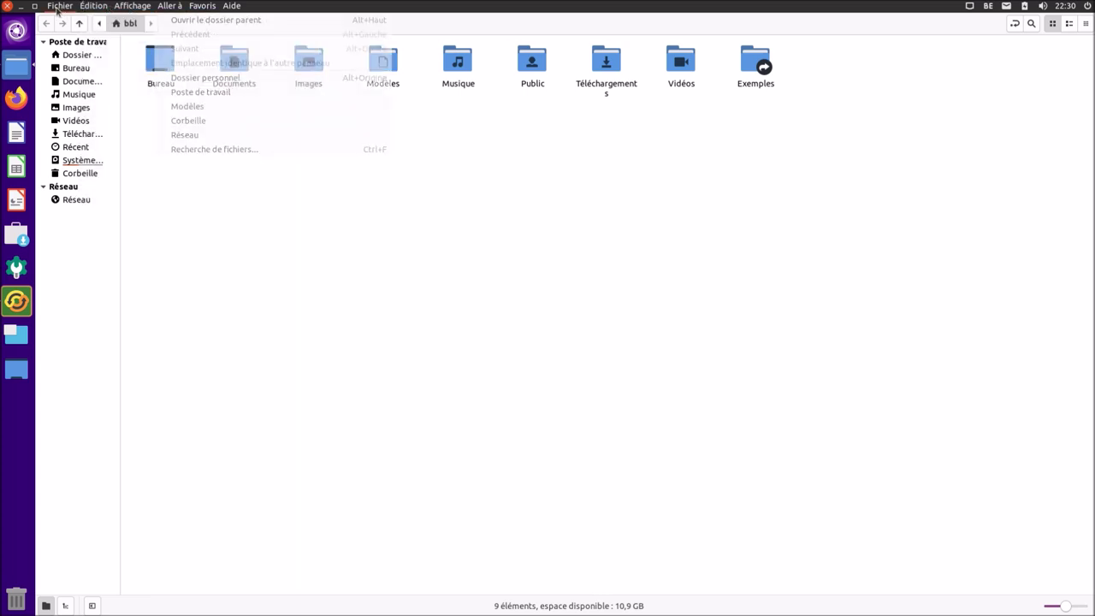
{"action": "left_click", "coordinate": [85, 126]}
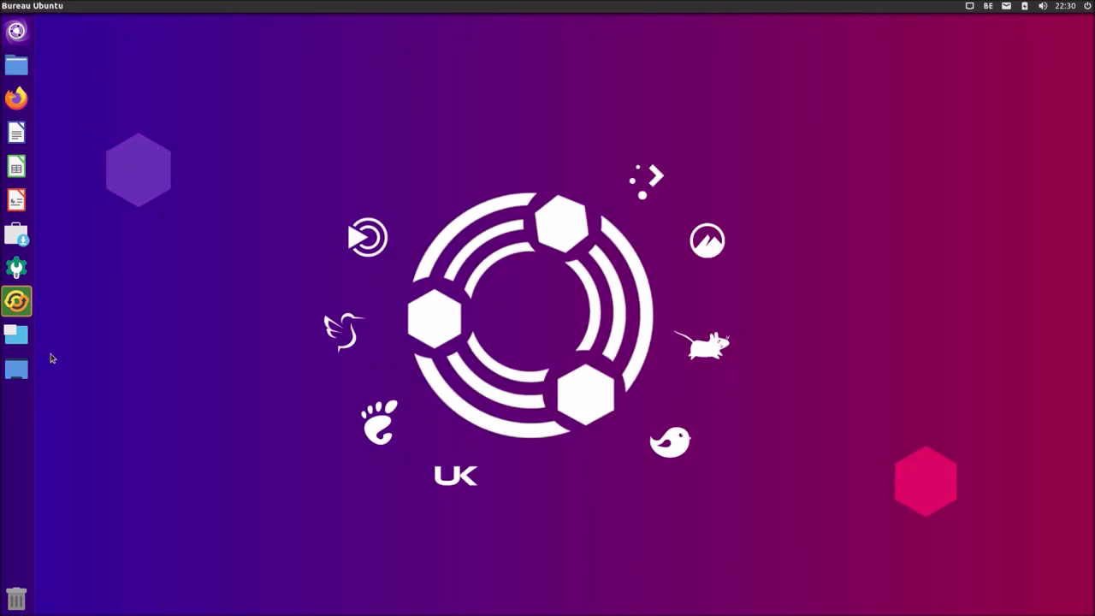
Step: Open the Dash, clear its previous search and expand it to full screen
{"action": "key", "text": "super"}
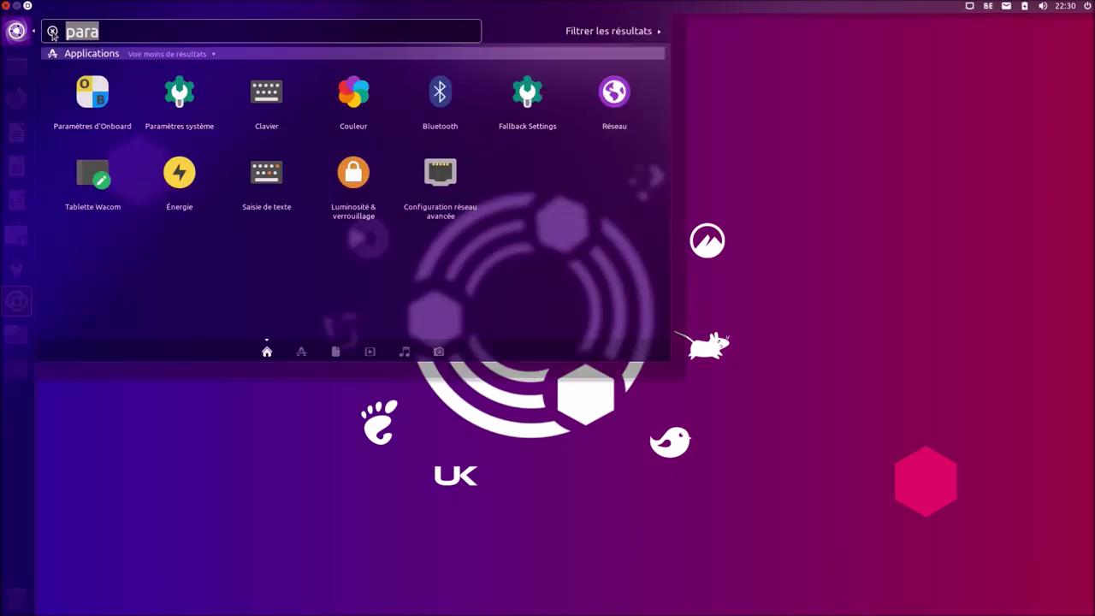
{"action": "left_click", "coordinate": [52, 31]}
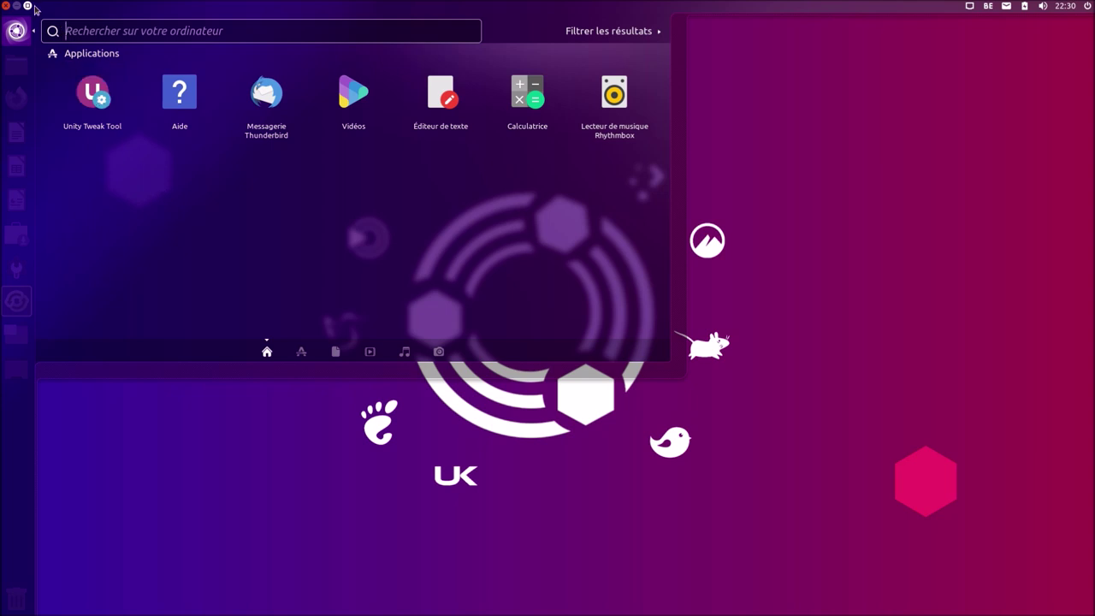
{"action": "left_click", "coordinate": [27, 6]}
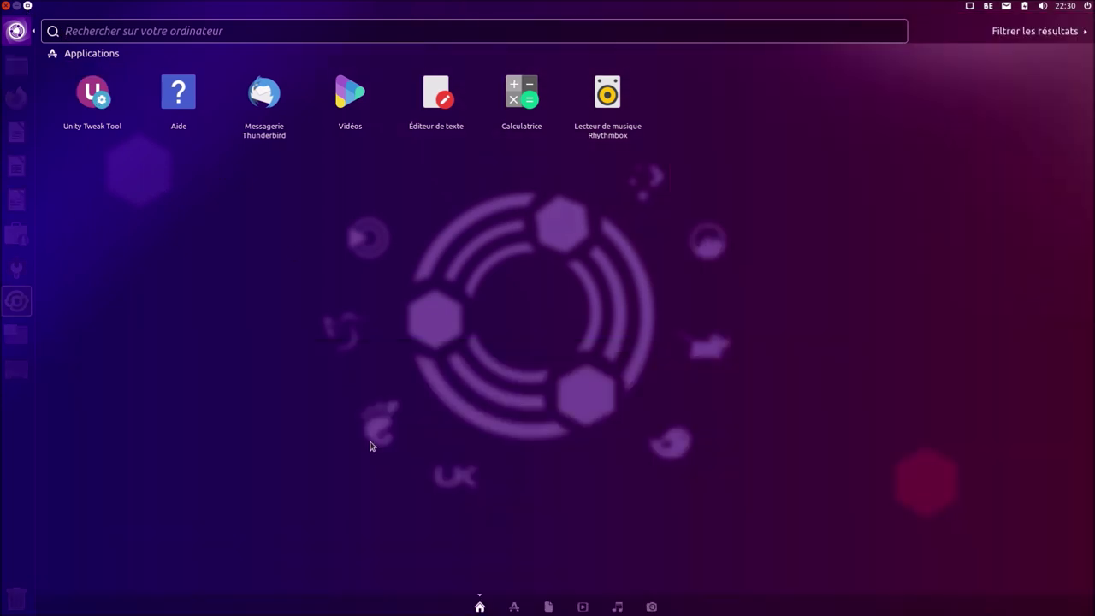
Step: Look through the Dash's lenses for applications, files and folders, videos, music and photos
{"action": "left_click", "coordinate": [514, 606]}
{"action": "left_click", "coordinate": [480, 607]}
{"action": "left_click", "coordinate": [514, 606]}
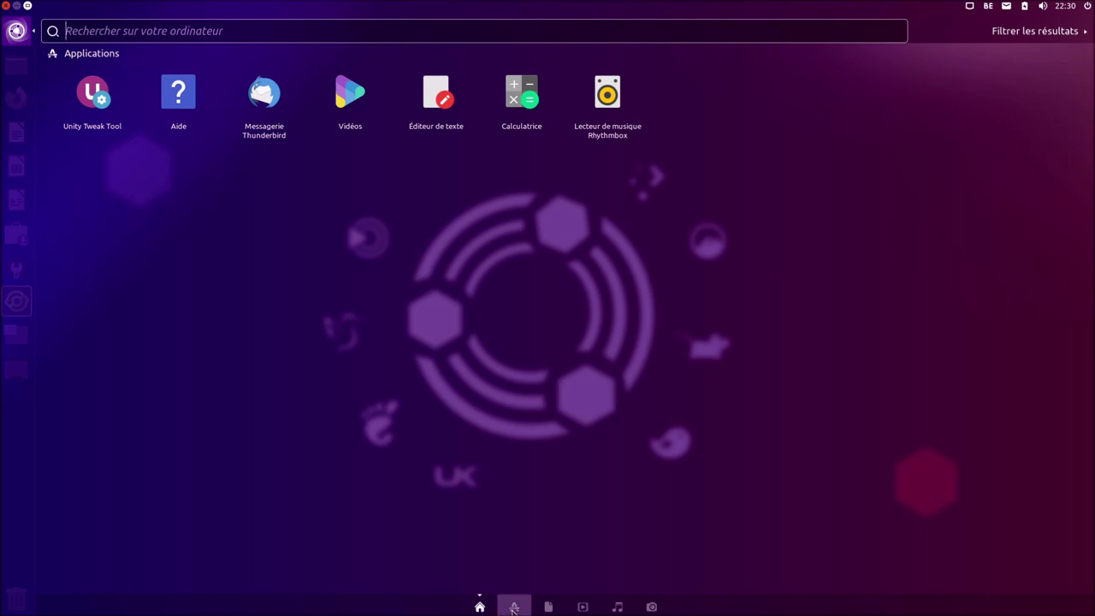
{"action": "left_click", "coordinate": [262, 271]}
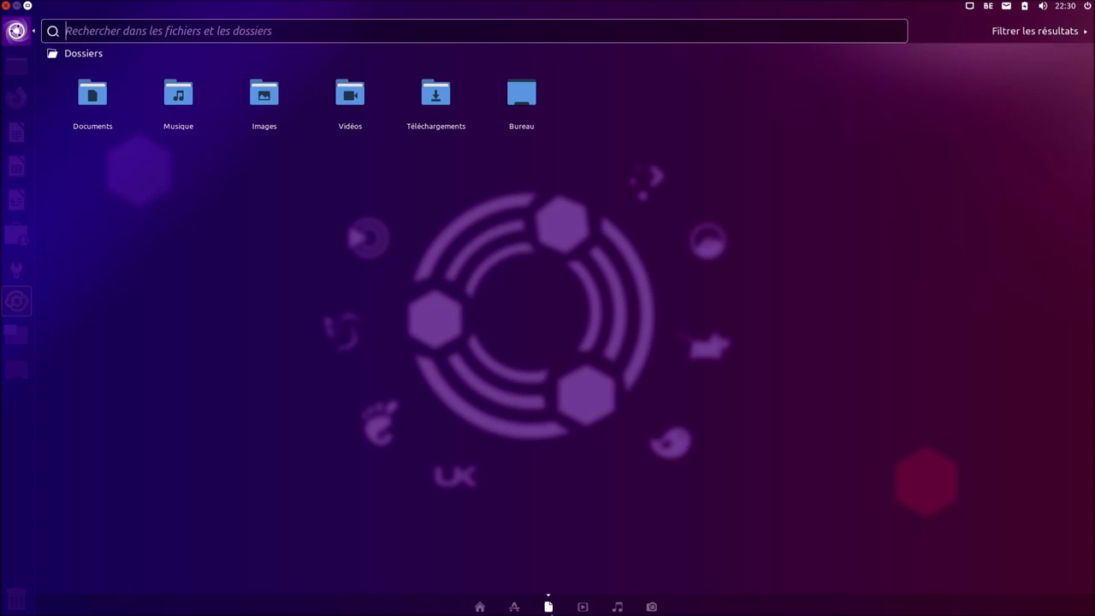
{"action": "left_click", "coordinate": [583, 606]}
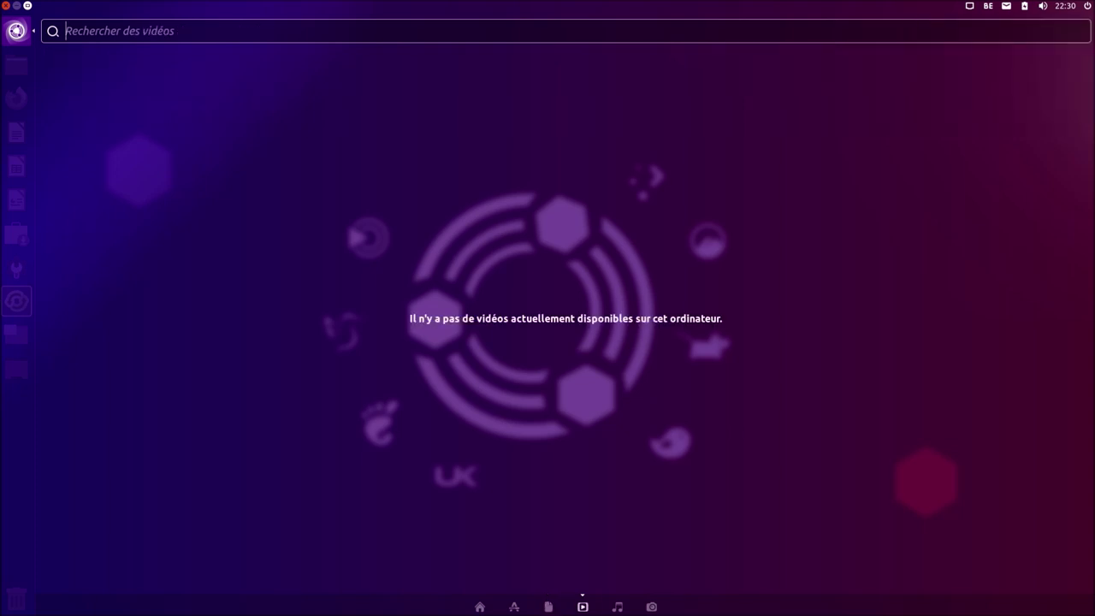
{"action": "left_click", "coordinate": [616, 606]}
{"action": "left_click", "coordinate": [645, 609]}
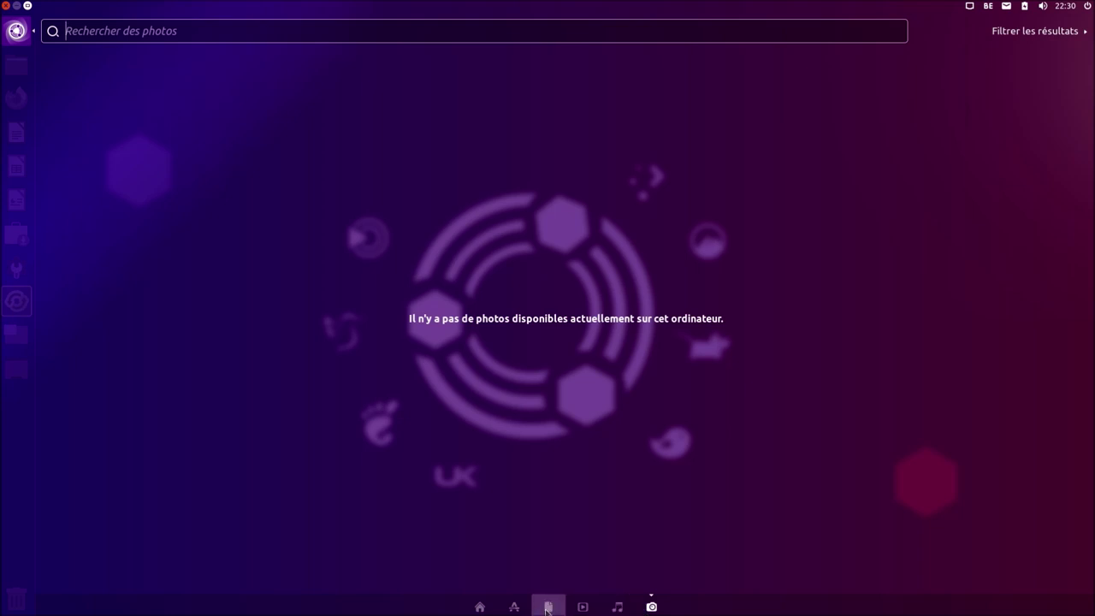
Step: Expand the full list of installed applications in the Dash, browse it and return to the desktop
{"action": "left_click", "coordinate": [518, 607]}
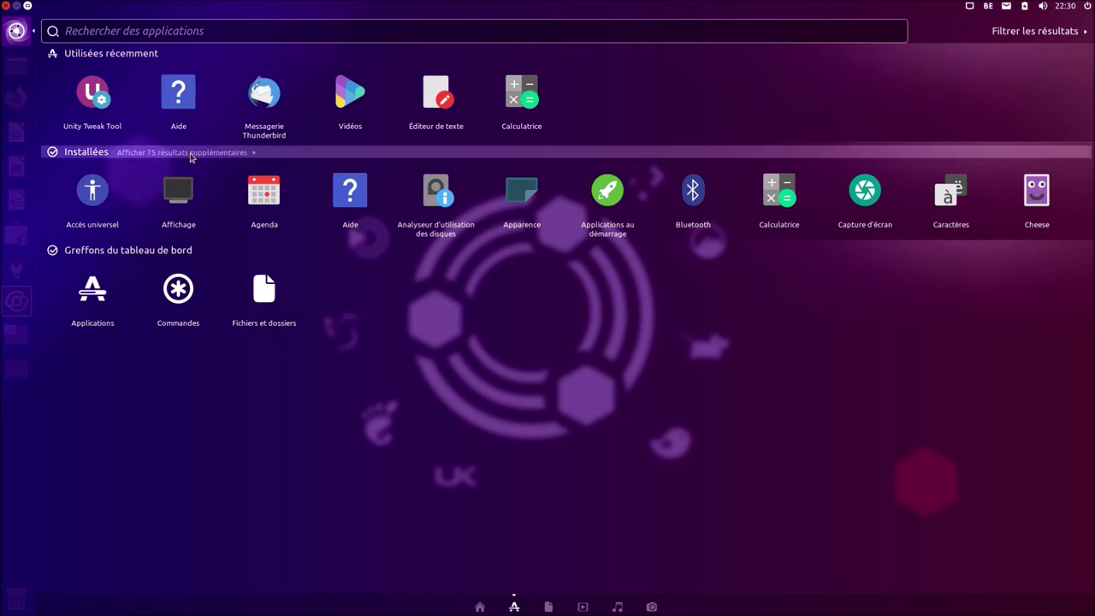
{"action": "left_click", "coordinate": [190, 152]}
{"action": "scroll", "coordinate": [496, 372], "scroll_direction": "down", "scroll_amount": 1}
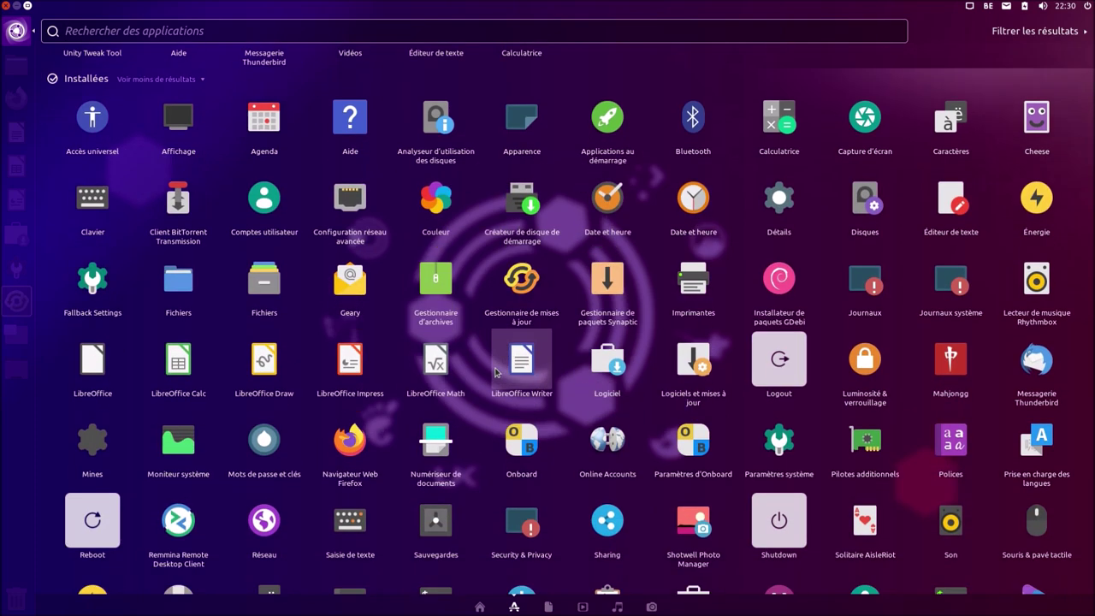
{"action": "scroll", "coordinate": [496, 372], "scroll_direction": "down", "scroll_amount": 3}
{"action": "scroll", "coordinate": [502, 368], "scroll_direction": "up", "scroll_amount": 2}
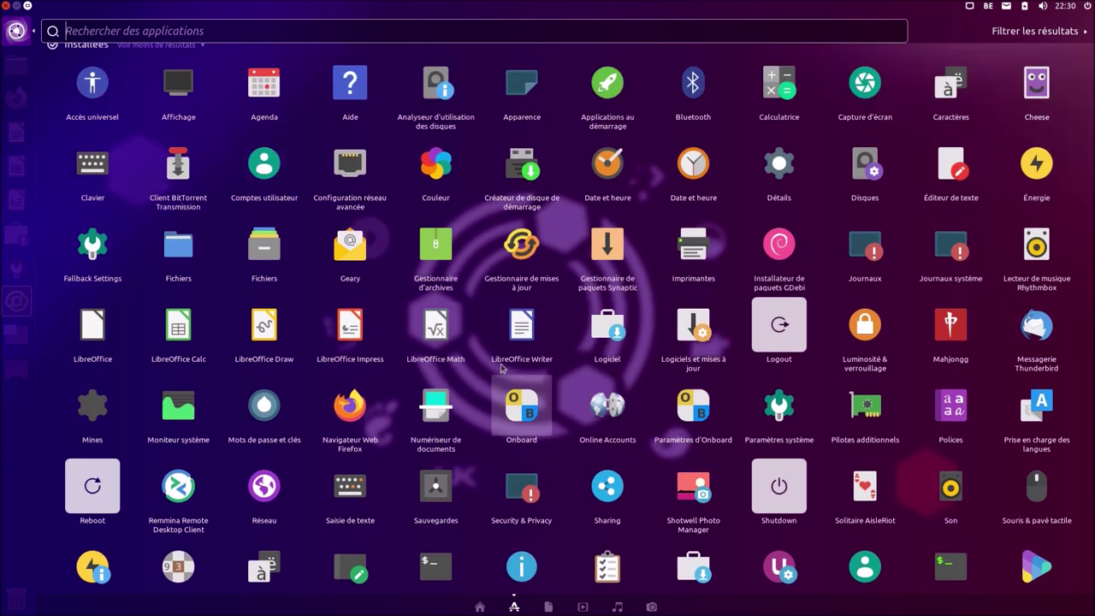
{"action": "scroll", "coordinate": [503, 368], "scroll_direction": "up", "scroll_amount": 2}
{"action": "key", "text": "Escape"}
Step: View the desktop's icon layout options and general desktop settings in the middle of the screen, and close them
{"action": "right_click", "coordinate": [242, 156]}
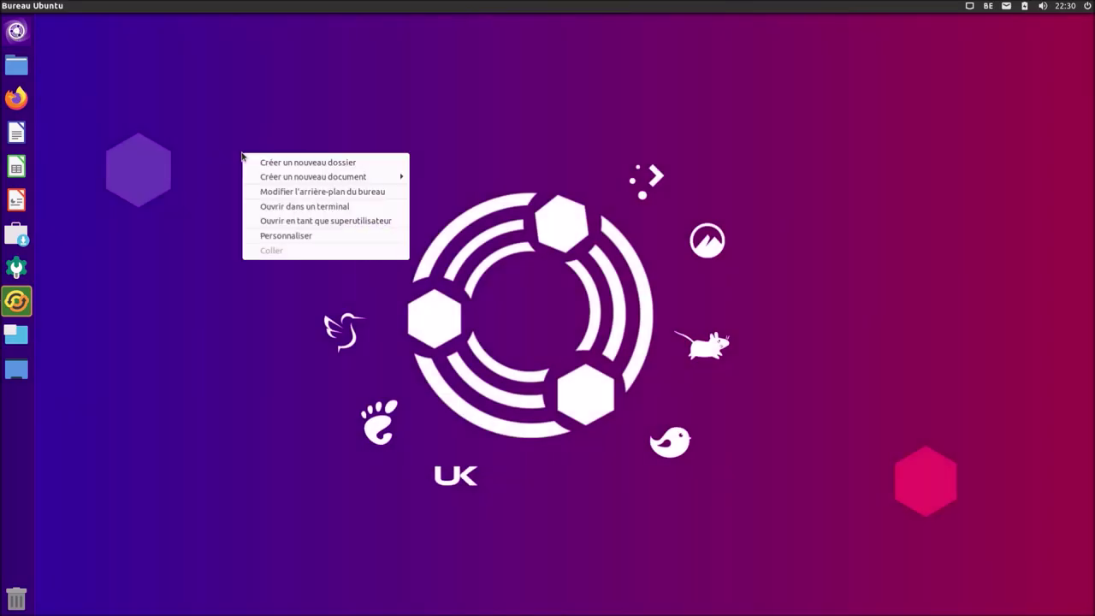
{"action": "left_click", "coordinate": [283, 238]}
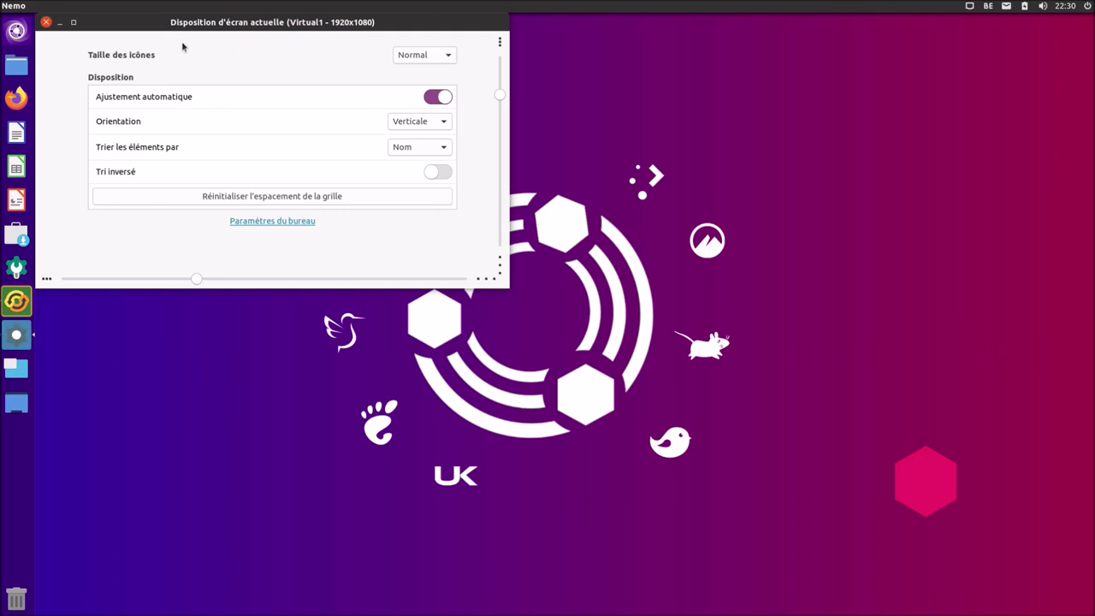
{"action": "left_click_drag", "start_coordinate": [186, 25], "coordinate": [446, 171]}
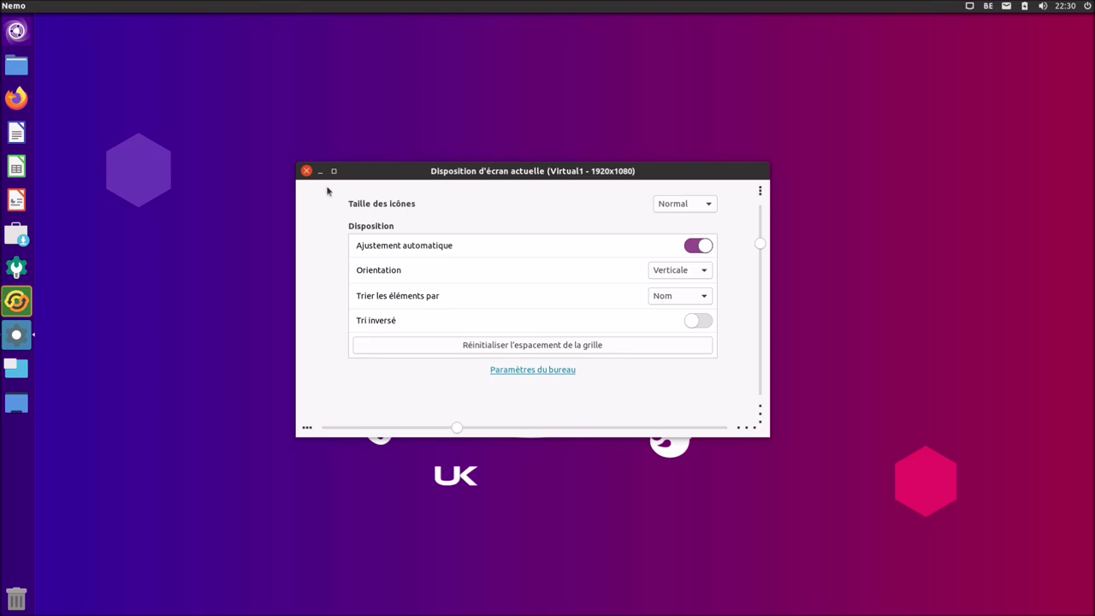
{"action": "left_click", "coordinate": [541, 372]}
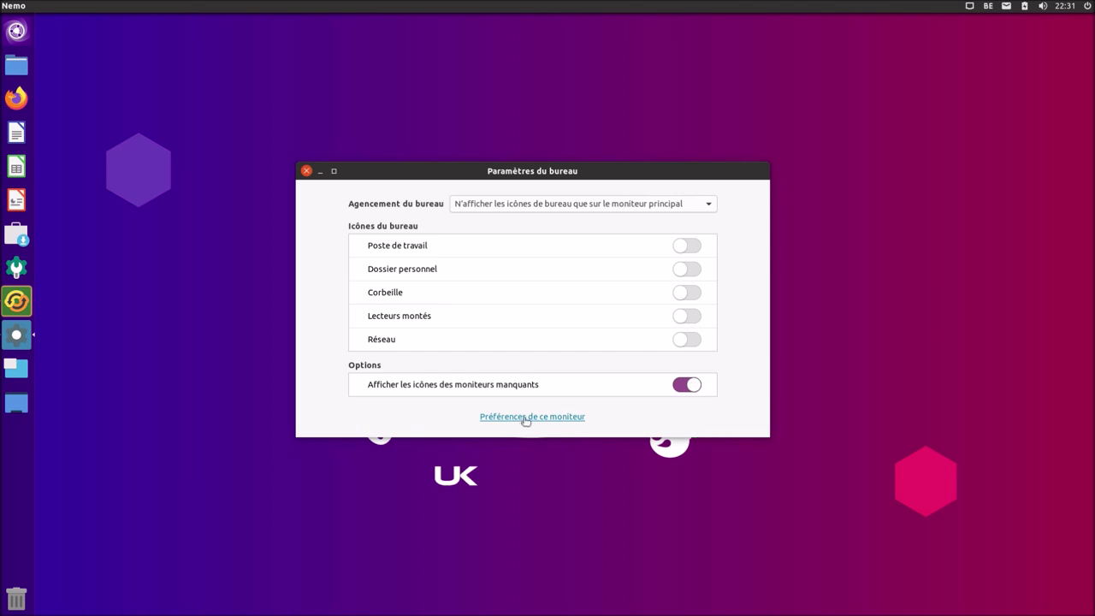
{"action": "left_click", "coordinate": [307, 171]}
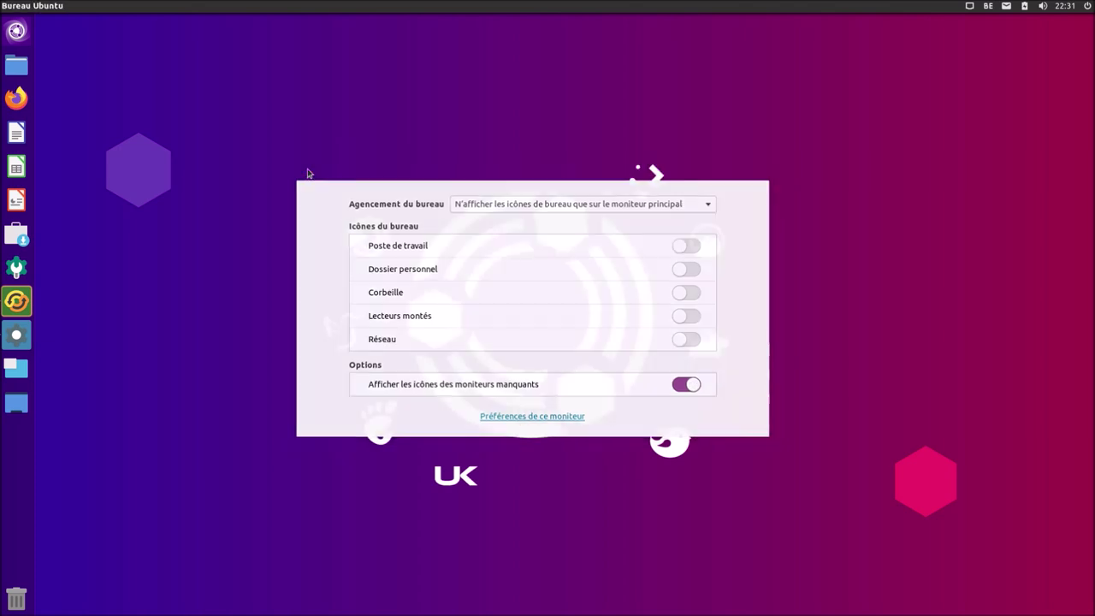
Step: Change the desktop background to the purple wallpaper with the line-drawn cat head and close the appearance settings
{"action": "right_click", "coordinate": [171, 338]}
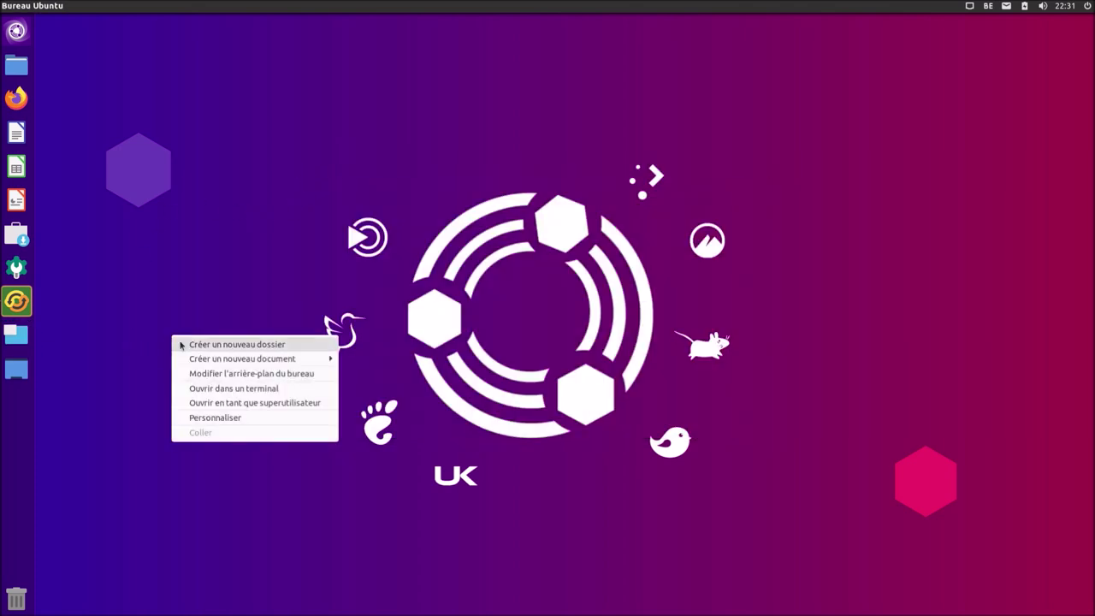
{"action": "left_click", "coordinate": [212, 374]}
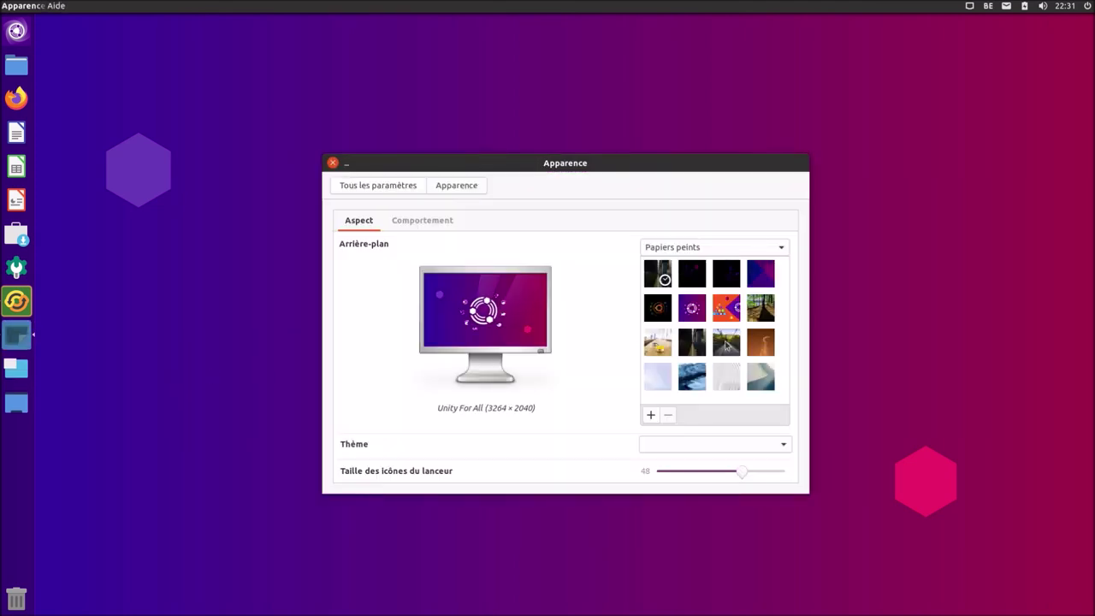
{"action": "scroll", "coordinate": [736, 340], "scroll_direction": "down", "scroll_amount": 6}
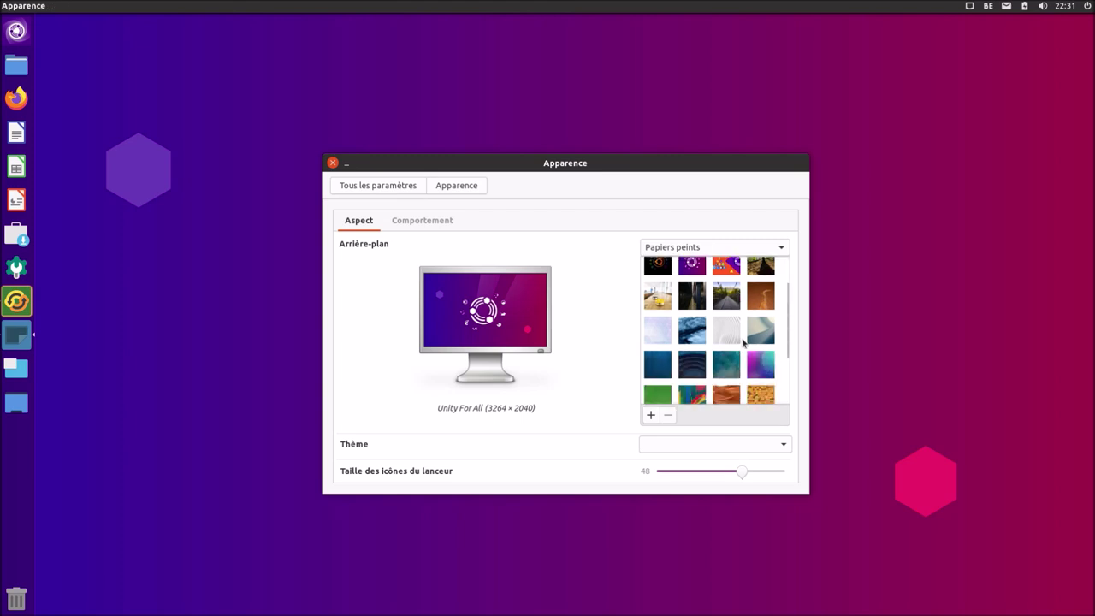
{"action": "scroll", "coordinate": [743, 342], "scroll_direction": "down", "scroll_amount": 5}
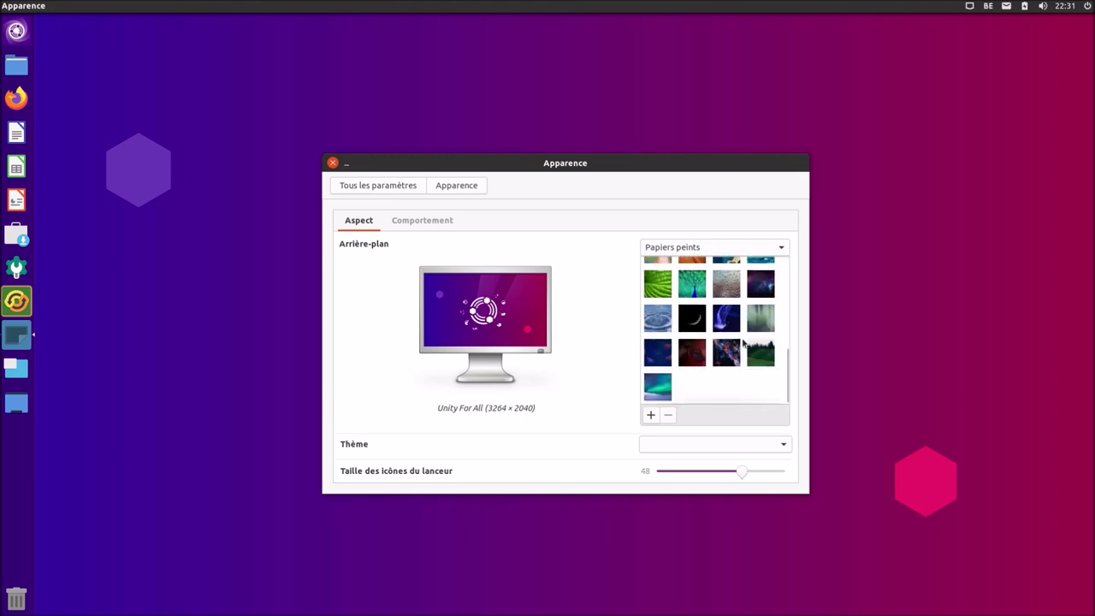
{"action": "scroll", "coordinate": [745, 342], "scroll_direction": "down", "scroll_amount": 1}
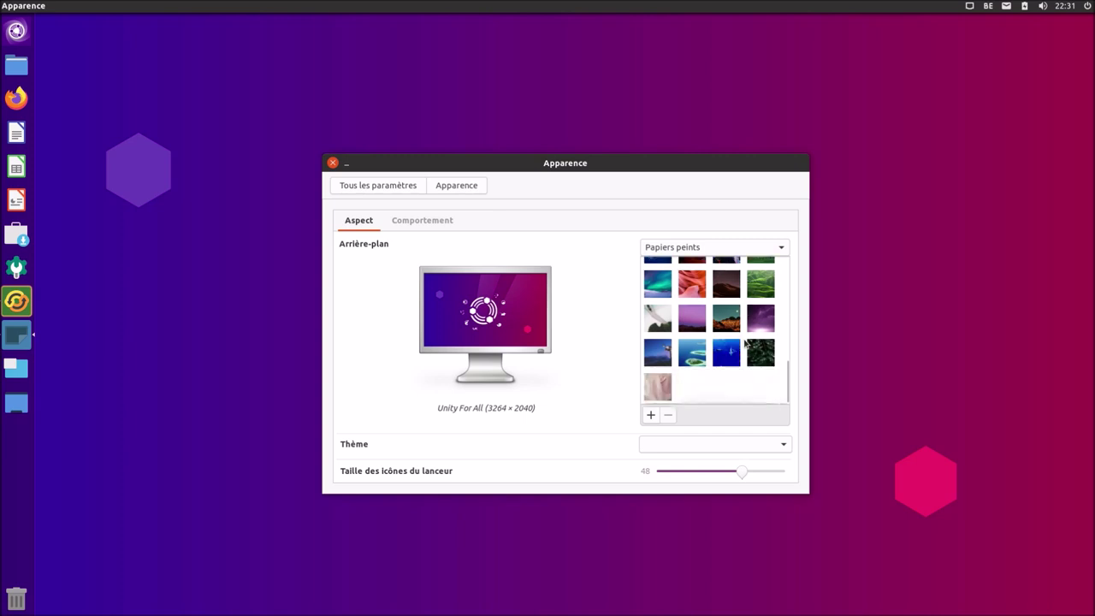
{"action": "left_click", "coordinate": [726, 386]}
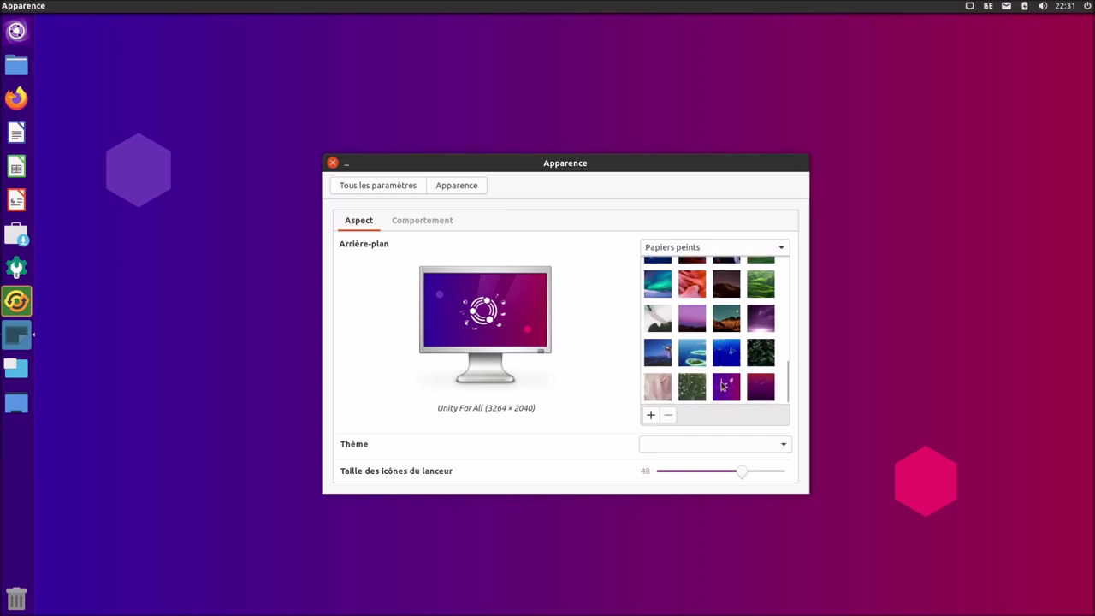
{"action": "left_click", "coordinate": [333, 163]}
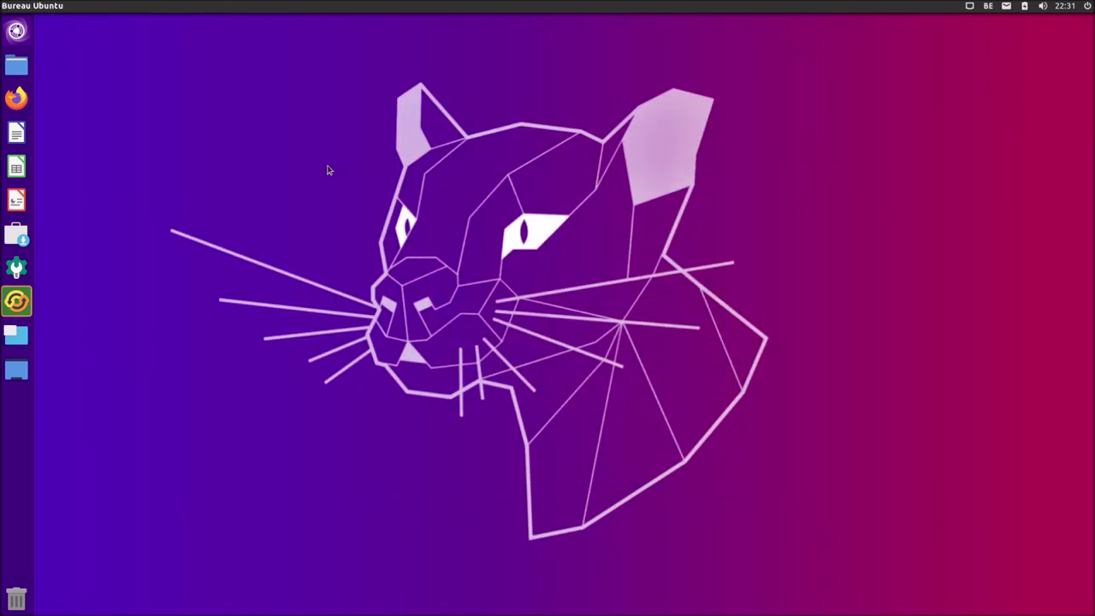
Step: Search the Dash's applications for "ter", launch Terminal and move its window to the middle of the desktop
{"action": "left_click", "coordinate": [23, 31]}
{"action": "left_click", "coordinate": [501, 594]}
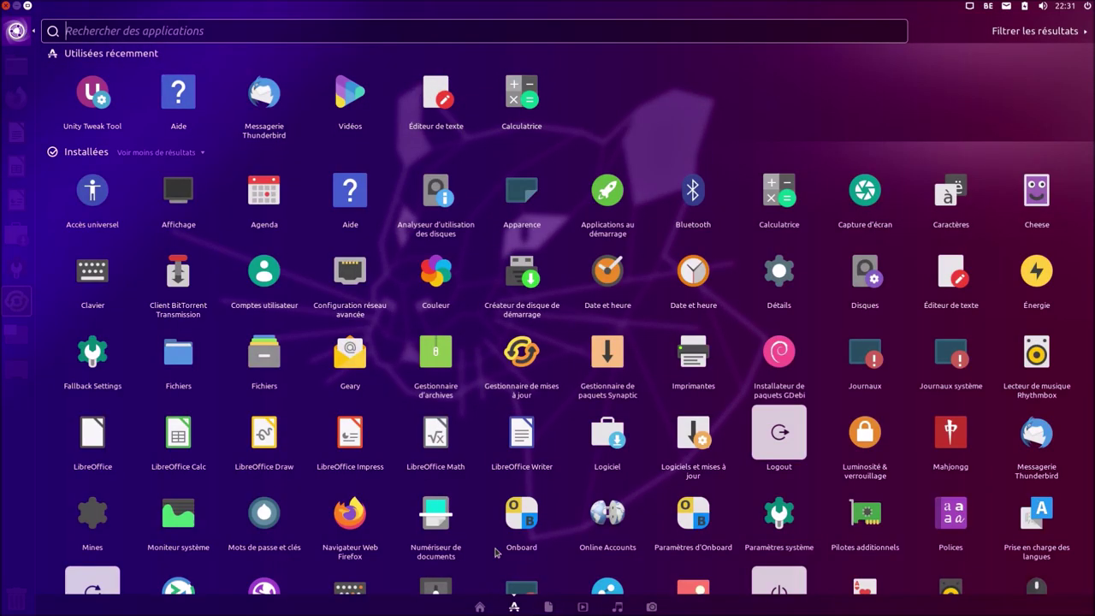
{"action": "type", "text": "ter"}
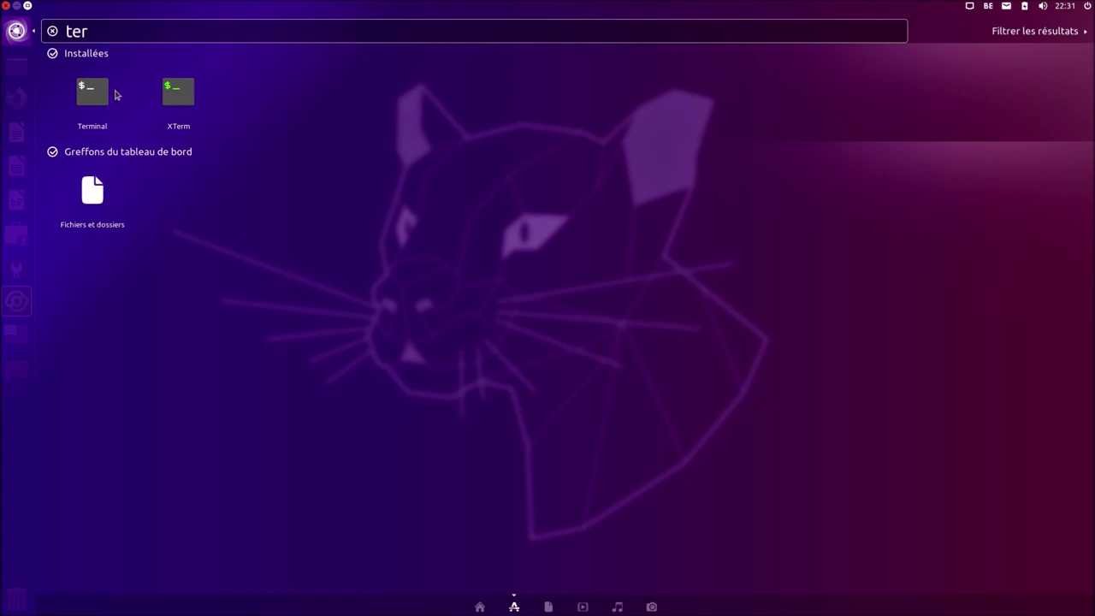
{"action": "left_click", "coordinate": [99, 91]}
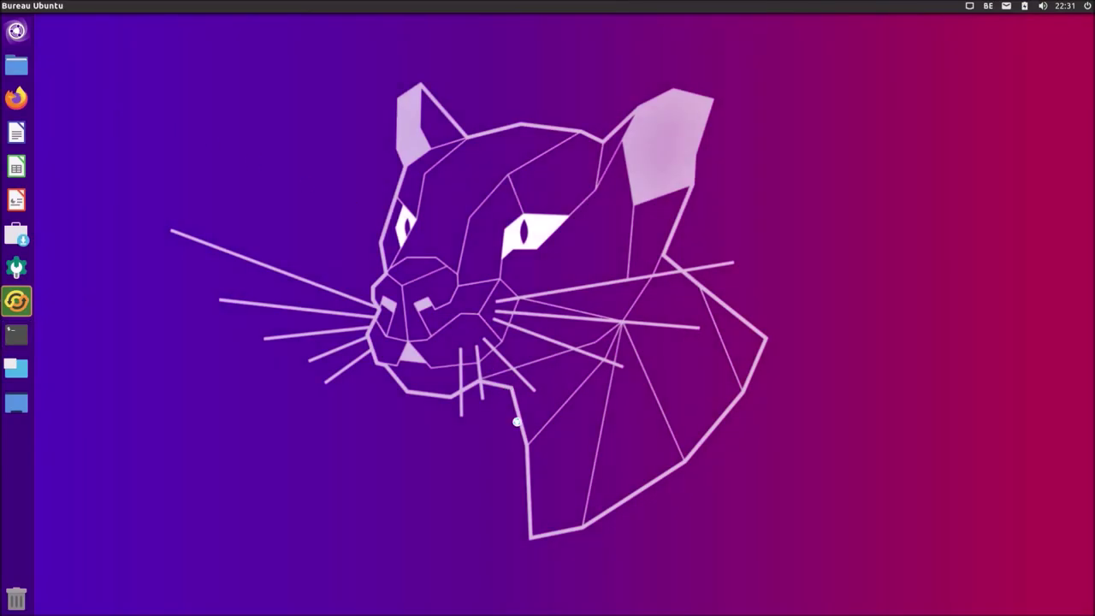
{"action": "left_click_drag", "start_coordinate": [362, 27], "coordinate": [663, 241]}
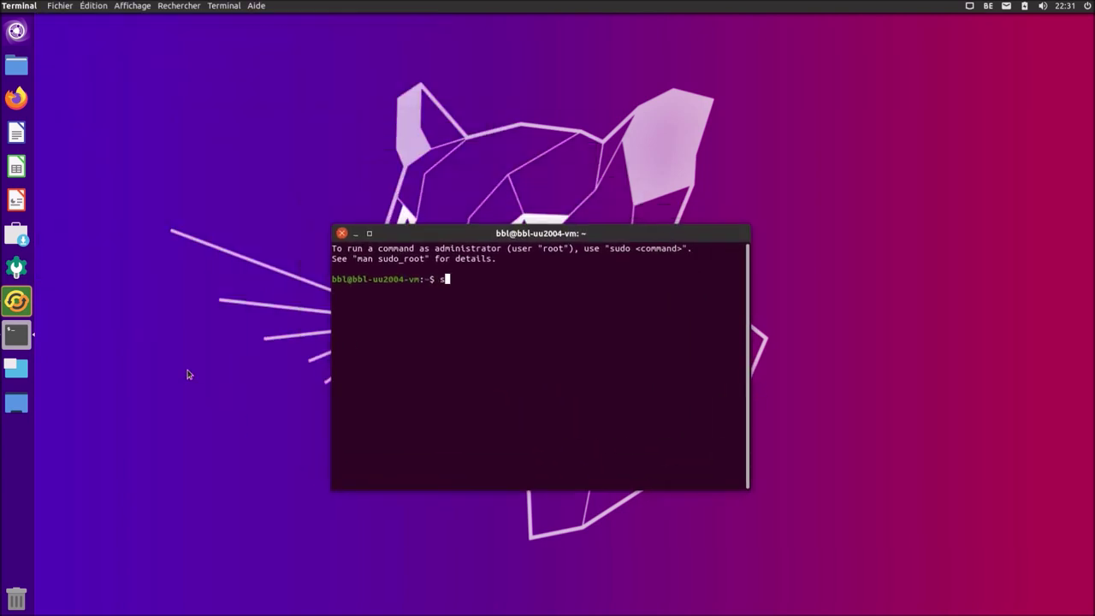
Step: Refresh the package lists with "sudo apt update", entering the account password when asked
{"action": "type", "text": "sudo apt update"}
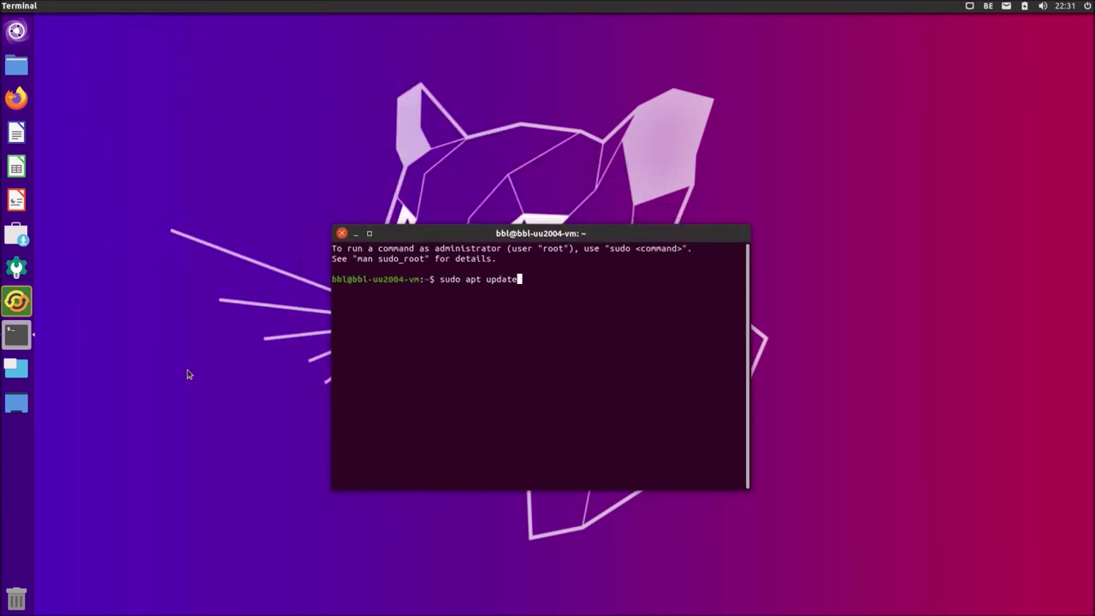
{"action": "key", "text": "Return"}
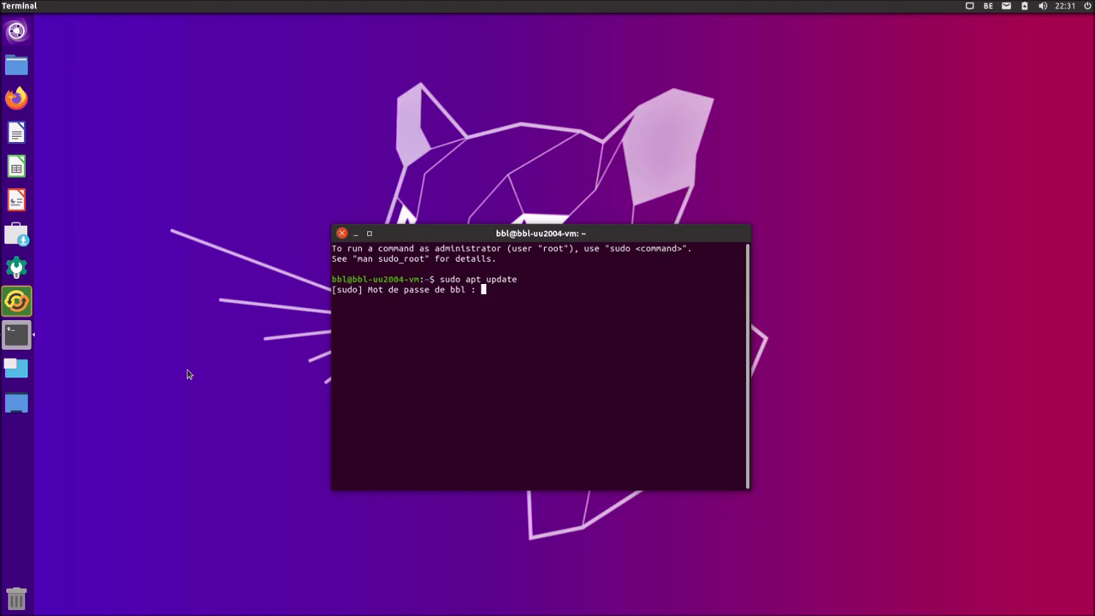
{"action": "key", "text": "Return"}
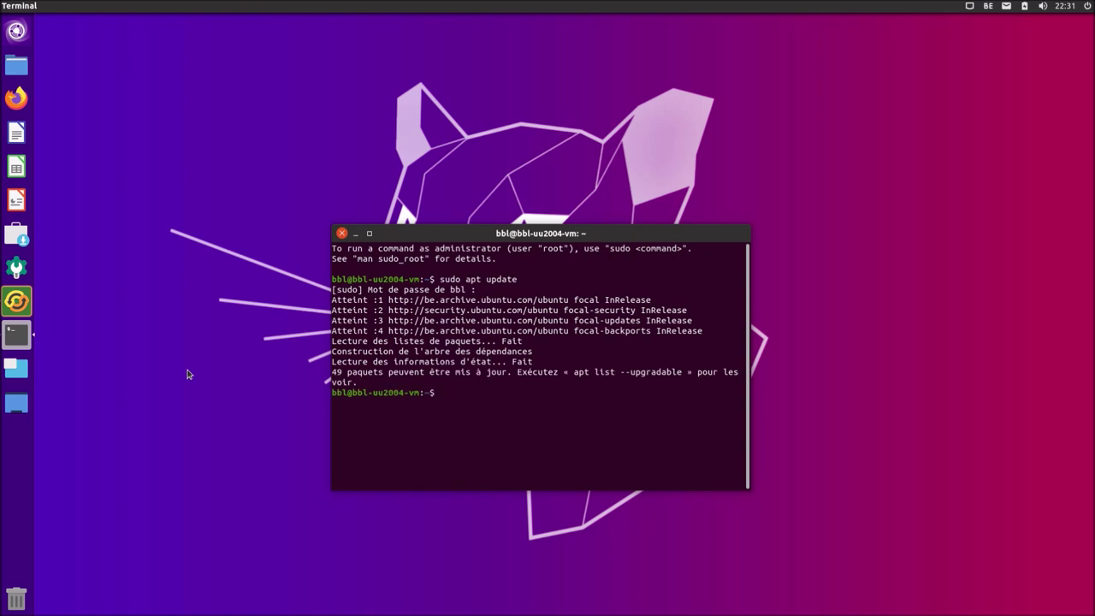
Step: Run "sudo apt upgrade" and answer "o" to install the available package updates
{"action": "type", "text": "sudo apty u"}
{"action": "key", "text": "BackSpace"}
{"action": "key", "text": "BackSpace"}
{"action": "key", "text": "BackSpace"}
{"action": "type", "text": "upgrade"}
{"action": "key", "text": "Return"}
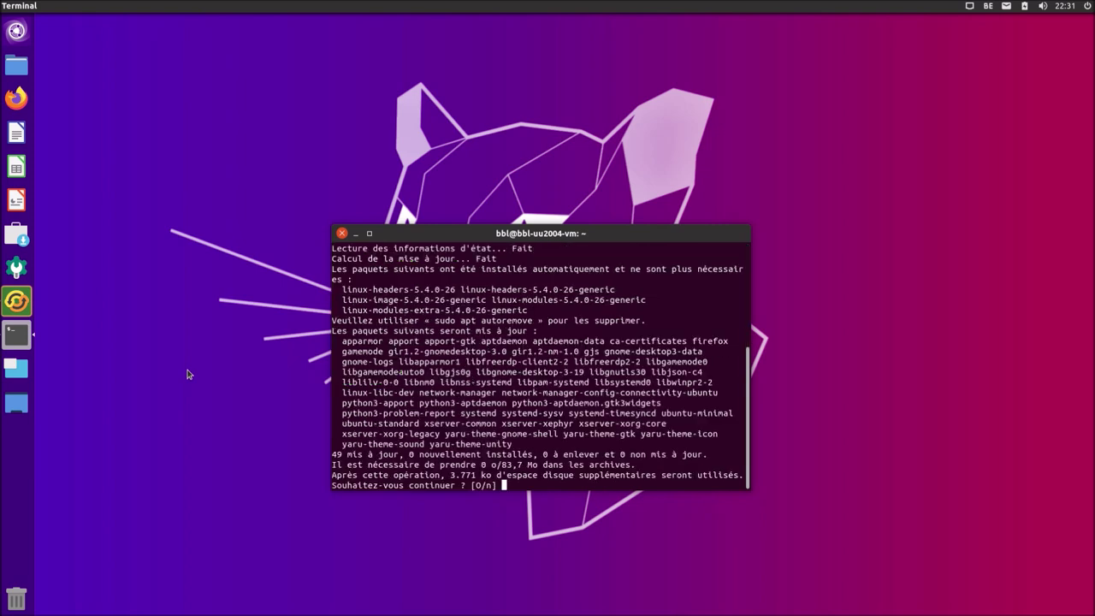
{"action": "type", "text": "o"}
{"action": "key", "text": "Return"}
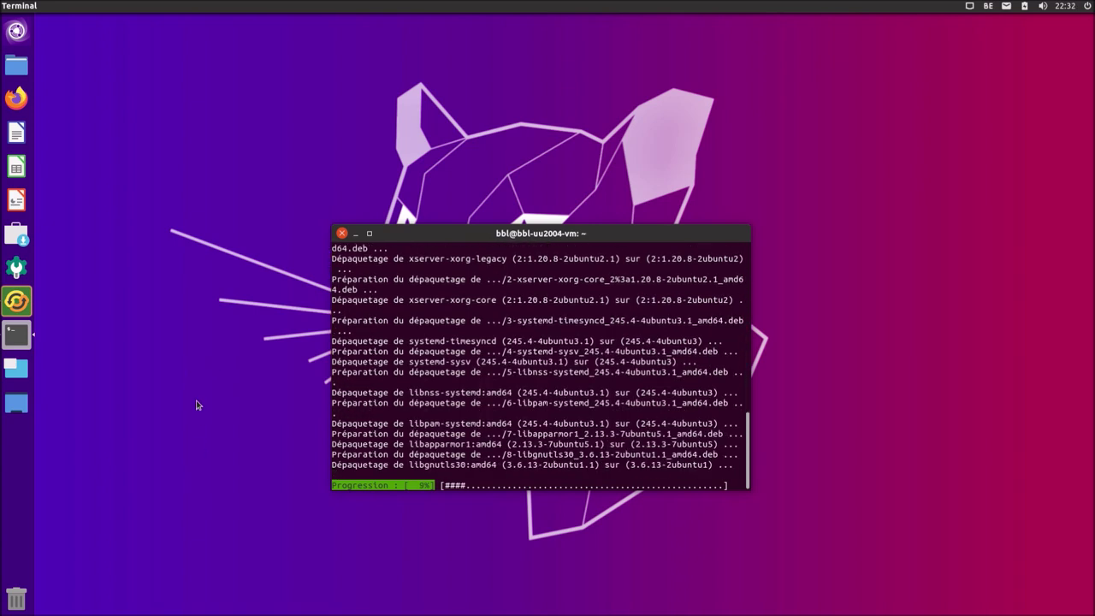
Step: View the computer's system details and browse the session and keyboard layout indicators, closing the details window when finished
{"action": "left_click", "coordinate": [1087, 7]}
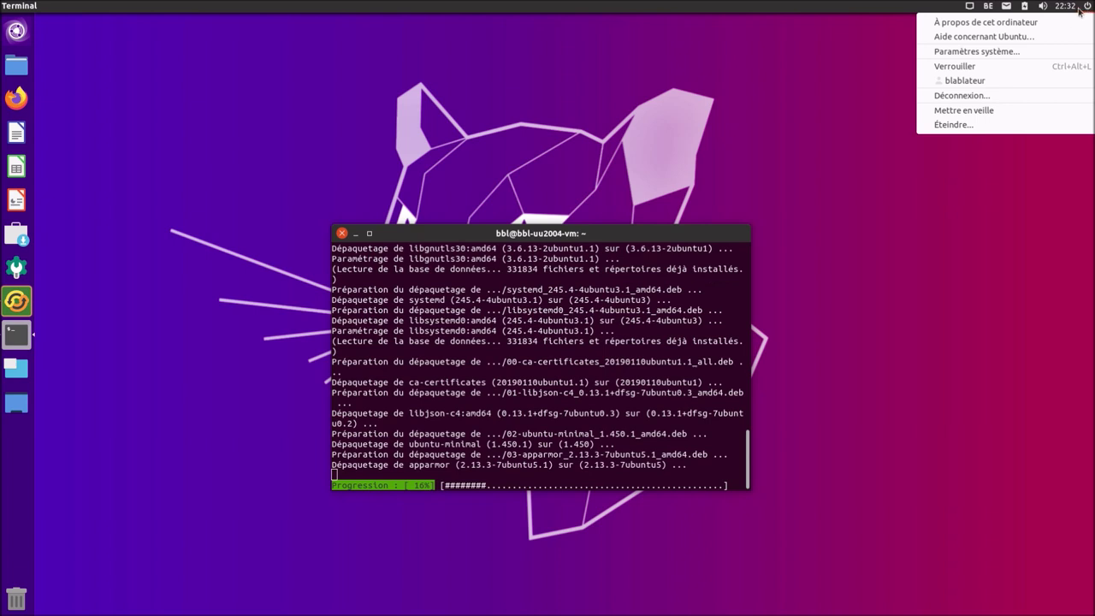
{"action": "left_click", "coordinate": [1058, 26]}
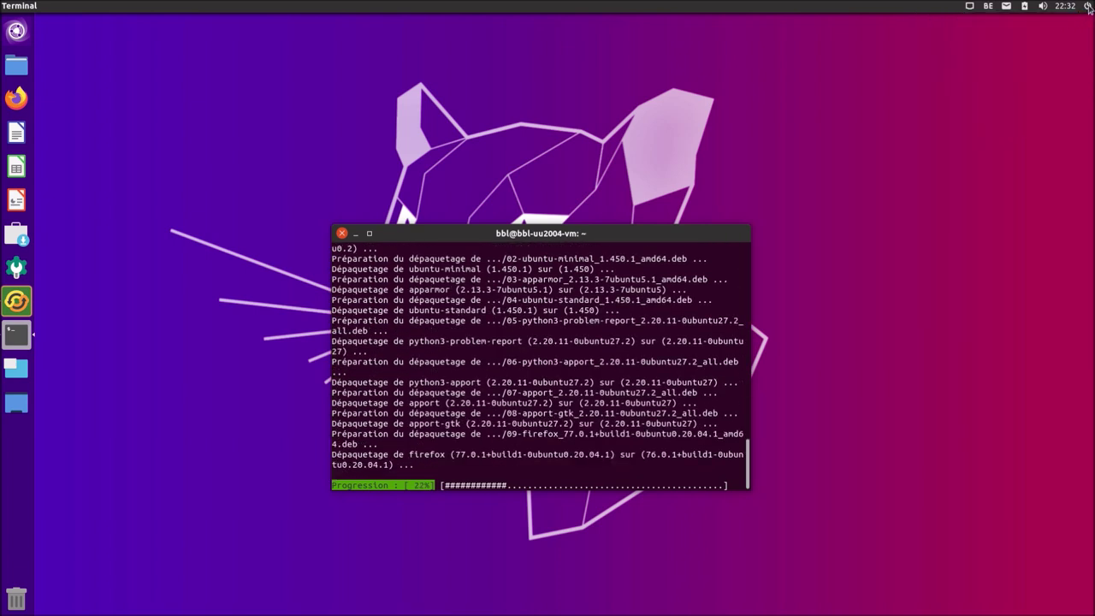
{"action": "left_click", "coordinate": [1087, 7]}
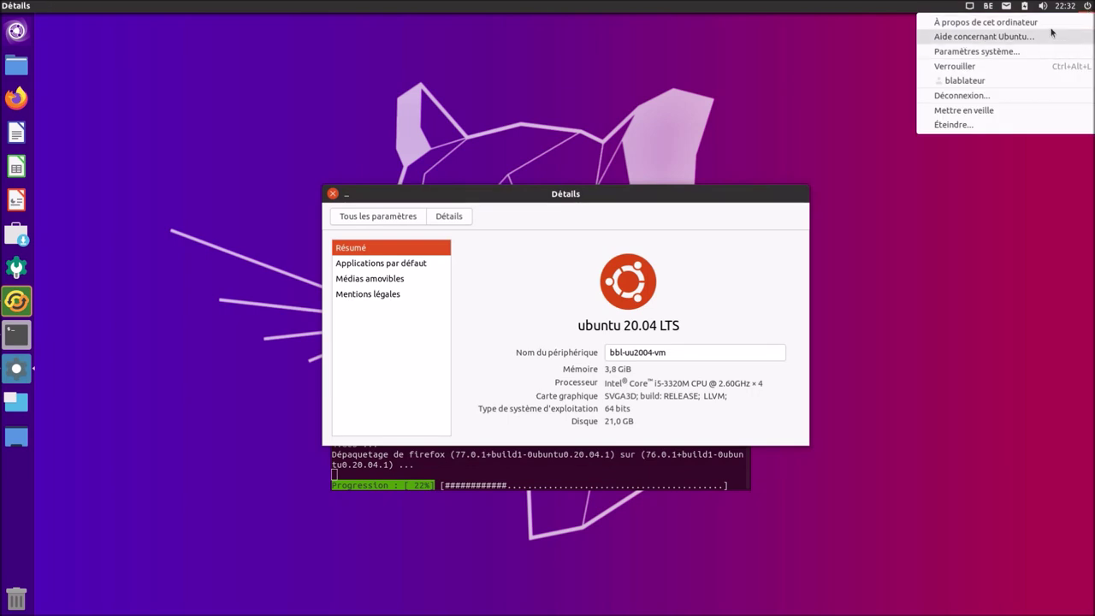
{"action": "mouse_move", "coordinate": [1062, 6]}
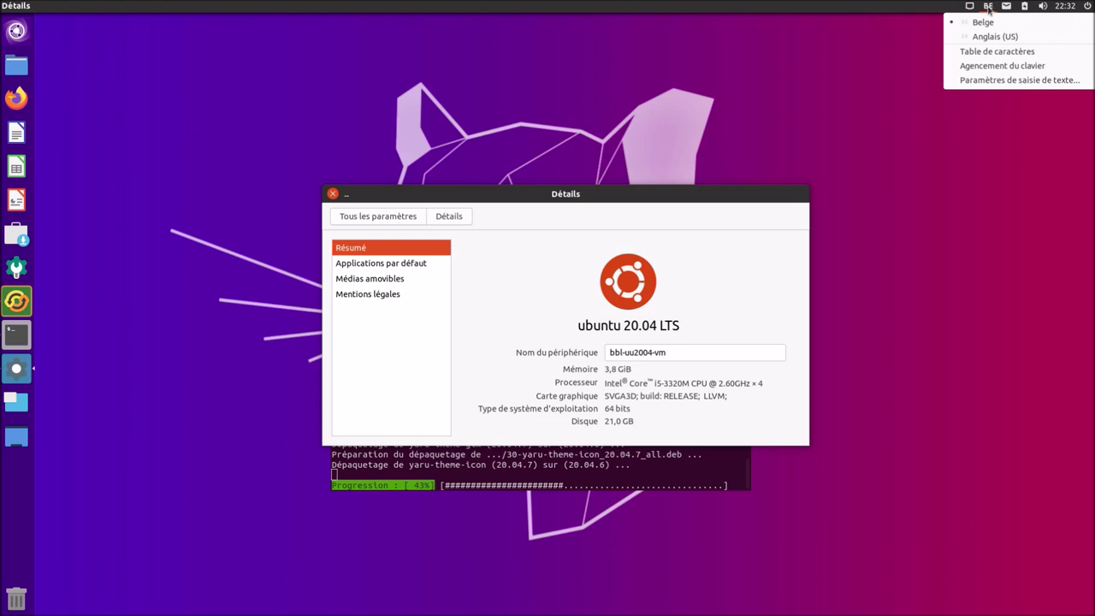
{"action": "left_click", "coordinate": [719, 70]}
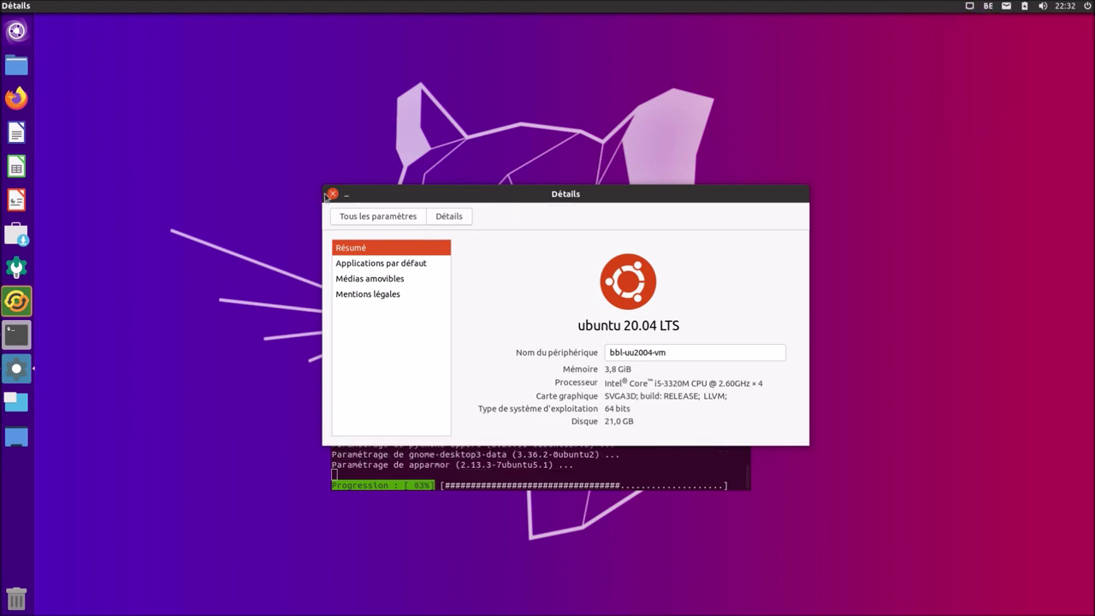
{"action": "left_click", "coordinate": [331, 194]}
Step: Move the Terminal window aside, search the Dash for "mise", launch Gestionnaire de mises à jour and open its settings
{"action": "left_click_drag", "start_coordinate": [403, 233], "coordinate": [672, 77]}
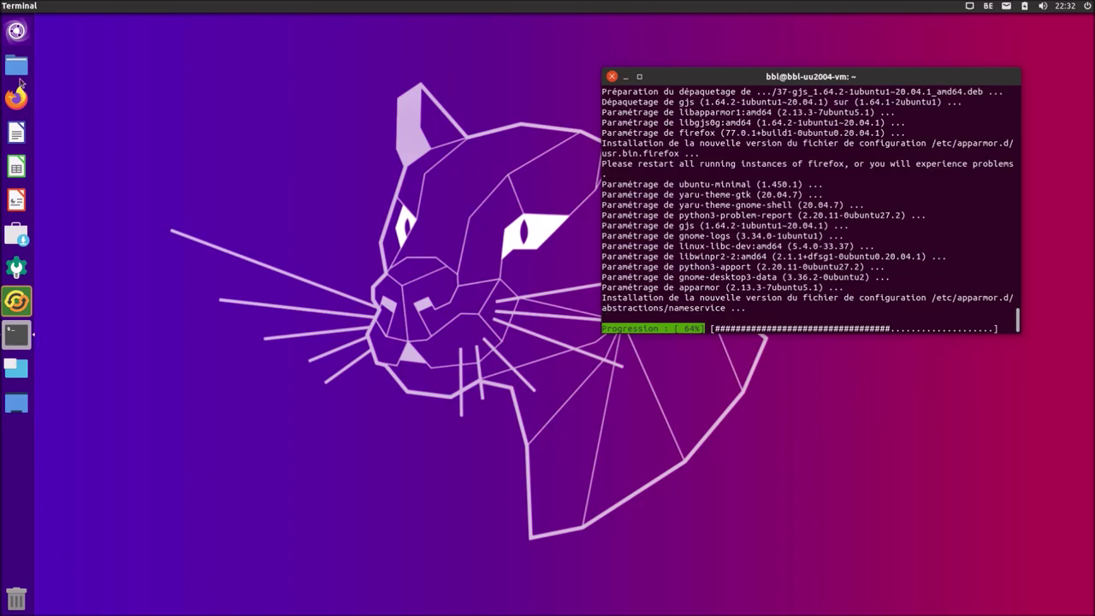
{"action": "left_click", "coordinate": [16, 32]}
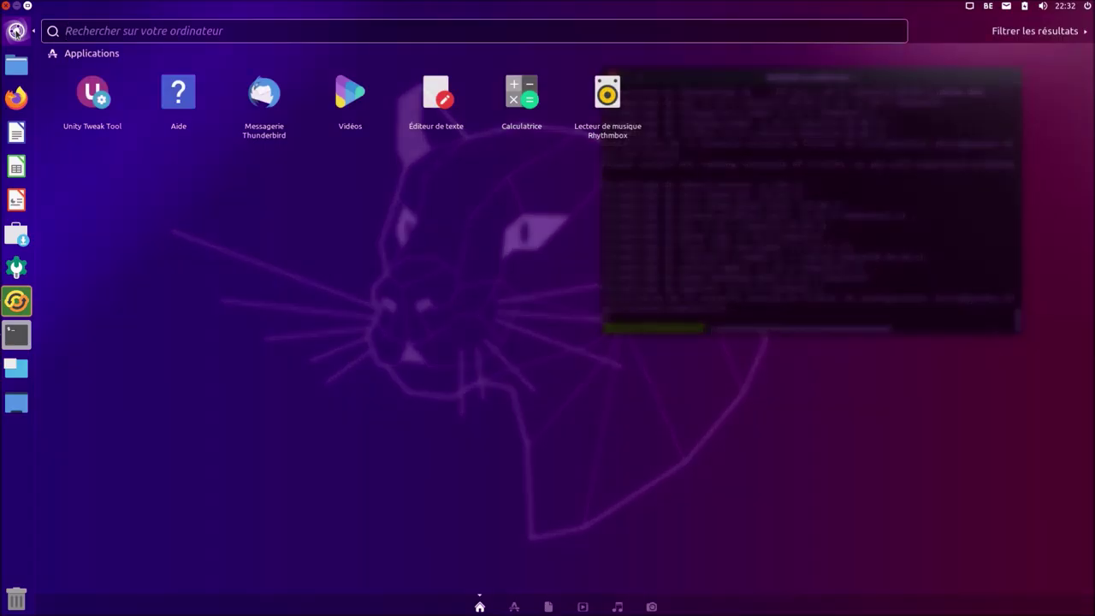
{"action": "type", "text": "mise"}
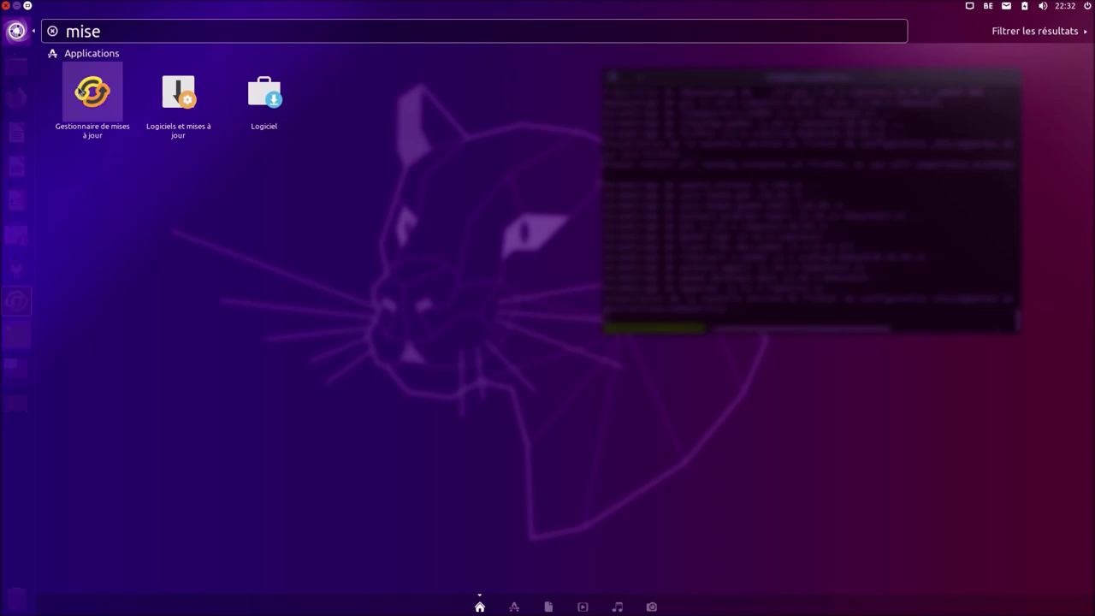
{"action": "left_click", "coordinate": [81, 93]}
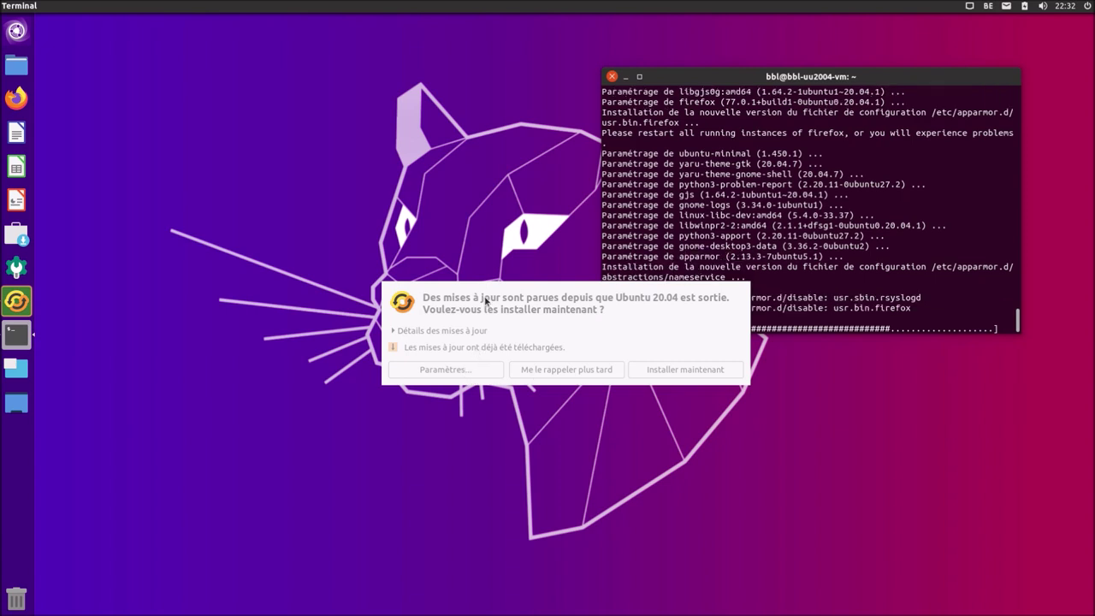
{"action": "left_click", "coordinate": [451, 369]}
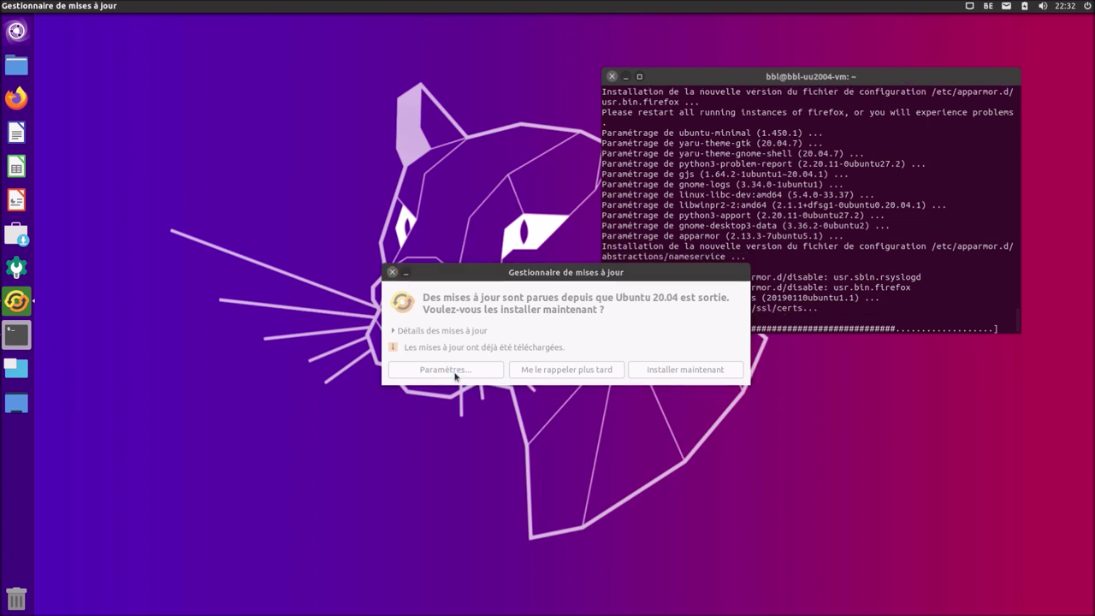
Step: Enable the Partenaires de Canonical software source, without its source code entry, and authenticate with the account password
{"action": "left_click", "coordinate": [323, 246]}
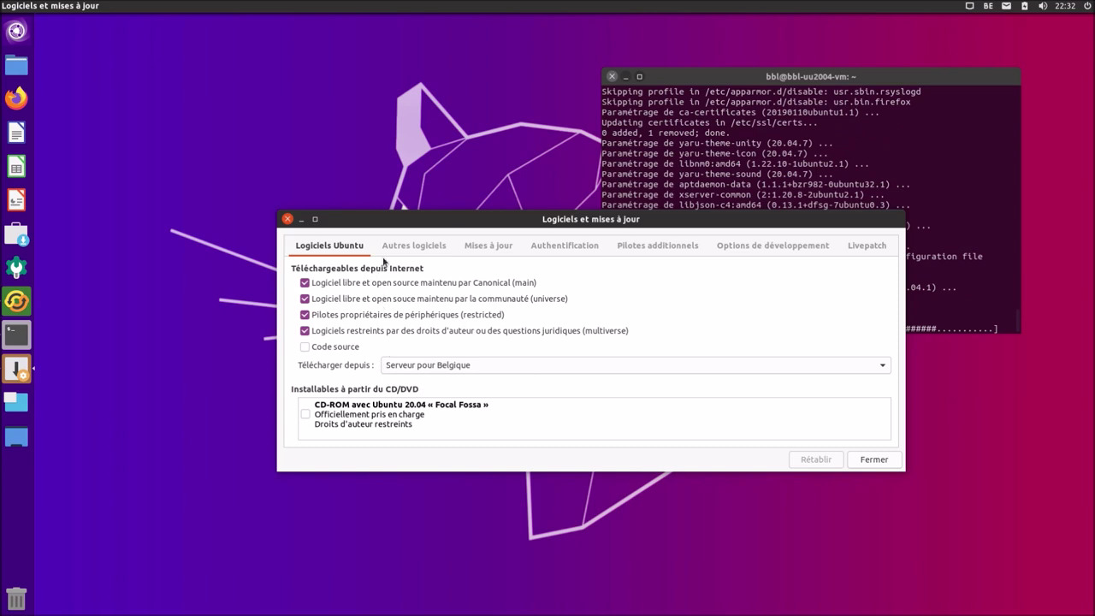
{"action": "left_click", "coordinate": [408, 248]}
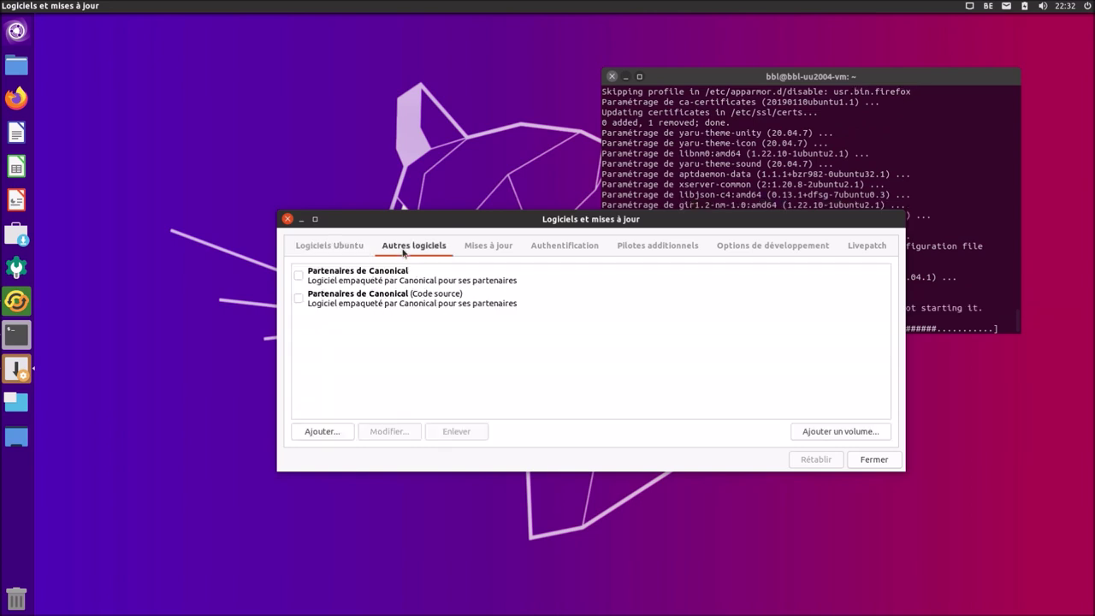
{"action": "left_click", "coordinate": [298, 276]}
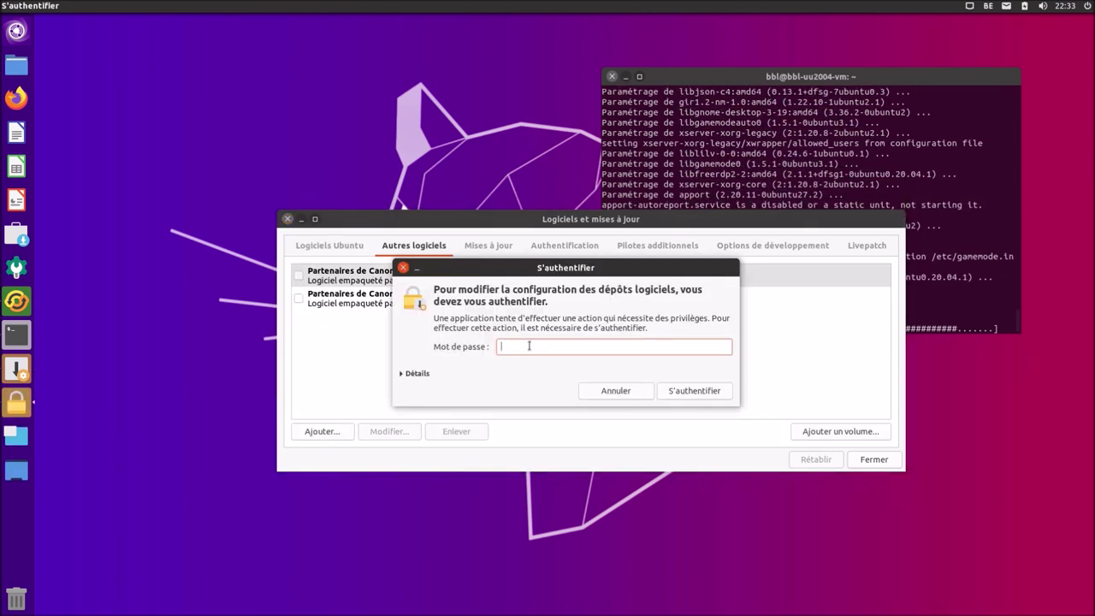
{"action": "type", "text": "•••••"}
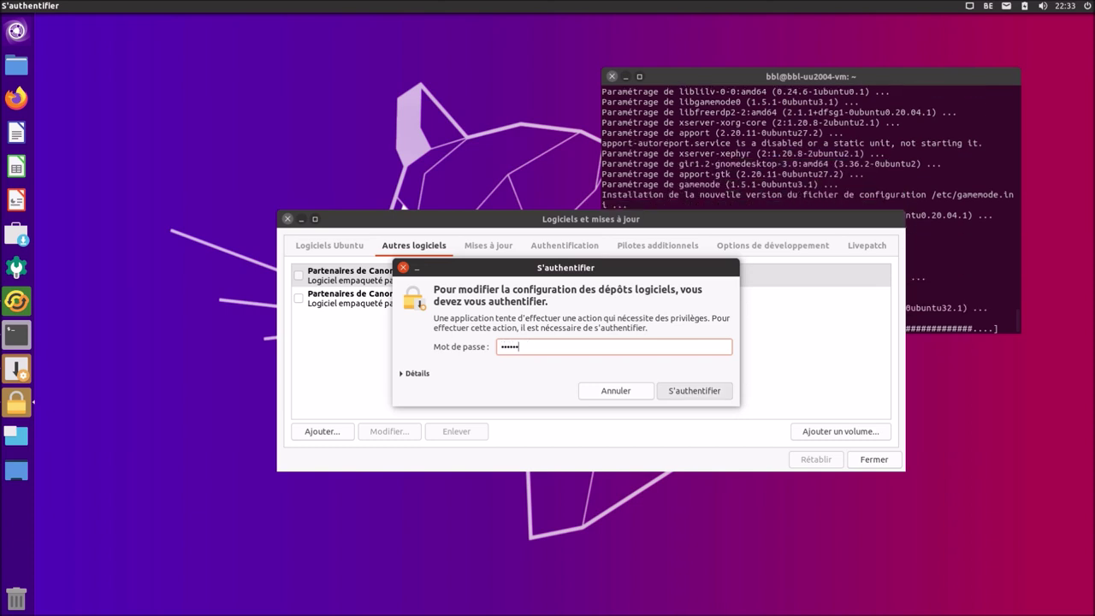
{"action": "key", "text": "Return"}
Step: Set the notification for other (non-security) updates to "Afficher immédiatement"
{"action": "left_click", "coordinate": [488, 246]}
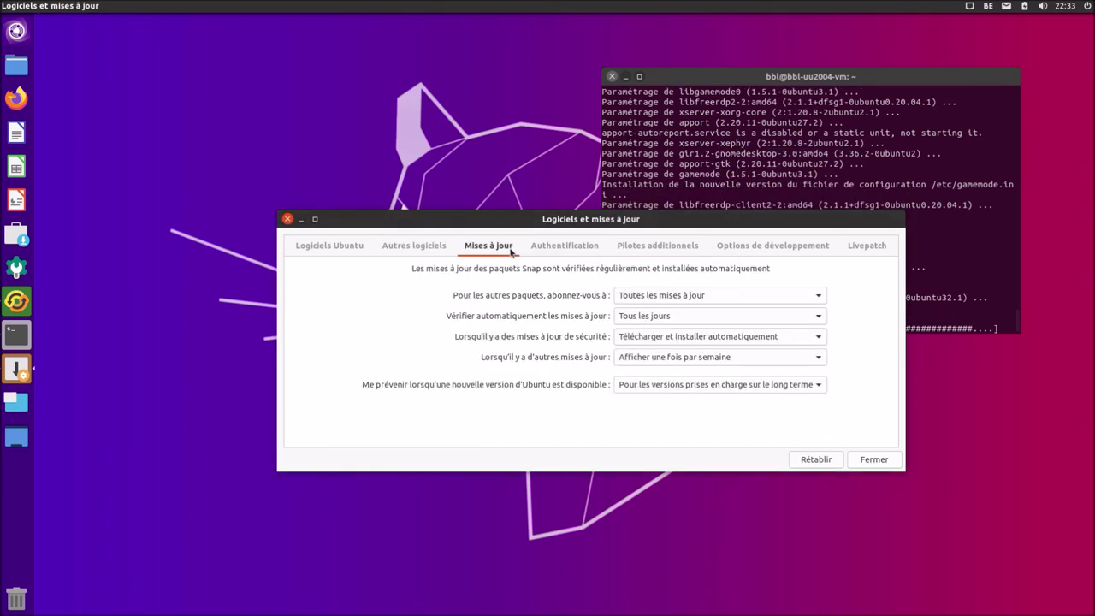
{"action": "left_click", "coordinate": [682, 363]}
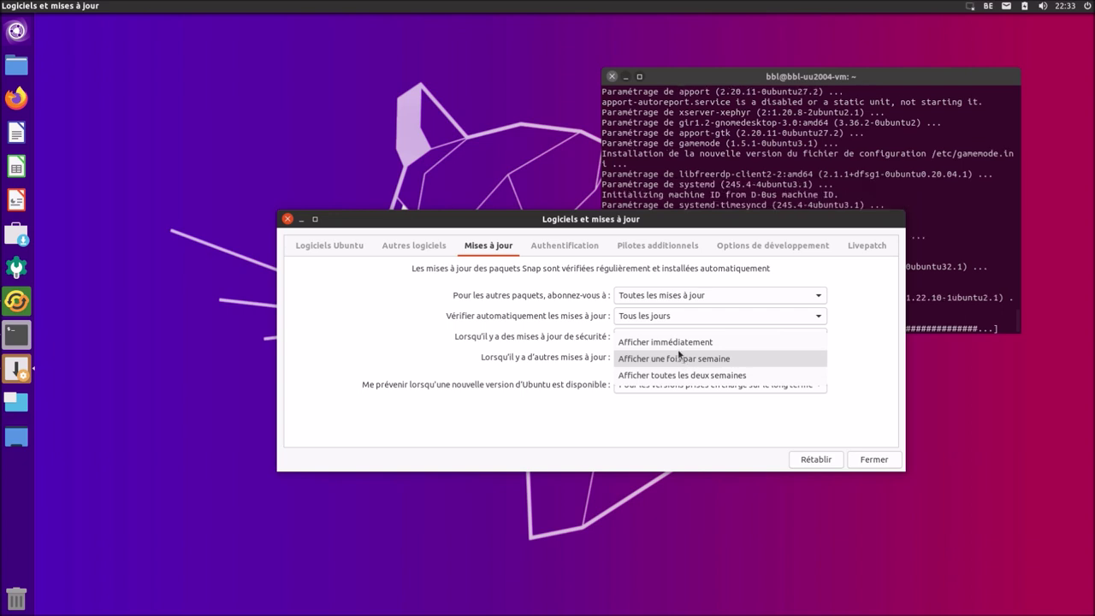
{"action": "left_click", "coordinate": [675, 345]}
Step: Look through the authentication keys, additional drivers, development options and Livepatch settings
{"action": "left_click", "coordinate": [551, 246]}
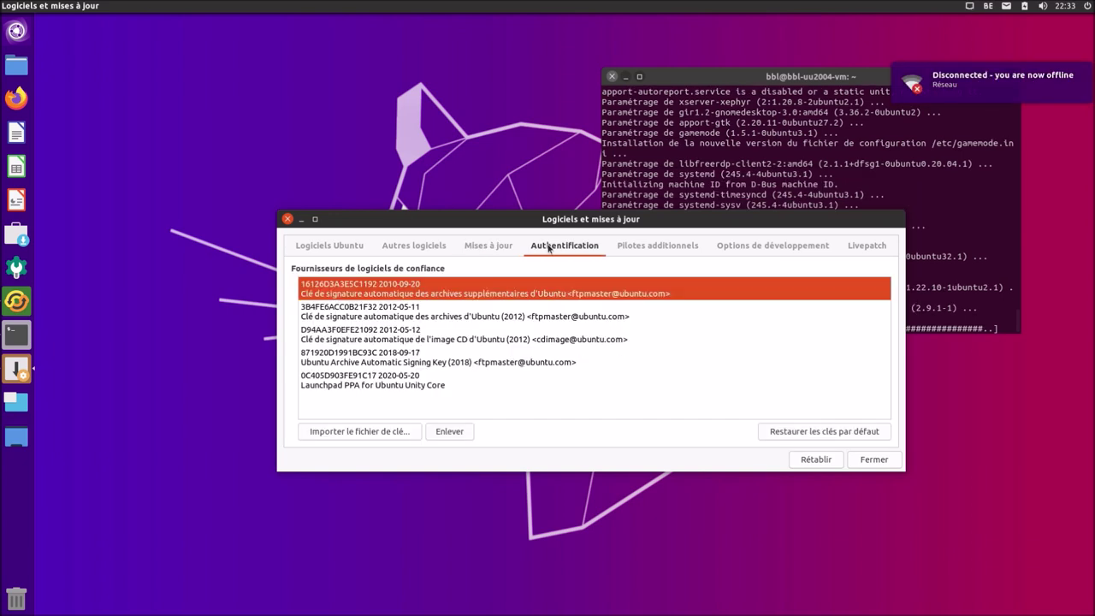
{"action": "left_click", "coordinate": [679, 247]}
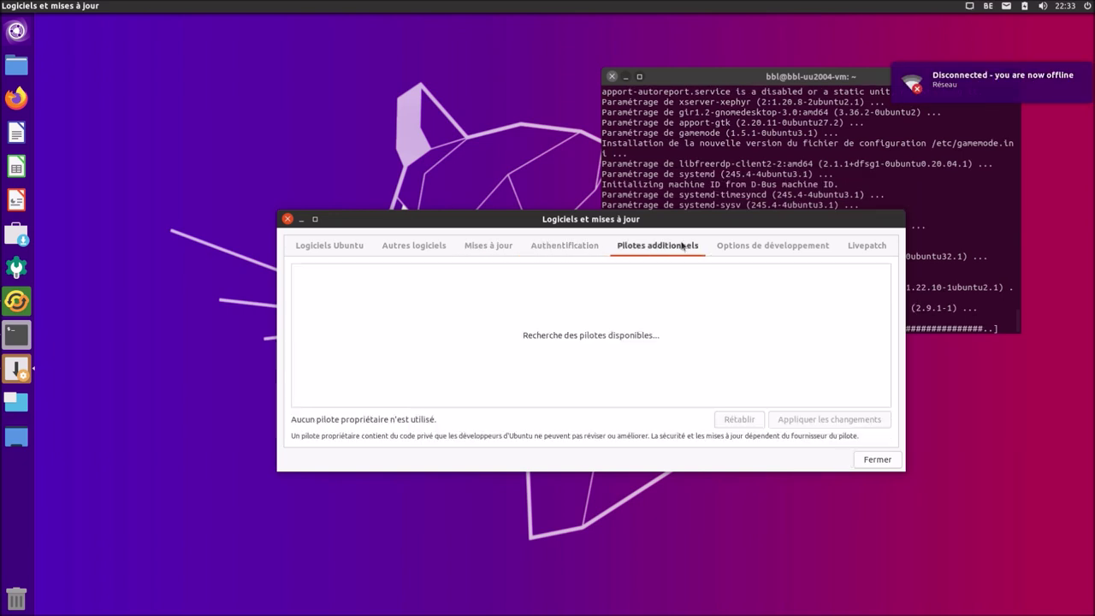
{"action": "left_click", "coordinate": [745, 247]}
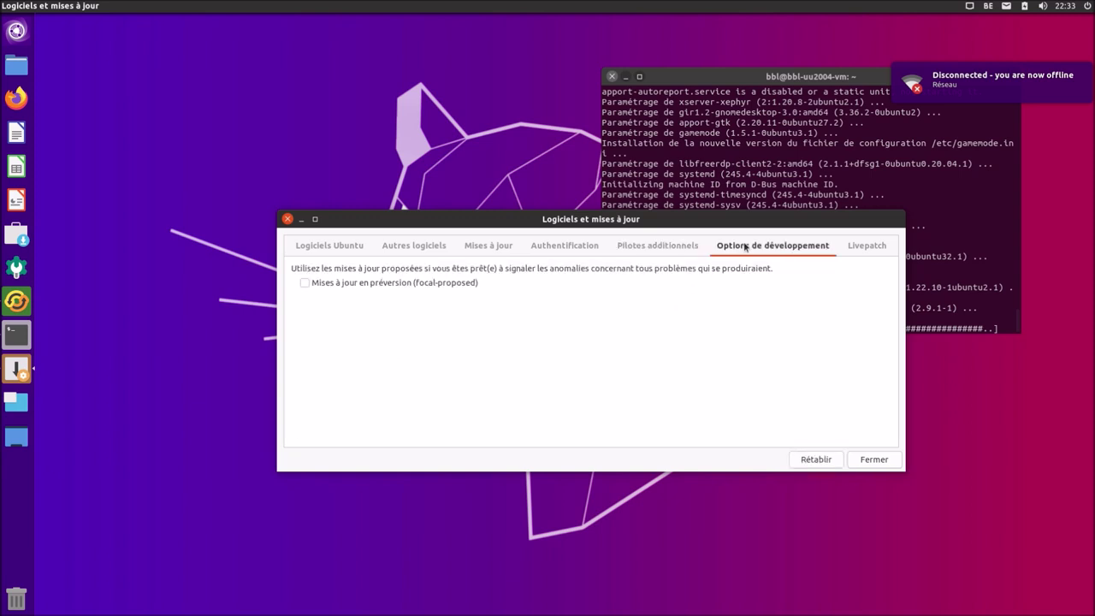
{"action": "left_click", "coordinate": [865, 245]}
Step: Close the Logiciels et mises à jour settings and reload the outdated software information, checking the Terminal's upgrade progress meanwhile
{"action": "left_click_drag", "start_coordinate": [568, 226], "coordinate": [380, 269]}
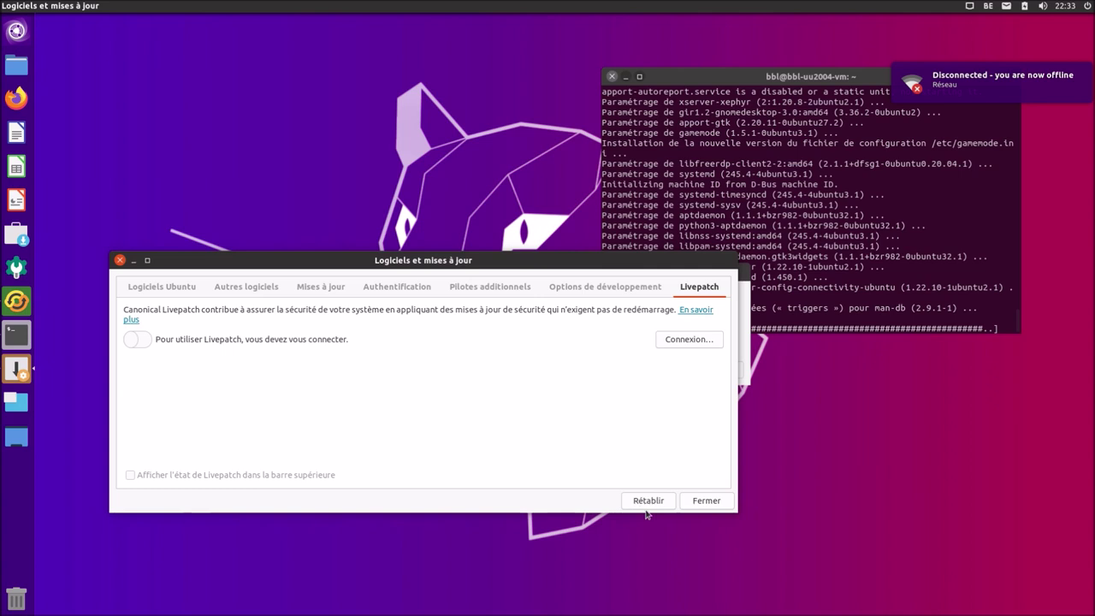
{"action": "left_click", "coordinate": [692, 503]}
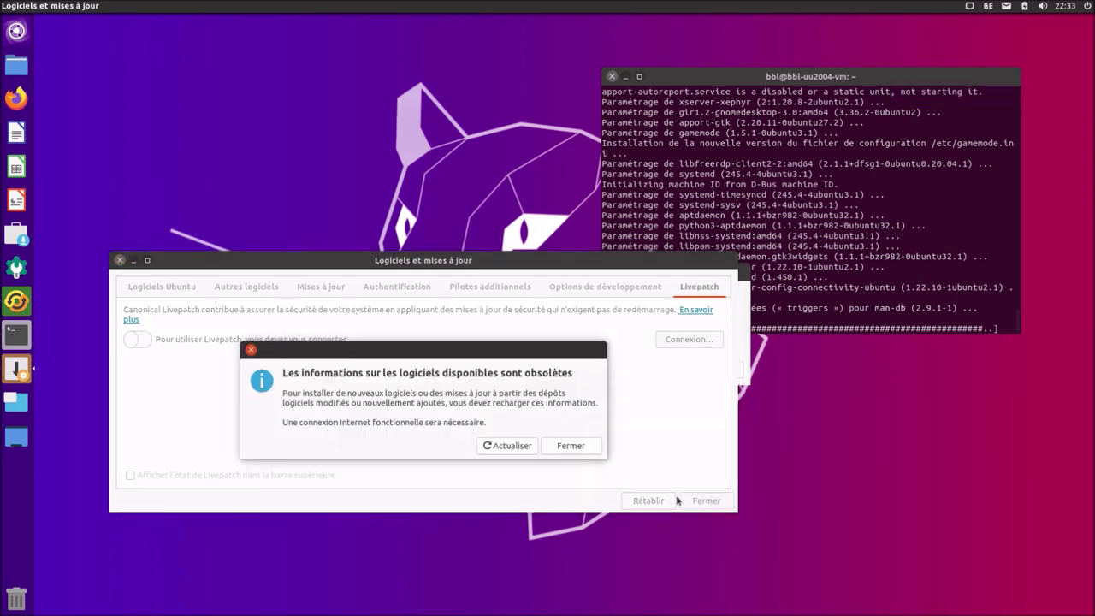
{"action": "left_click", "coordinate": [882, 89]}
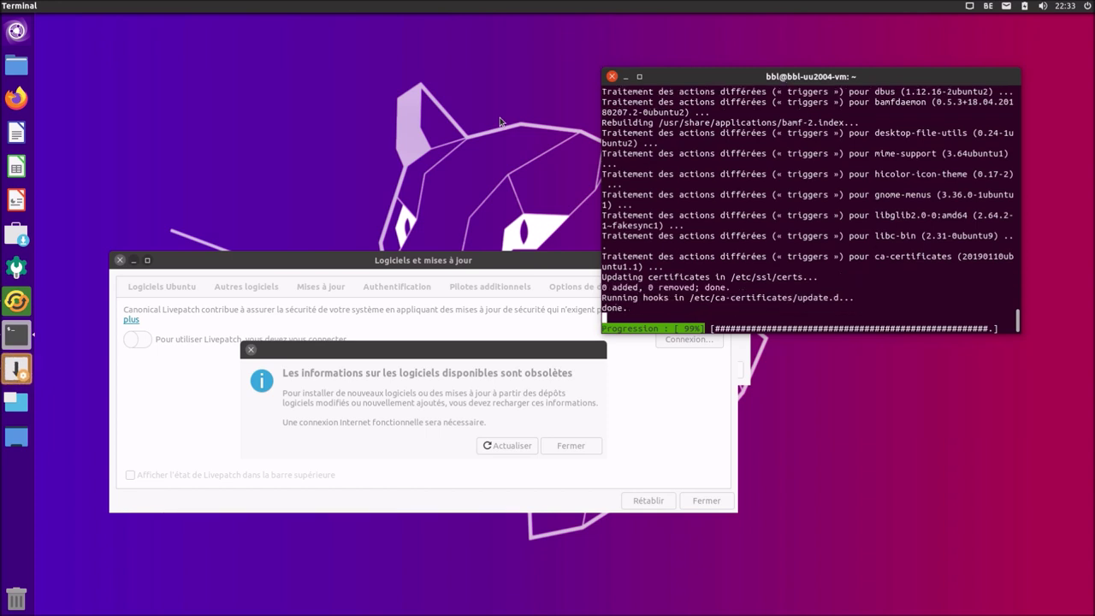
{"action": "left_click", "coordinate": [520, 446]}
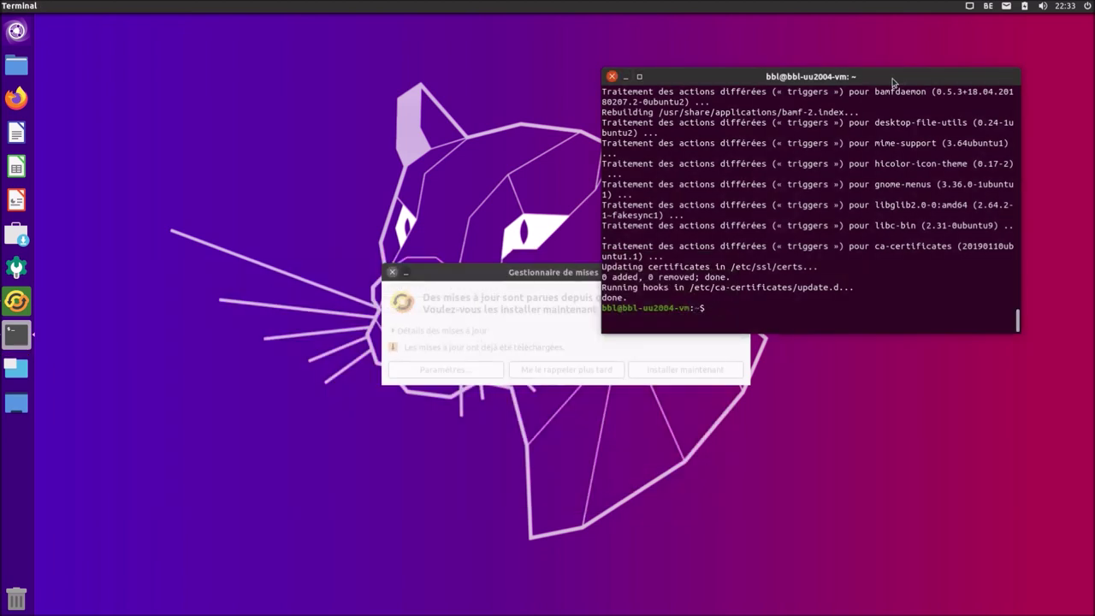
Step: Close the update manager without installing anything and refresh the package lists in Terminal with "sudo apt update"
{"action": "left_click_drag", "start_coordinate": [531, 272], "coordinate": [335, 297]}
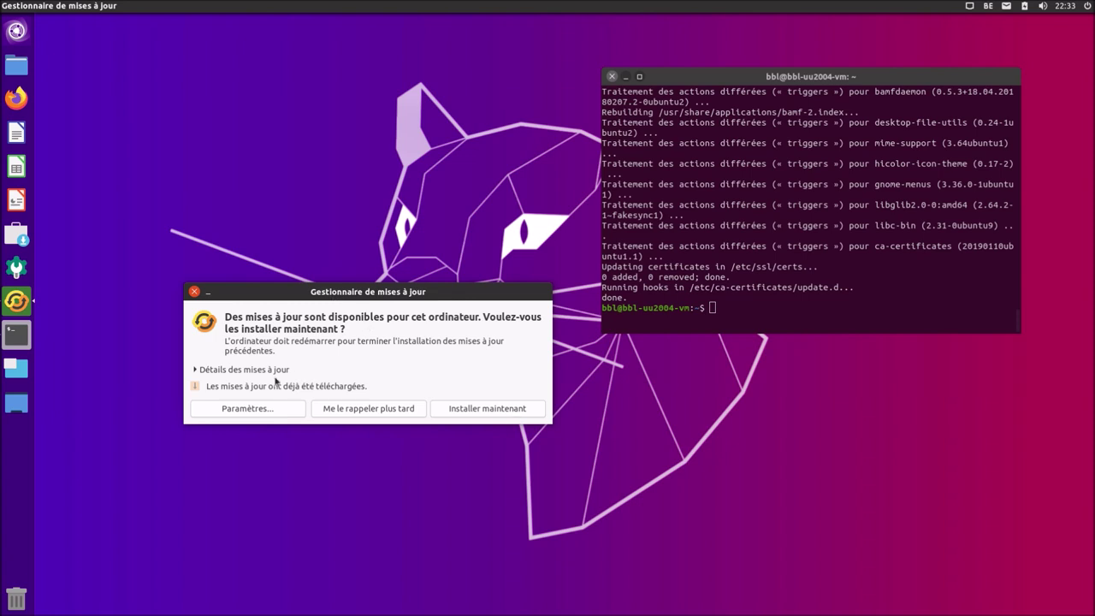
{"action": "left_click", "coordinate": [195, 292]}
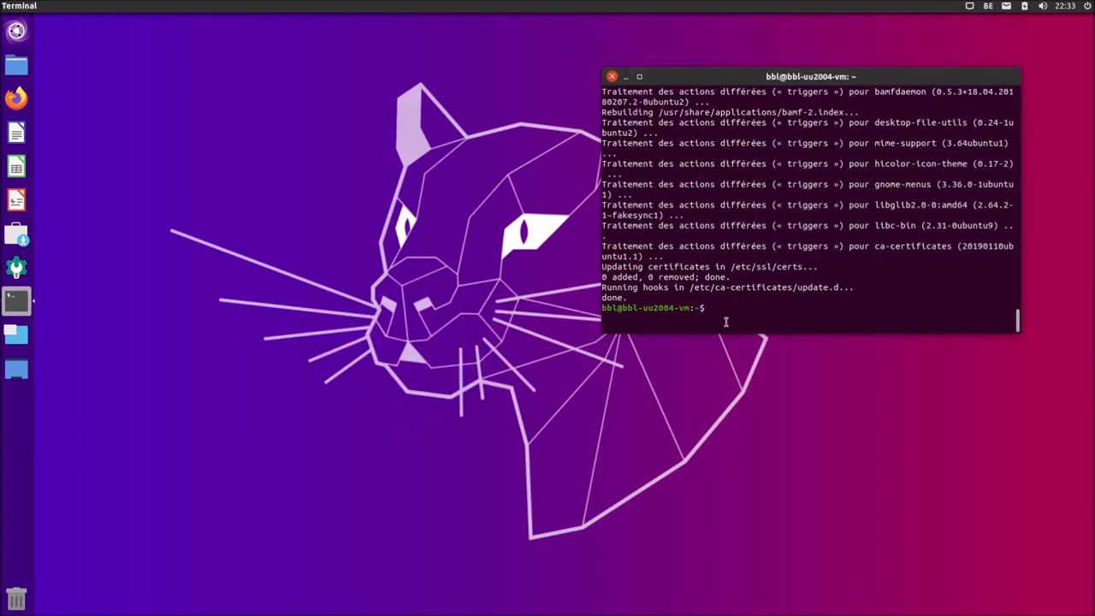
{"action": "type", "text": "sudo apt update"}
{"action": "key", "text": "Return"}
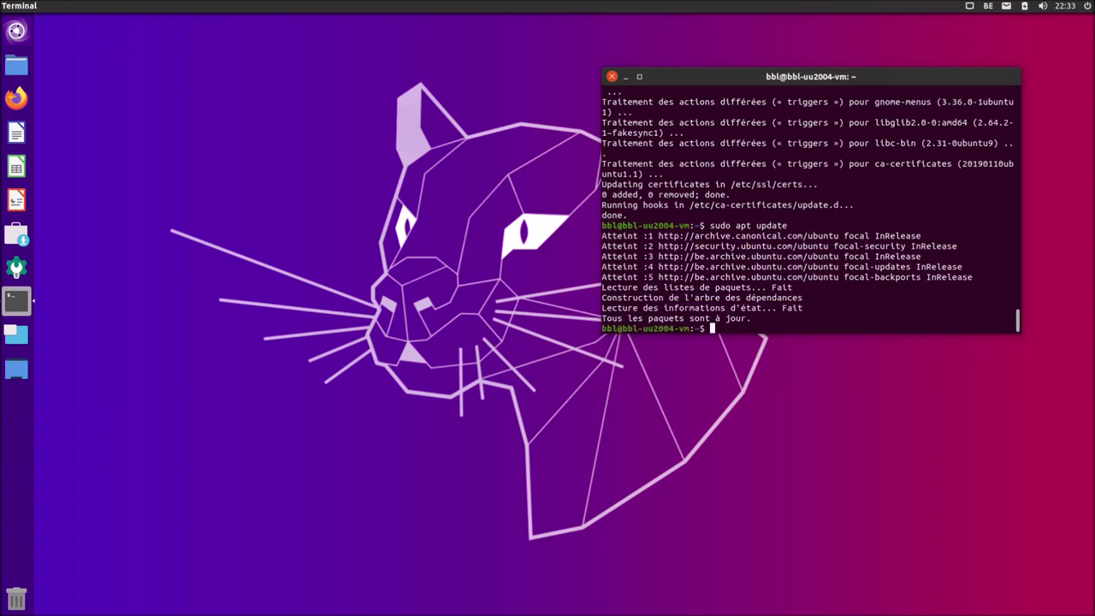
Step: Move the Terminal window to the middle of the desktop and list the installed snap packages with "snap list"
{"action": "left_click_drag", "start_coordinate": [889, 85], "coordinate": [677, 164]}
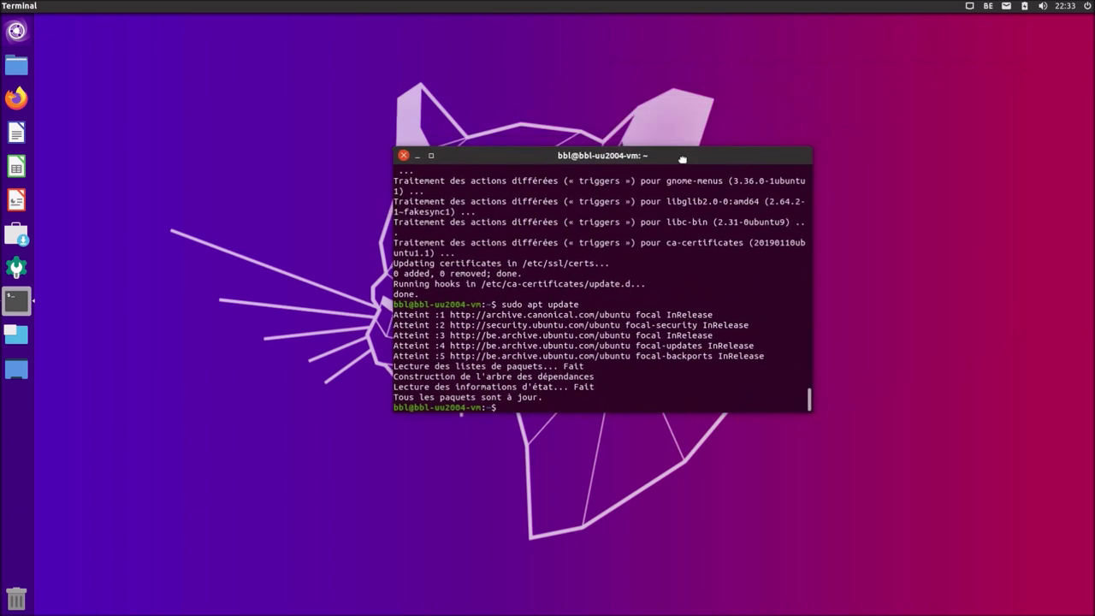
{"action": "type", "text": "snap list"}
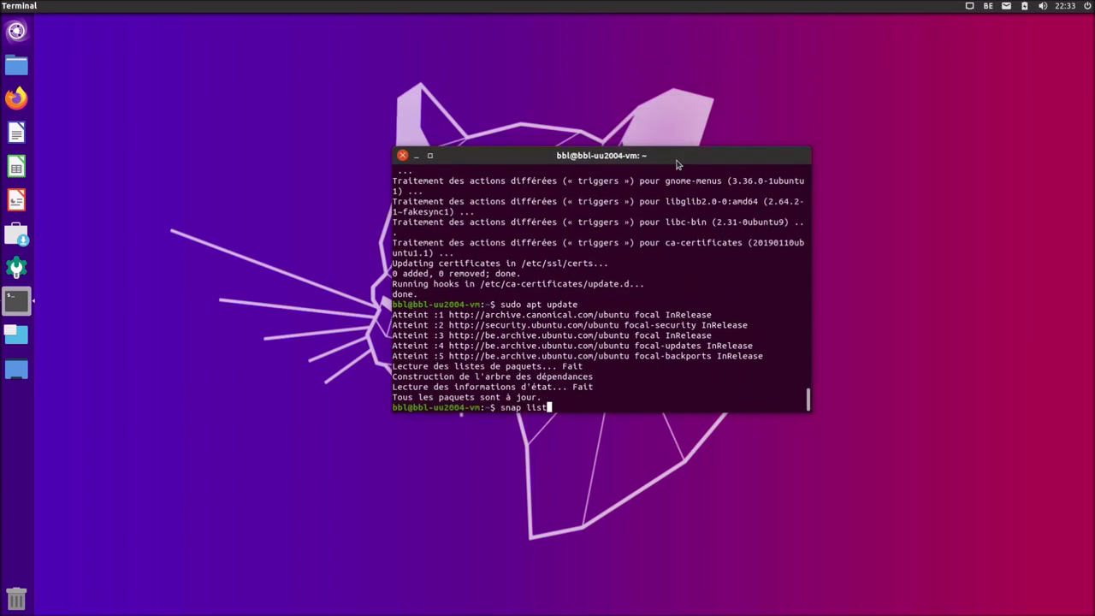
{"action": "key", "text": "Return"}
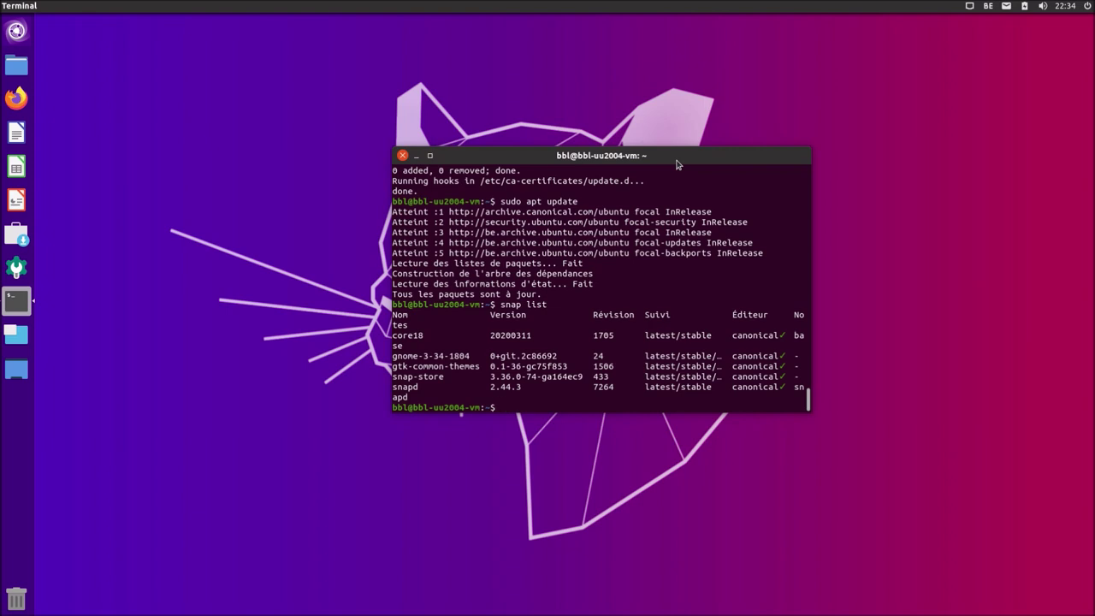
Step: Install htop, nmon and neofetch with "sudo apt install htop nmon neofetch", answering "o" to proceed
{"action": "type", "text": "sudo apt iun"}
{"action": "key", "text": "BackSpace"}
{"action": "key", "text": "BackSpace"}
{"action": "type", "text": "nstall htop nmon neofetch"}
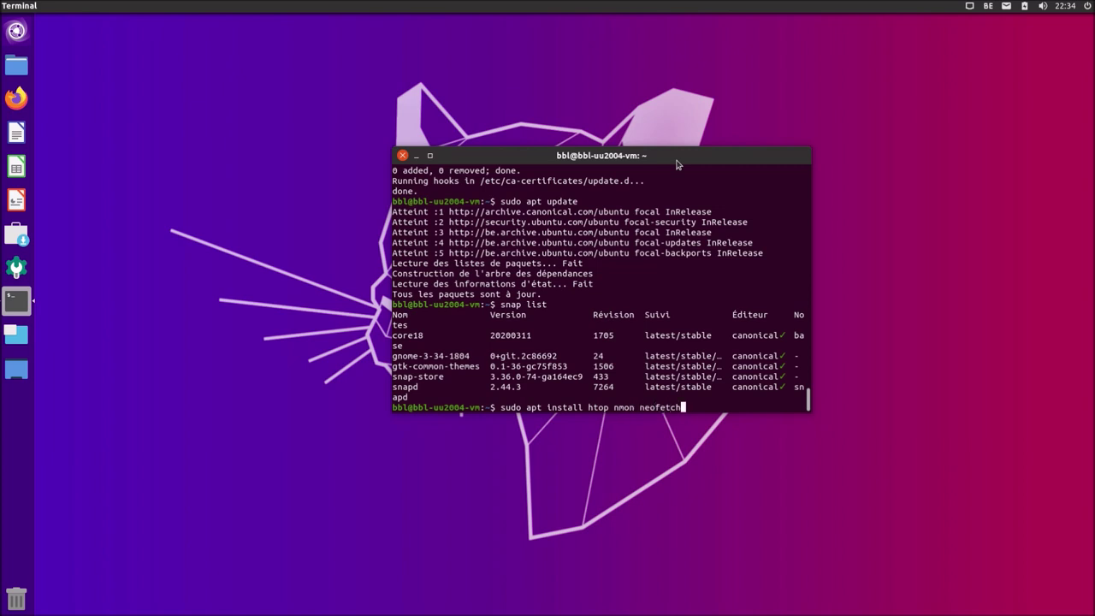
{"action": "key", "text": "Return"}
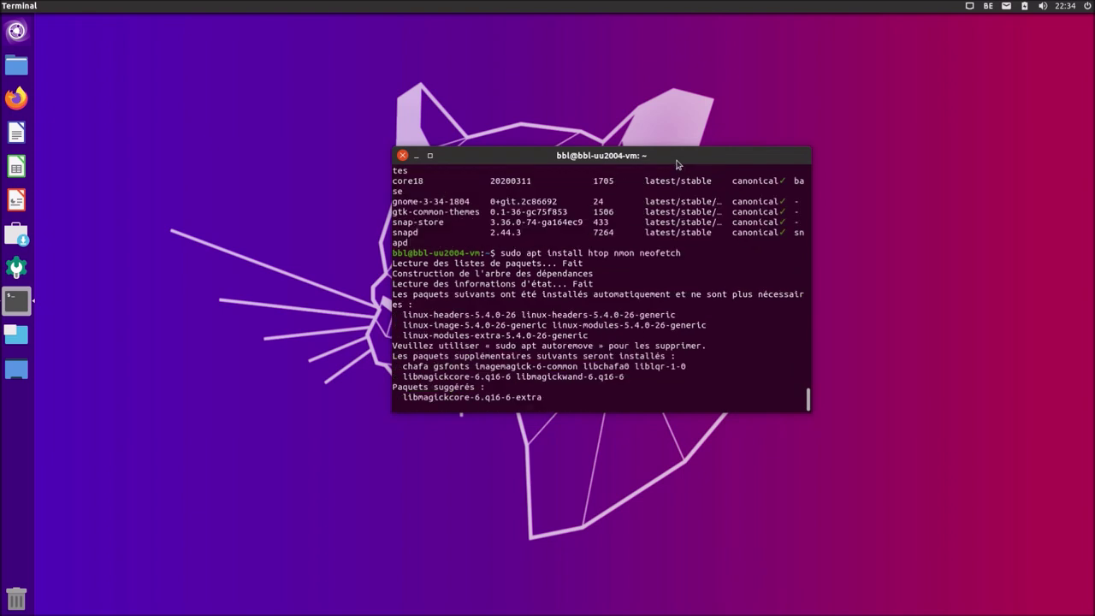
{"action": "type", "text": "o"}
{"action": "key", "text": "Return"}
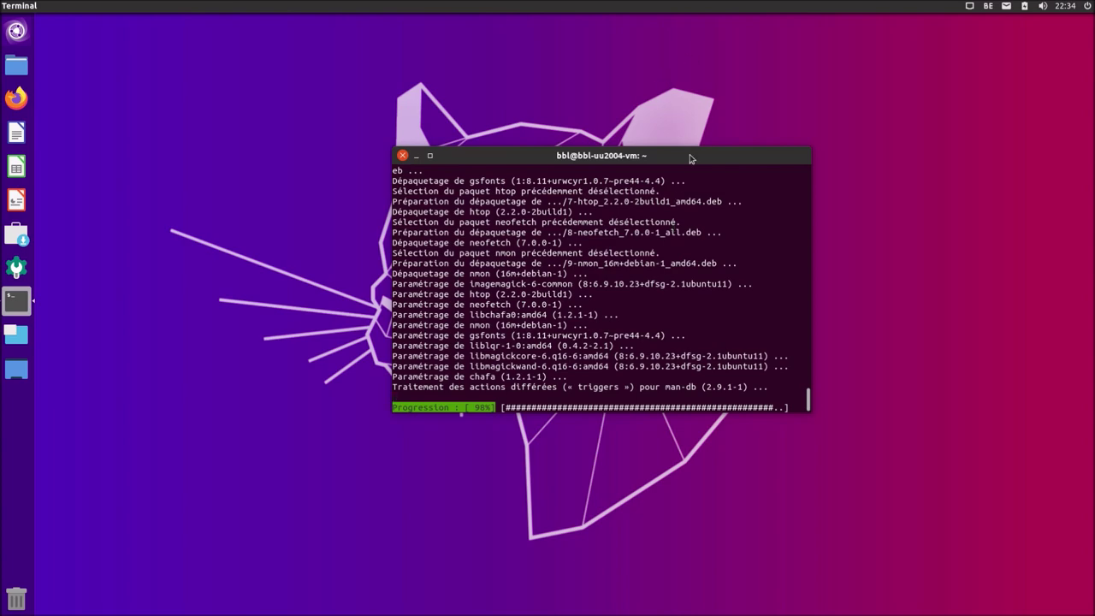
Step: Maximize the Terminal window and restore it to its previous size
{"action": "left_click", "coordinate": [429, 156]}
{"action": "mouse_move", "coordinate": [40, 11]}
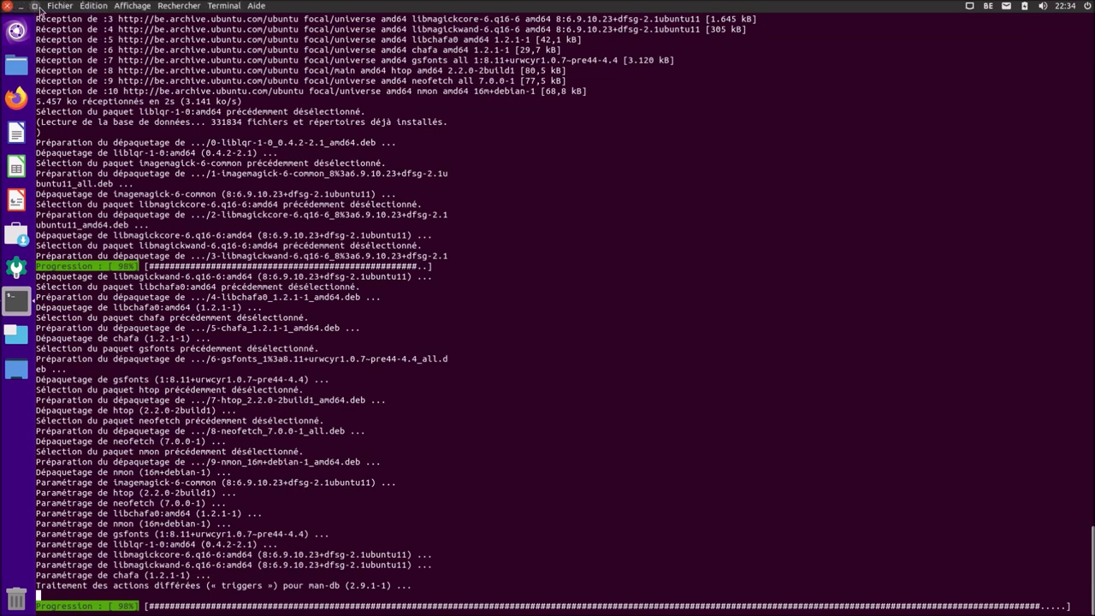
{"action": "left_click", "coordinate": [35, 7]}
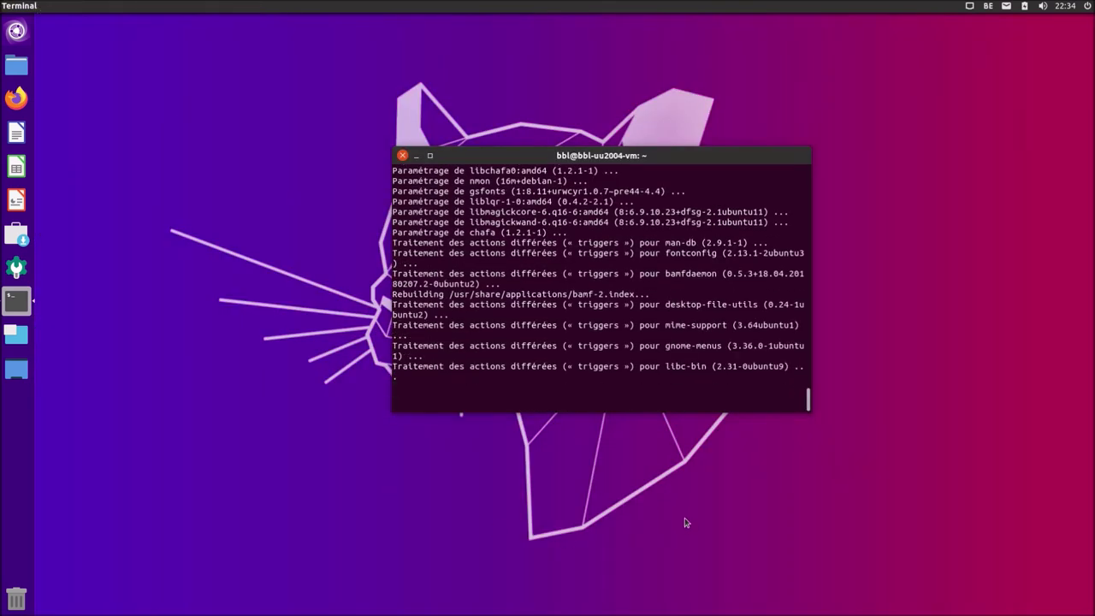
Step: Run "htop" to view the running processes and the processor and memory usage
{"action": "type", "text": "htop"}
{"action": "key", "text": "Return"}
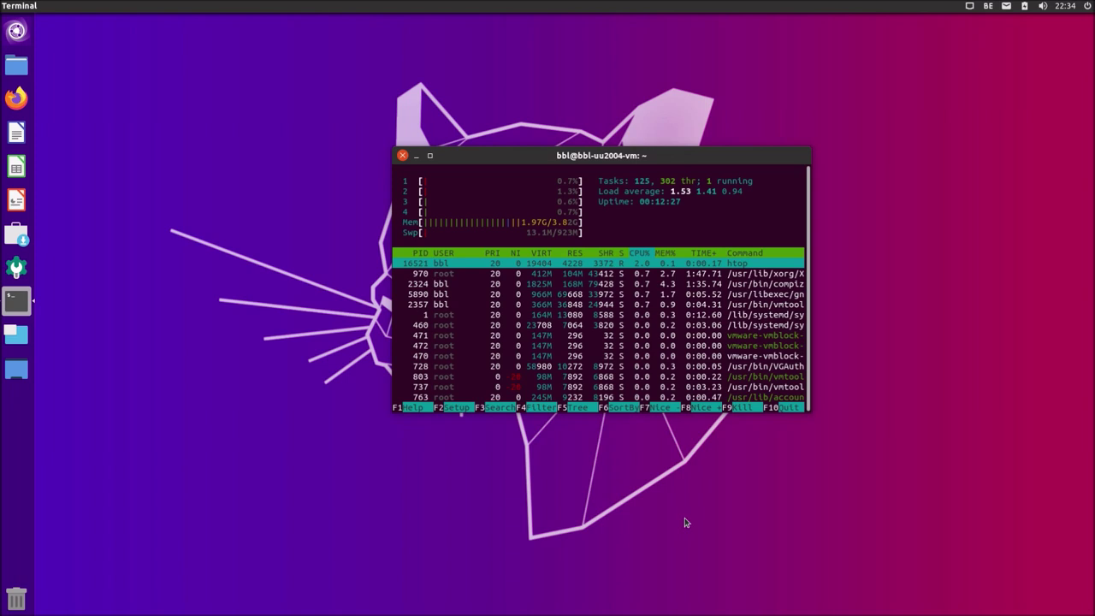
Step: Quit htop, run "nmon" and display its CPU utilisation statistics
{"action": "type", "text": "q"}
{"action": "type", "text": "nmon"}
{"action": "key", "text": "Return"}
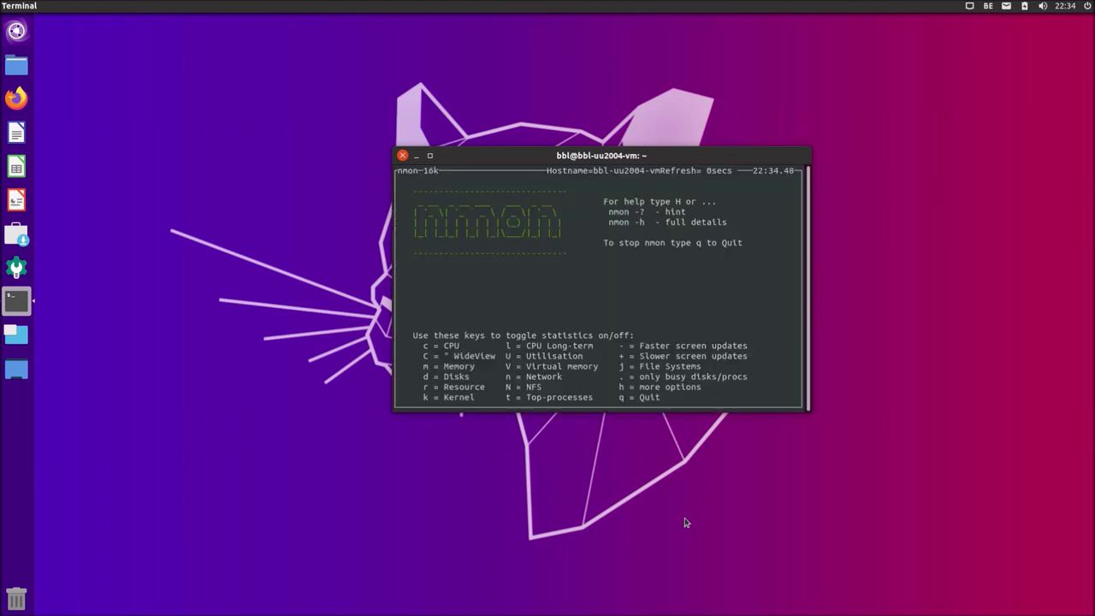
{"action": "key", "text": "c"}
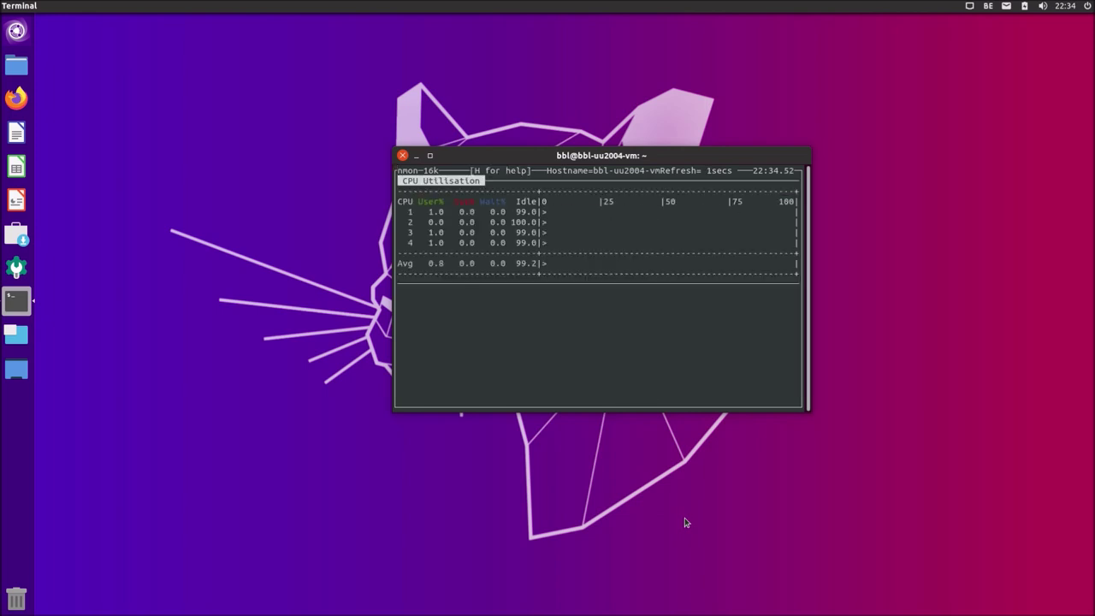
Step: Quit nmon and run "neofetch" to view the system summary, highlighting the window manager and theme lines
{"action": "type", "text": "q"}
{"action": "type", "text": "neofet"}
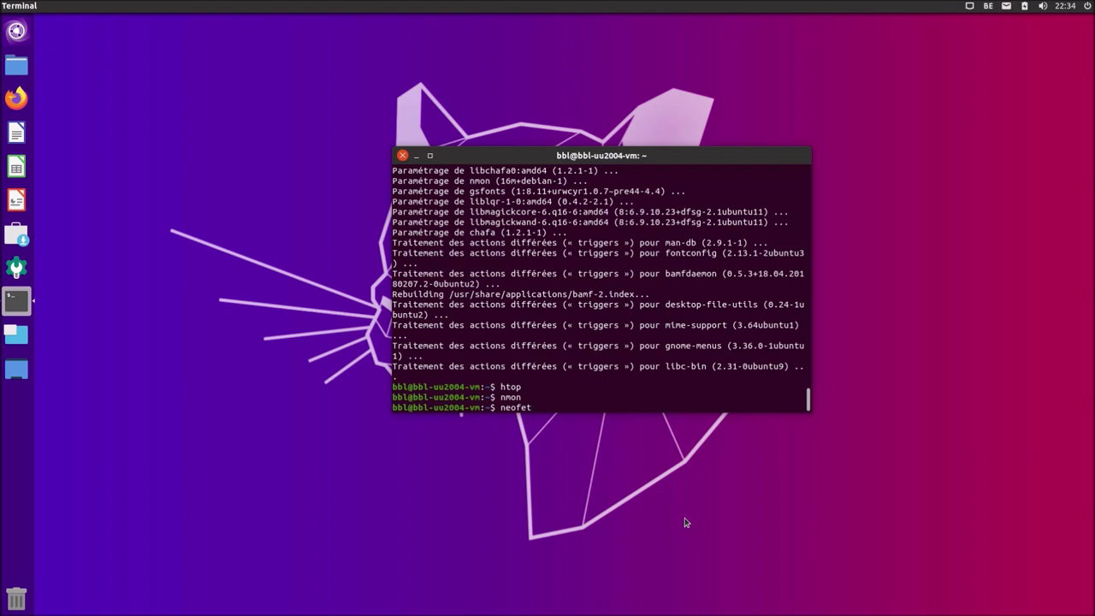
{"action": "type", "text": "ch"}
{"action": "key", "text": "Return"}
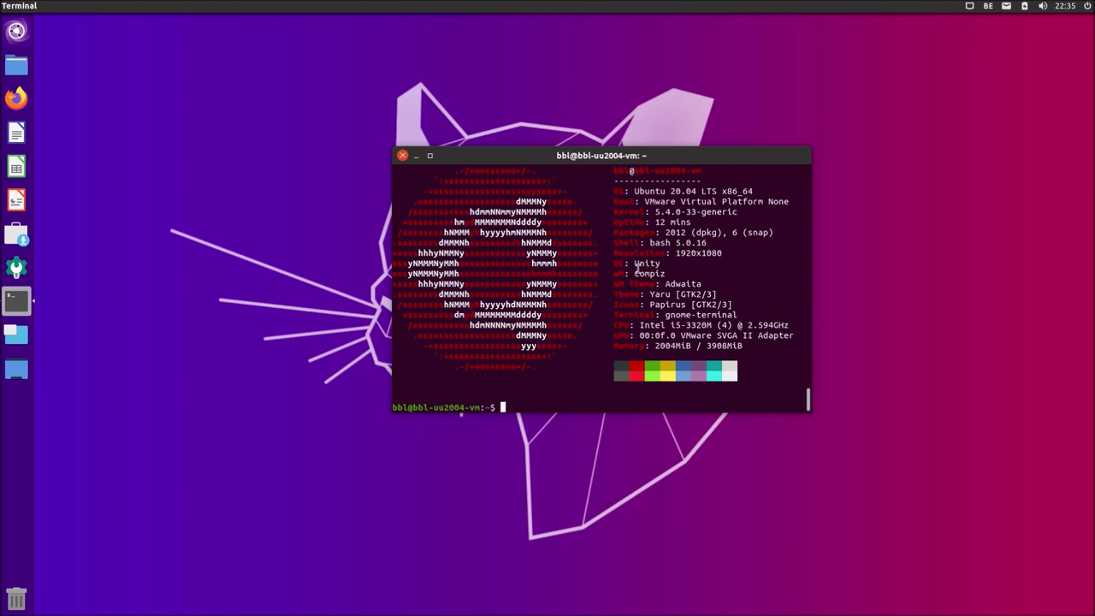
{"action": "double_click", "coordinate": [640, 274]}
{"action": "left_click_drag", "start_coordinate": [665, 283], "coordinate": [683, 305]}
Step: Install the VLC snap with "snap install vlc", authenticate with the account password, and move the Terminal window to the desktop's upper-right area
{"action": "left_click", "coordinate": [622, 406]}
{"action": "type", "text": "snap install vlc"}
{"action": "key", "text": "Return"}
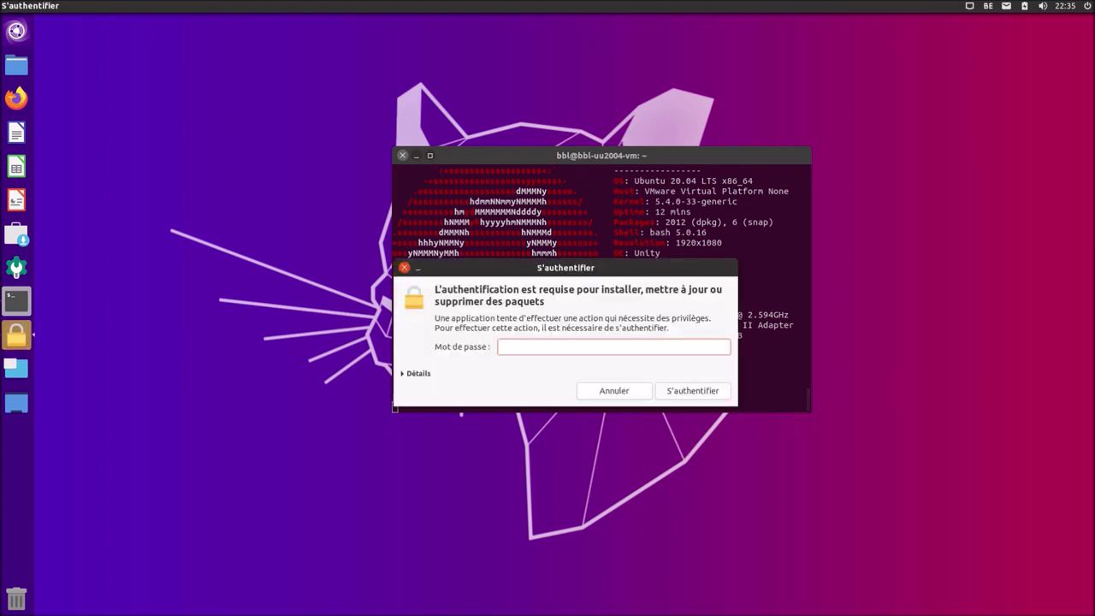
{"action": "key", "text": "Return"}
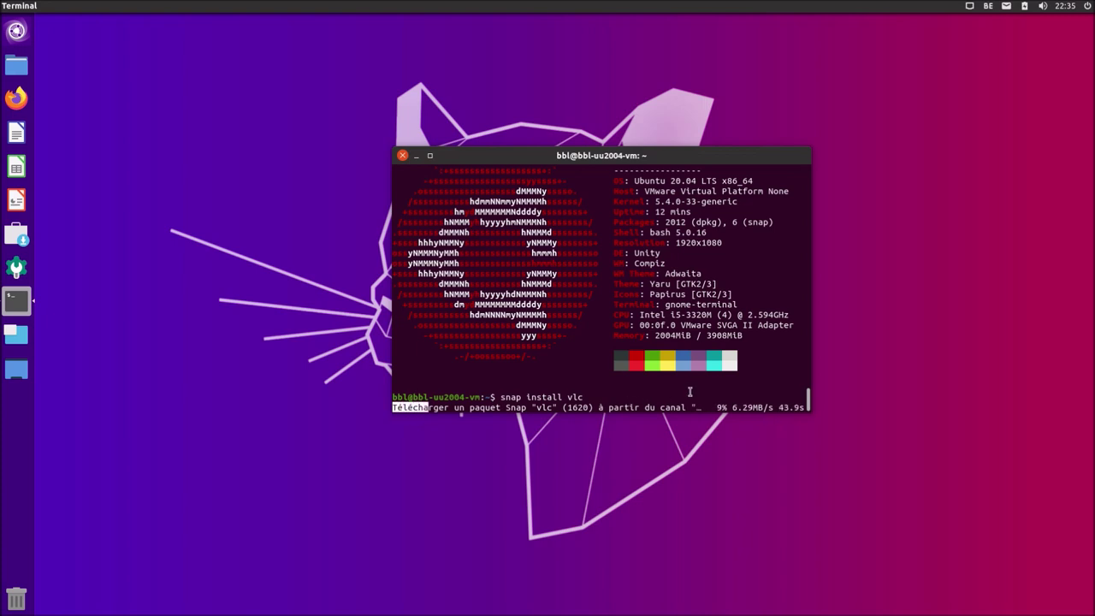
{"action": "left_click_drag", "start_coordinate": [678, 154], "coordinate": [940, 47]}
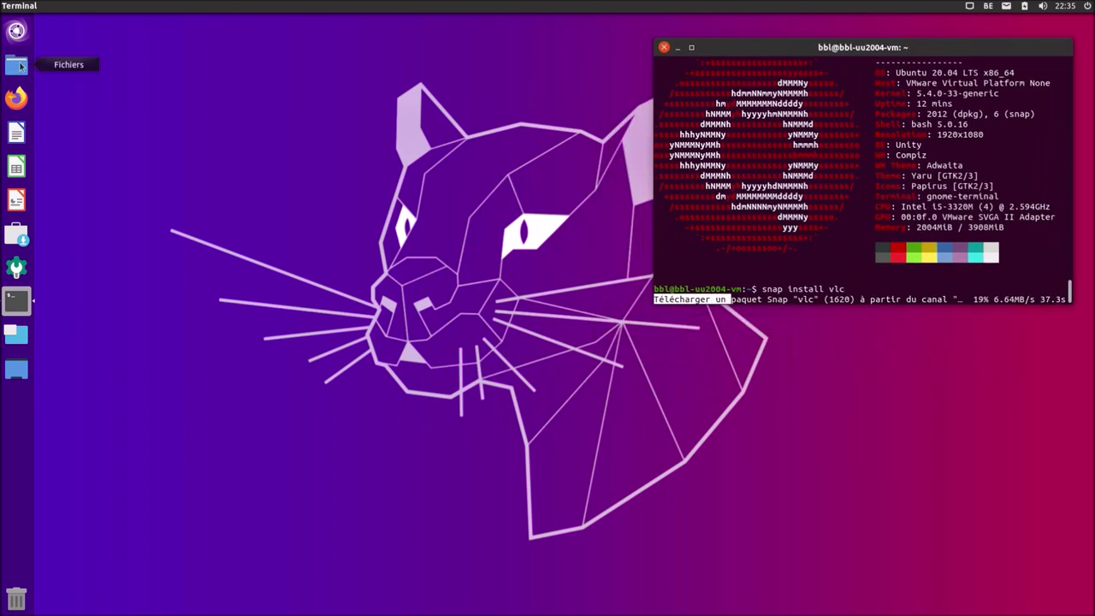
Step: Open Firefox, view its version information, and close the browser with all its tabs
{"action": "left_click", "coordinate": [17, 98]}
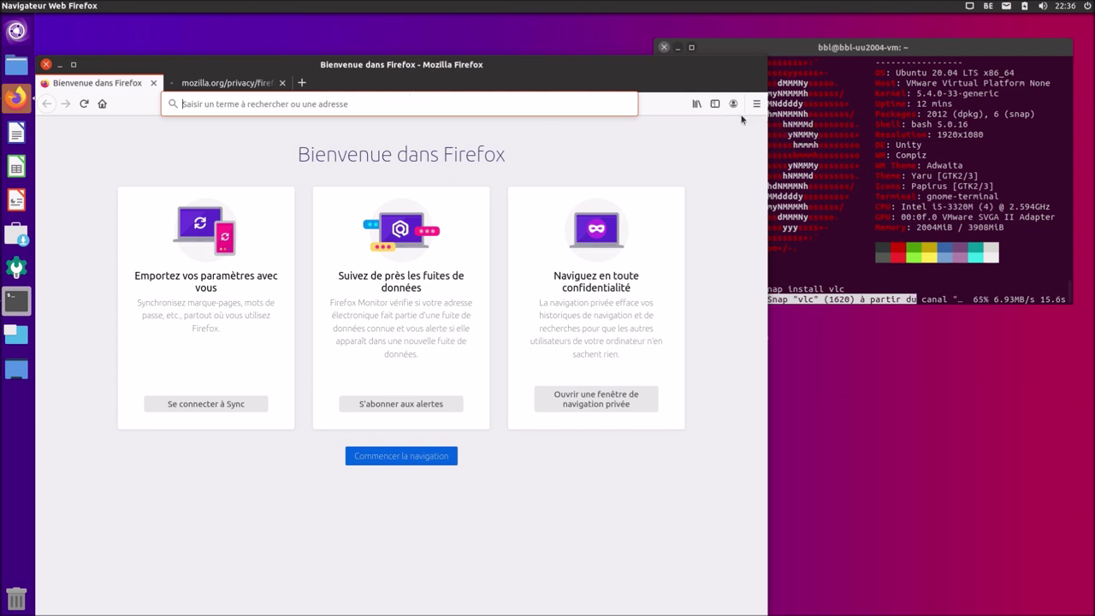
{"action": "left_click", "coordinate": [755, 104]}
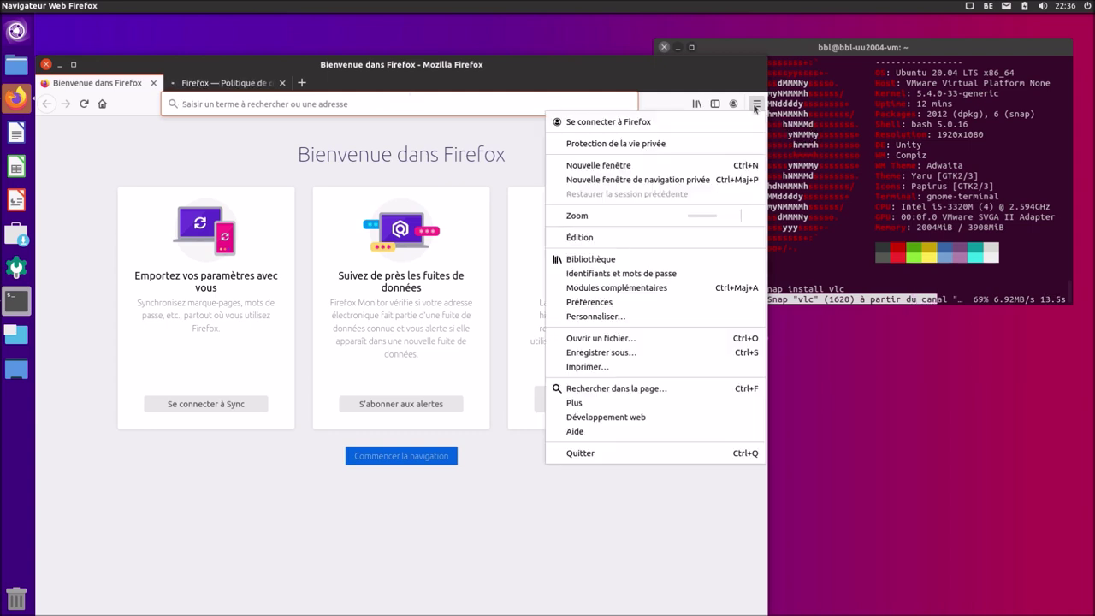
{"action": "left_click", "coordinate": [608, 434]}
{"action": "left_click", "coordinate": [600, 263]}
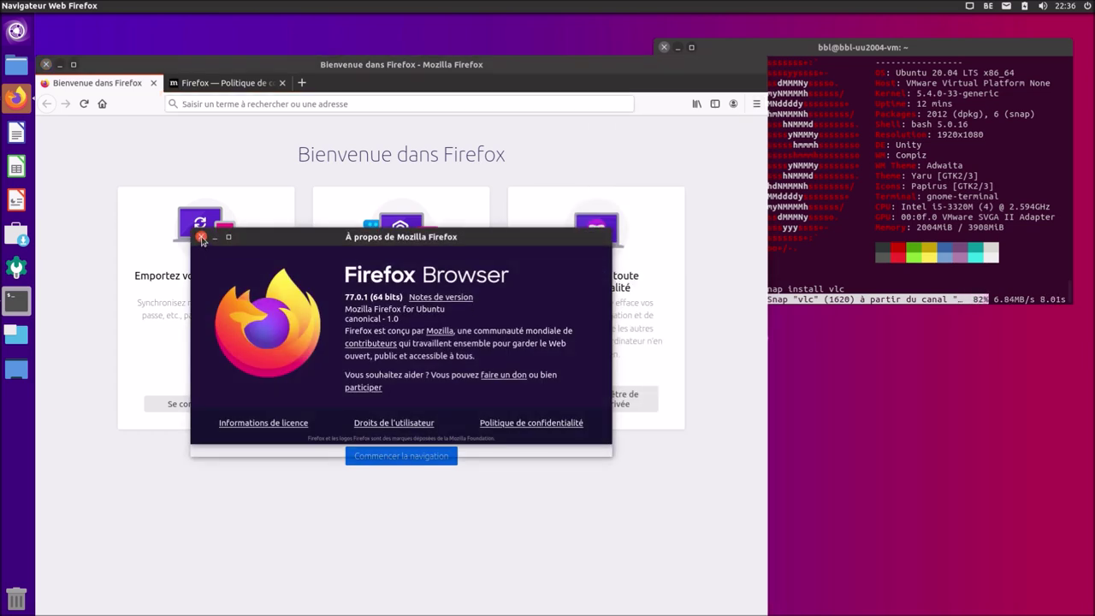
{"action": "left_click", "coordinate": [201, 236]}
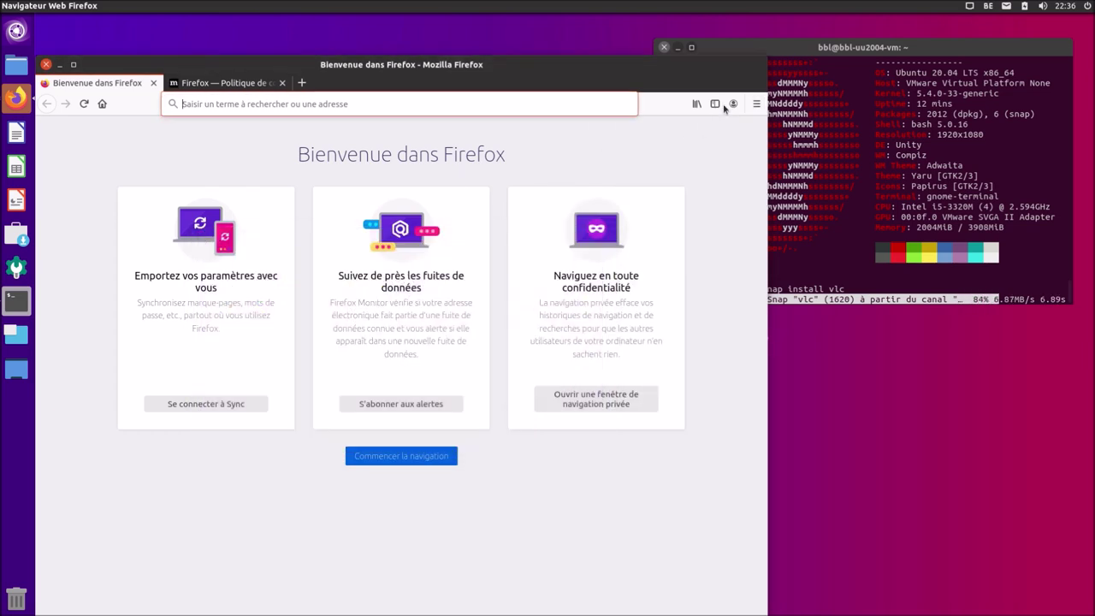
{"action": "left_click", "coordinate": [47, 65]}
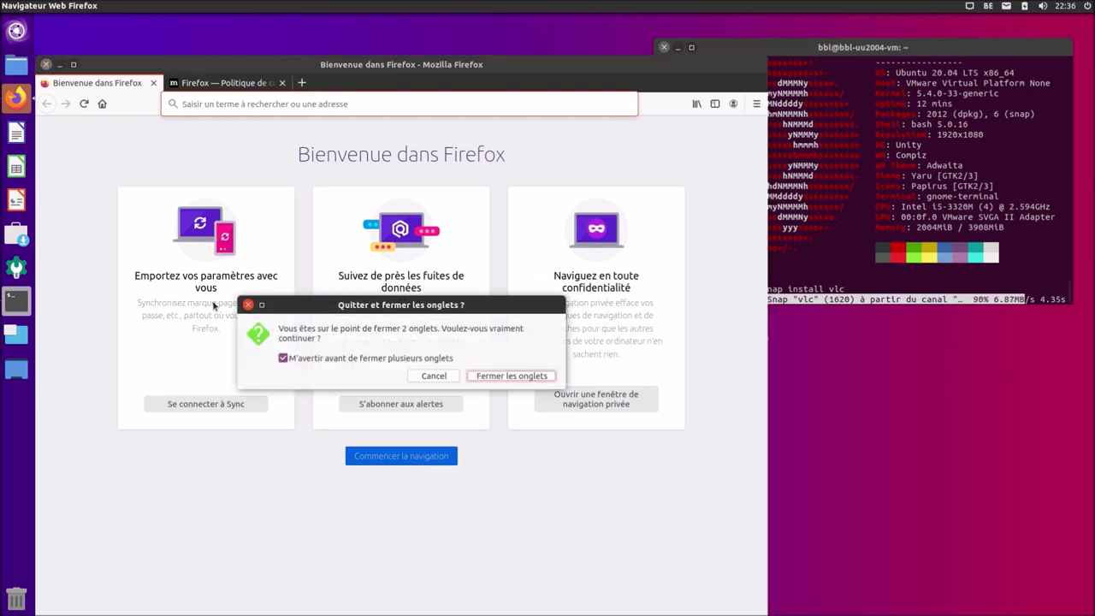
{"action": "left_click", "coordinate": [505, 375]}
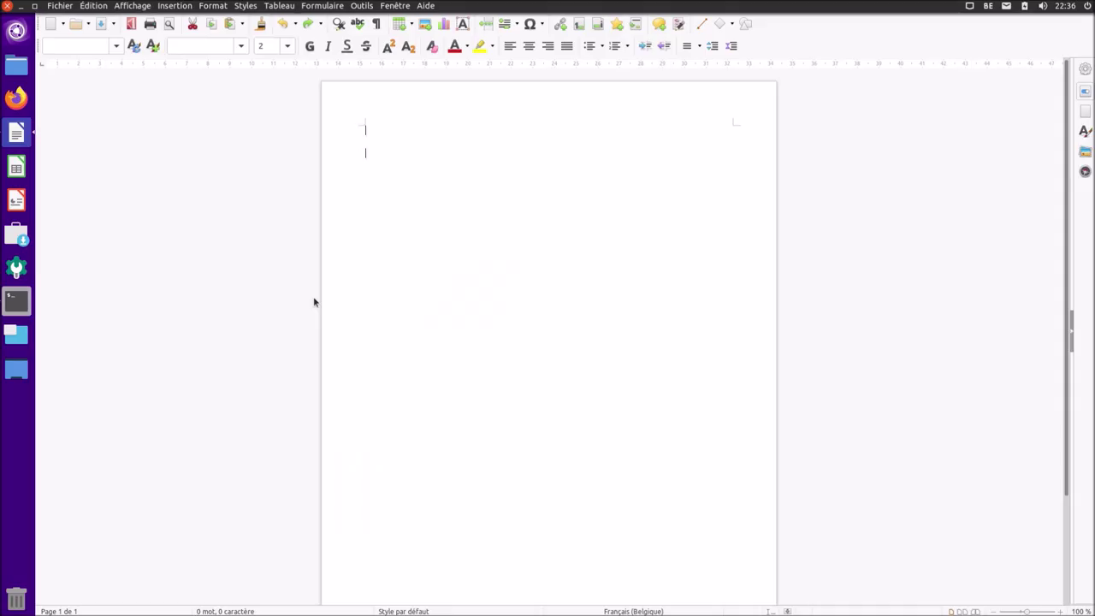
Step: Dismiss the LibreOffice Writer startup tip, view the LibreOffice version information, and quit LibreOffice
{"action": "left_click", "coordinate": [677, 387]}
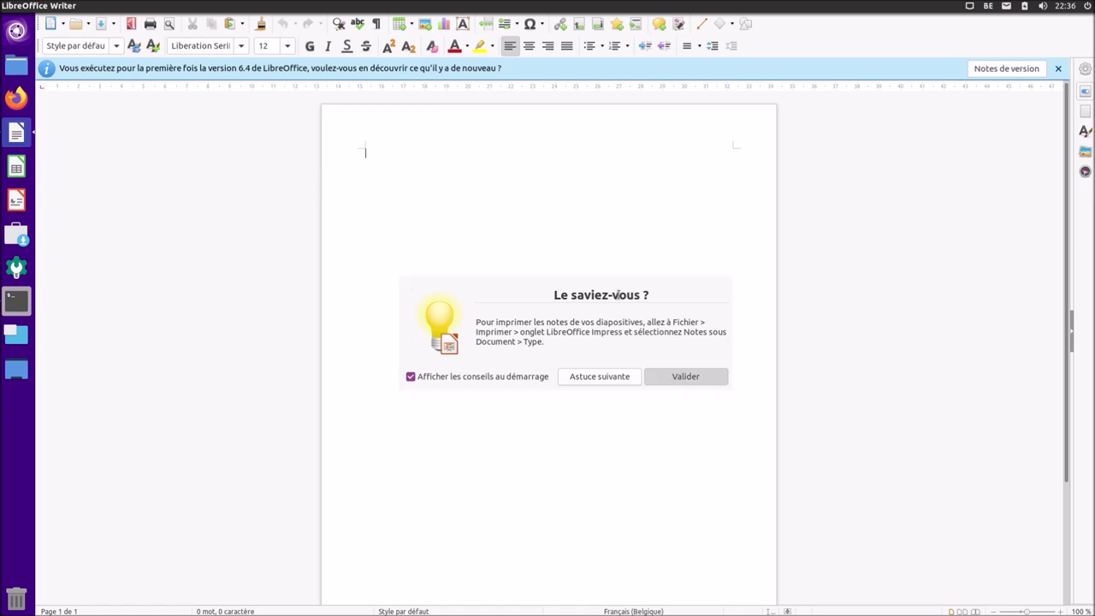
{"action": "left_click", "coordinate": [425, 6]}
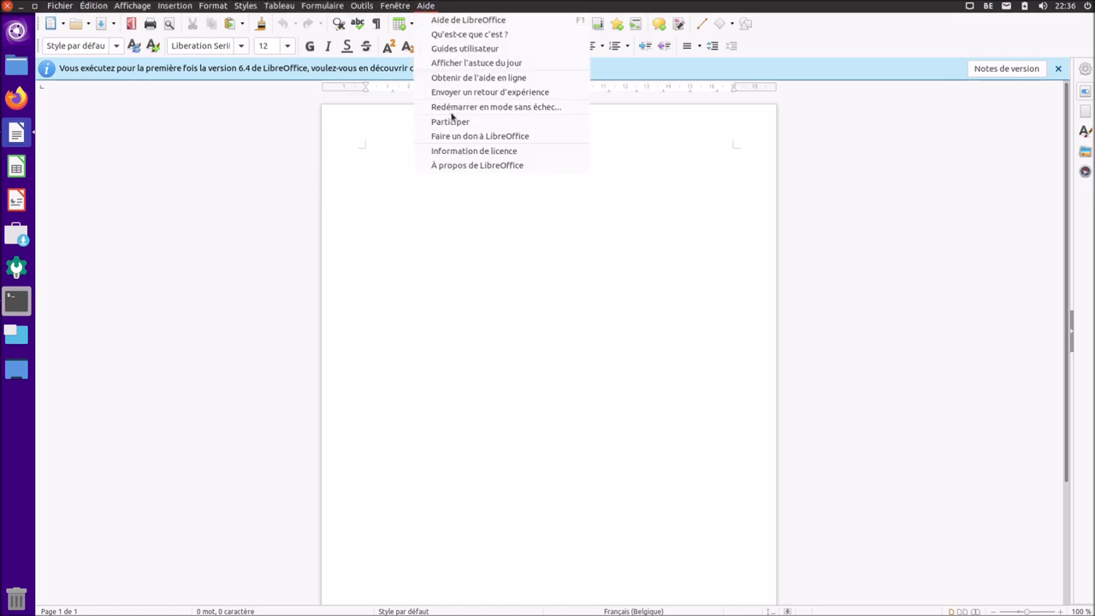
{"action": "left_click", "coordinate": [470, 166]}
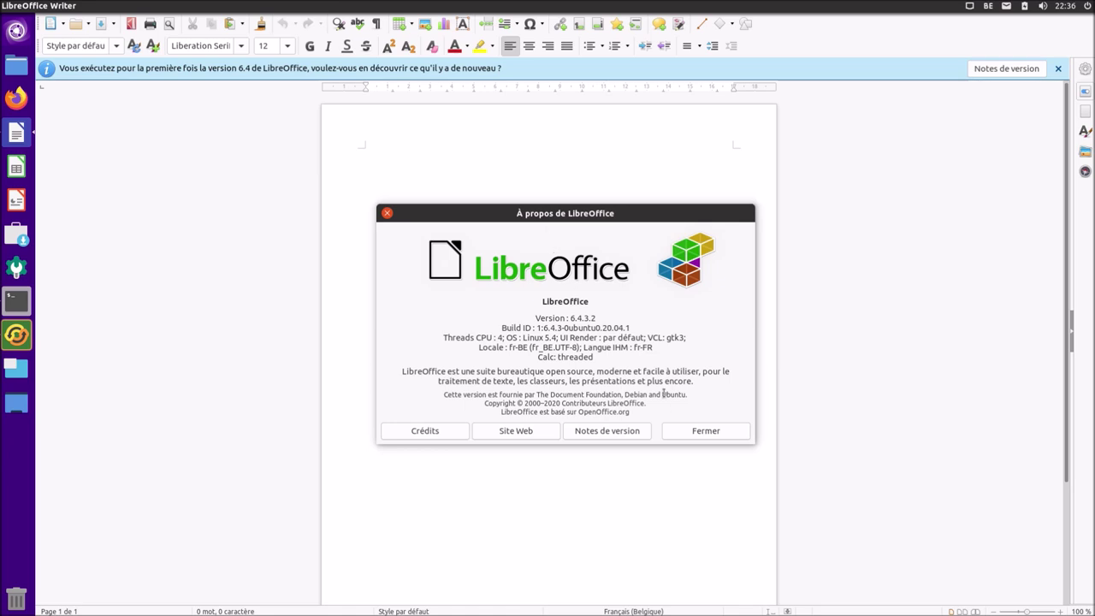
{"action": "left_click", "coordinate": [692, 432]}
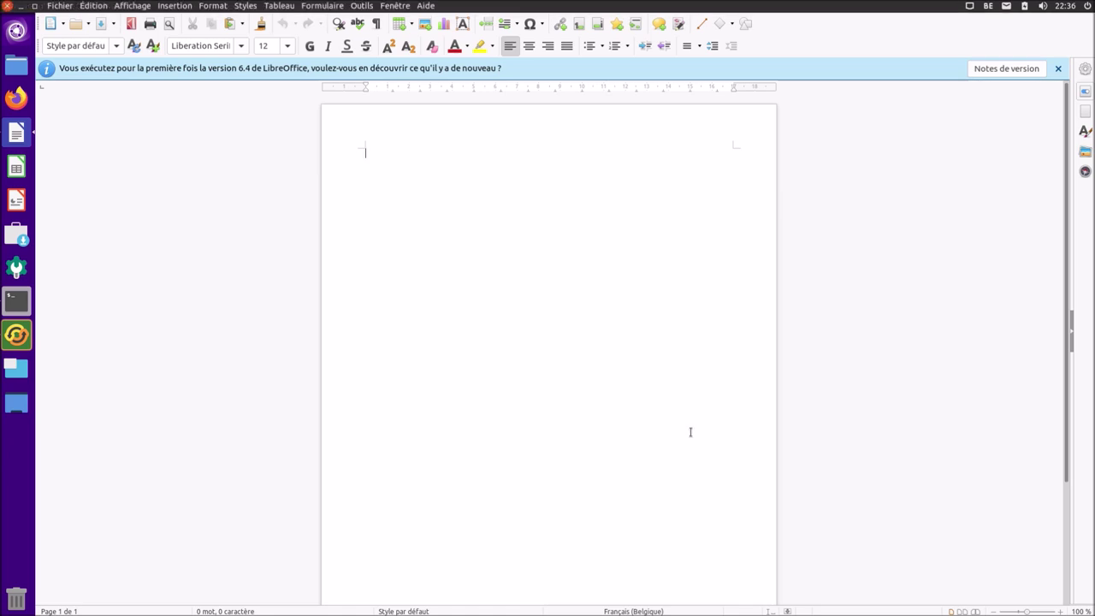
{"action": "left_click", "coordinate": [61, 9]}
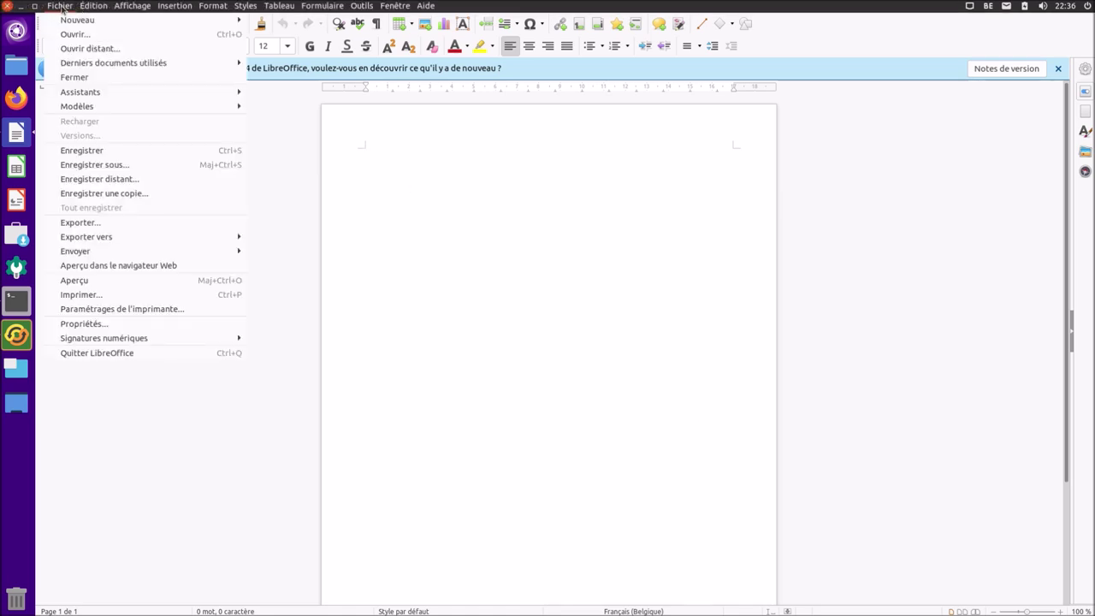
{"action": "left_click", "coordinate": [138, 356]}
Step: Remove Firefox, LibreOffice Writer, LibreOffice Calc and LibreOffice Impress from the launcher
{"action": "right_click", "coordinate": [13, 100]}
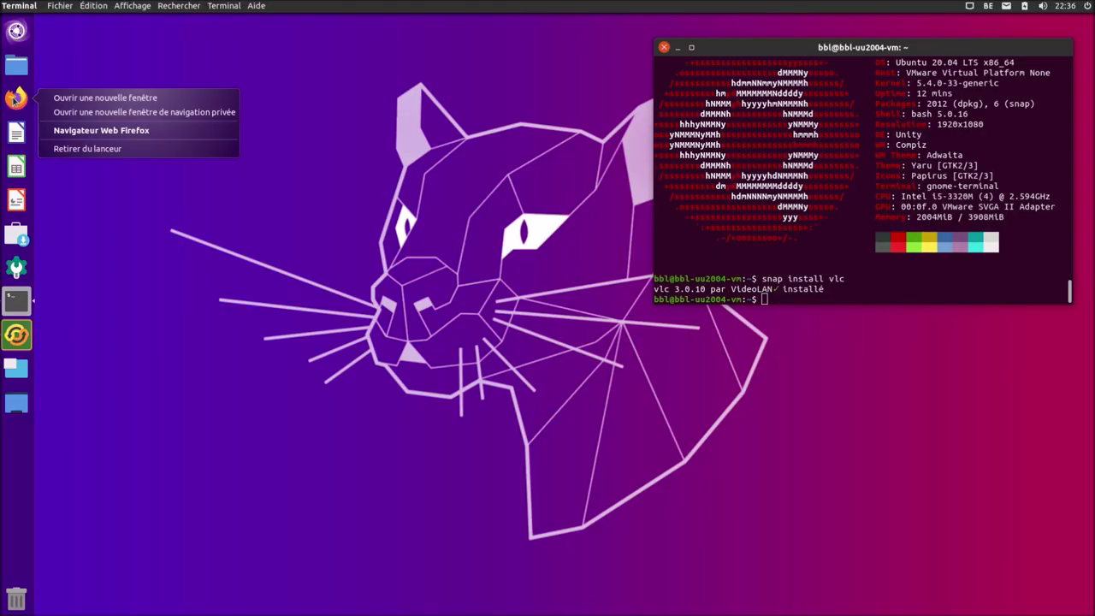
{"action": "left_click", "coordinate": [77, 149]}
{"action": "right_click", "coordinate": [20, 103]}
{"action": "left_click", "coordinate": [86, 135]}
{"action": "right_click", "coordinate": [17, 107]}
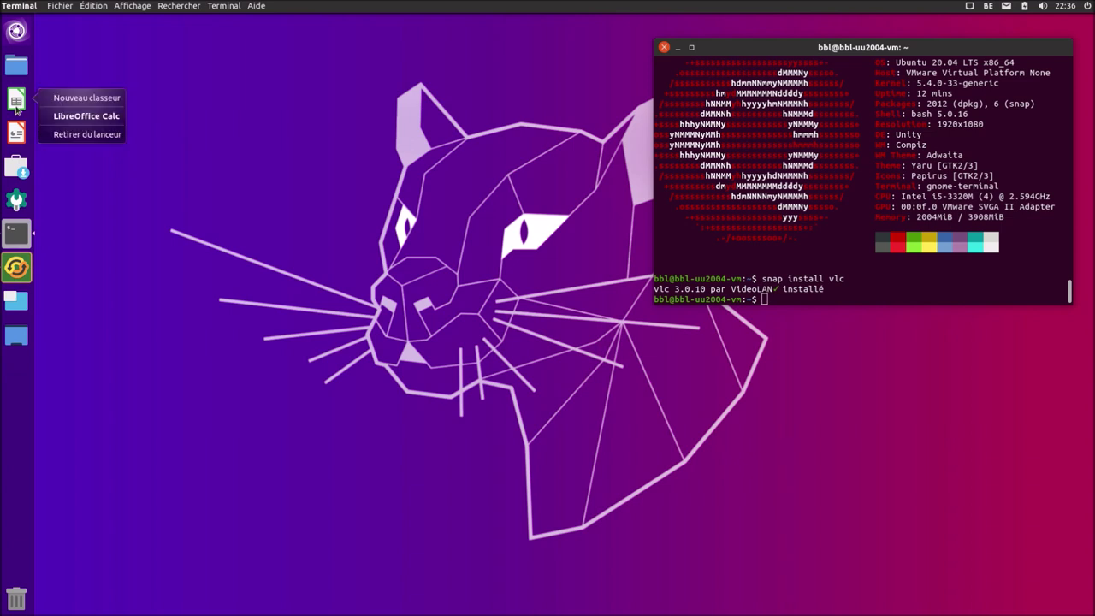
{"action": "left_click", "coordinate": [41, 135]}
{"action": "right_click", "coordinate": [17, 103]}
{"action": "left_click", "coordinate": [58, 135]}
Step: Reorder the launcher so the green settings tool comes first, followed by Software and Files, and keep Terminal in the launcher
{"action": "left_click_drag", "start_coordinate": [17, 98], "coordinate": [19, 61]}
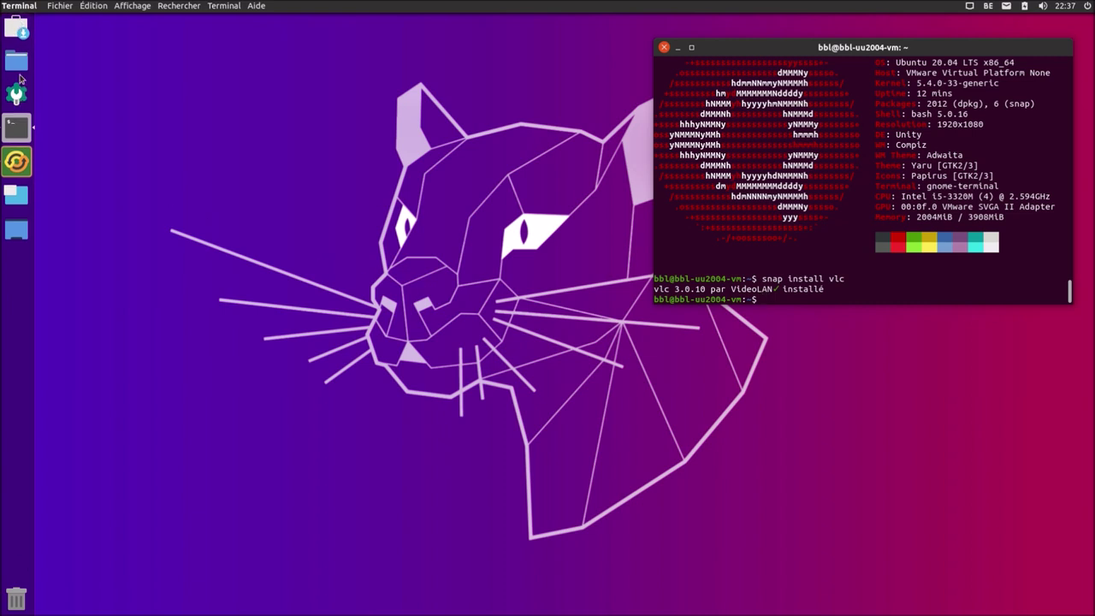
{"action": "left_click_drag", "start_coordinate": [17, 130], "coordinate": [24, 63]}
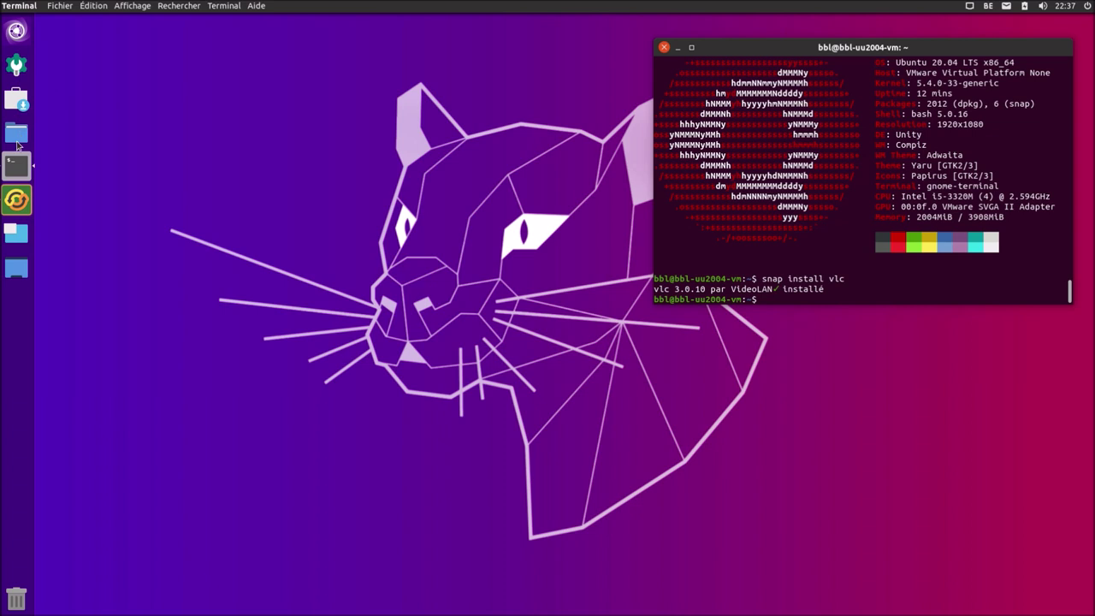
{"action": "right_click", "coordinate": [18, 167]}
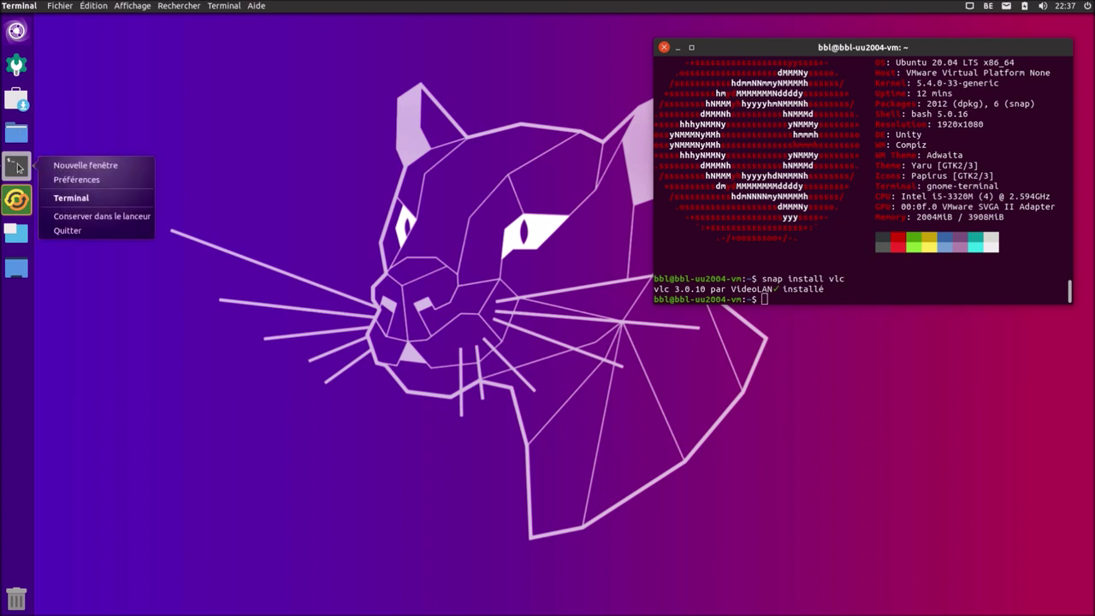
{"action": "left_click", "coordinate": [101, 219]}
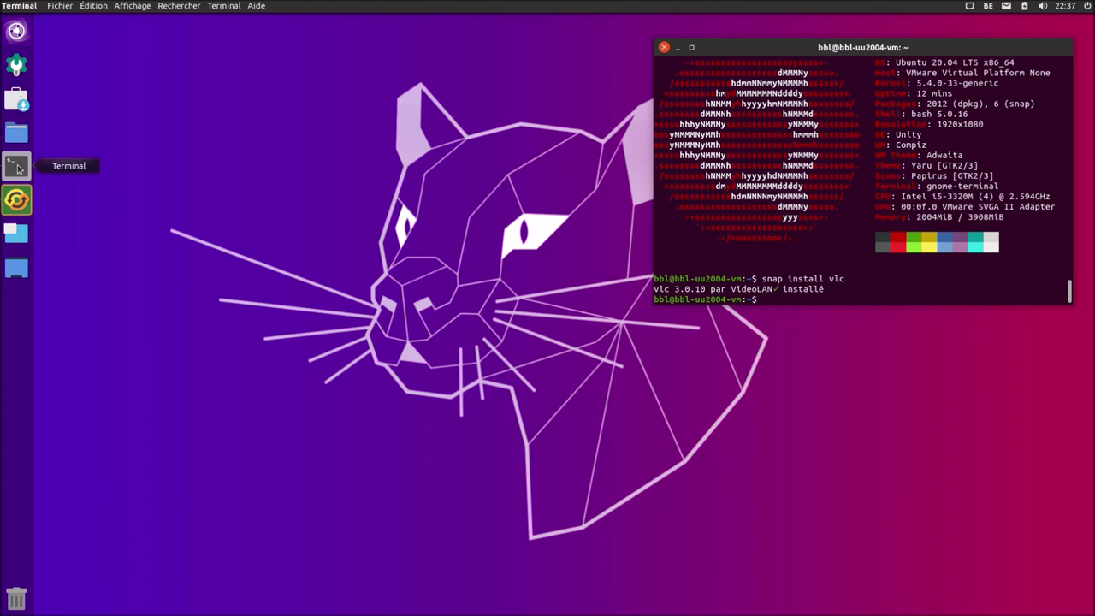
Step: Open the pending update manager window and postpone the available updates with the remind-later option
{"action": "left_click", "coordinate": [17, 200]}
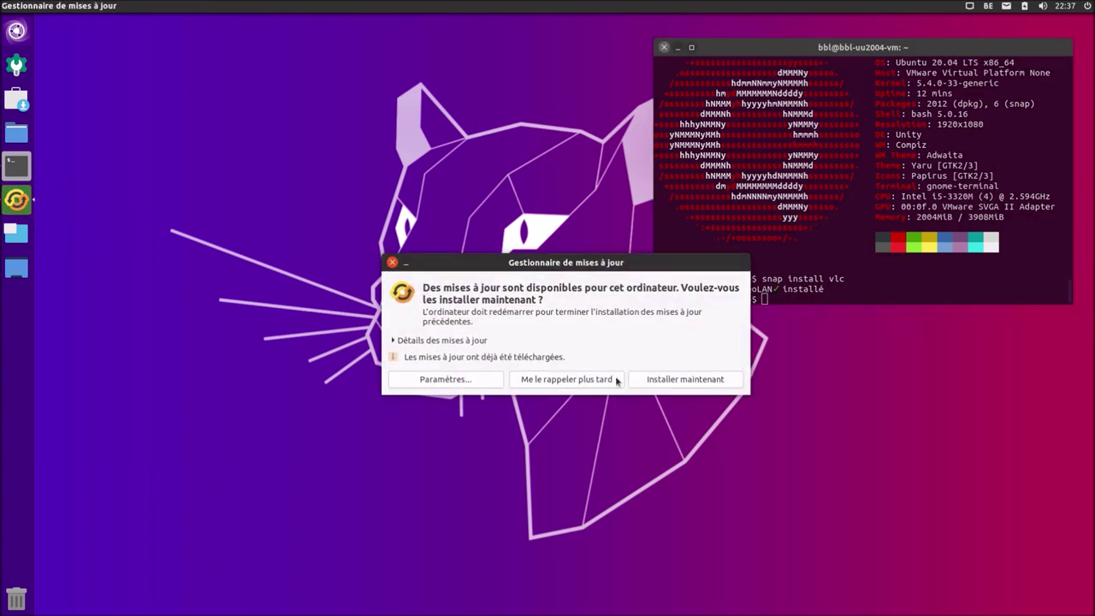
{"action": "left_click", "coordinate": [591, 385]}
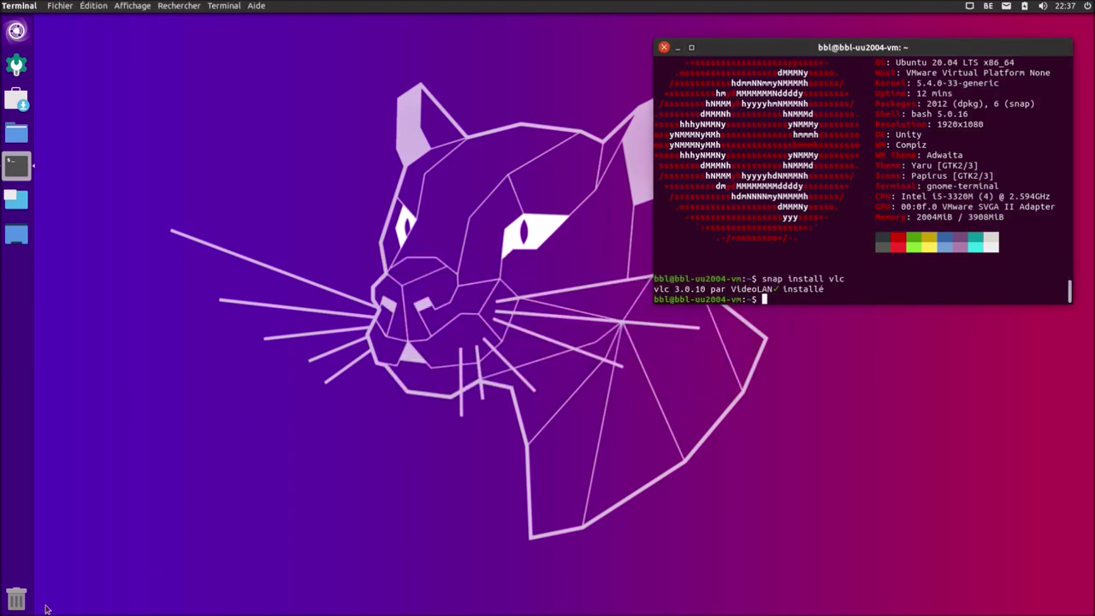
Step: Search the applications for "vlc", launch the VLC media player, move its window aside and quit it
{"action": "left_click", "coordinate": [4, 36]}
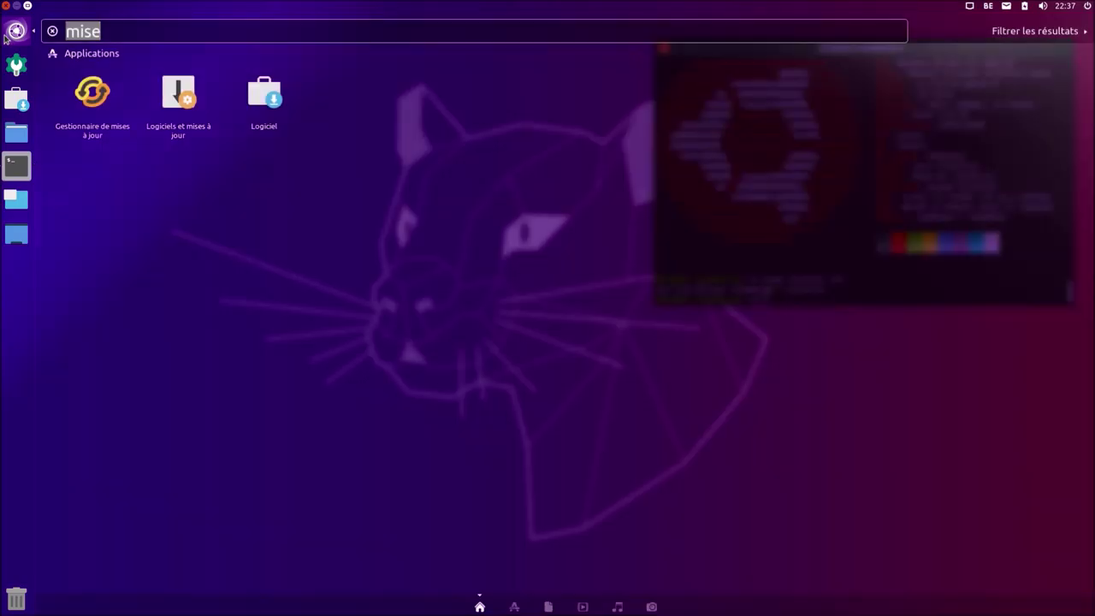
{"action": "type", "text": "vlc"}
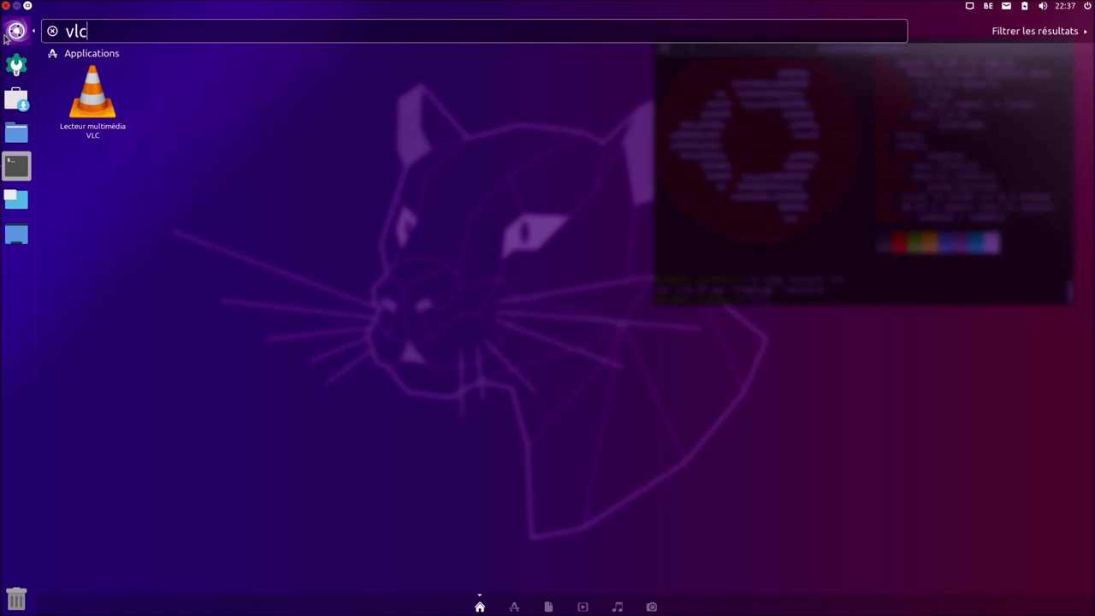
{"action": "key", "text": "Return"}
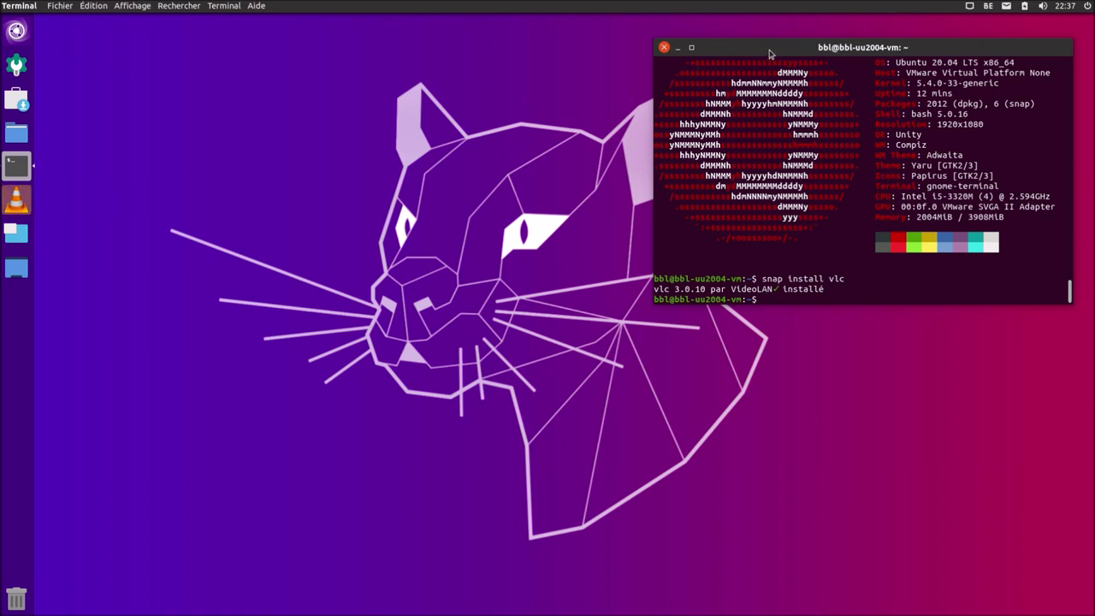
{"action": "left_click", "coordinate": [646, 415]}
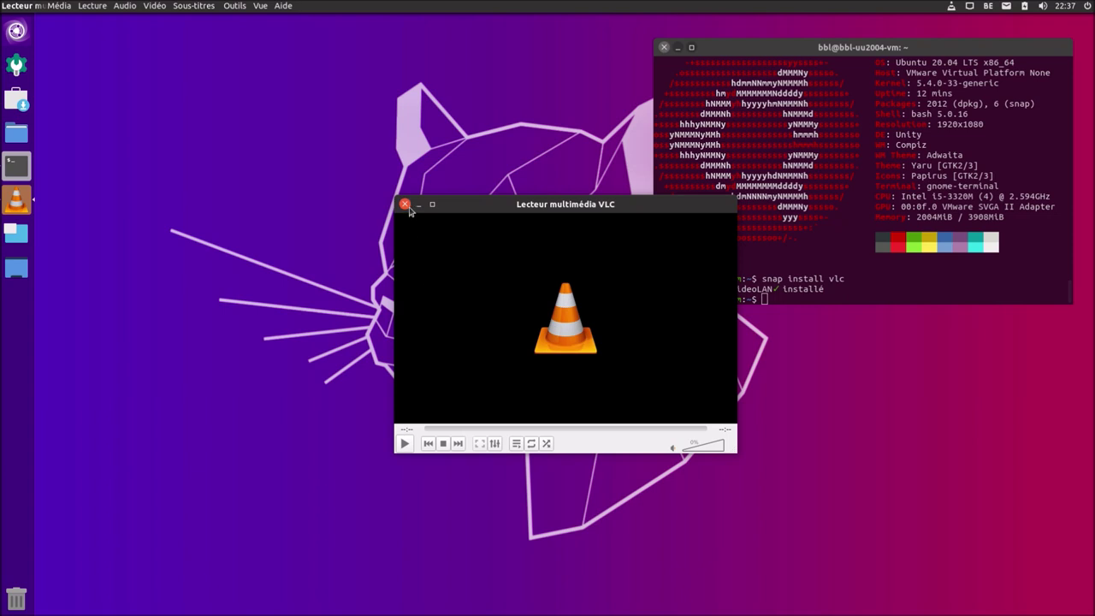
{"action": "left_click_drag", "start_coordinate": [466, 205], "coordinate": [335, 187]}
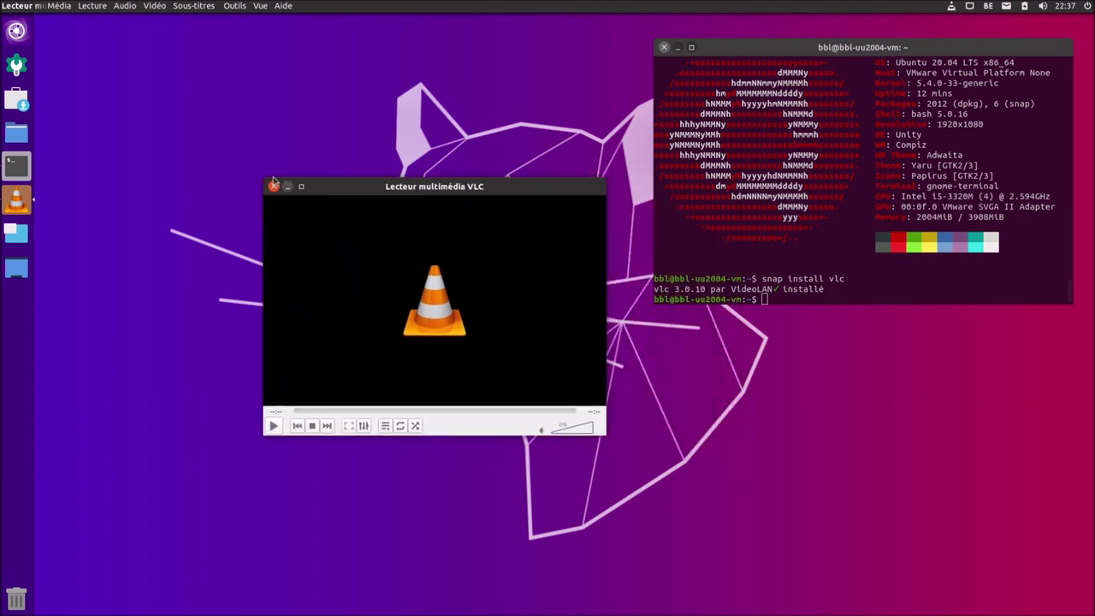
{"action": "left_click", "coordinate": [60, 7]}
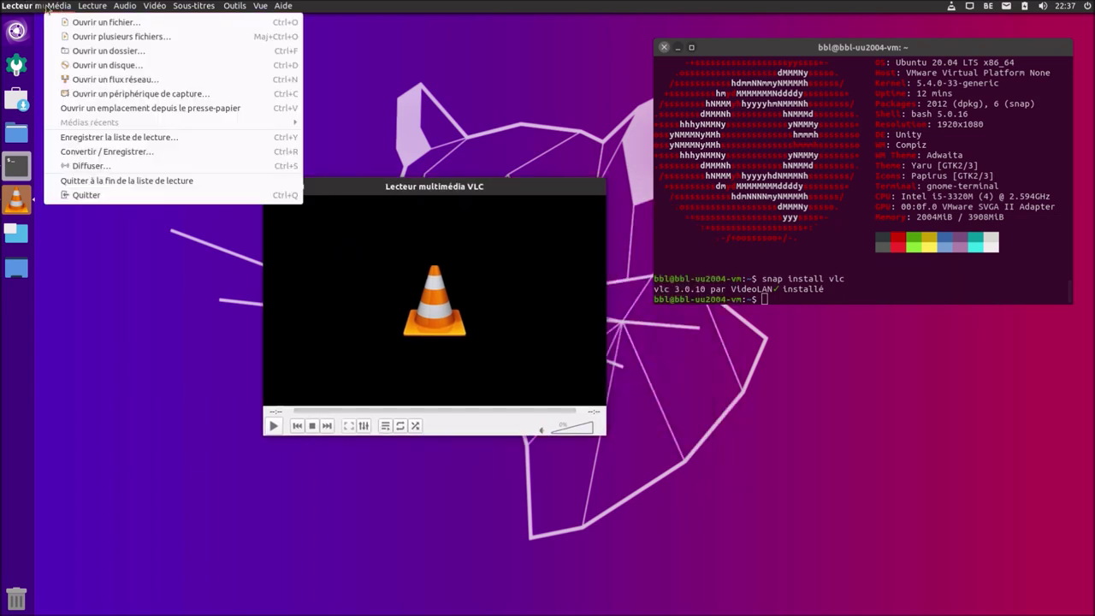
{"action": "left_click", "coordinate": [86, 195]}
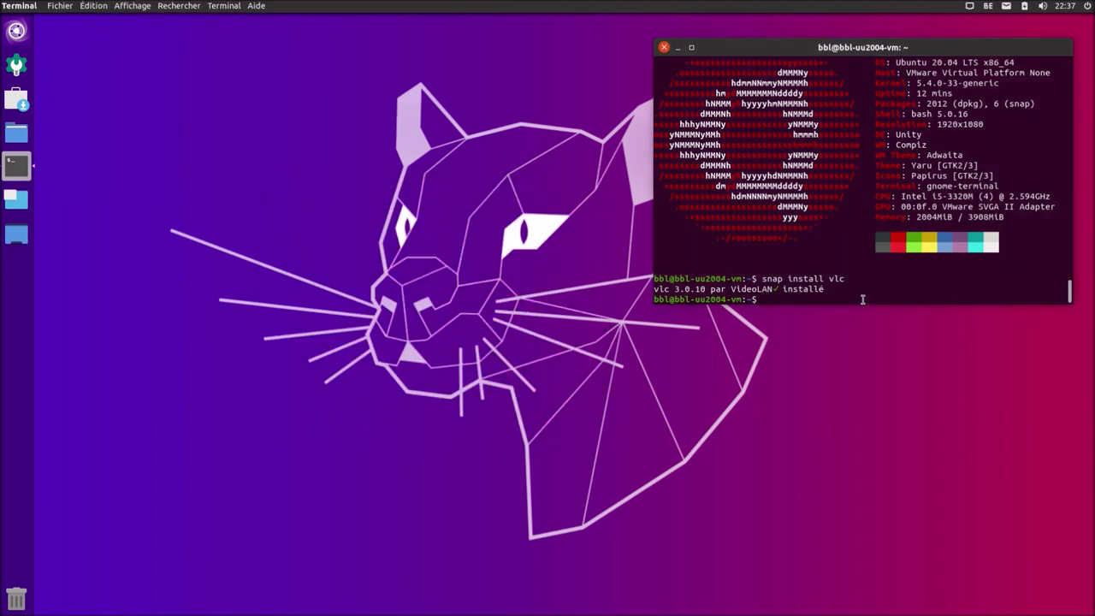
Step: Remove the VLC snap with "snap remove vlc", authenticating with the account password
{"action": "type", "text": "snap remove vlc"}
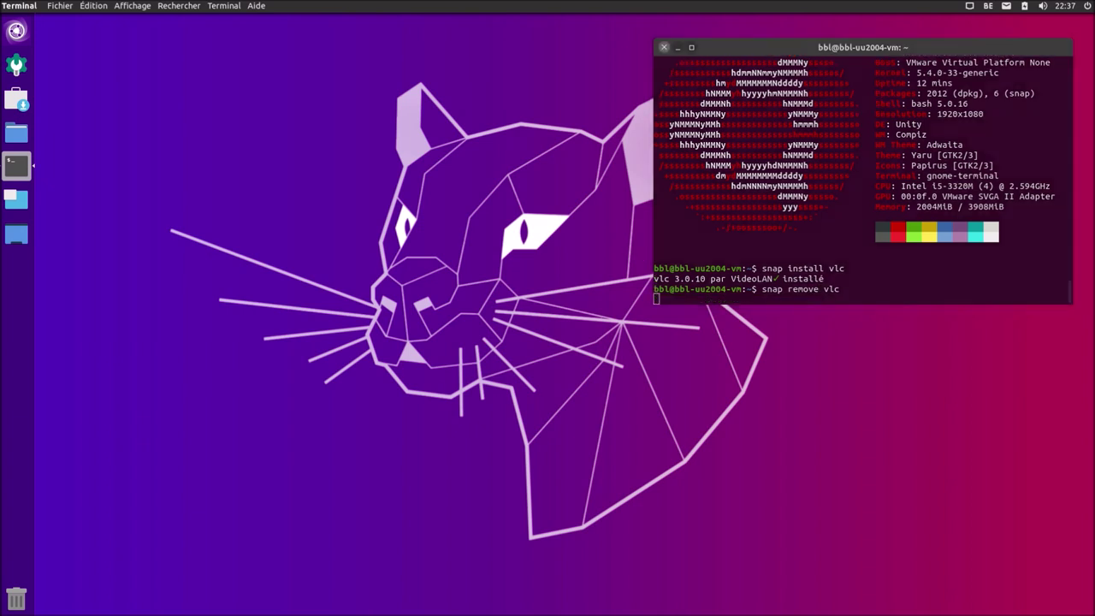
{"action": "key", "text": "Return"}
{"action": "key", "text": "Return"}
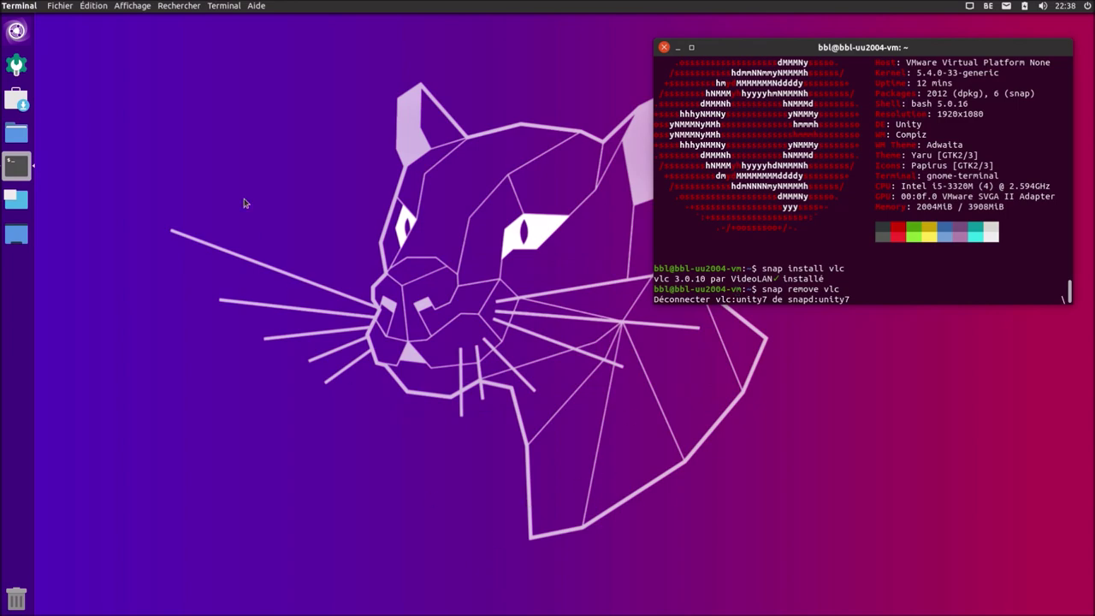
Step: Clear the leftover application searches, expand the full list of installed applications and launch the text editor (Éditeur de texte)
{"action": "left_click", "coordinate": [16, 30]}
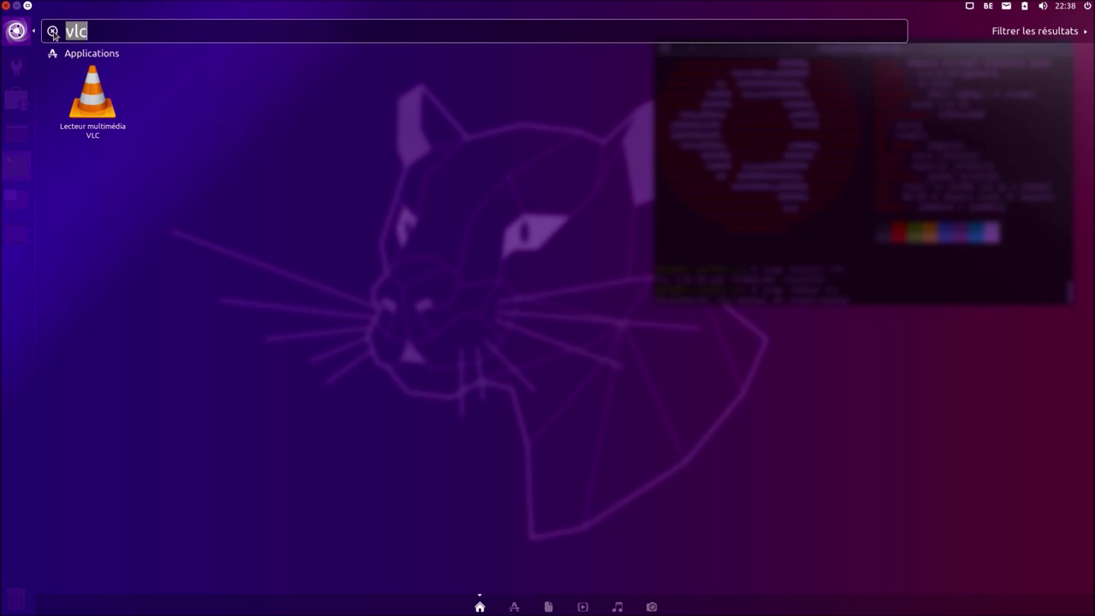
{"action": "left_click", "coordinate": [52, 31]}
{"action": "left_click", "coordinate": [514, 606]}
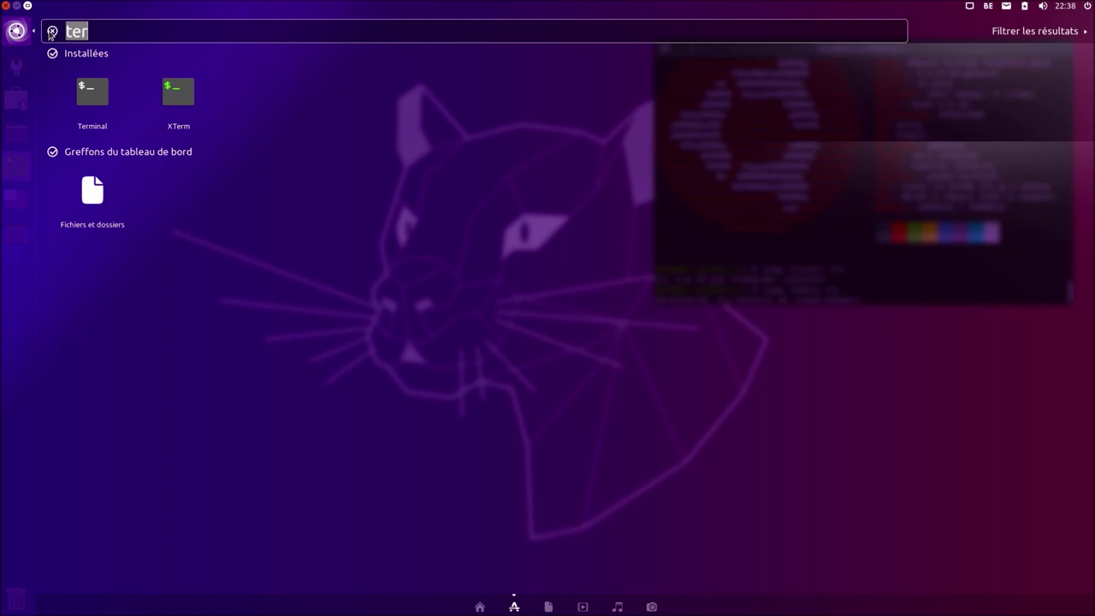
{"action": "left_click", "coordinate": [52, 31]}
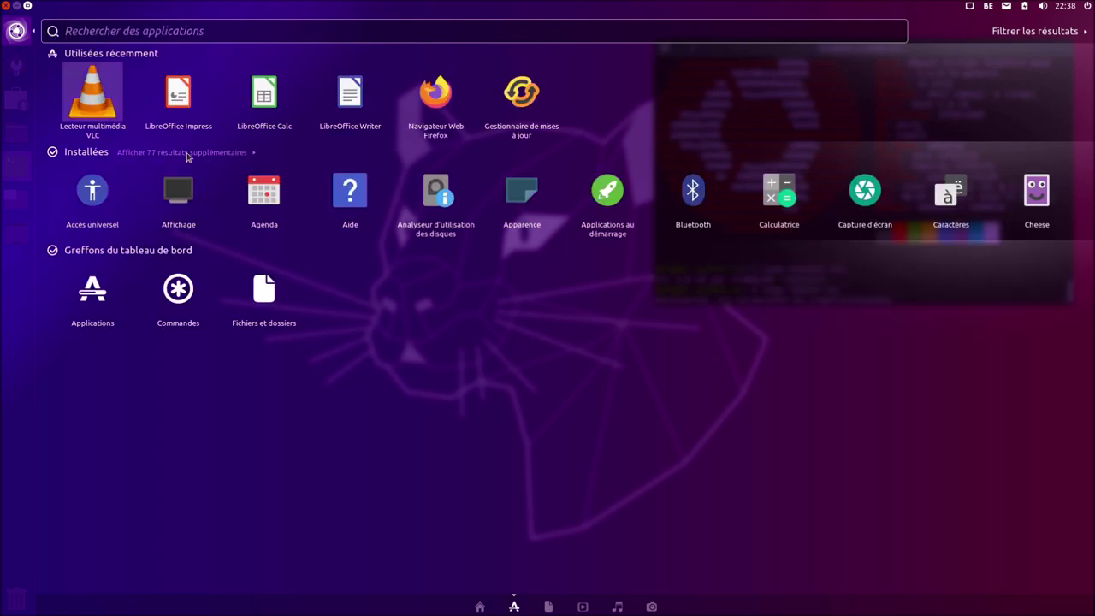
{"action": "left_click", "coordinate": [187, 153]}
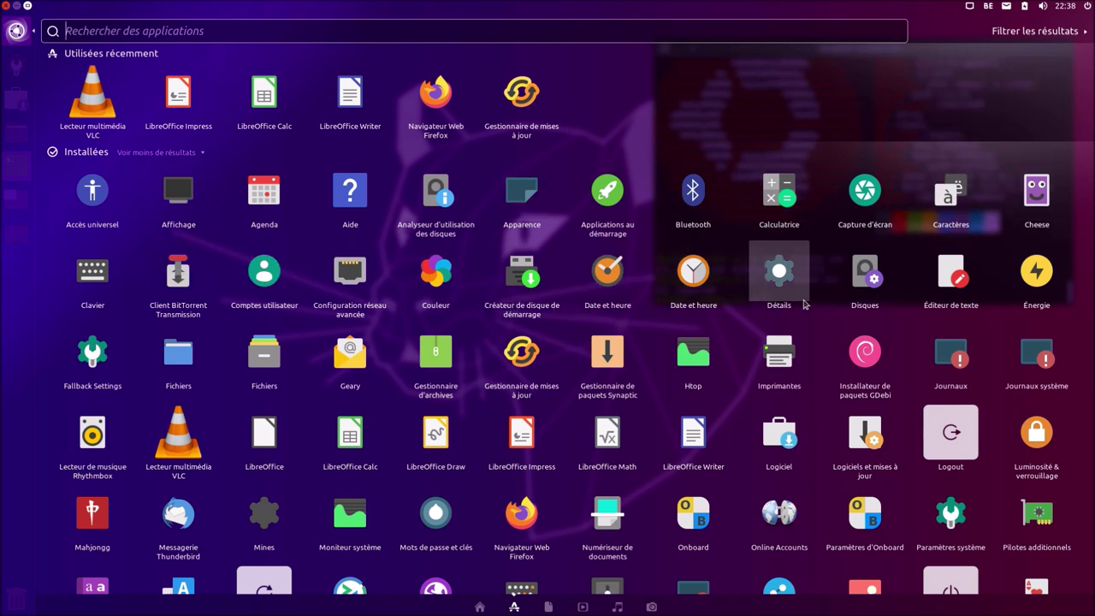
{"action": "left_click", "coordinate": [951, 274]}
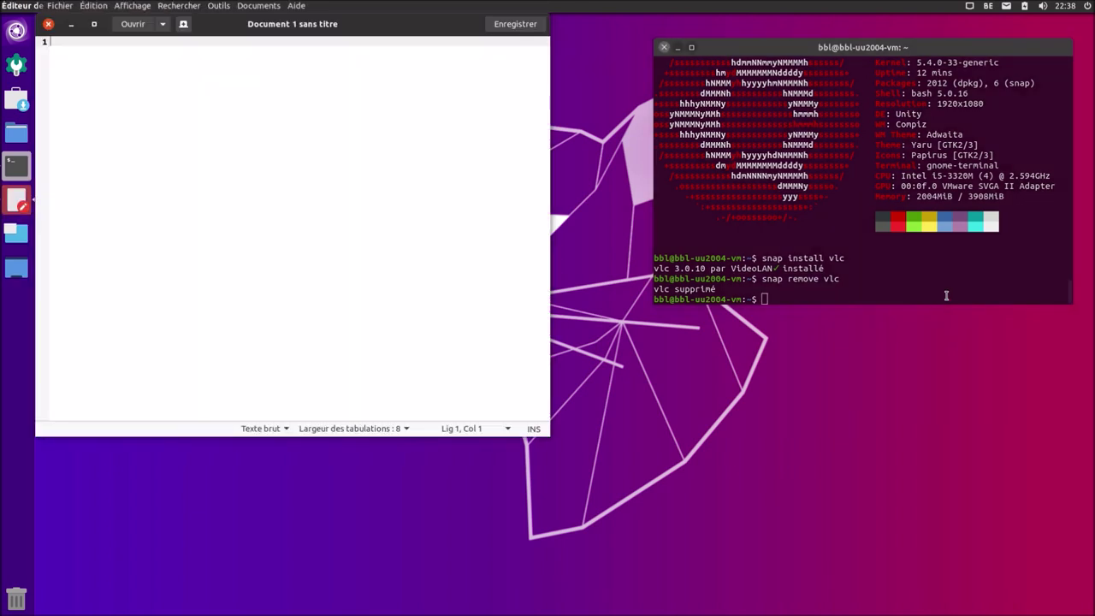
Step: Remove nmon and neofetch along with unneeded packages using "sudo apt autoremove nmon neofetch", confirming with "o"
{"action": "left_click", "coordinate": [946, 296]}
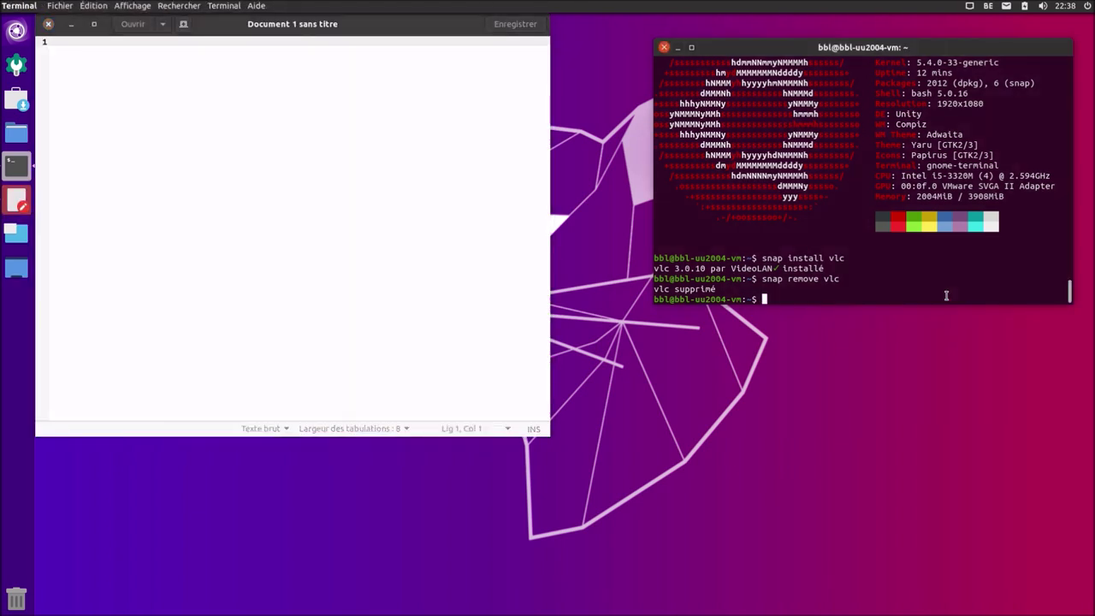
{"action": "type", "text": "do apt autoremove nmon "}
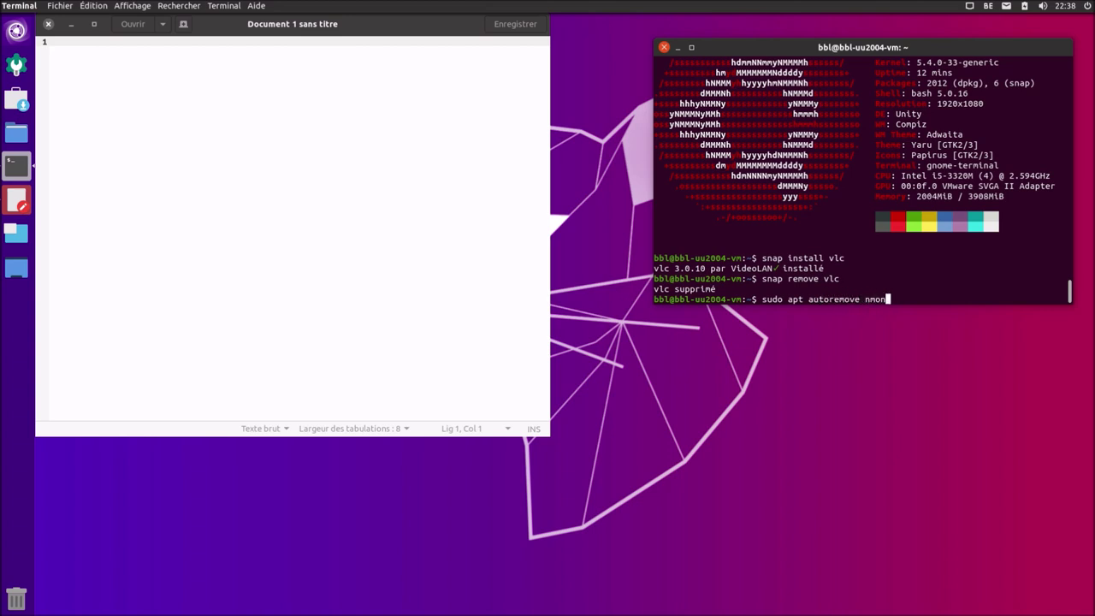
{"action": "type", "text": "neofetch"}
{"action": "key", "text": "Return"}
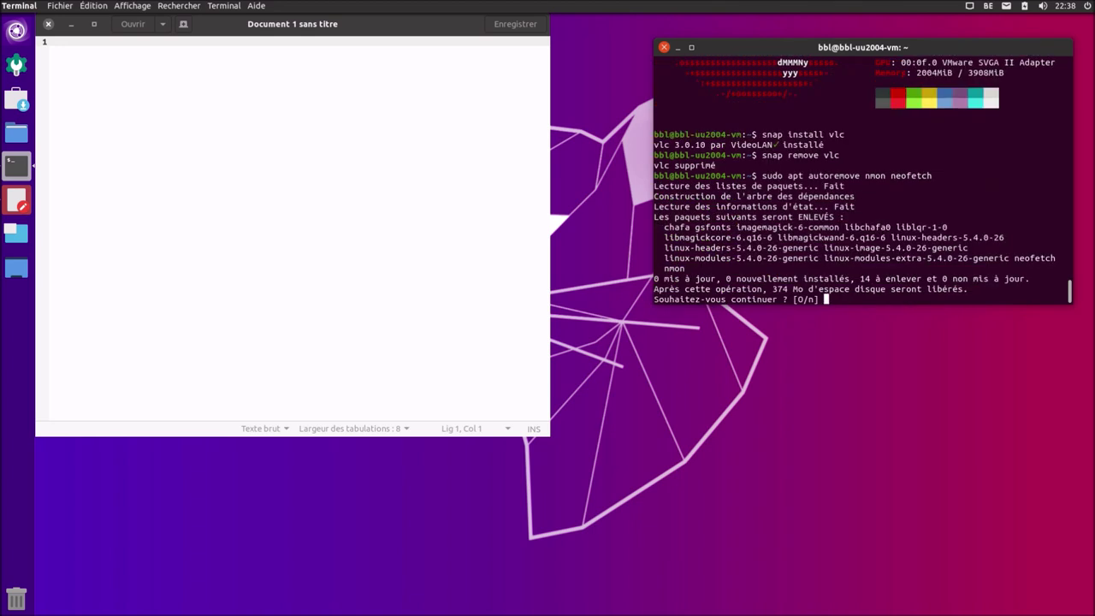
{"action": "type", "text": "o"}
{"action": "key", "text": "Return"}
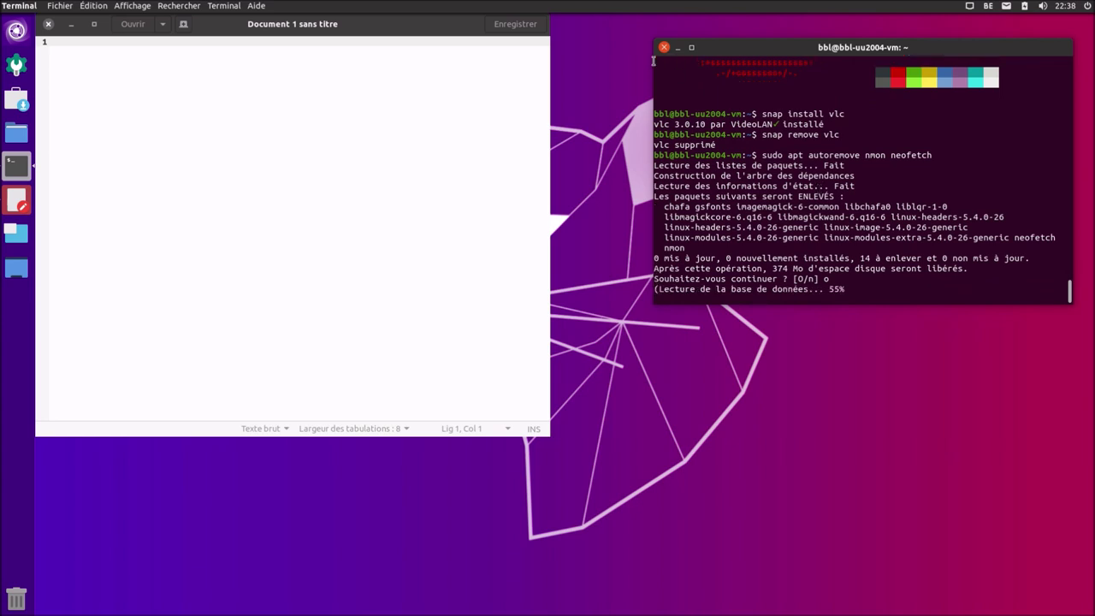
Step: Move the text editor window aside, launch the Fichiers application with the file-drawer icon and reposition its window over the desktop's middle
{"action": "left_click_drag", "start_coordinate": [420, 24], "coordinate": [508, 117]}
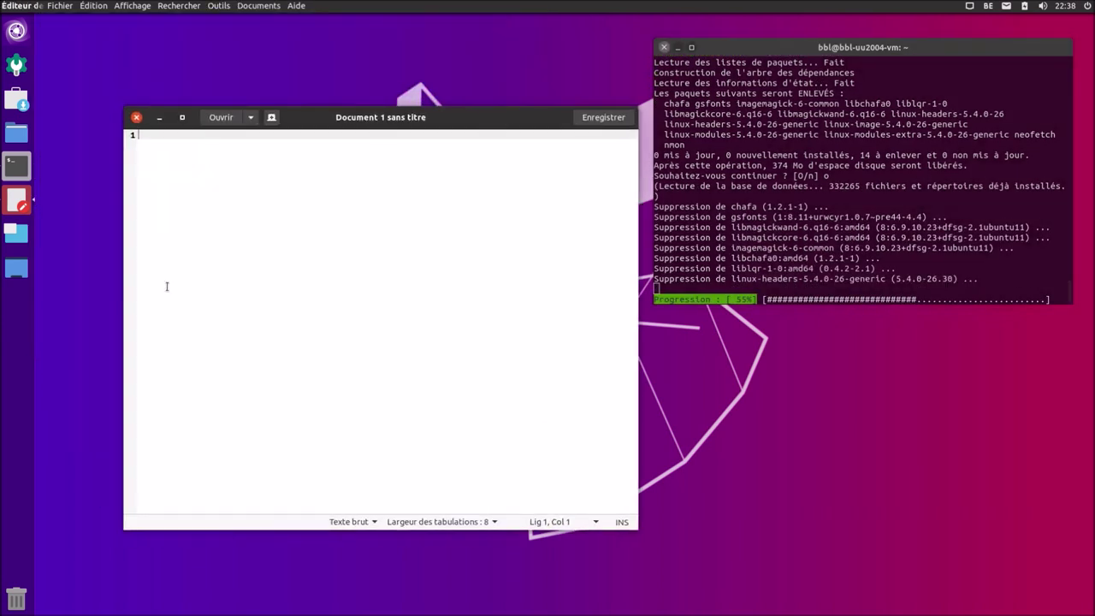
{"action": "left_click", "coordinate": [16, 36]}
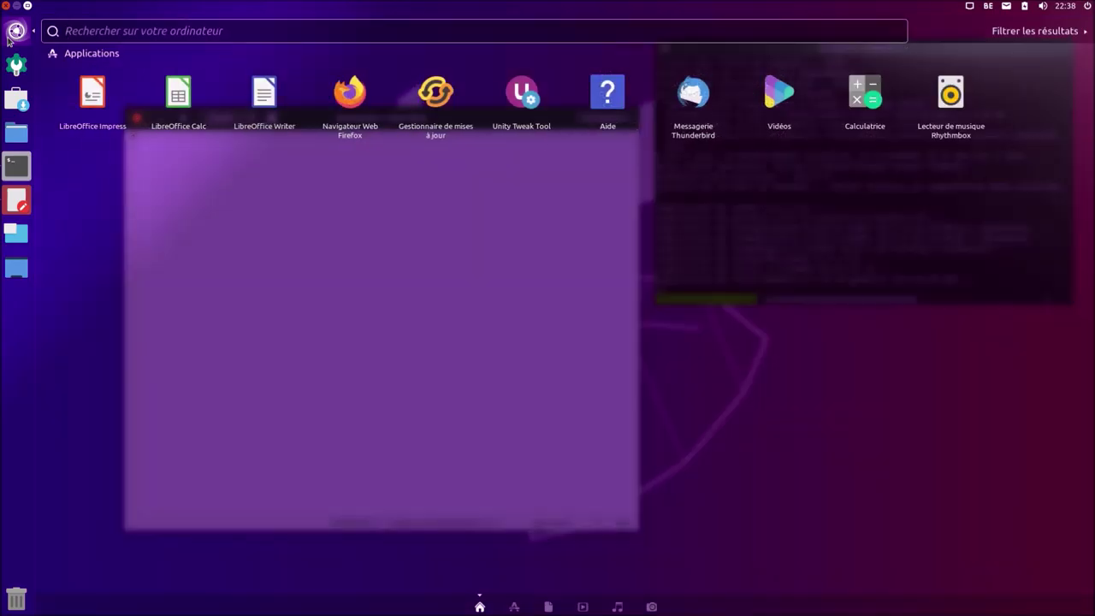
{"action": "left_click", "coordinate": [513, 607]}
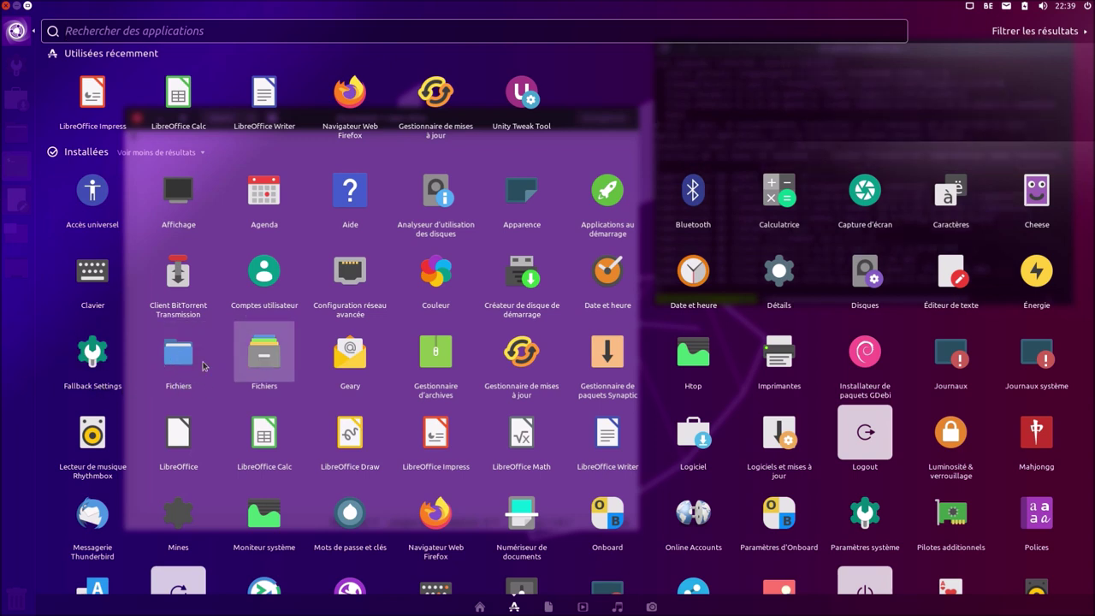
{"action": "left_click", "coordinate": [264, 362]}
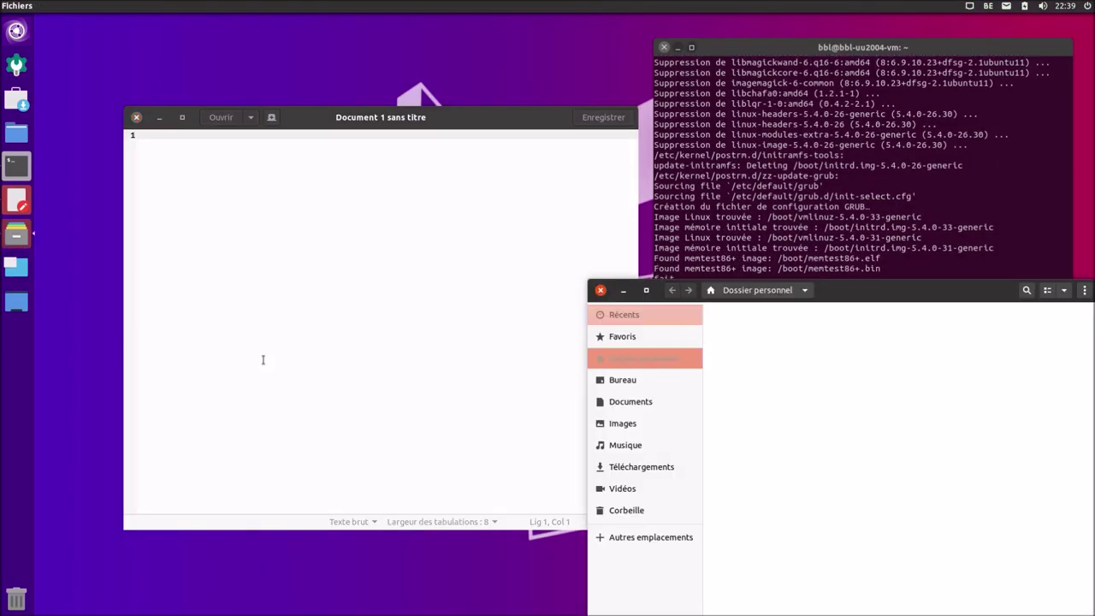
{"action": "left_click_drag", "start_coordinate": [908, 298], "coordinate": [609, 255]}
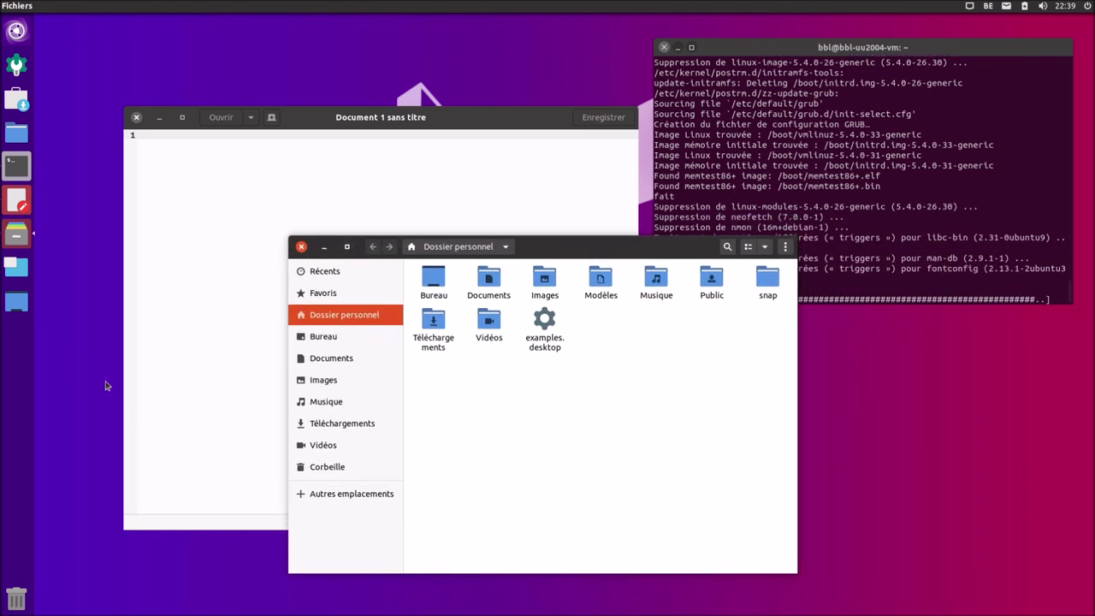
Step: Launch Logiciel from the installed applications, and close the Fichiers and text editor windows beside it
{"action": "left_click", "coordinate": [17, 31]}
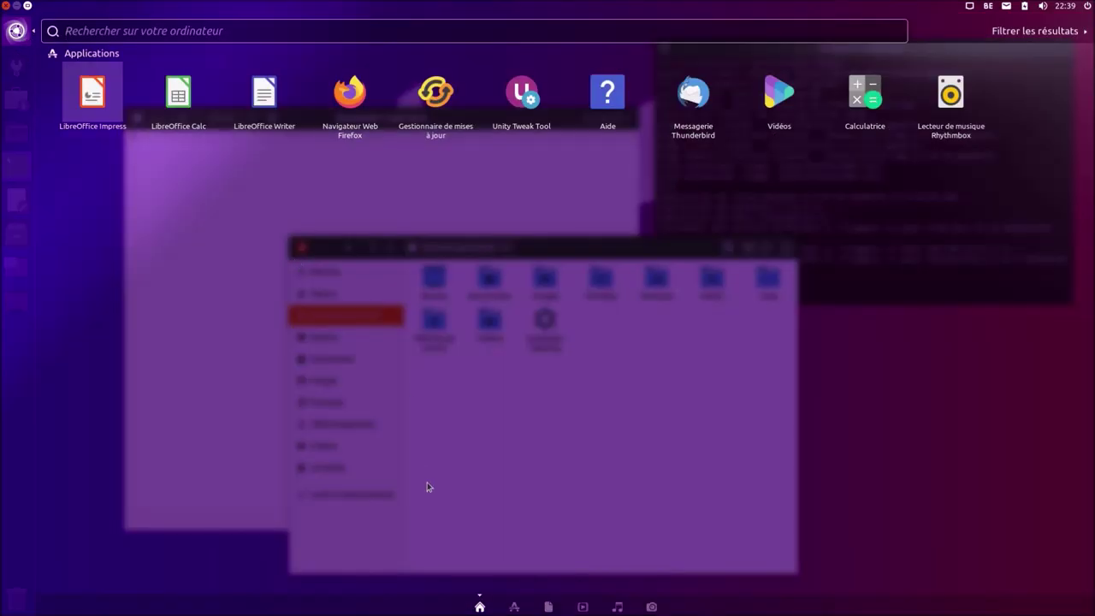
{"action": "left_click", "coordinate": [516, 606]}
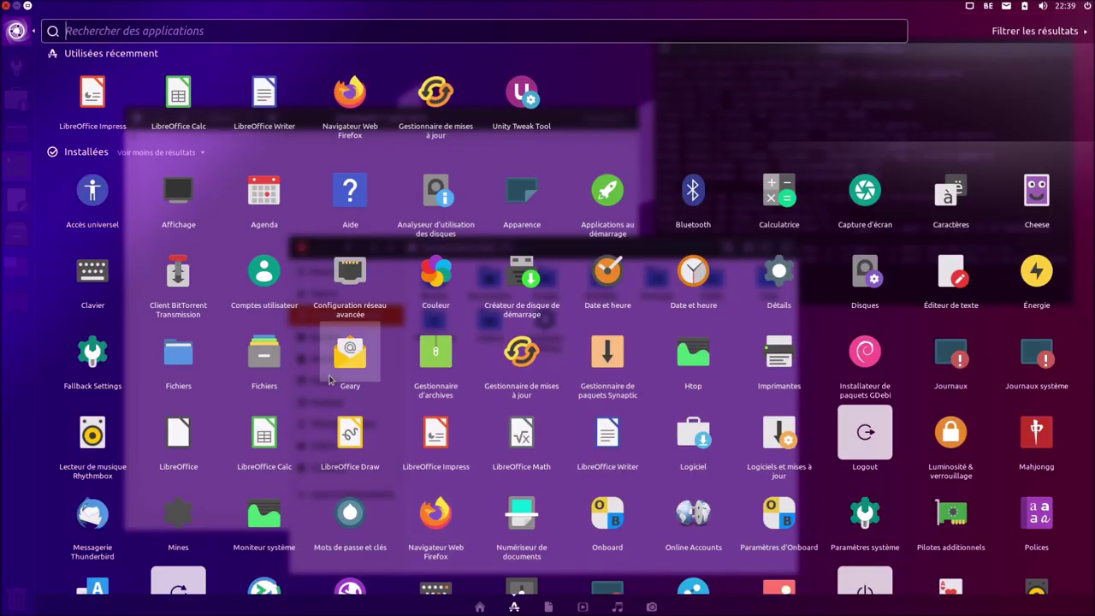
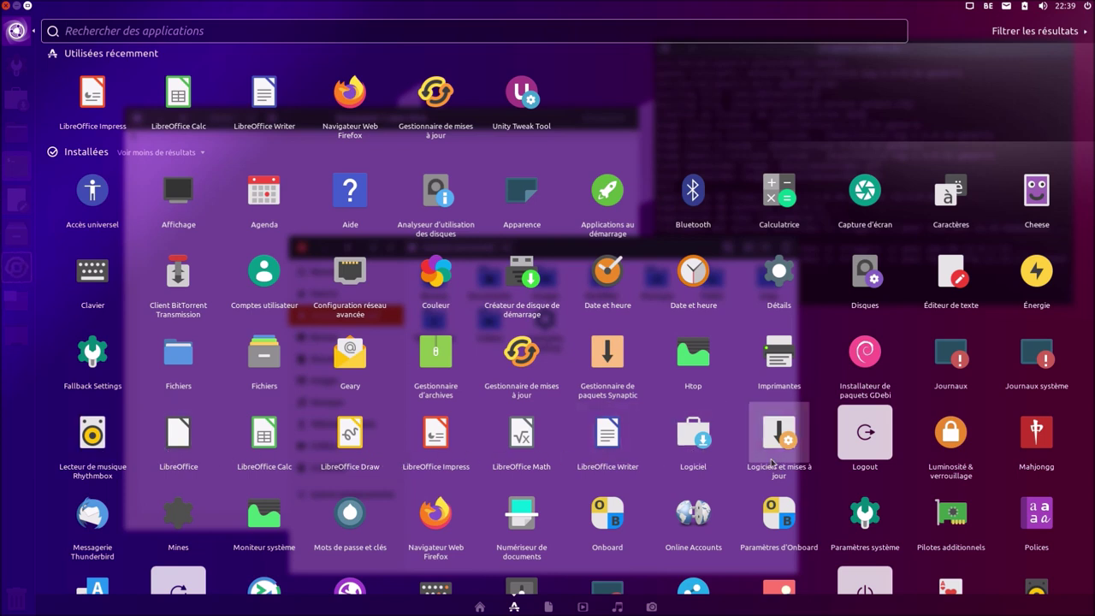
{"action": "left_click", "coordinate": [698, 439]}
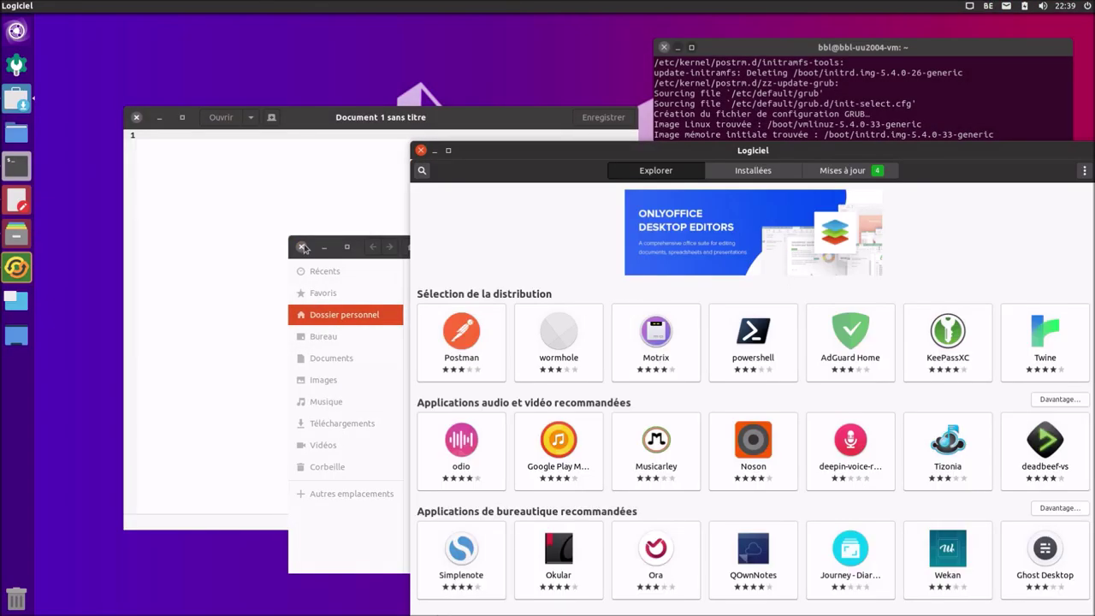
{"action": "left_click", "coordinate": [301, 247]}
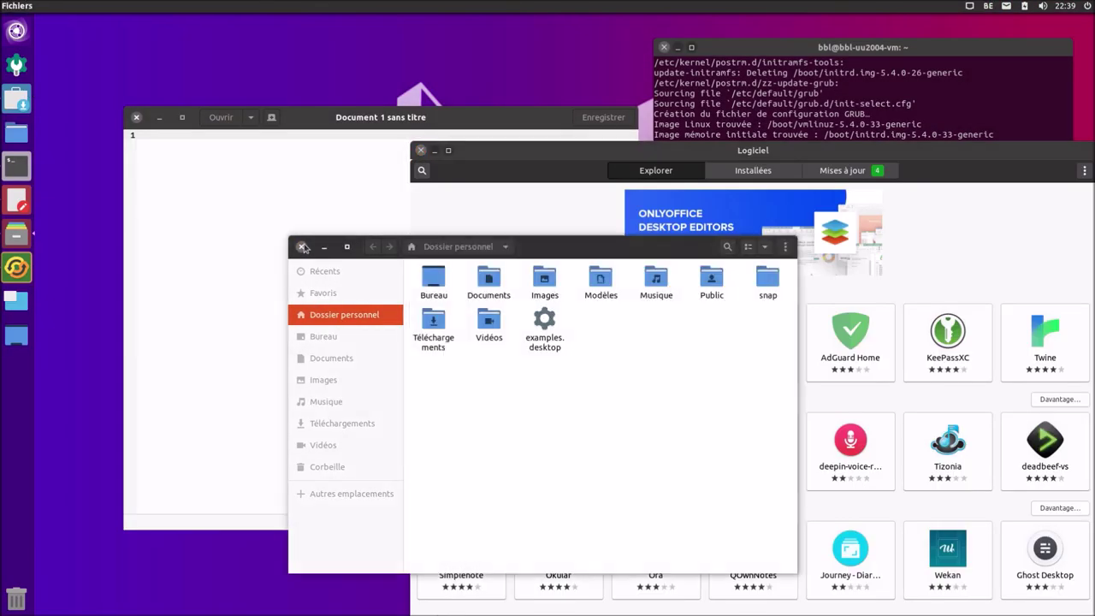
{"action": "left_click", "coordinate": [136, 117]}
{"action": "left_click_drag", "start_coordinate": [565, 152], "coordinate": [443, 116]}
Step: Start updating all pending applications in Logiciel, authenticating with the account password, and close the Terminal window
{"action": "left_click", "coordinate": [742, 139]}
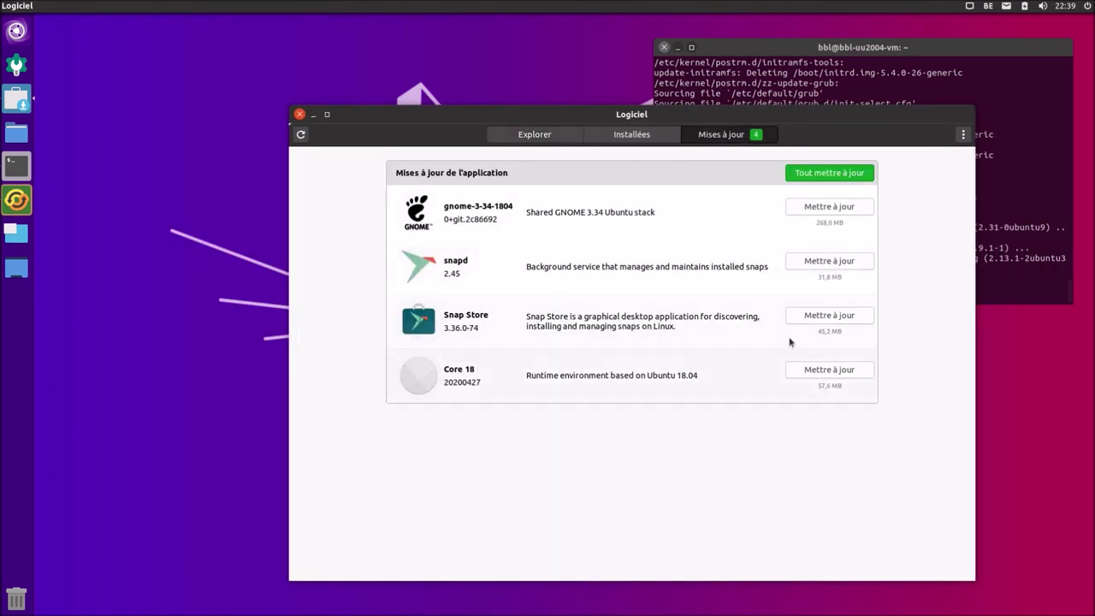
{"action": "left_click", "coordinate": [845, 174]}
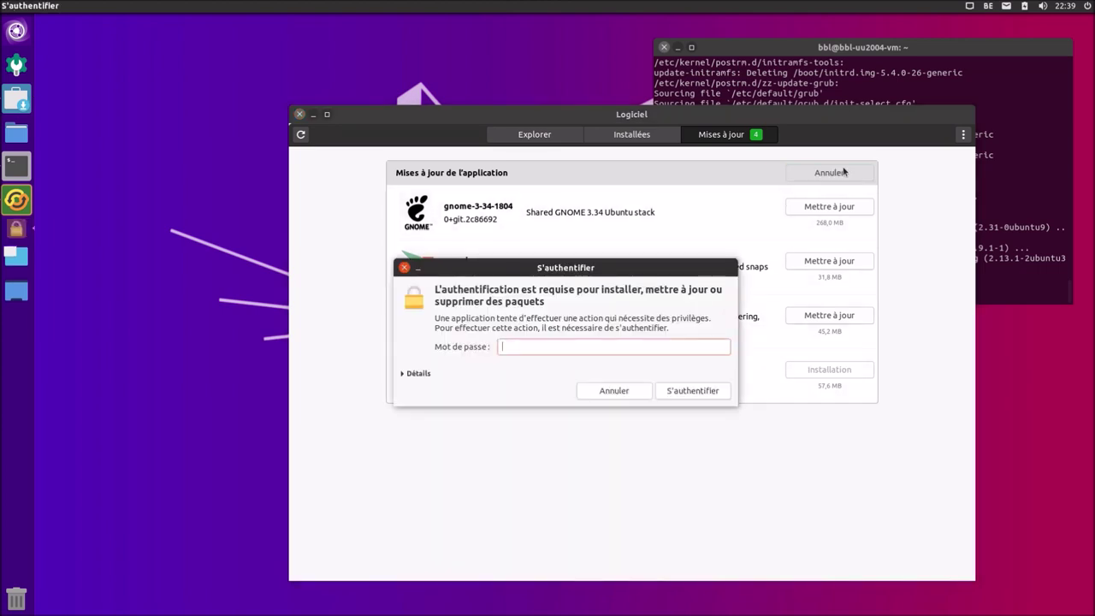
{"action": "left_click", "coordinate": [672, 386]}
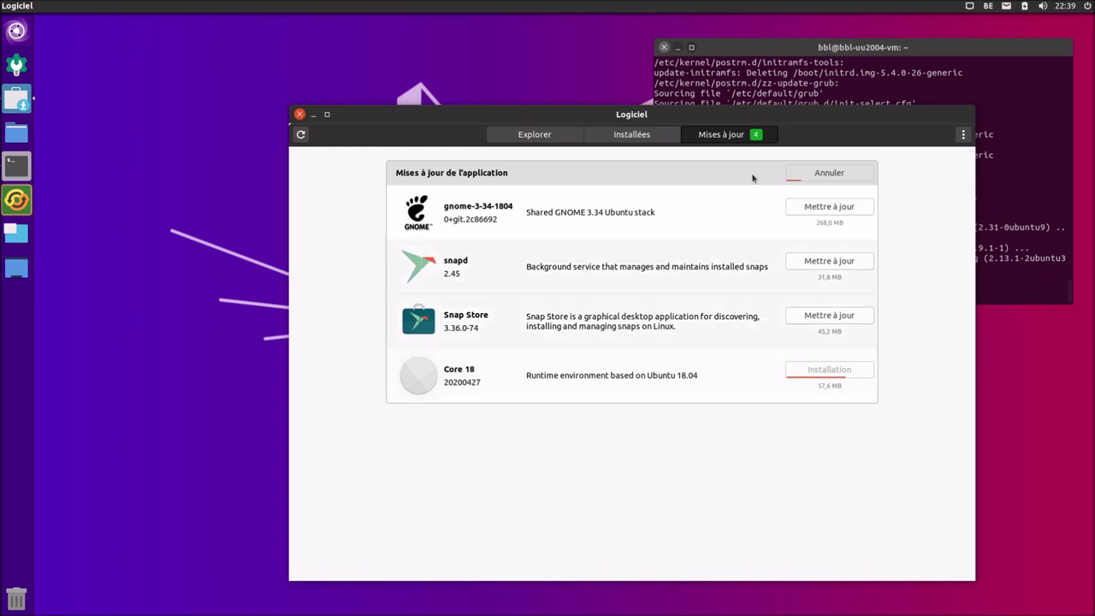
{"action": "left_click_drag", "start_coordinate": [767, 123], "coordinate": [694, 125]}
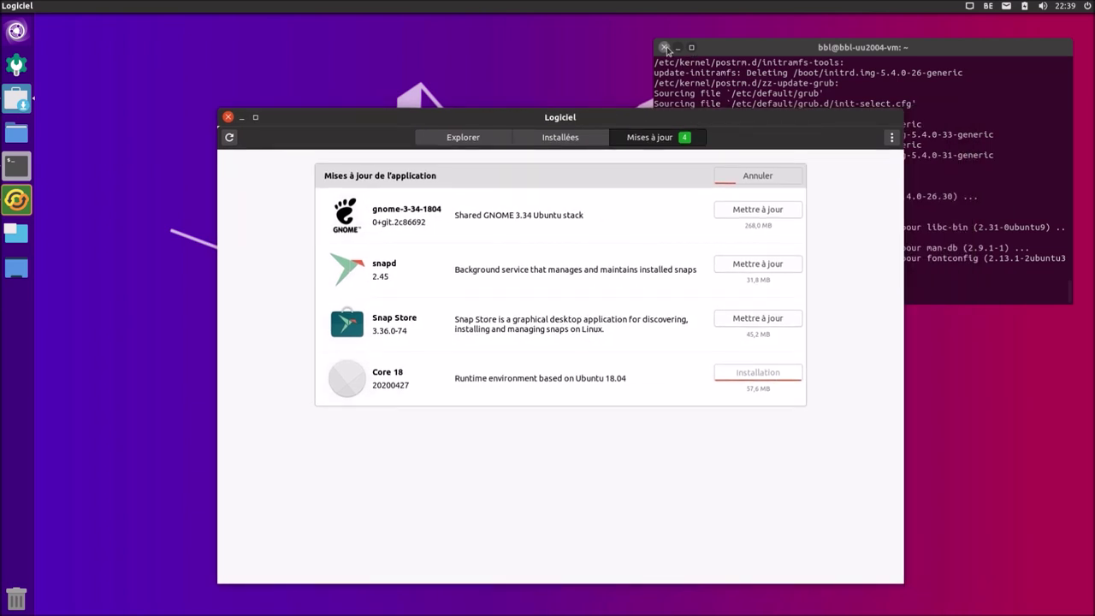
{"action": "left_click", "coordinate": [674, 48]}
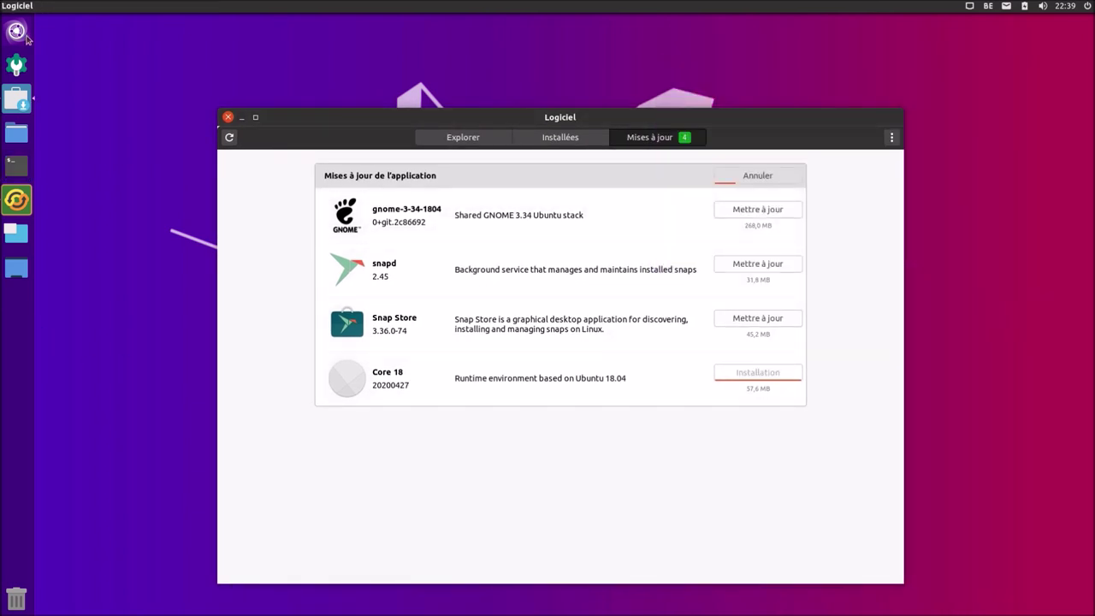
Step: Launch Moniteur système from the installed applications, view the CPU, memory and network resource graphs, and close it
{"action": "left_click", "coordinate": [24, 35]}
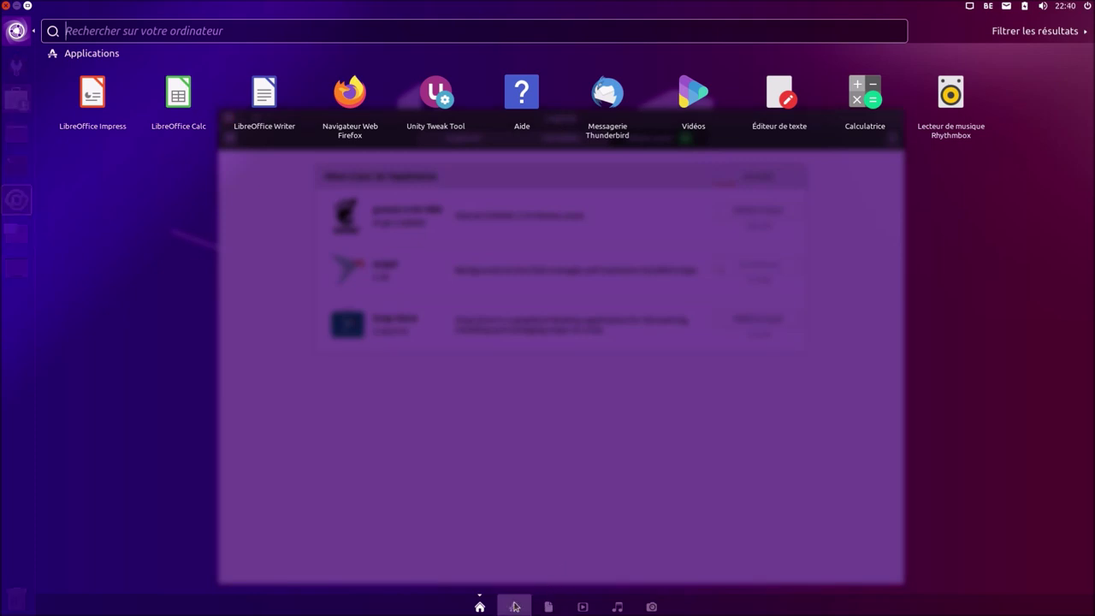
{"action": "left_click", "coordinate": [514, 606]}
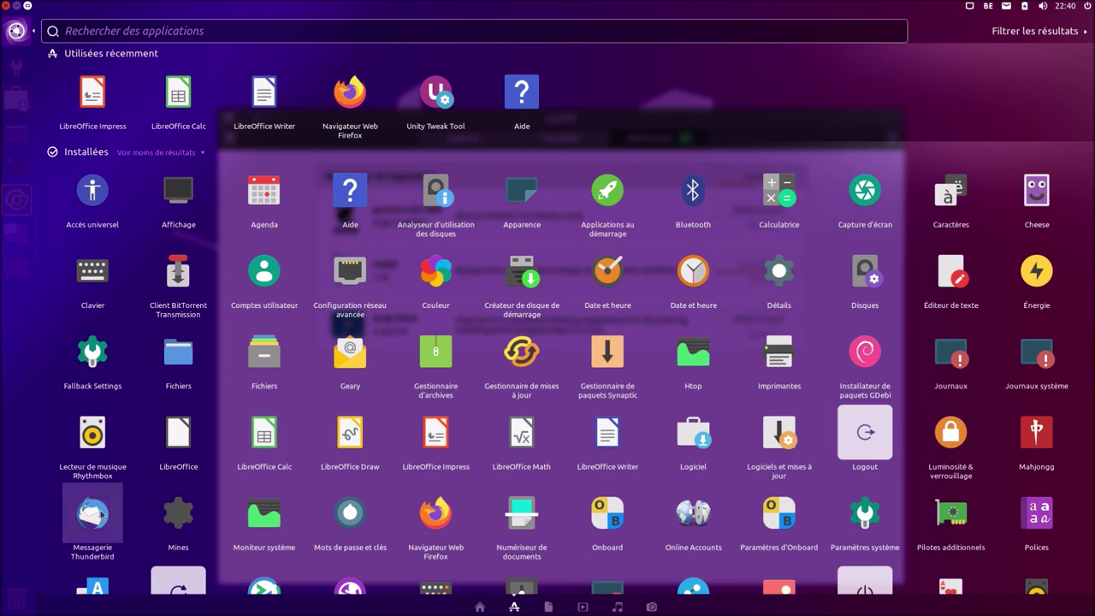
{"action": "left_click", "coordinate": [276, 525]}
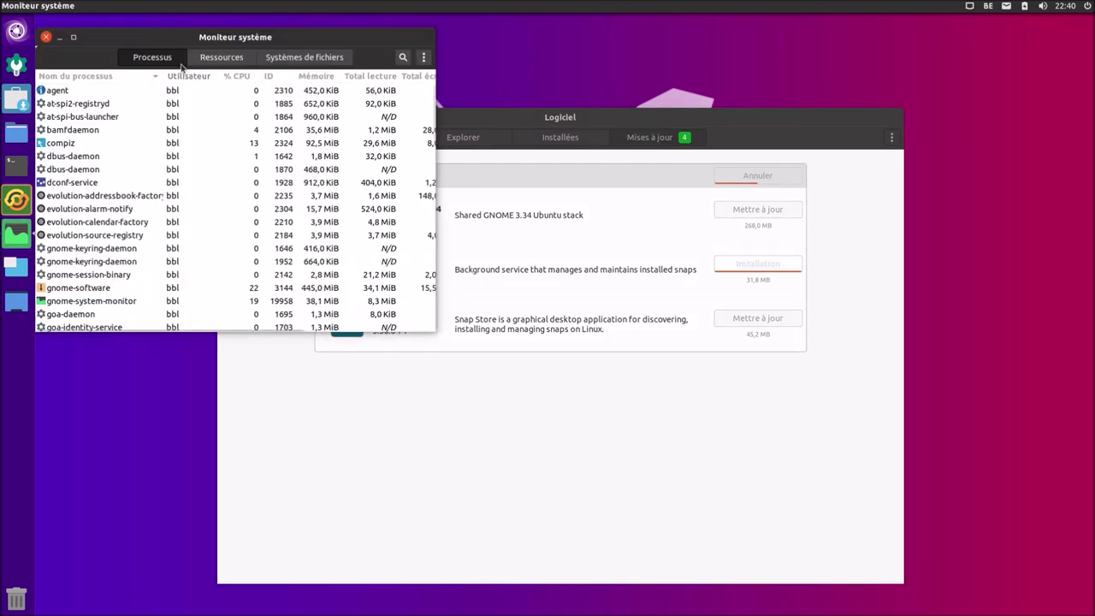
{"action": "left_click", "coordinate": [212, 62]}
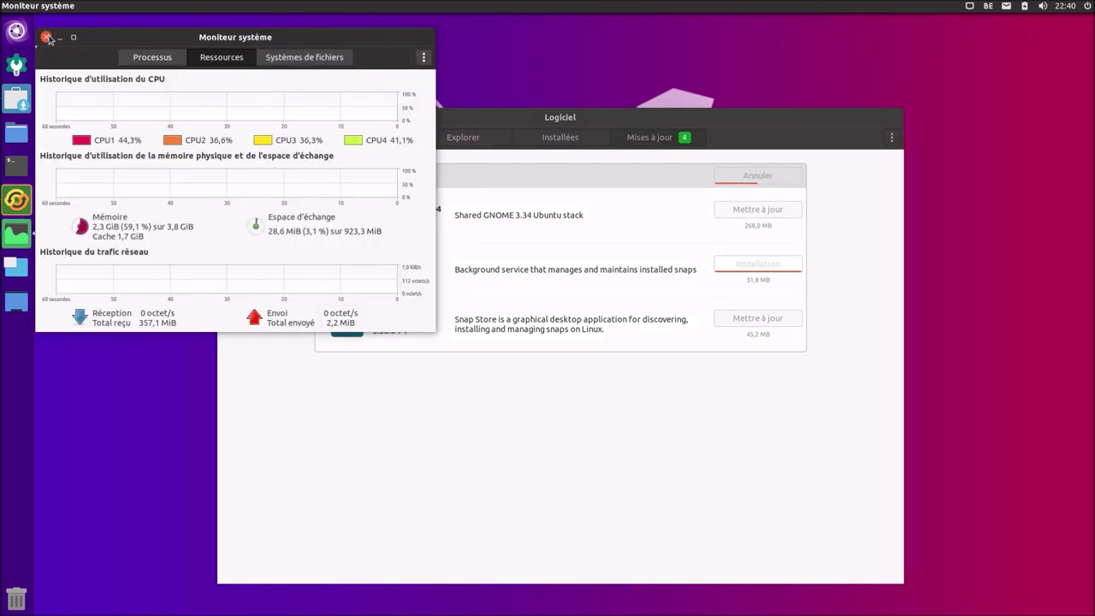
{"action": "left_click", "coordinate": [61, 39]}
Step: Open the installed applications list and preview the details of Navigateur Web Firefox and Onboard, closing each preview
{"action": "left_click", "coordinate": [19, 36]}
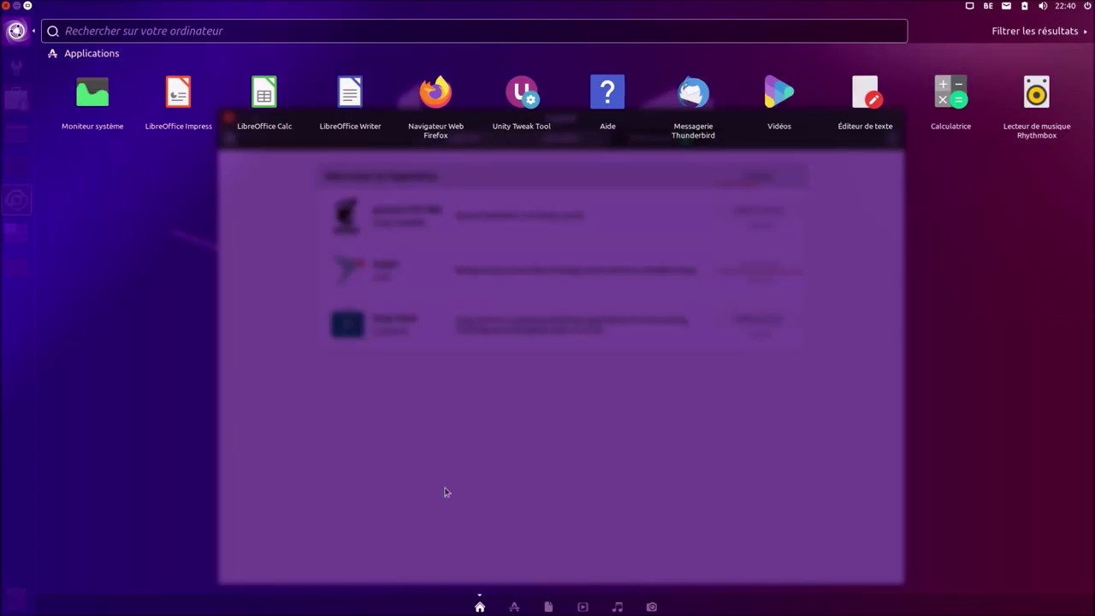
{"action": "left_click", "coordinate": [512, 606]}
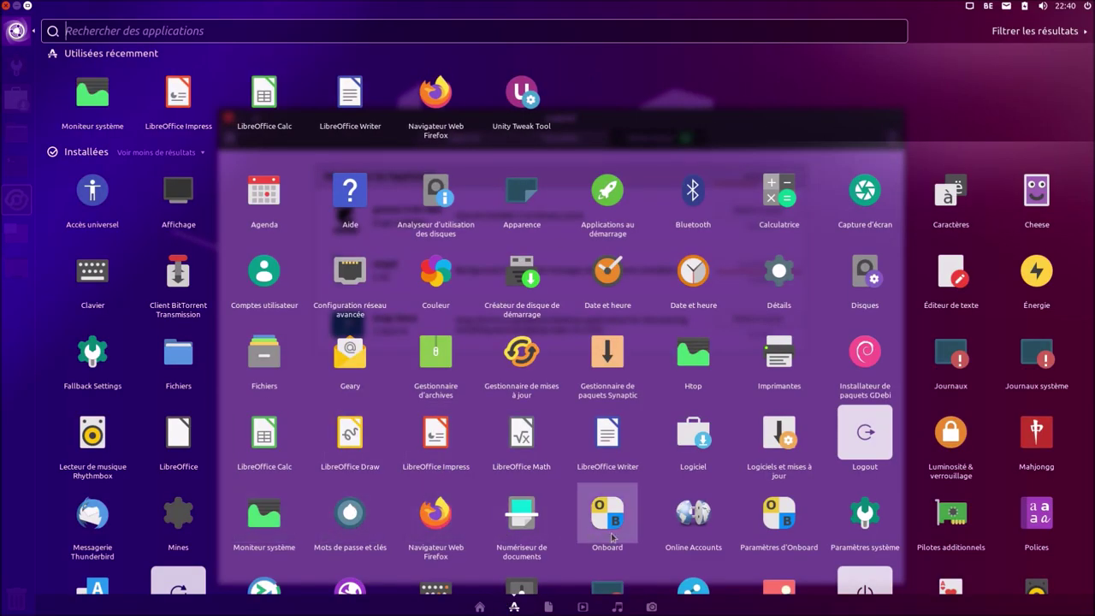
{"action": "right_click", "coordinate": [442, 530]}
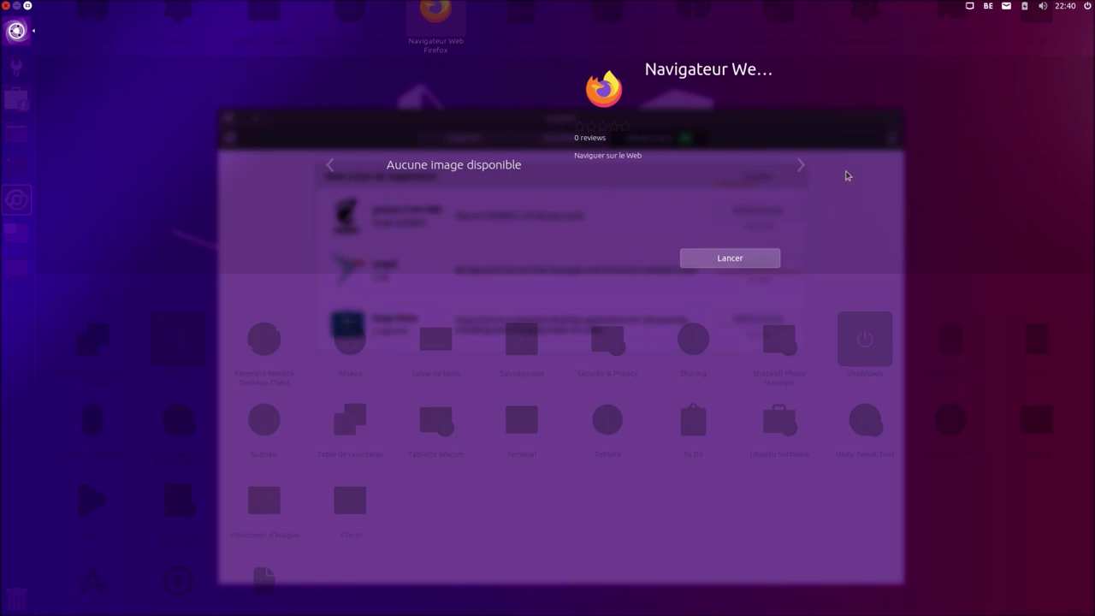
{"action": "key", "text": "Escape"}
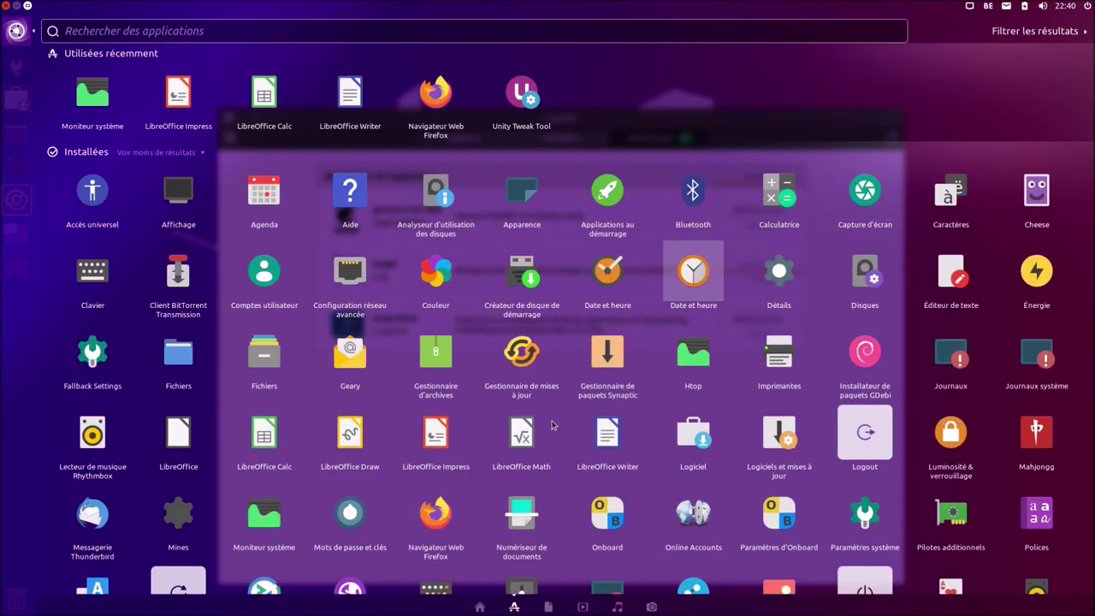
{"action": "right_click", "coordinate": [596, 520]}
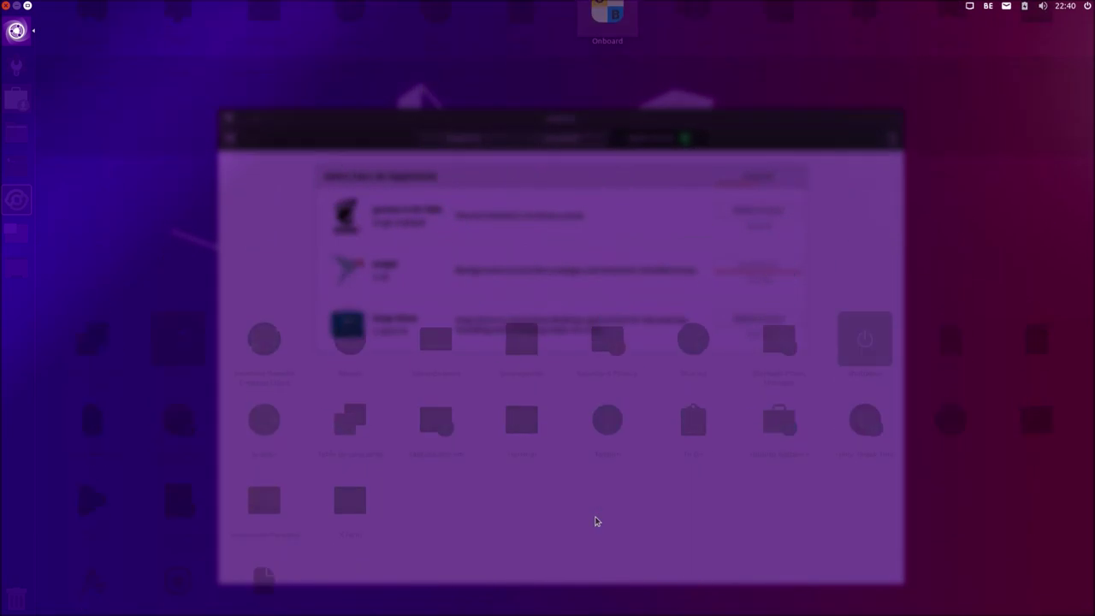
{"action": "key", "text": "Escape"}
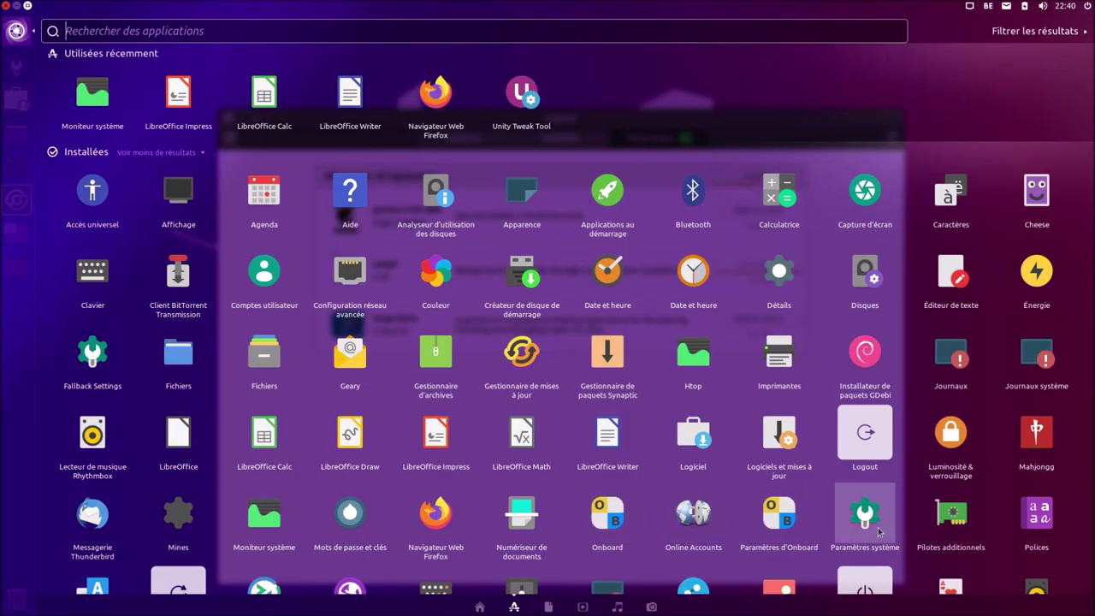
Step: Browse the remaining installed applications, launch UXTerm from the list and close its window
{"action": "scroll", "coordinate": [988, 526], "scroll_direction": "down", "scroll_amount": 3}
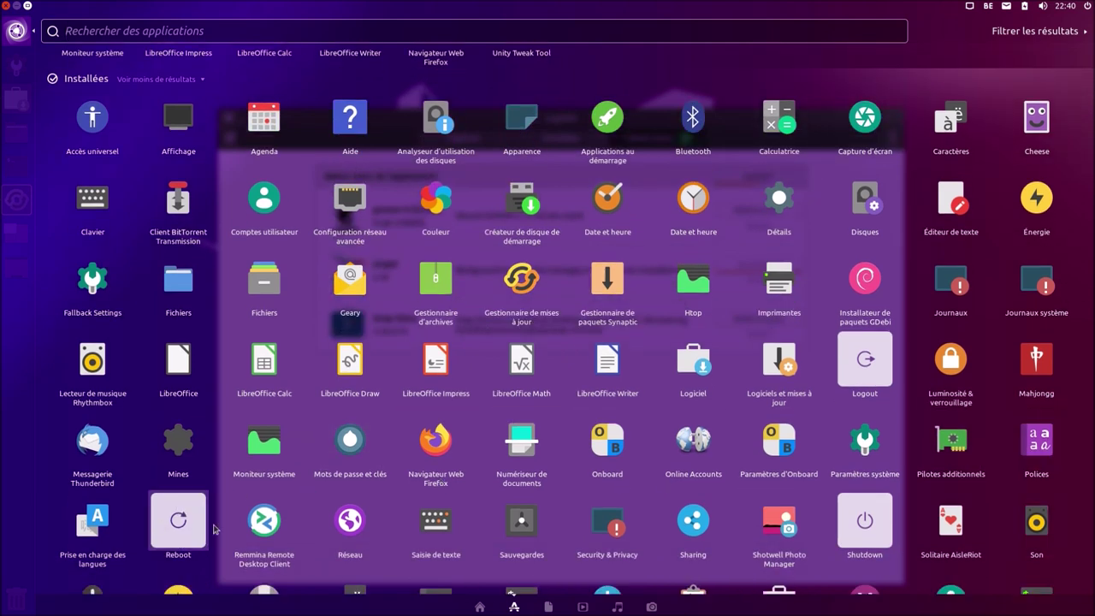
{"action": "scroll", "coordinate": [214, 524], "scroll_direction": "down", "scroll_amount": 2}
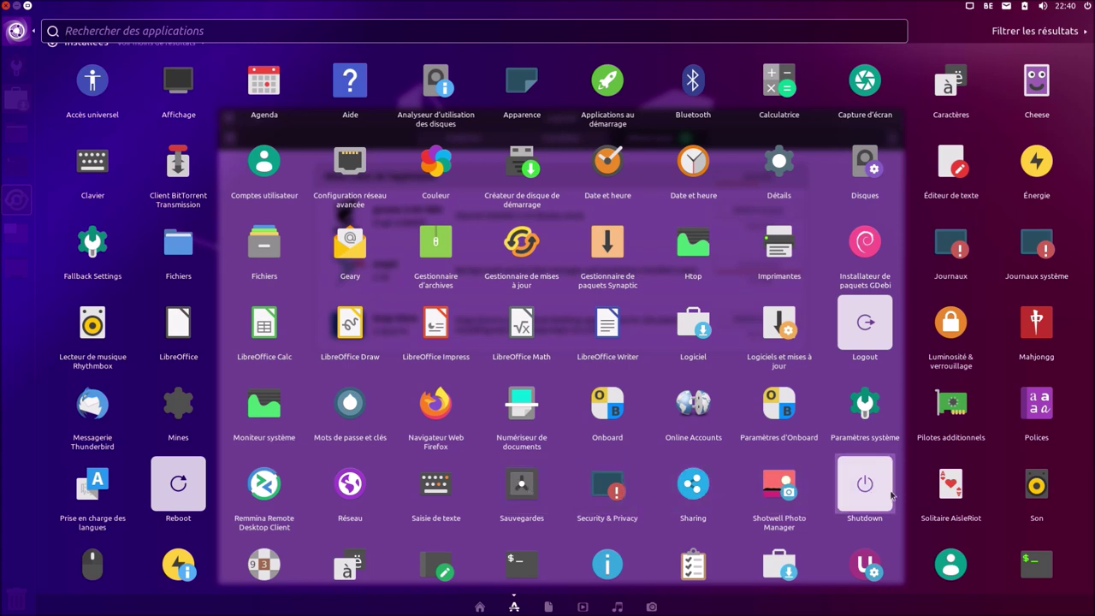
{"action": "scroll", "coordinate": [996, 497], "scroll_direction": "down", "scroll_amount": 2}
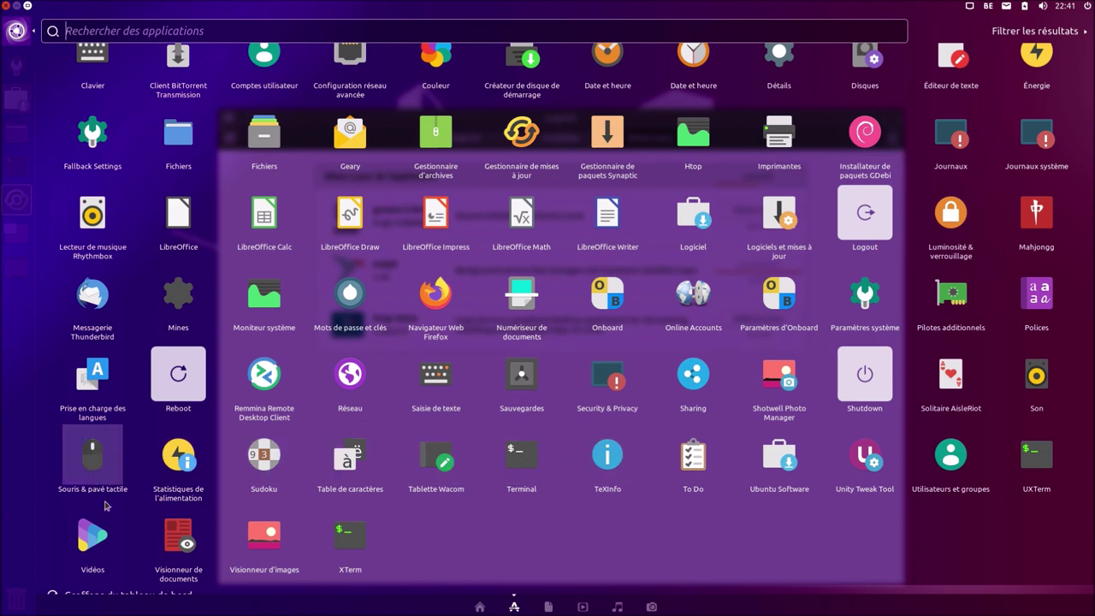
{"action": "scroll", "coordinate": [111, 479], "scroll_direction": "down", "scroll_amount": 2}
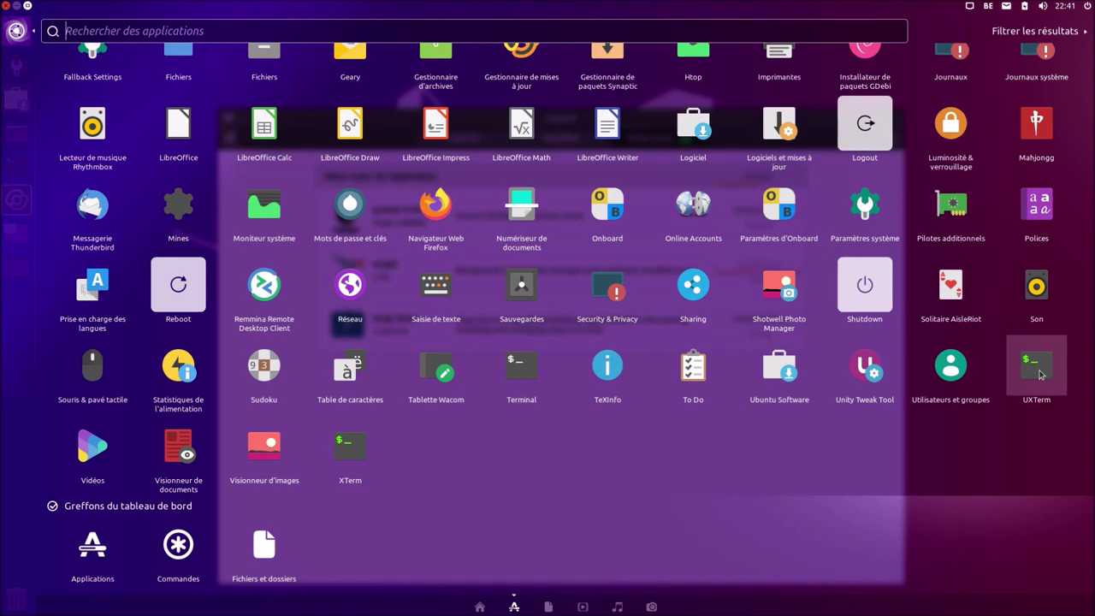
{"action": "left_click", "coordinate": [1040, 374]}
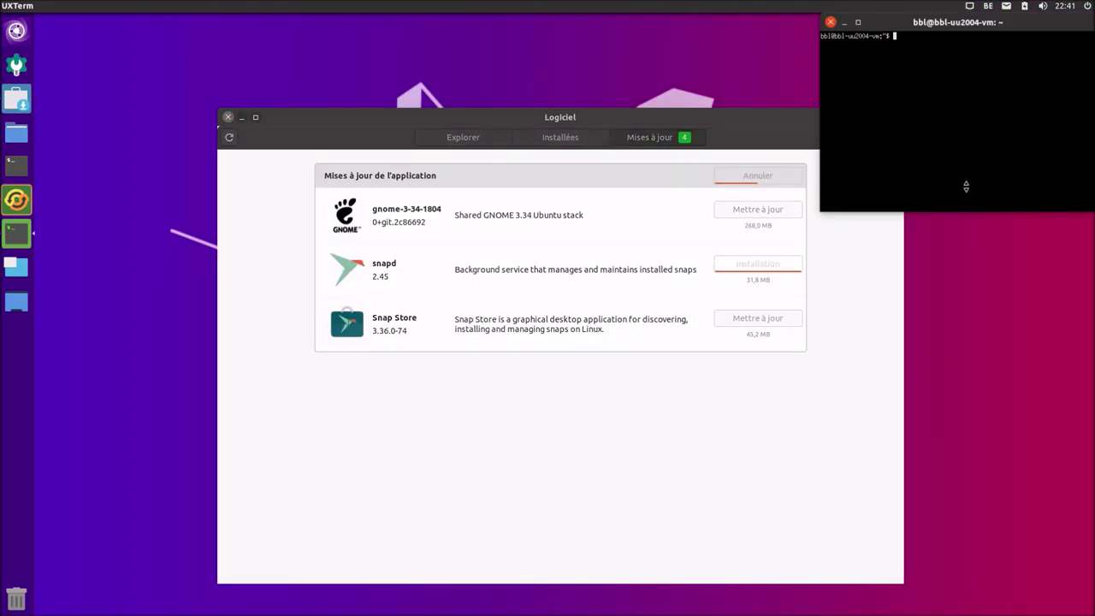
{"action": "left_click", "coordinate": [830, 22]}
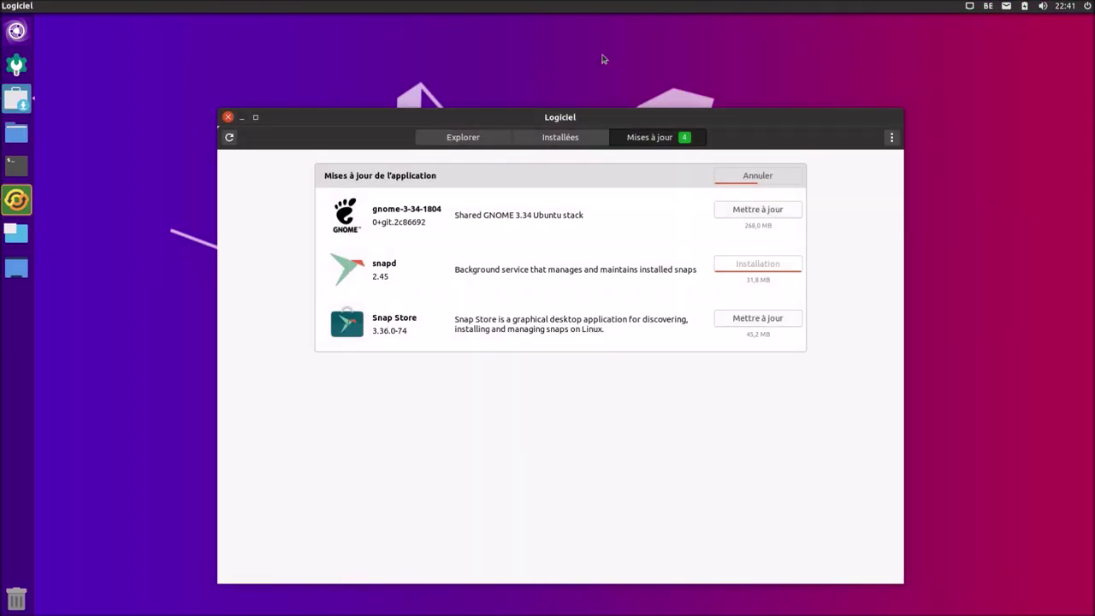
Step: Move the Logiciel window slightly higher on the desktop, and open and close the Corbeille folder
{"action": "left_click_drag", "start_coordinate": [398, 116], "coordinate": [395, 84]}
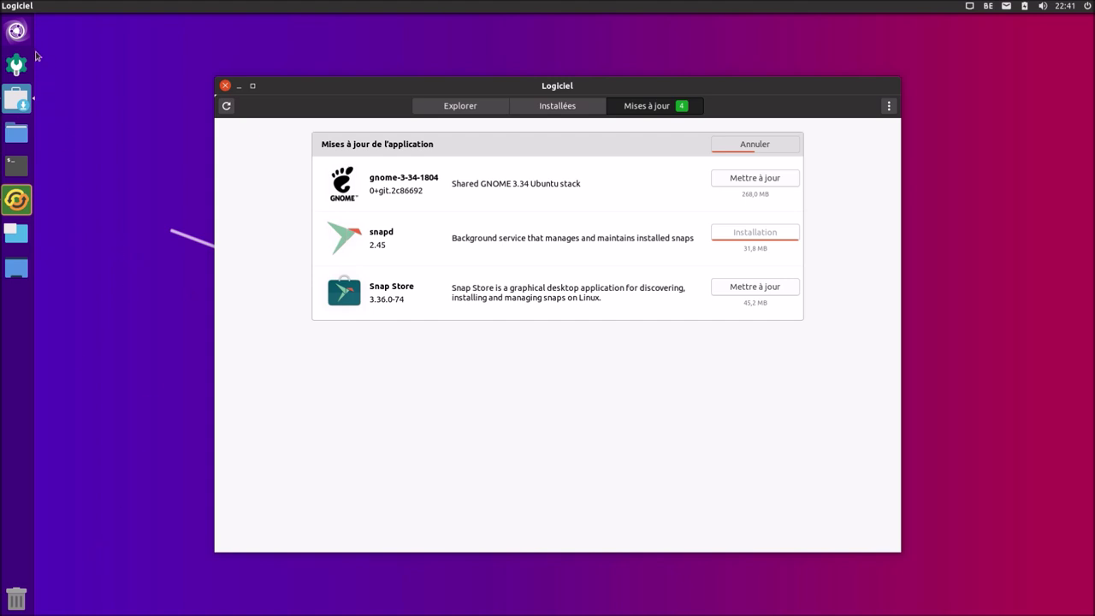
{"action": "left_click", "coordinate": [21, 600]}
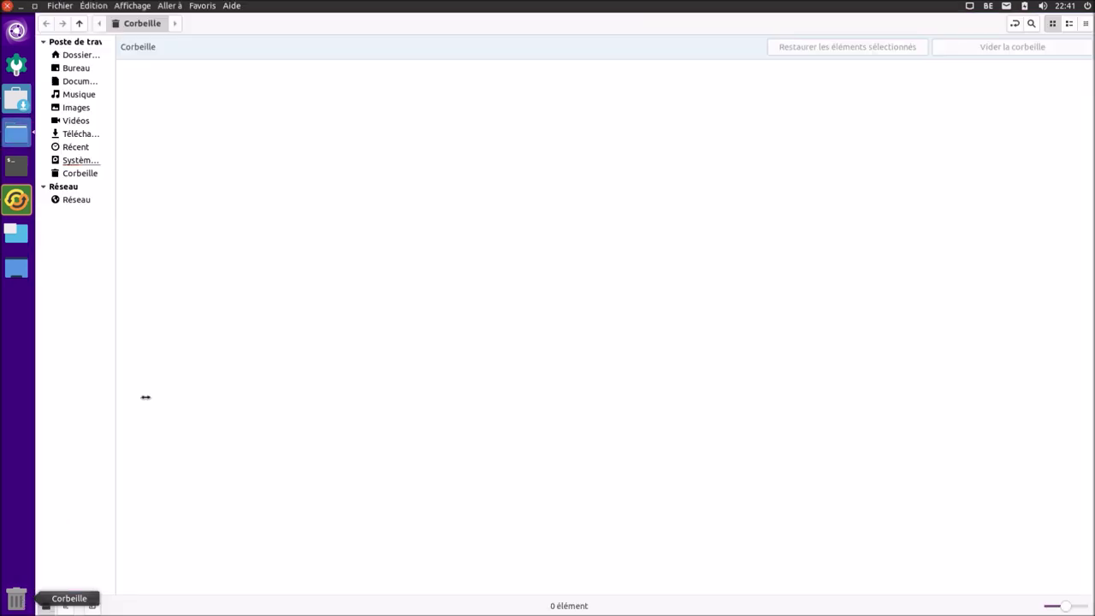
{"action": "left_click", "coordinate": [6, 5]}
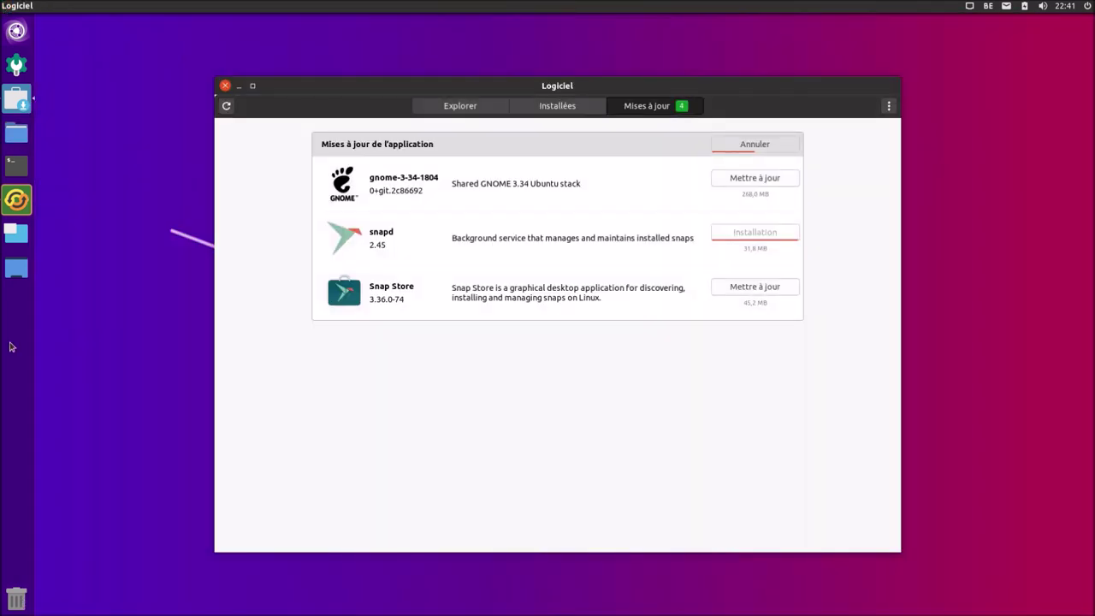
Step: Launch Calculatrice from the installed applications
{"action": "key", "text": "super"}
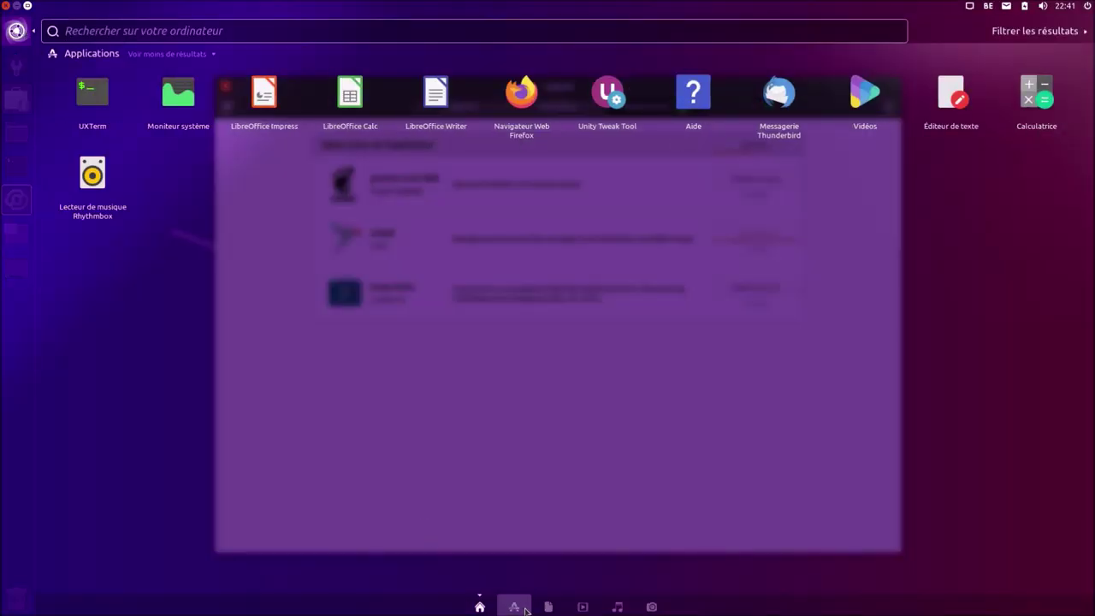
{"action": "left_click", "coordinate": [523, 608]}
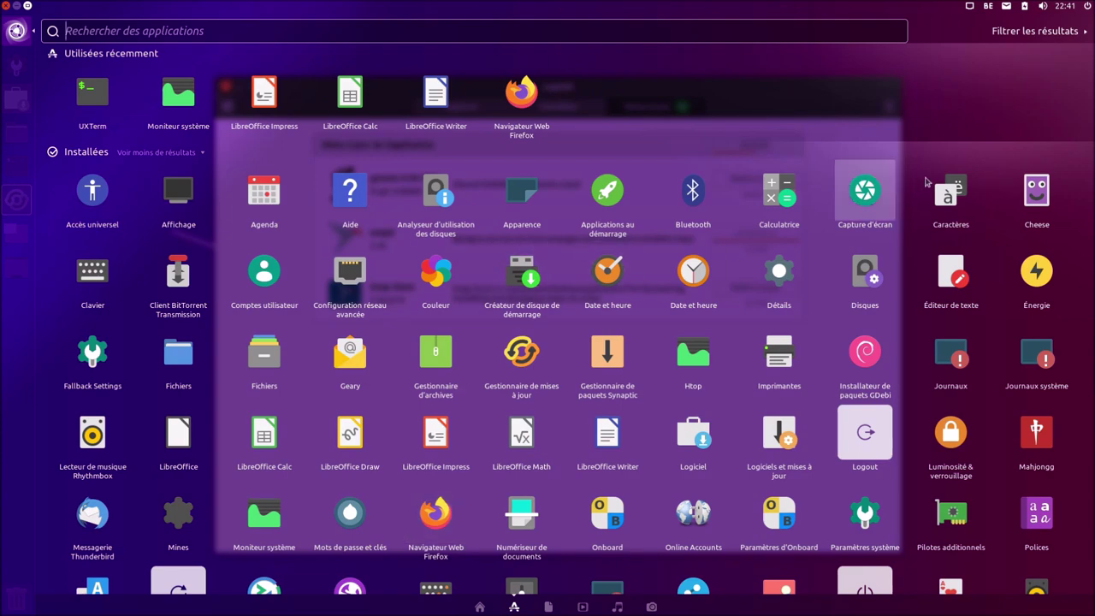
{"action": "left_click", "coordinate": [791, 204]}
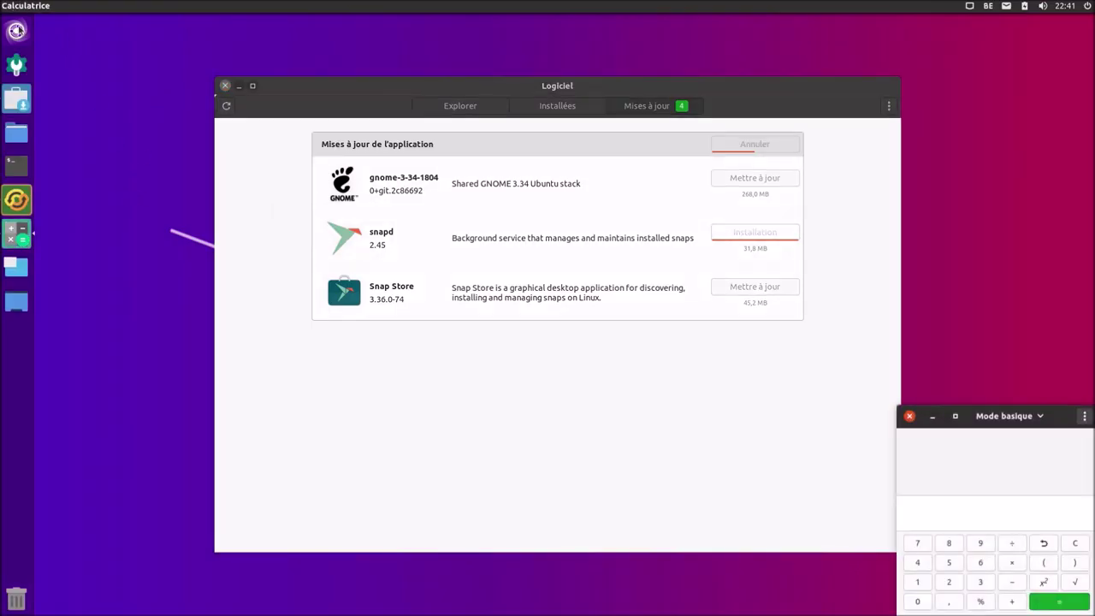
Step: Launch Éditeur de texte by searching the computer for "tex", and Terminal by searching for "ter"
{"action": "key", "text": "super"}
{"action": "type", "text": "tex"}
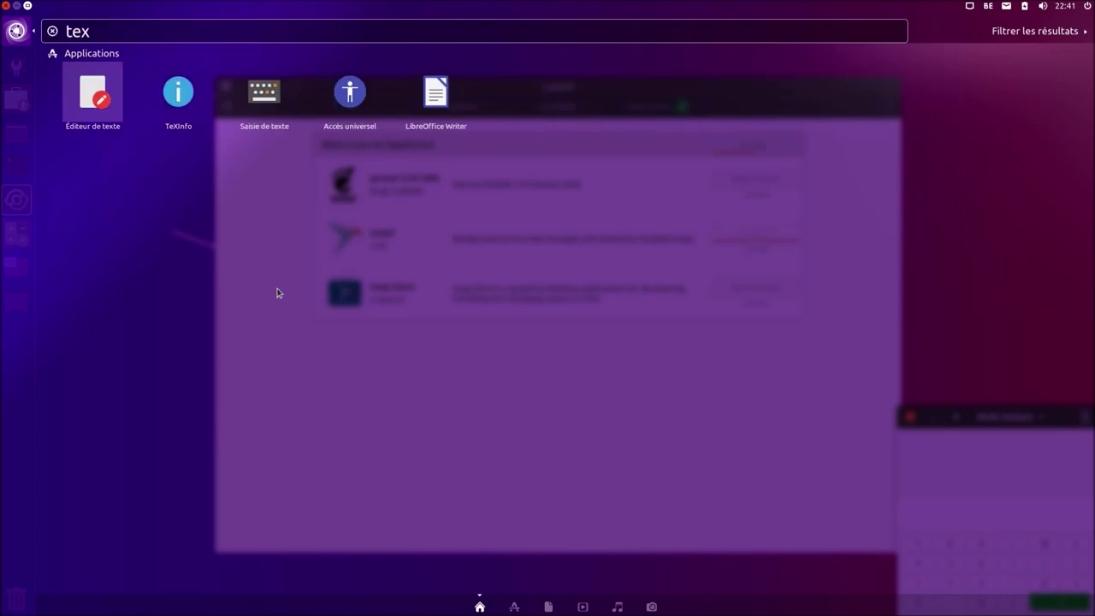
{"action": "key", "text": "Return"}
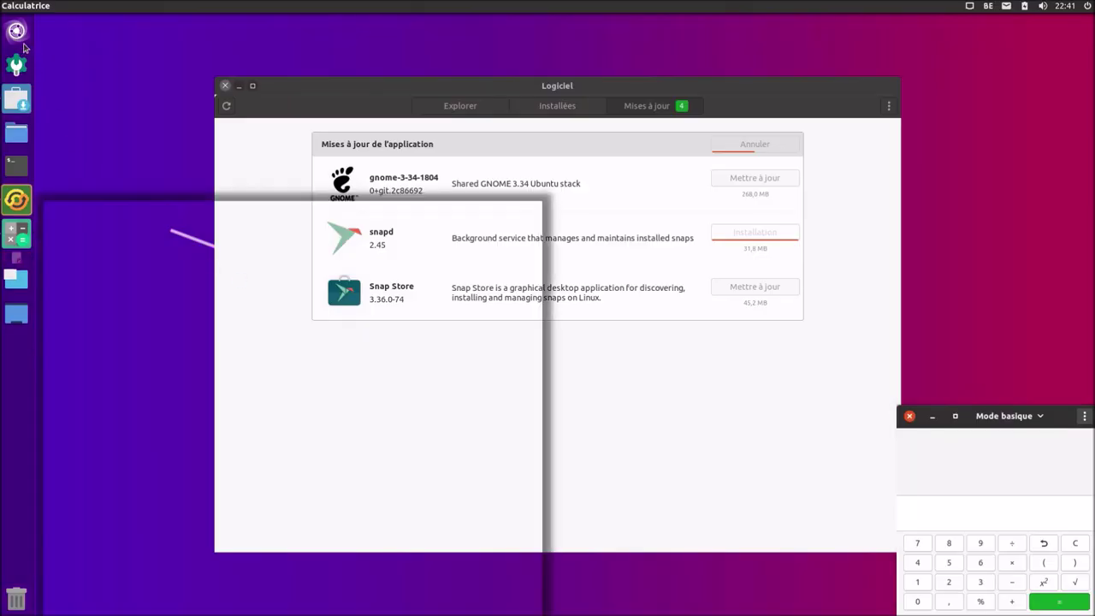
{"action": "left_click", "coordinate": [17, 32]}
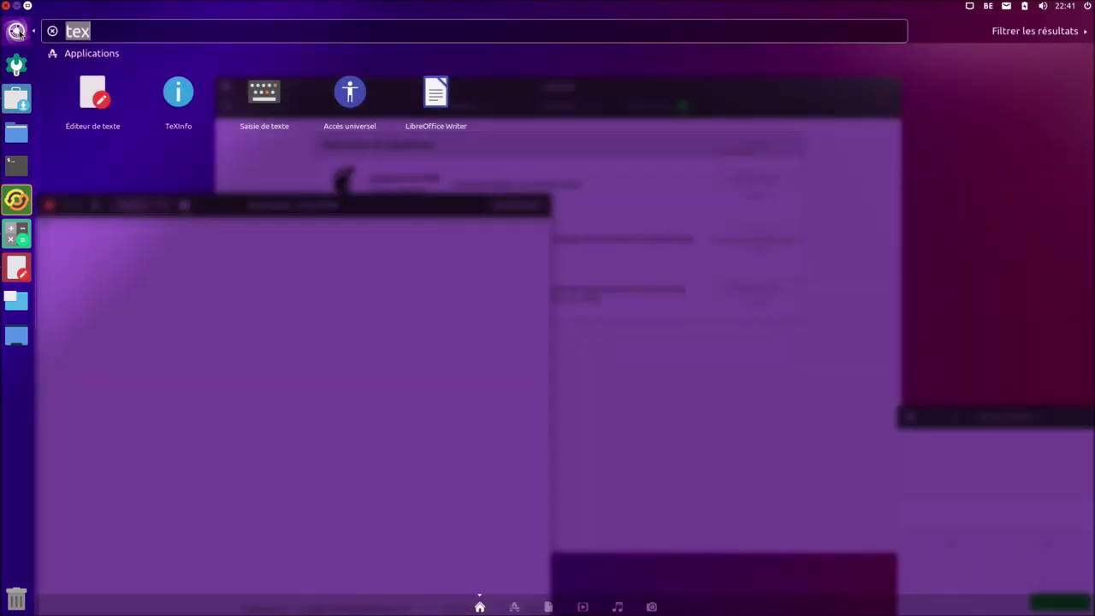
{"action": "type", "text": "ter"}
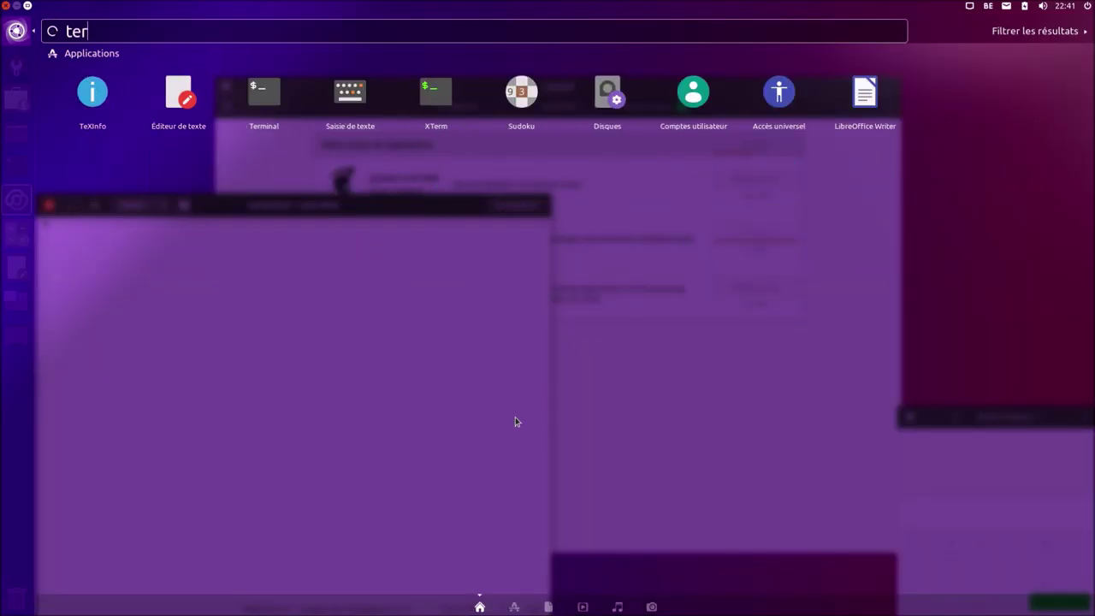
{"action": "key", "text": "Return"}
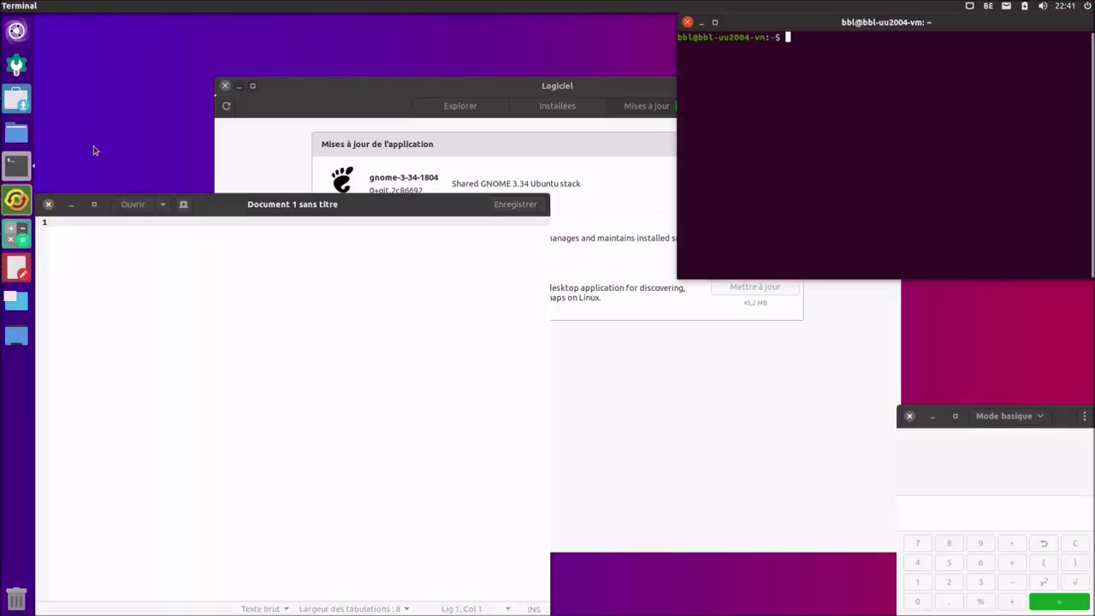
Step: Open the personal folder in Fichiers, restore its window from maximized, and view the four-workspace overview before returning to the desktop
{"action": "left_click", "coordinate": [11, 134]}
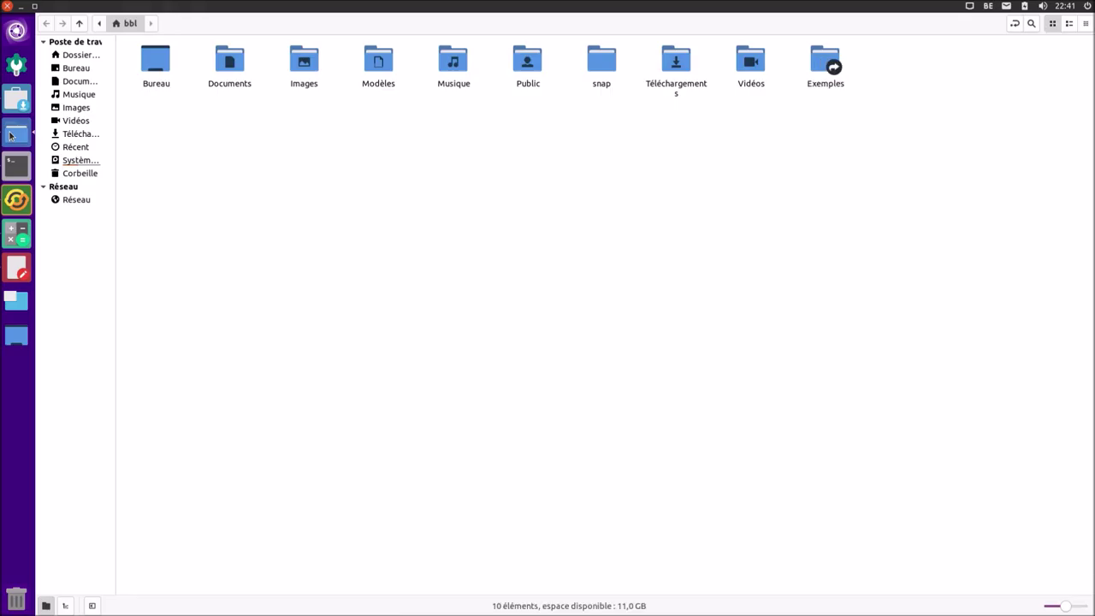
{"action": "left_click", "coordinate": [34, 6]}
{"action": "key", "text": "super+s"}
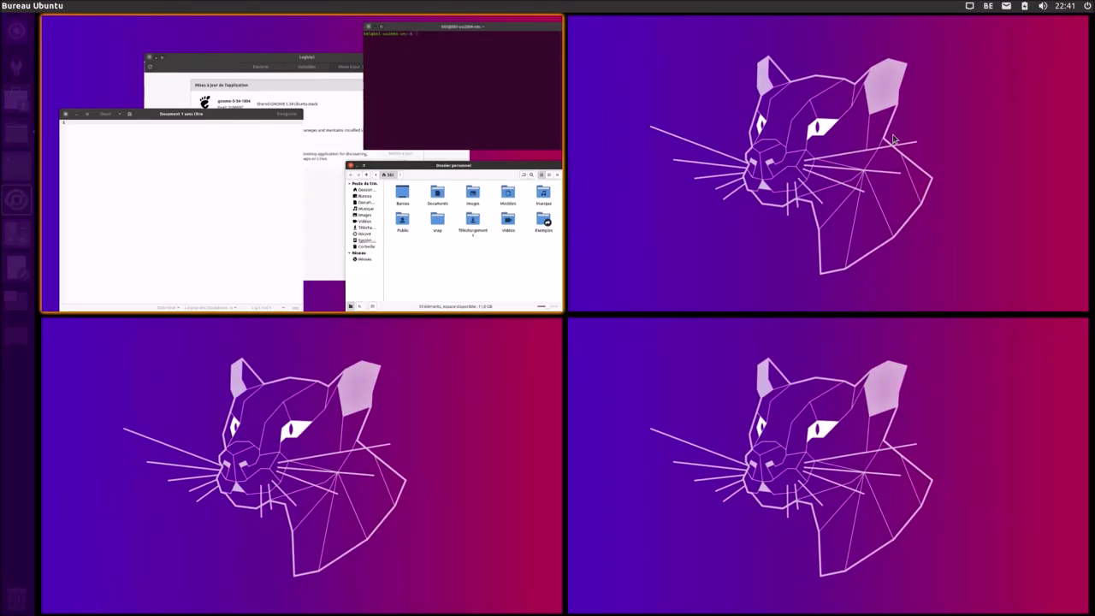
{"action": "key", "text": "super+s"}
Step: Spread all open windows across the screen and pick the Terminal window to bring it forward
{"action": "key", "text": "super+w"}
{"action": "left_click", "coordinate": [256, 385]}
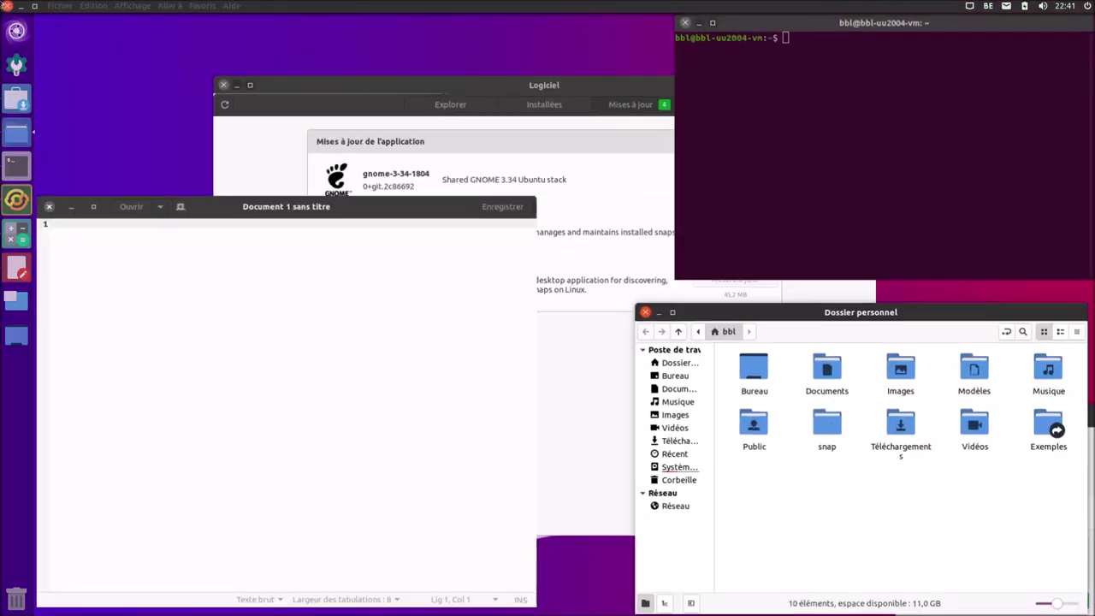
{"action": "mouse_move", "coordinate": [1, 1]}
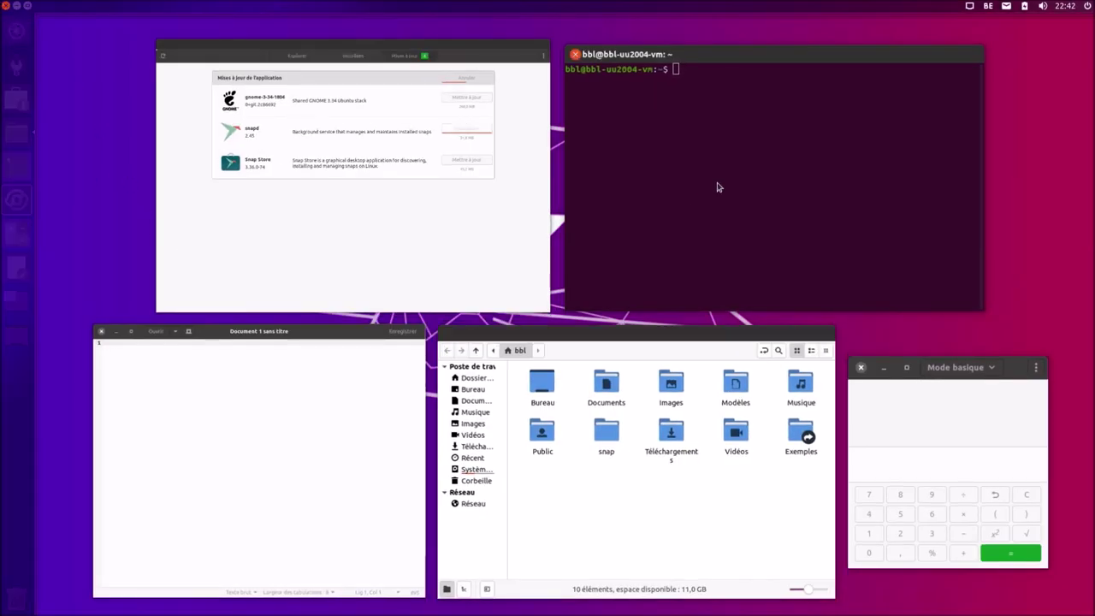
{"action": "left_click", "coordinate": [719, 185]}
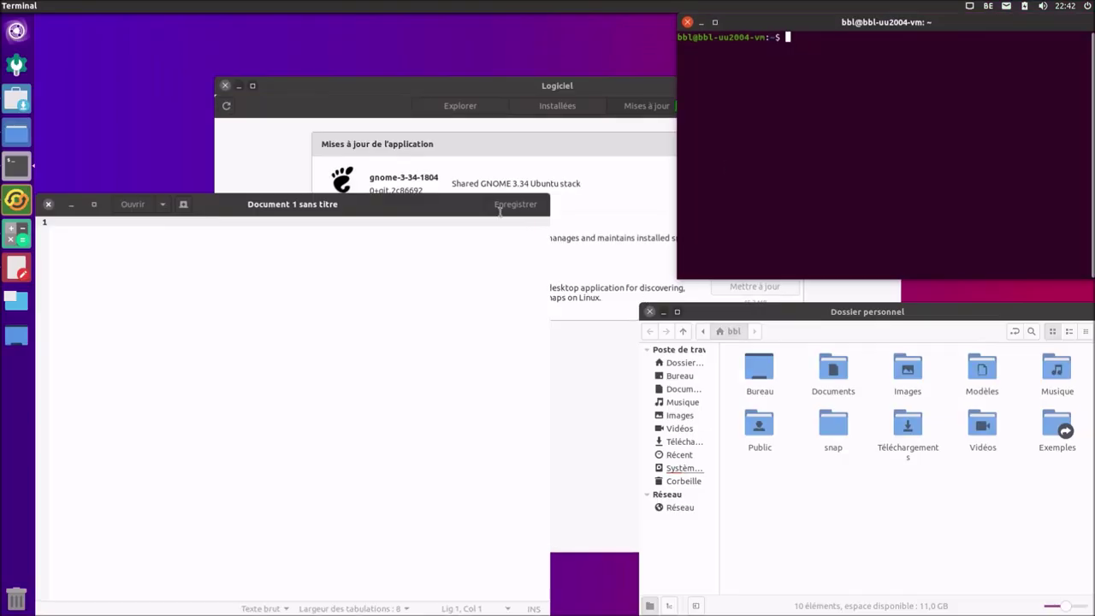
Step: Bring Logiciel forward and maximize it, and pick Terminal from the window spread and maximize it too
{"action": "left_click", "coordinate": [333, 282]}
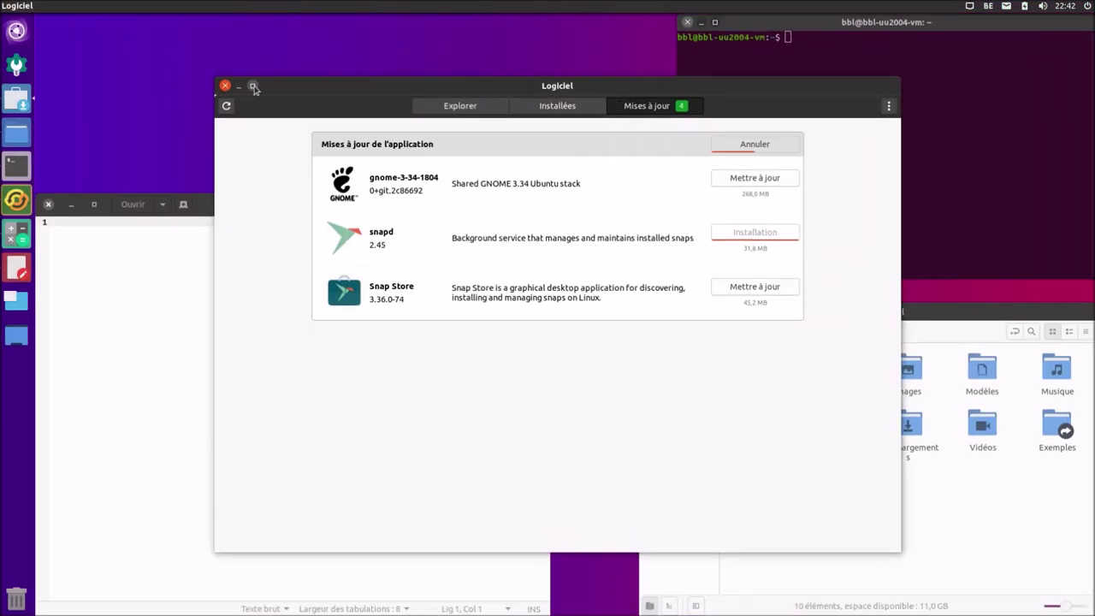
{"action": "left_click", "coordinate": [253, 86]}
{"action": "mouse_move", "coordinate": [1, 1]}
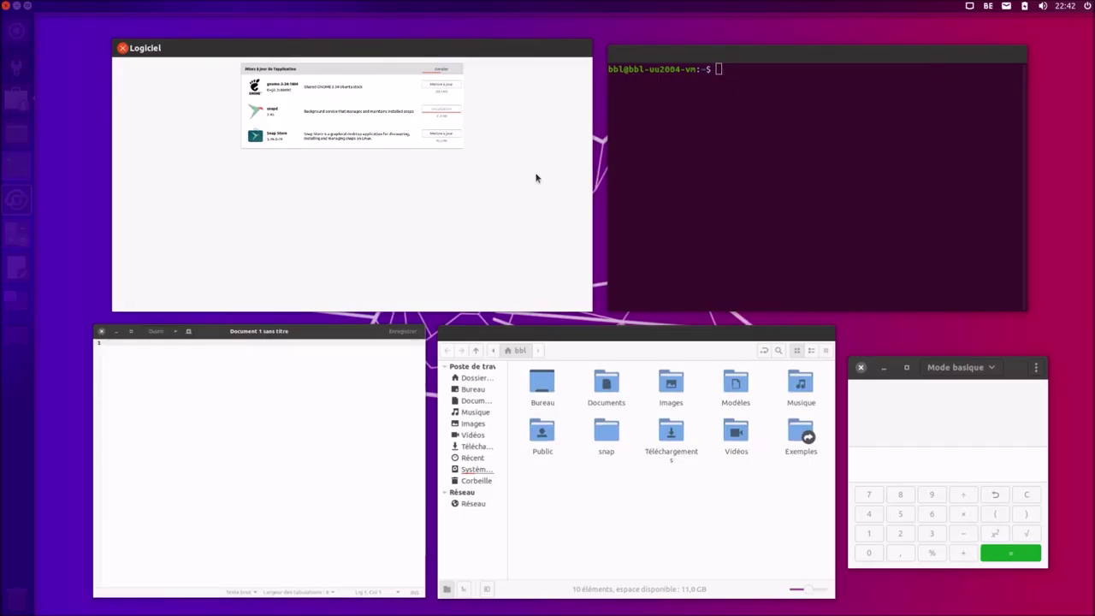
{"action": "left_click", "coordinate": [730, 168]}
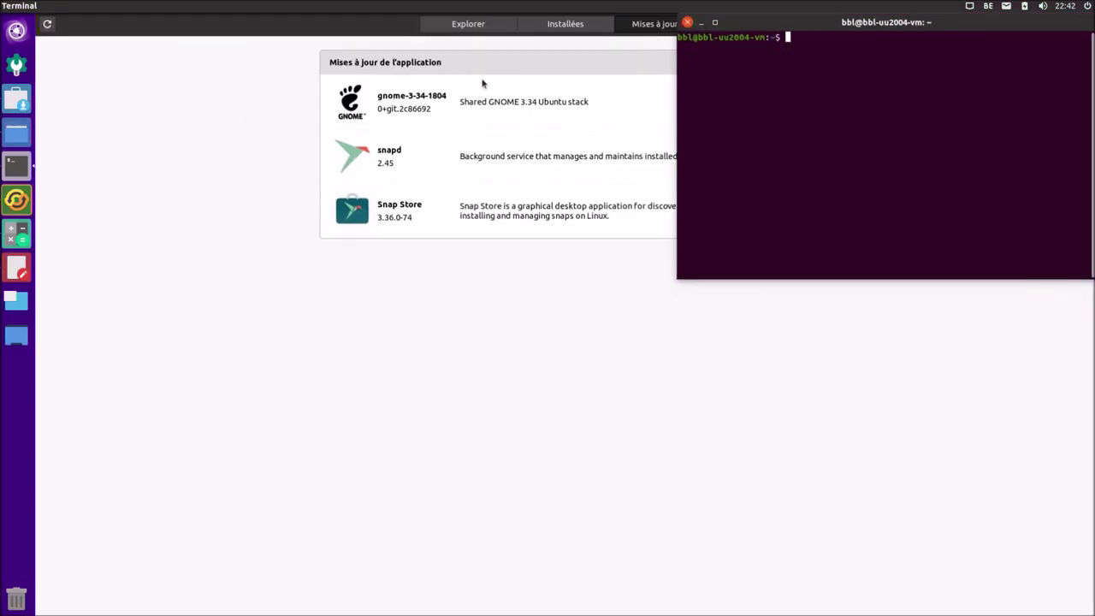
{"action": "left_click", "coordinate": [715, 23]}
Step: Pick the text editor from the window spread and maximize it, and bring the Fichiers window forward from the spread
{"action": "mouse_move", "coordinate": [1, 0]}
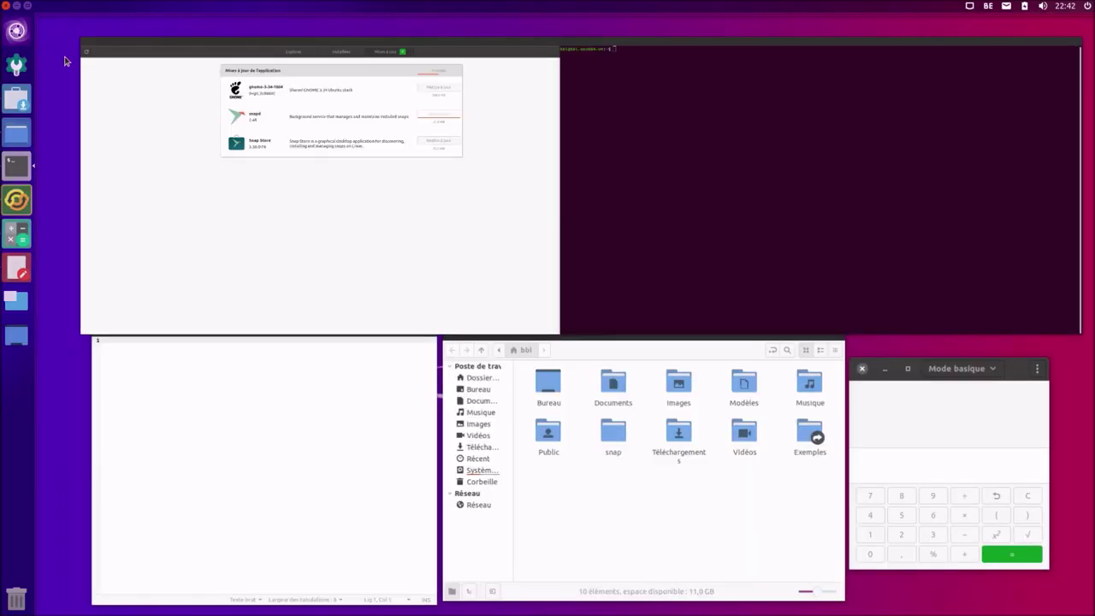
{"action": "left_click", "coordinate": [277, 397]}
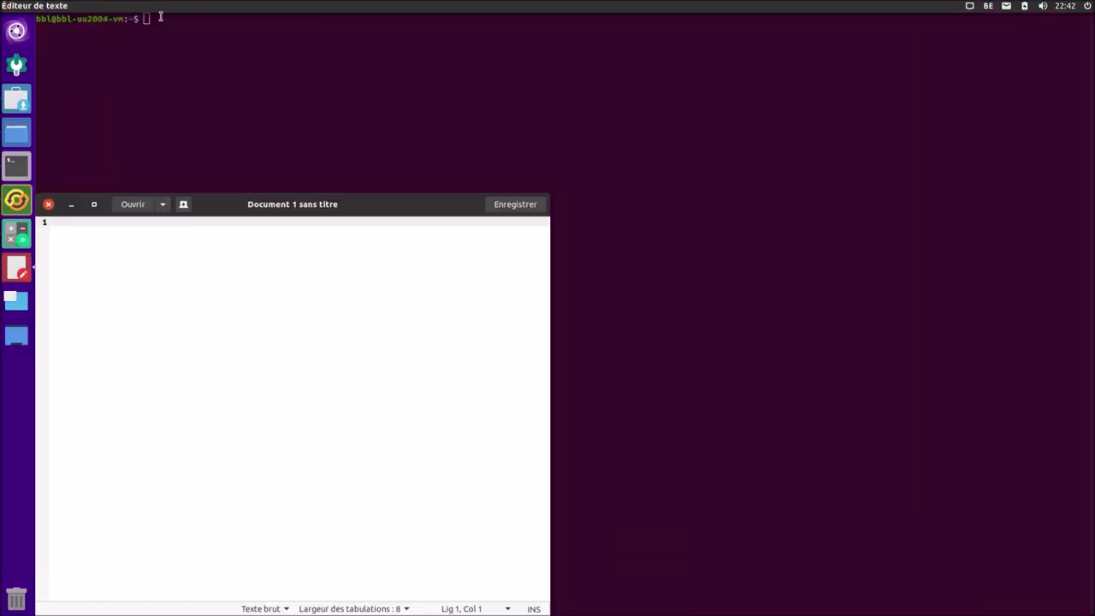
{"action": "left_click", "coordinate": [94, 203]}
{"action": "mouse_move", "coordinate": [1, 1]}
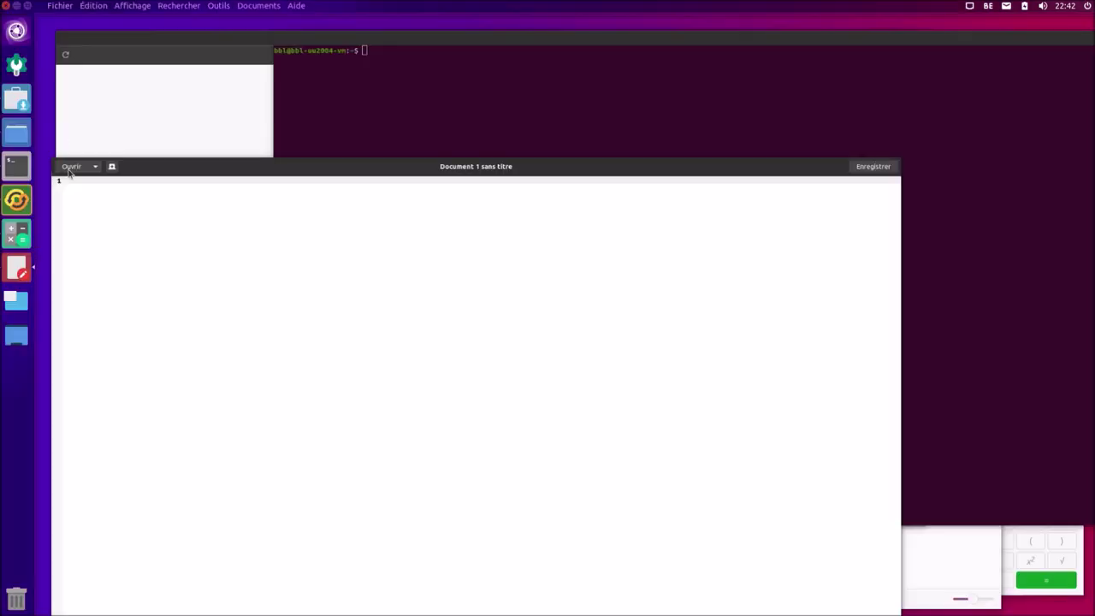
{"action": "left_click", "coordinate": [633, 473]}
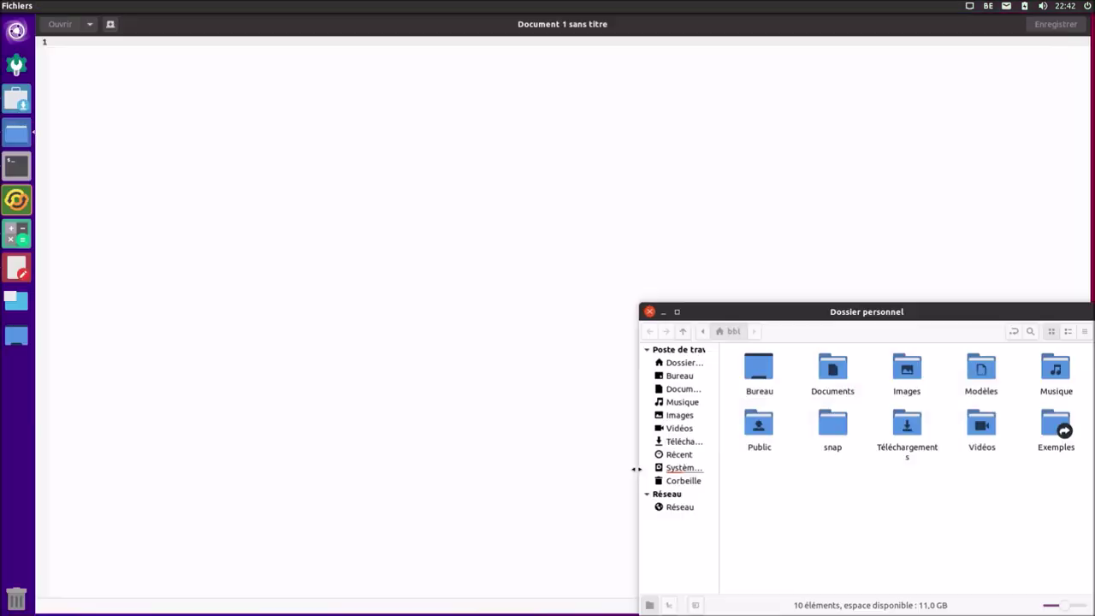
Step: Maximize the Fichiers window, and pick Calculatrice from the window spread and maximize it too
{"action": "left_click", "coordinate": [678, 313]}
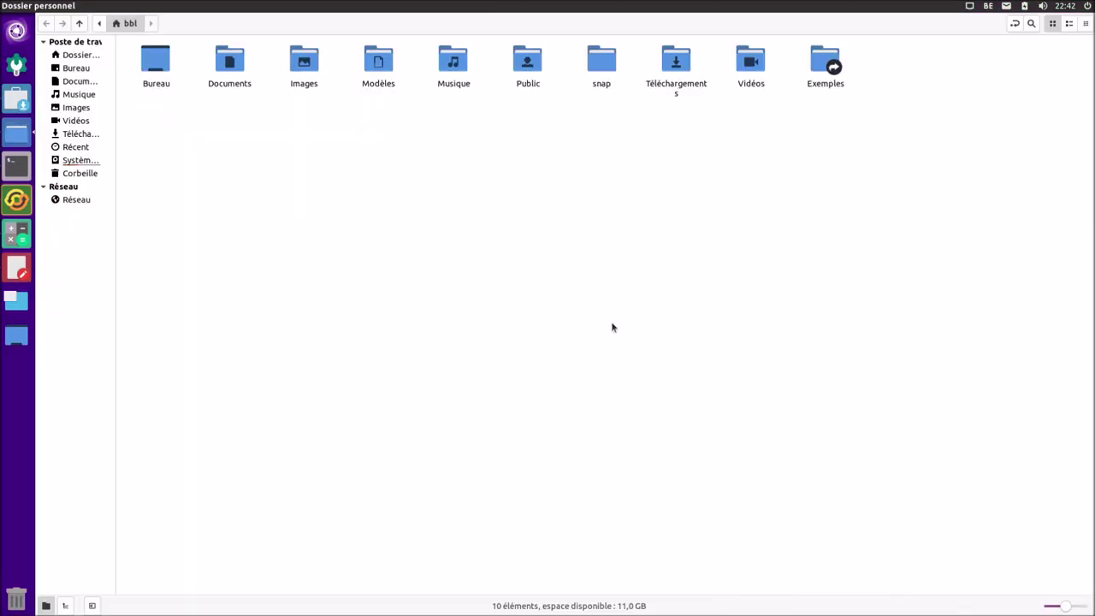
{"action": "mouse_move", "coordinate": [2, 2]}
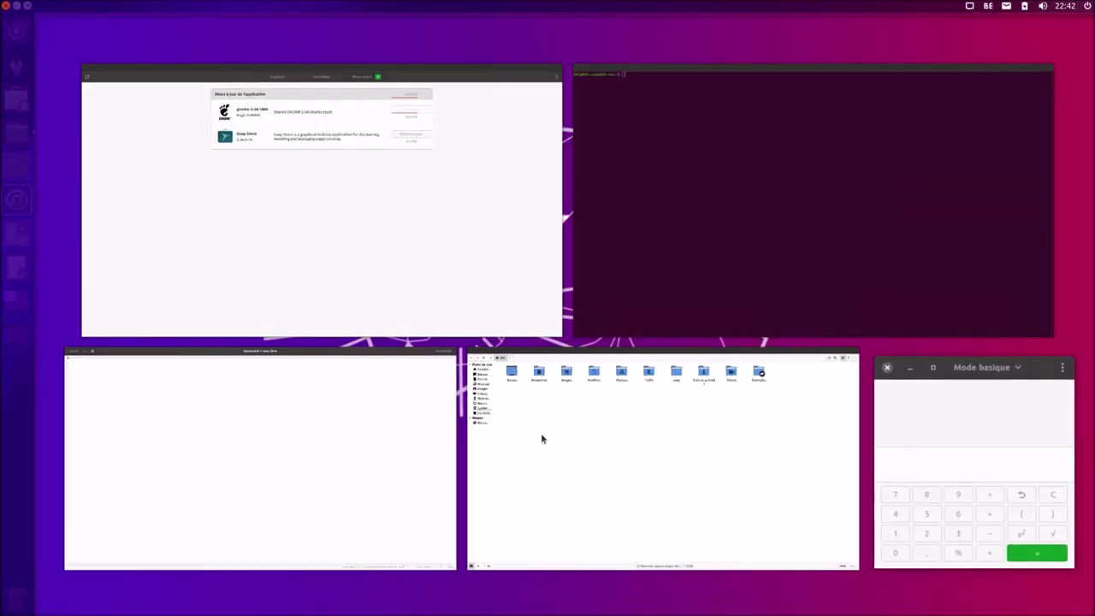
{"action": "left_click", "coordinate": [955, 424]}
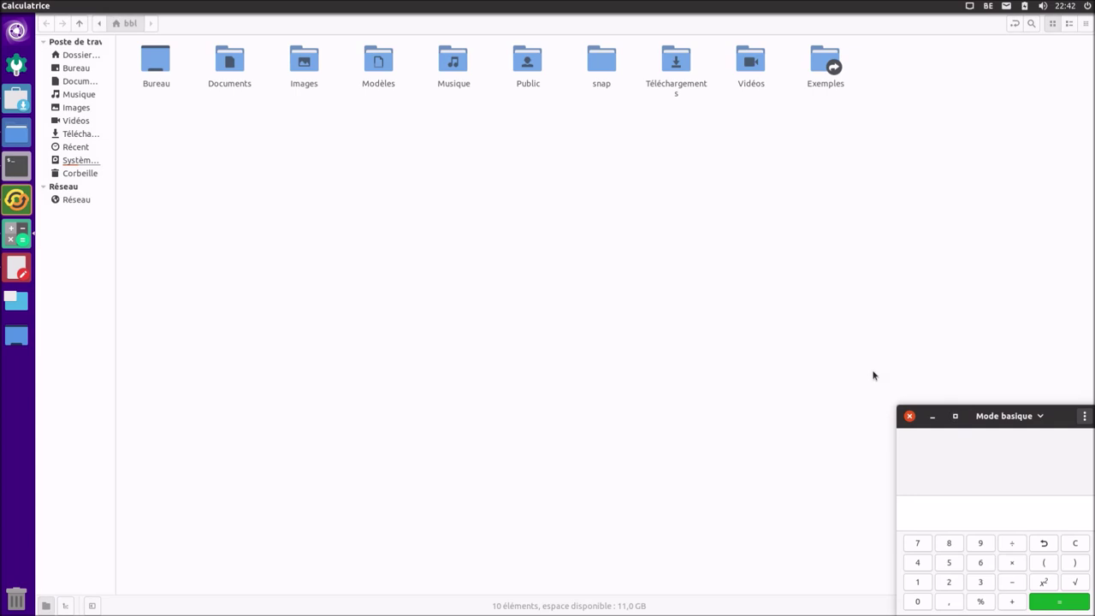
{"action": "left_click", "coordinate": [954, 416]}
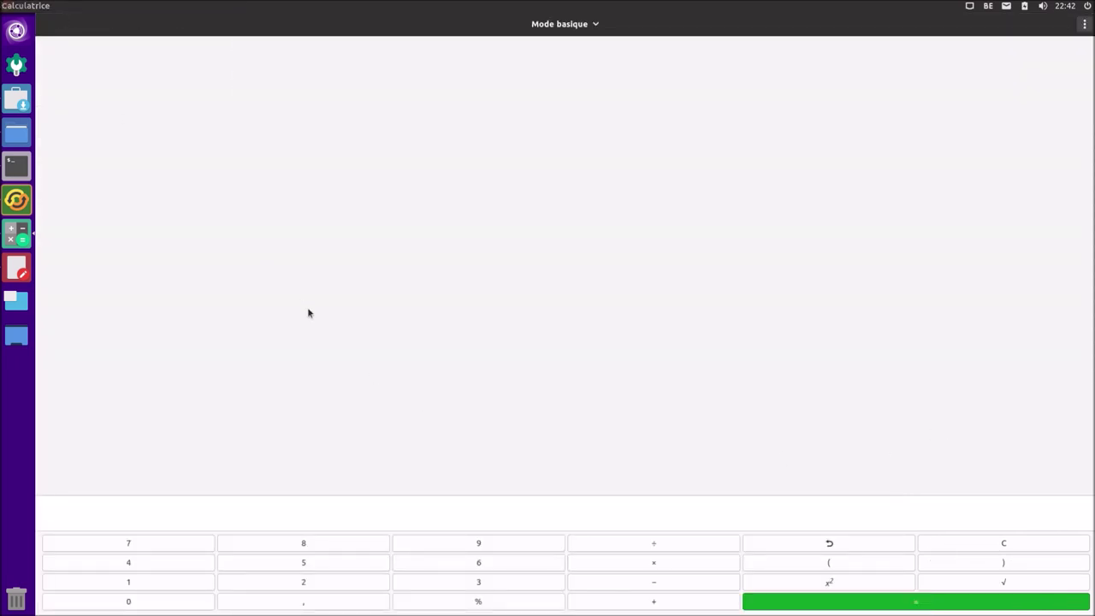
Step: From the workspace overview, move Calculatrice to the upper-right workspace, Fichiers to the lower-left one and the text editor to the lower-right one
{"action": "key", "text": "super+w"}
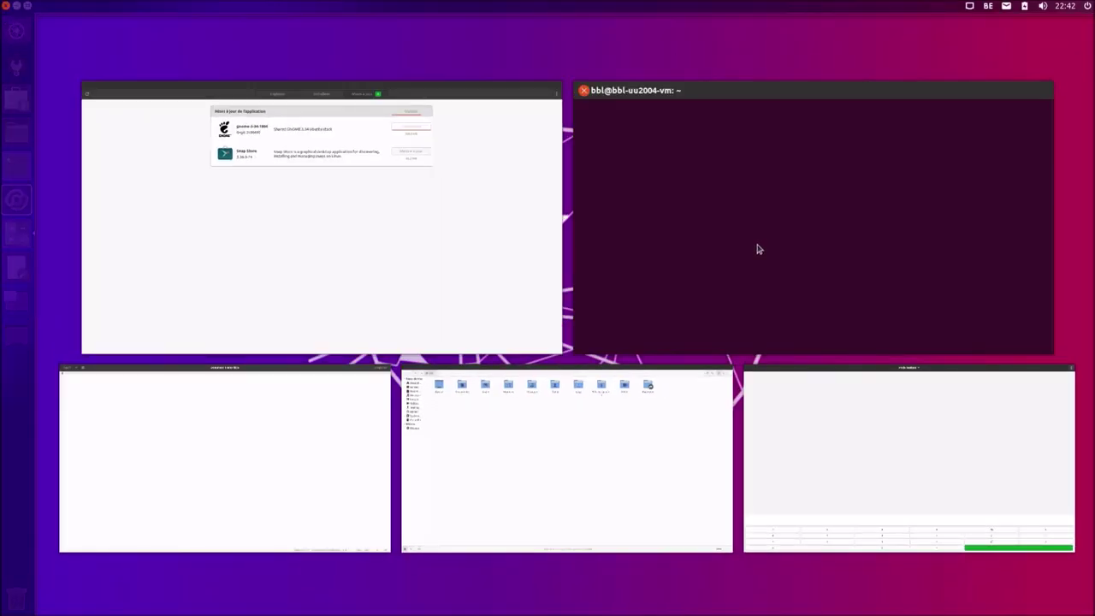
{"action": "key", "text": "Escape"}
{"action": "key", "text": "super+s"}
{"action": "left_click_drag", "start_coordinate": [485, 176], "coordinate": [904, 159]}
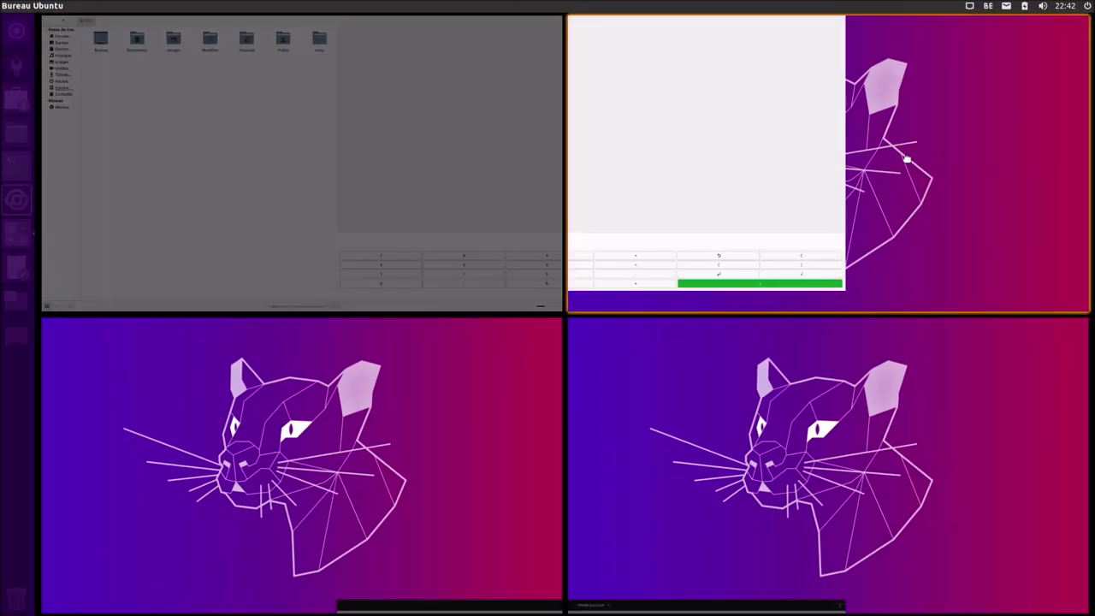
{"action": "left_click_drag", "start_coordinate": [396, 271], "coordinate": [374, 494]}
{"action": "left_click_drag", "start_coordinate": [421, 241], "coordinate": [872, 494]}
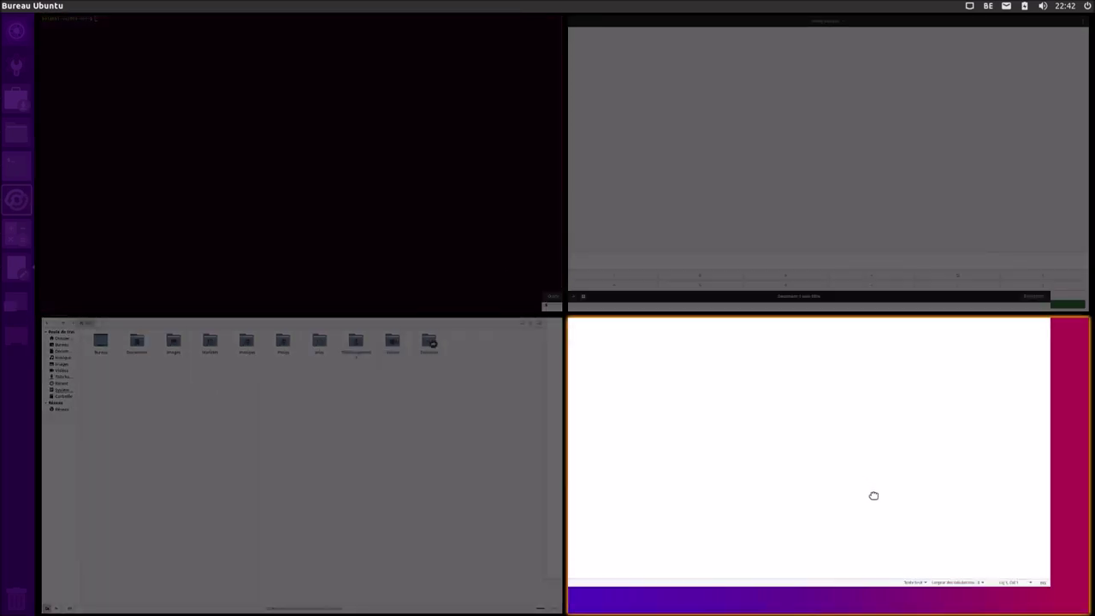
Step: Close the text editor on the lower-right workspace and Calculatrice on the upper-right workspace
{"action": "left_click", "coordinate": [647, 388]}
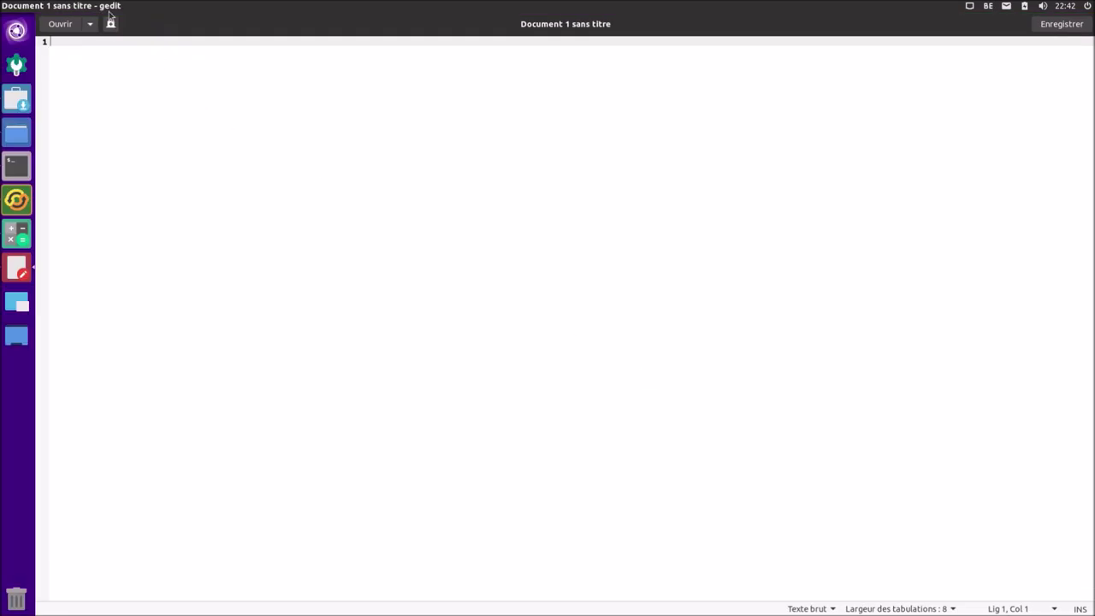
{"action": "left_click", "coordinate": [9, 6]}
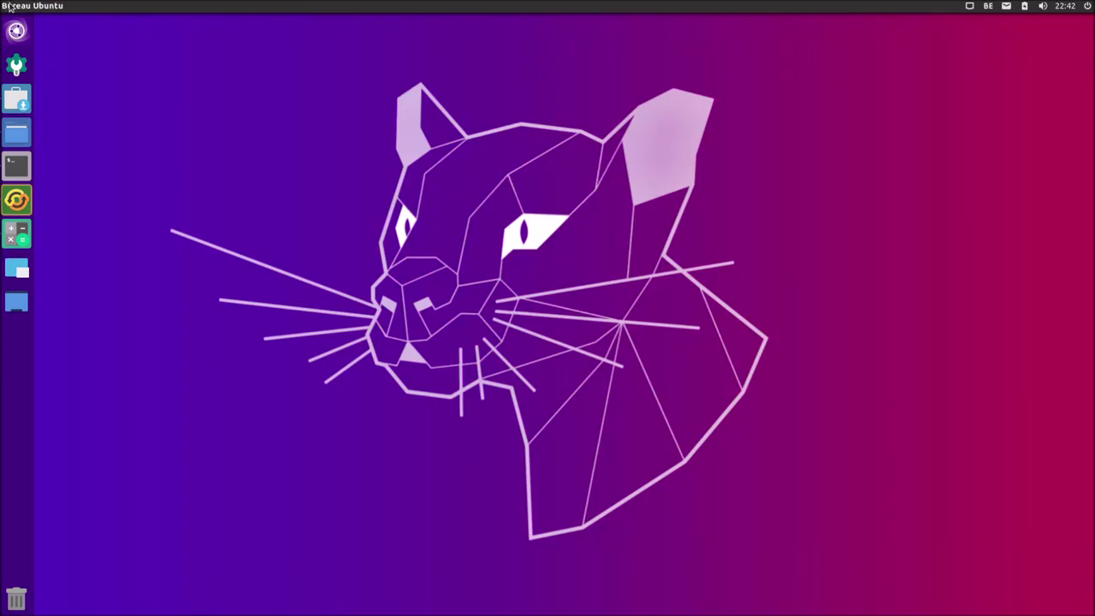
{"action": "key", "text": "super+s"}
{"action": "left_click", "coordinate": [738, 179]}
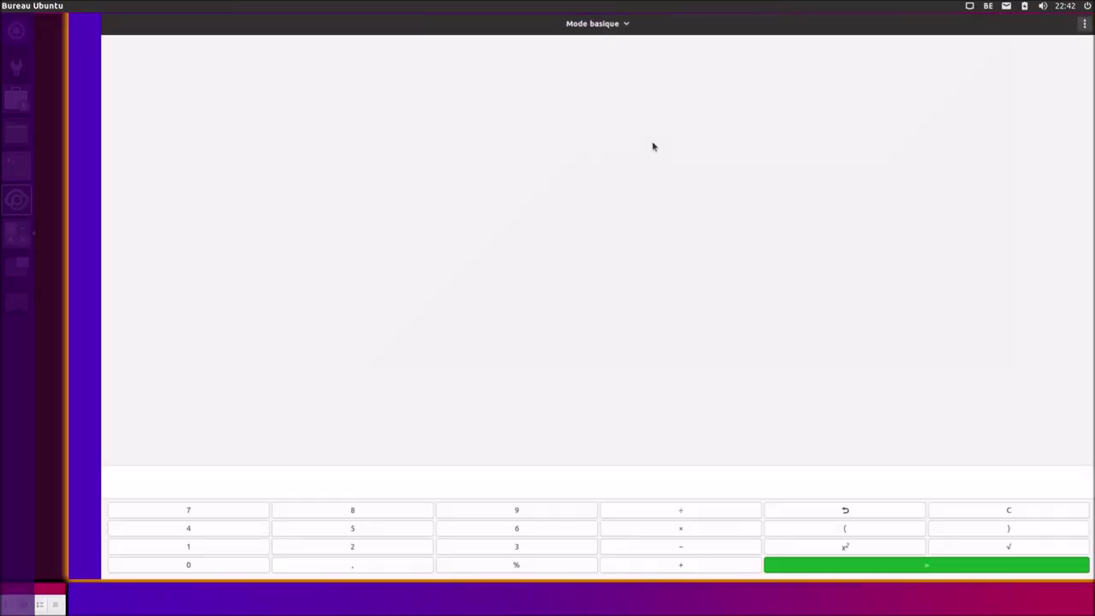
{"action": "left_click", "coordinate": [10, 6]}
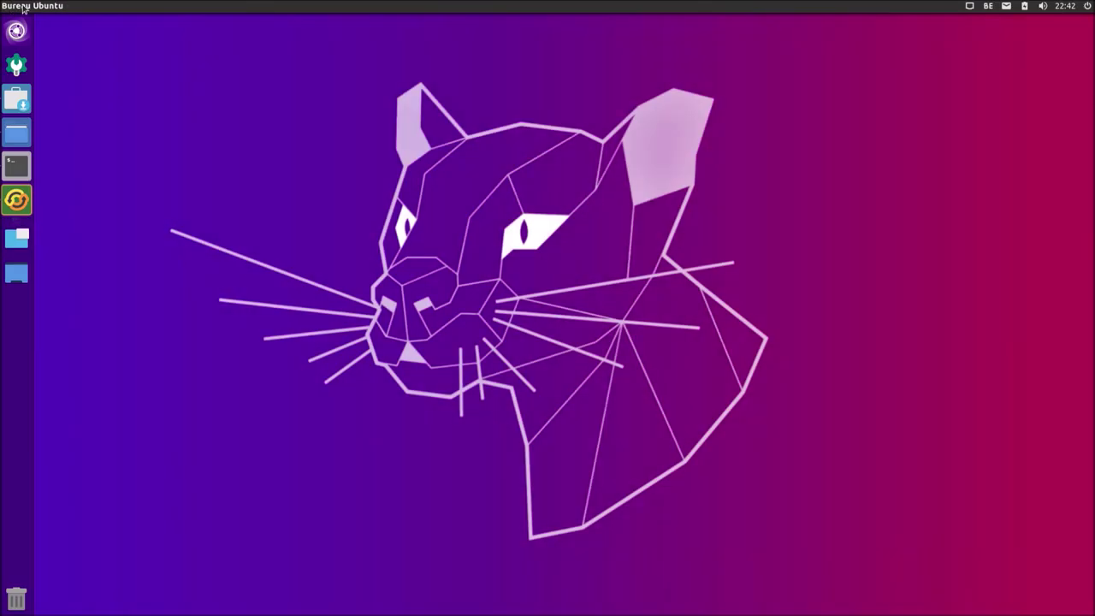
Step: Switch to the lower-left workspace and close the Fichiers window
{"action": "key", "text": "super+s"}
{"action": "left_click", "coordinate": [441, 431]}
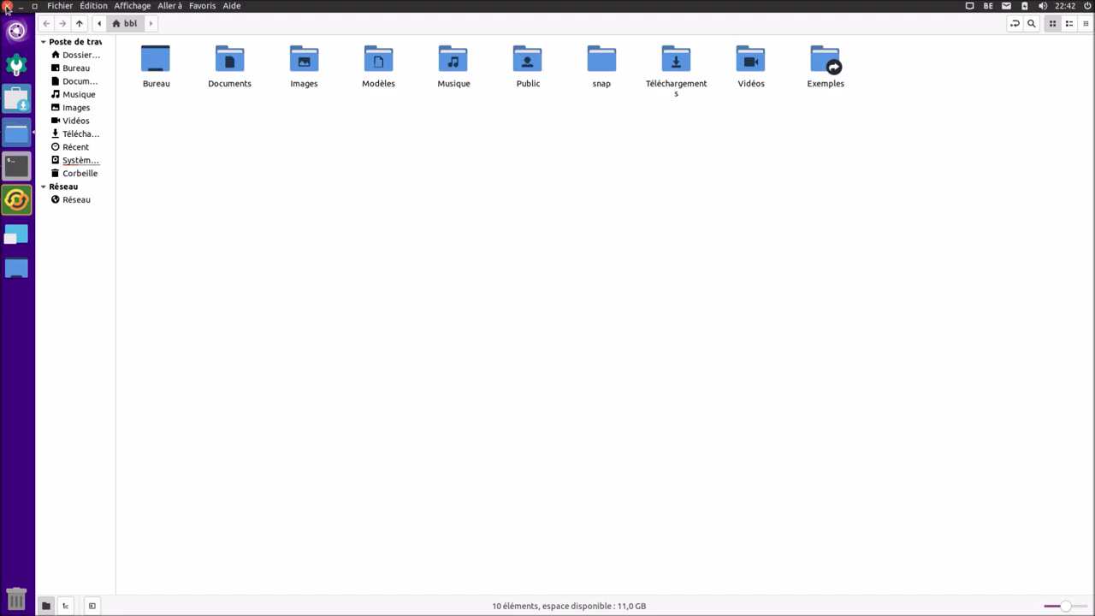
{"action": "left_click", "coordinate": [7, 7]}
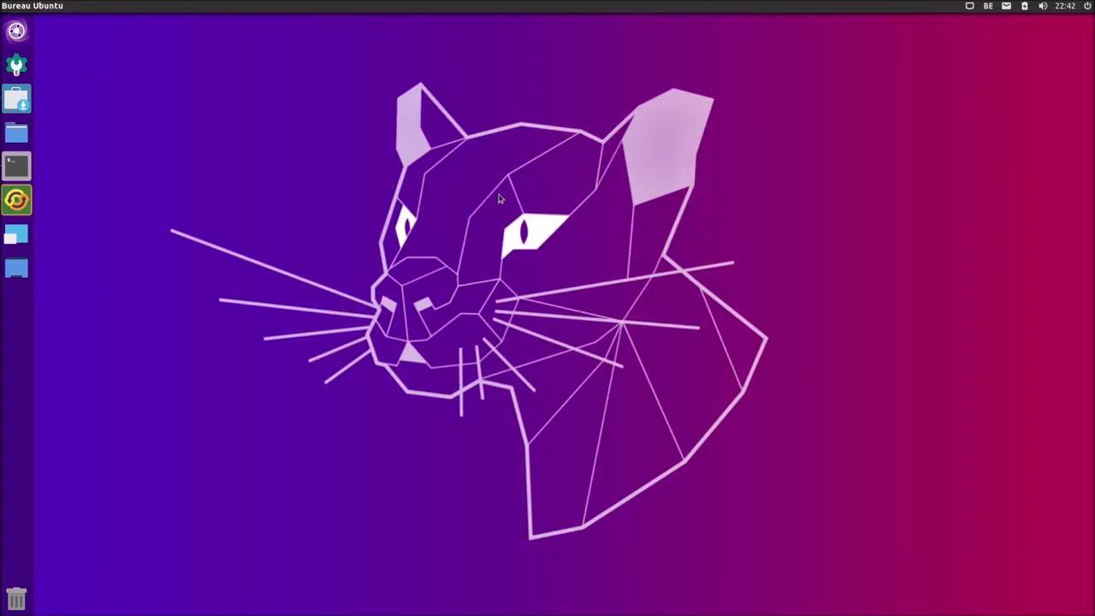
Step: On the upper-left workspace, close the Terminal window and bring Logiciel forward
{"action": "key", "text": "super+s"}
{"action": "left_click", "coordinate": [384, 193]}
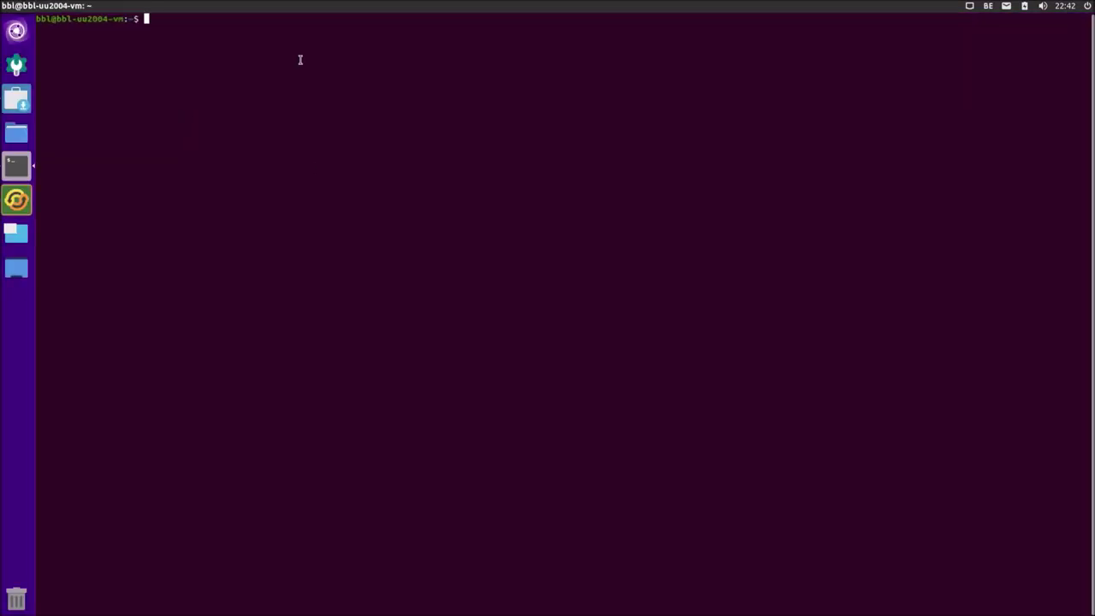
{"action": "left_click", "coordinate": [224, 6]}
{"action": "left_click", "coordinate": [500, 126]}
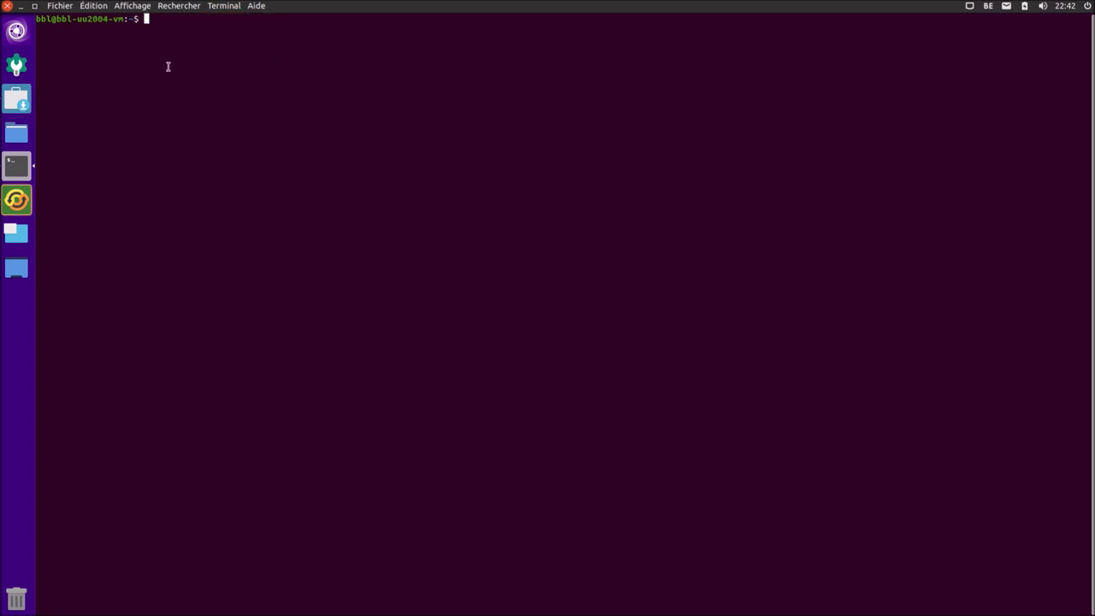
{"action": "left_click", "coordinate": [16, 99]}
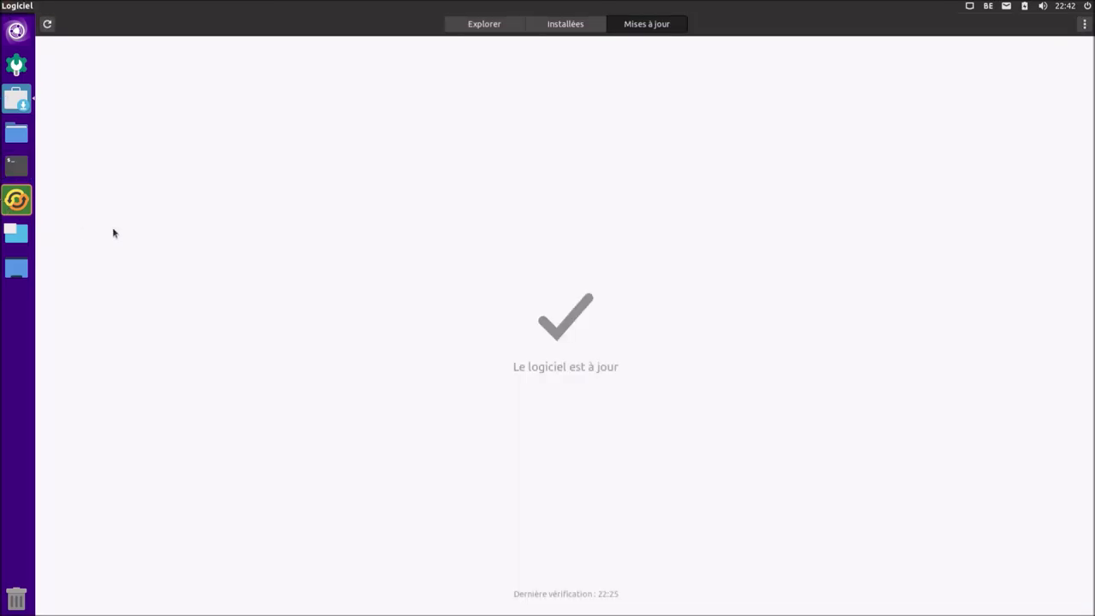
Step: View Logiciel's Explorer, Installées and Mises à jour pages in turn
{"action": "left_click", "coordinate": [510, 26]}
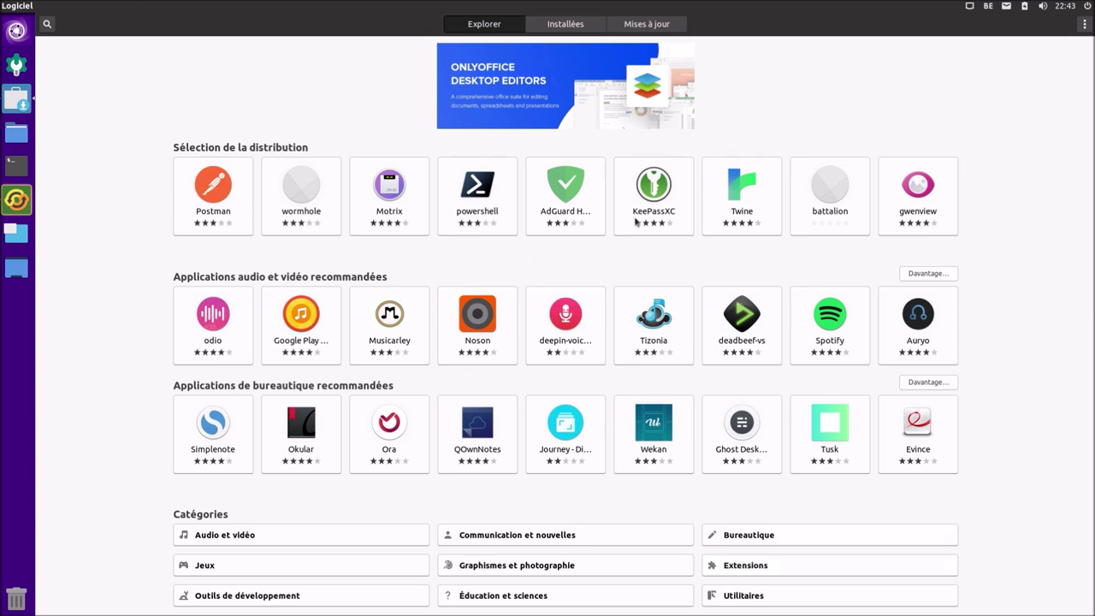
{"action": "left_click", "coordinate": [570, 27]}
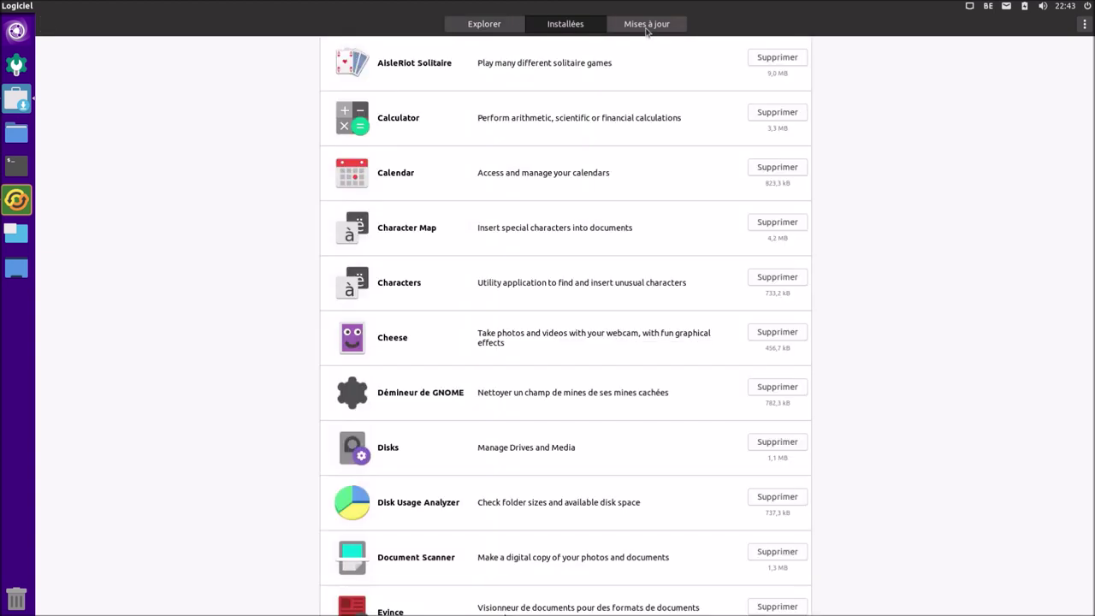
{"action": "left_click", "coordinate": [647, 26]}
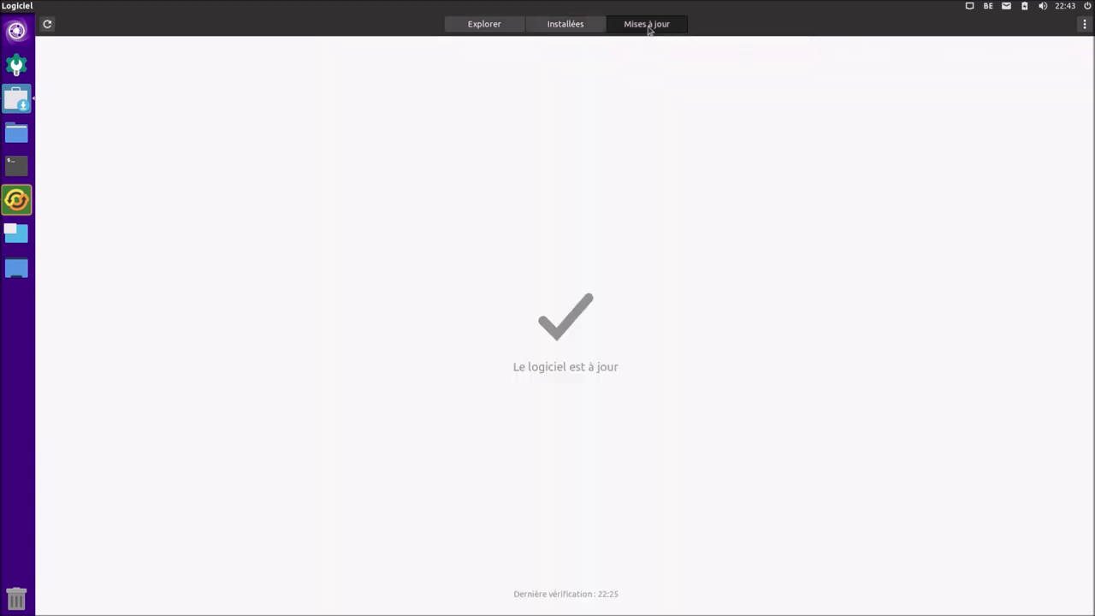
Step: Uninstall Mahjongg de GNOME from the installed applications, confirming the removal and authenticating with the account password
{"action": "left_click", "coordinate": [565, 26]}
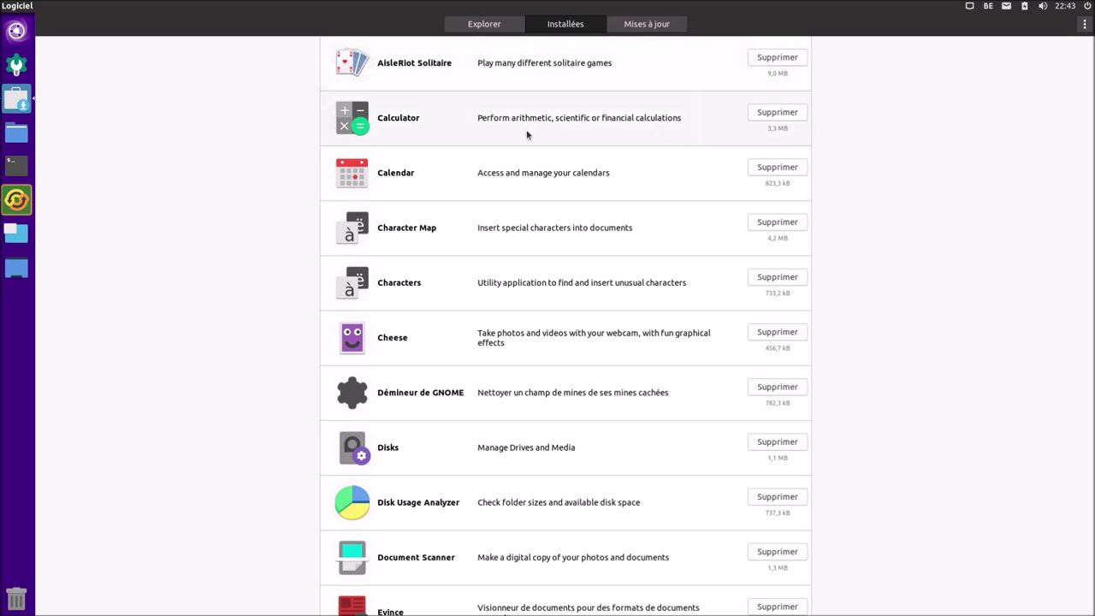
{"action": "scroll", "coordinate": [486, 358], "scroll_direction": "down", "scroll_amount": 4}
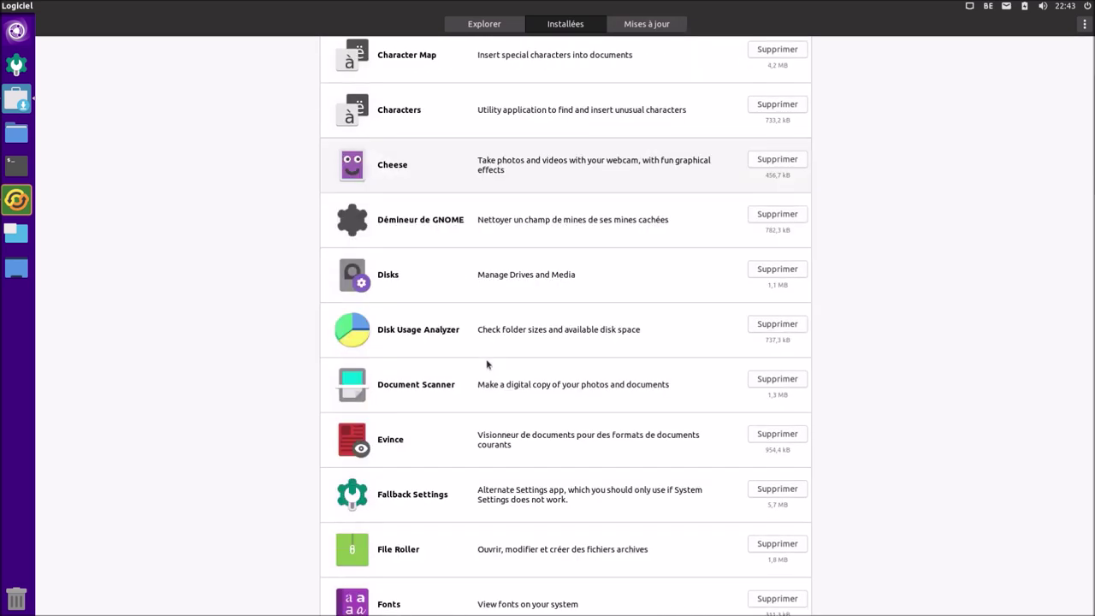
{"action": "scroll", "coordinate": [486, 363], "scroll_direction": "down", "scroll_amount": 4}
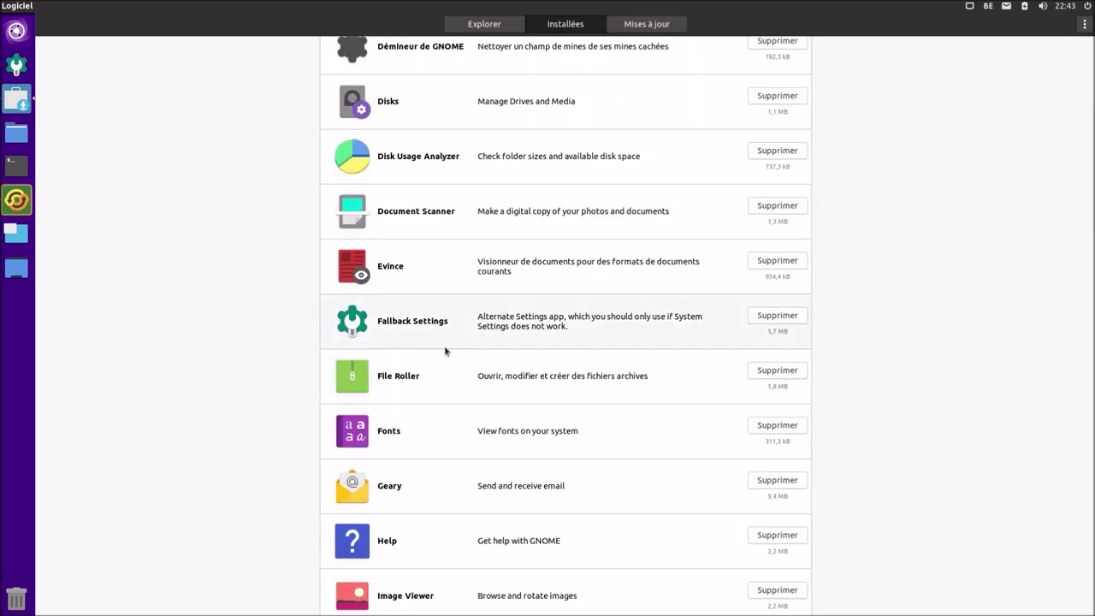
{"action": "scroll", "coordinate": [445, 350], "scroll_direction": "down", "scroll_amount": 10}
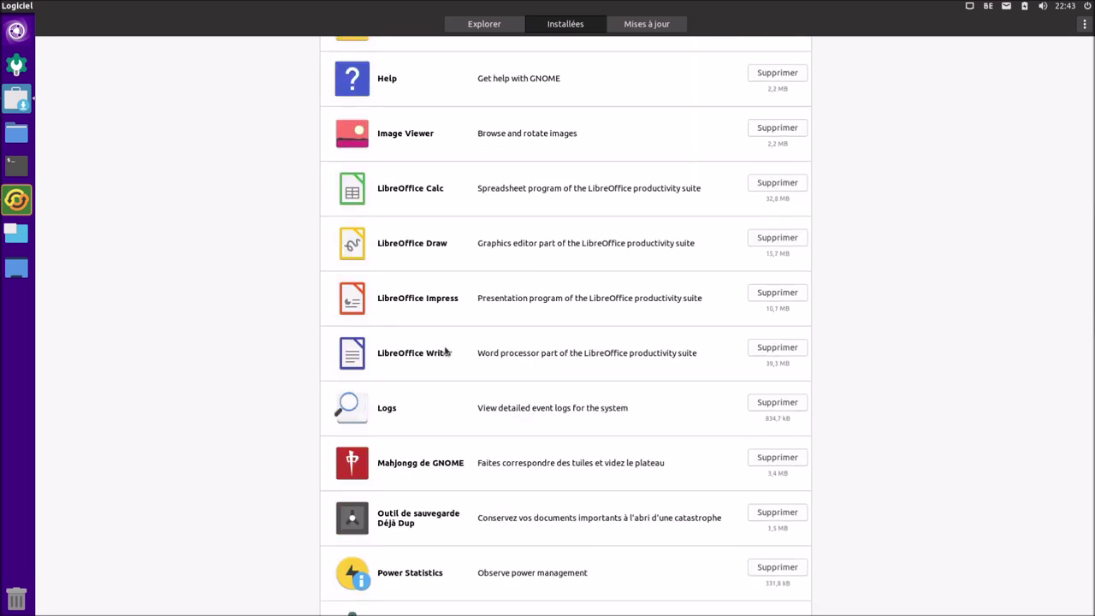
{"action": "left_click", "coordinate": [763, 460]}
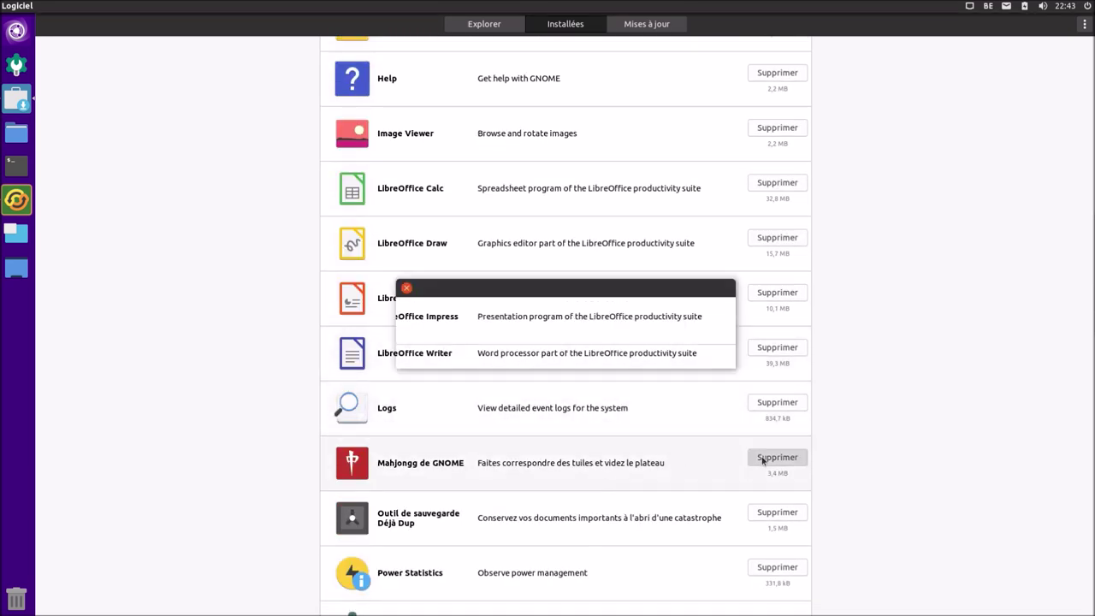
{"action": "left_click", "coordinate": [698, 357]}
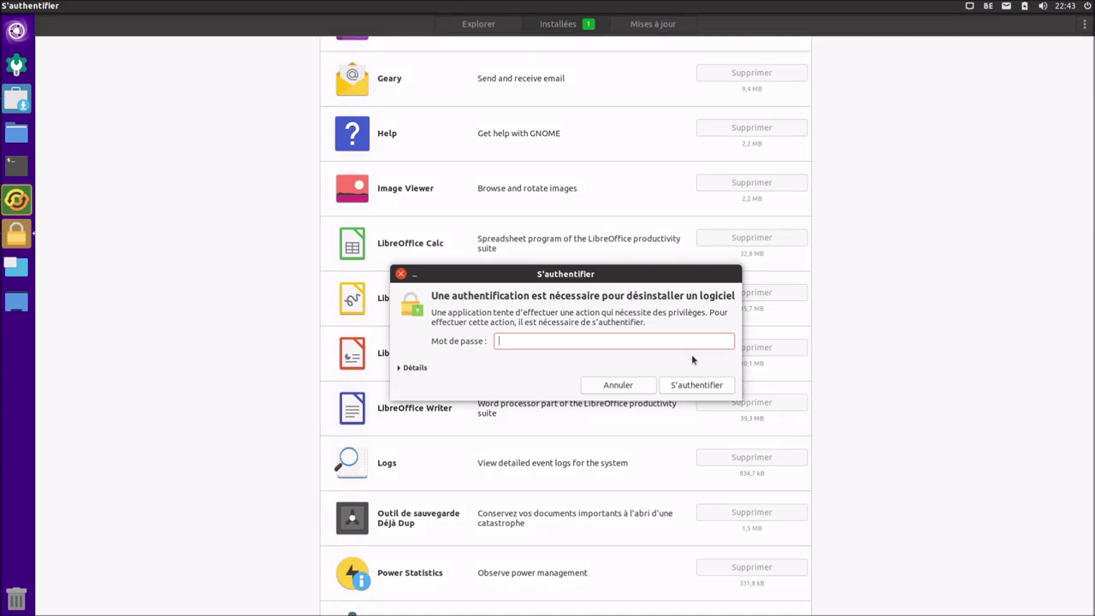
{"action": "type", "text": "••••••"}
{"action": "key", "text": "Return"}
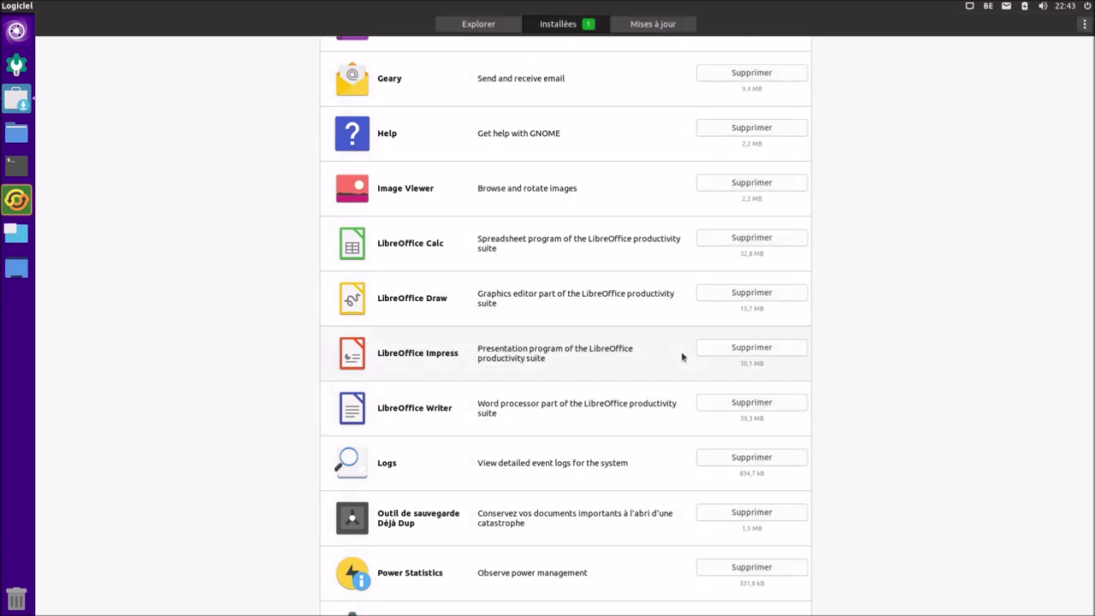
Step: Show and hide the four-workspace overview a couple of times, ending back in Logiciel
{"action": "left_click", "coordinate": [12, 240]}
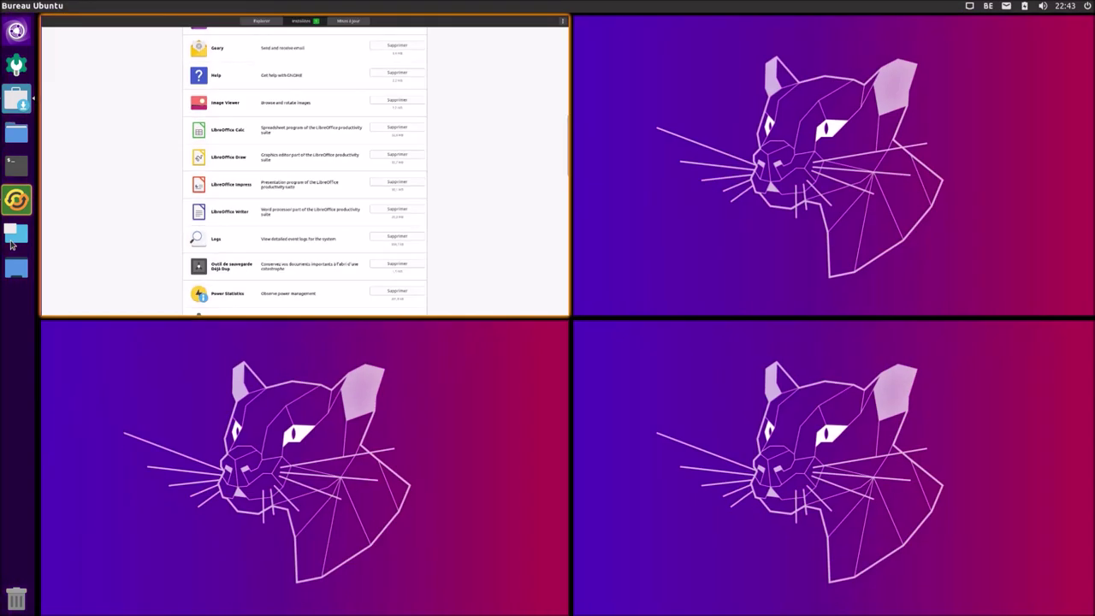
{"action": "left_click", "coordinate": [13, 239]}
{"action": "left_click", "coordinate": [13, 239]}
{"action": "left_click", "coordinate": [12, 240]}
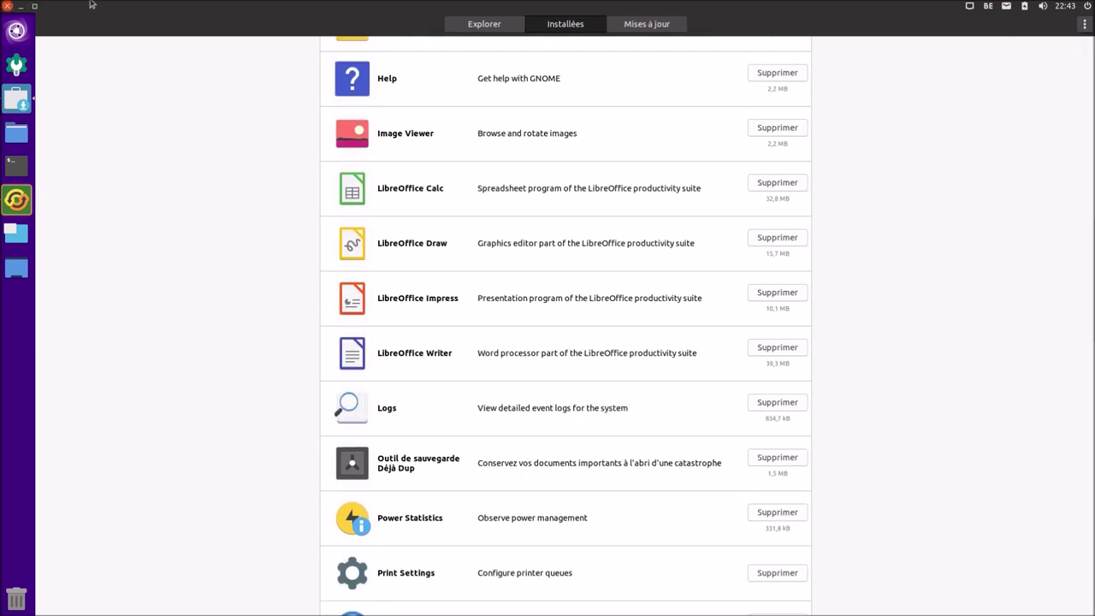
Step: Restore the Logiciel window from maximized, shift it slightly on the desktop, and close it
{"action": "left_click", "coordinate": [35, 6]}
{"action": "left_click_drag", "start_coordinate": [297, 87], "coordinate": [306, 66]}
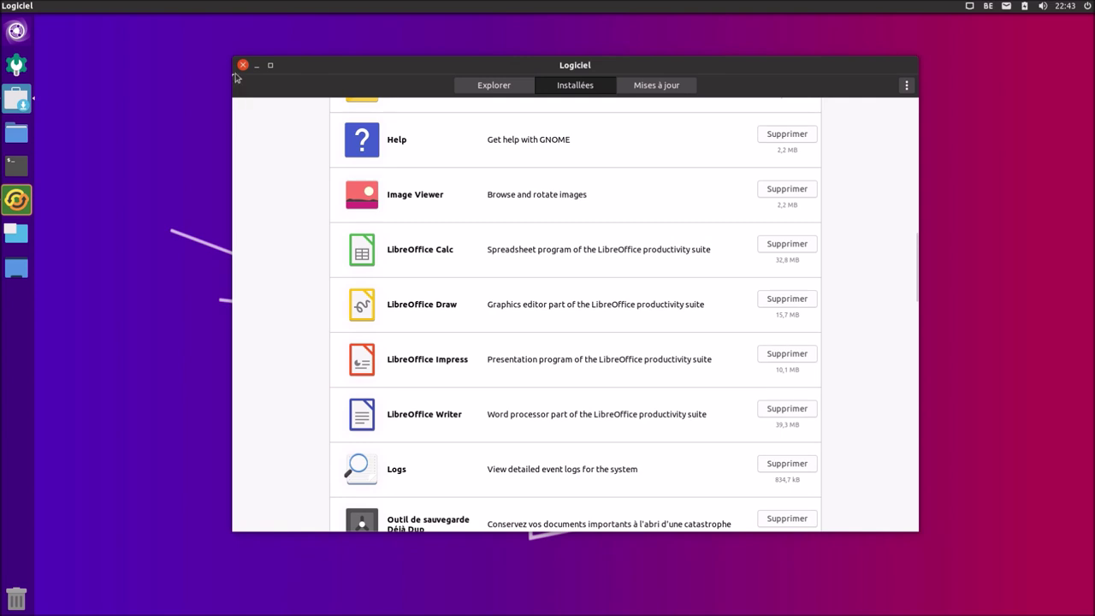
{"action": "left_click", "coordinate": [242, 65]}
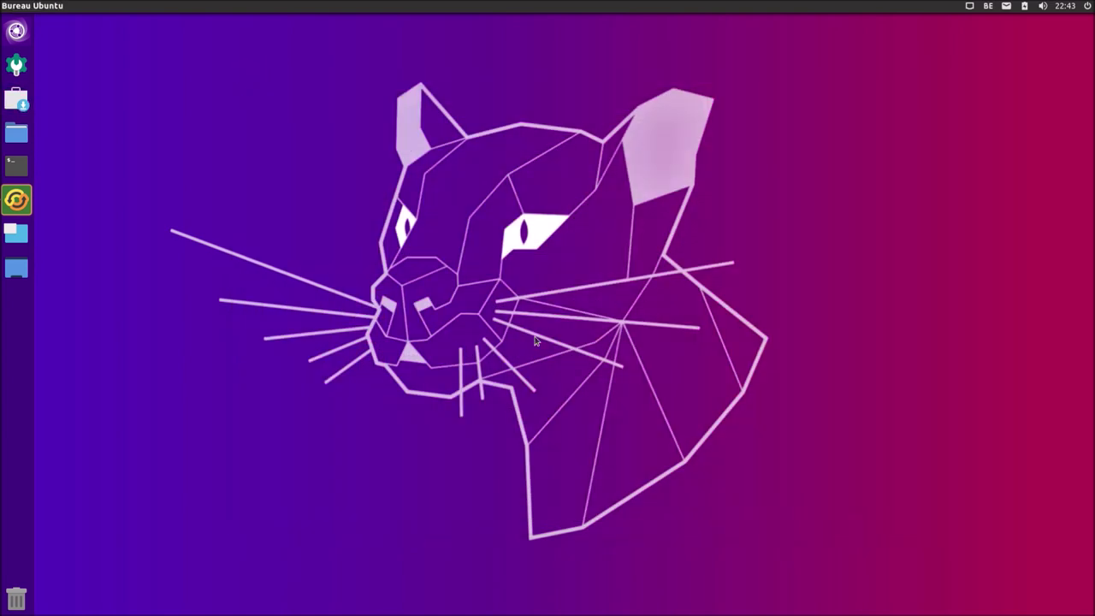